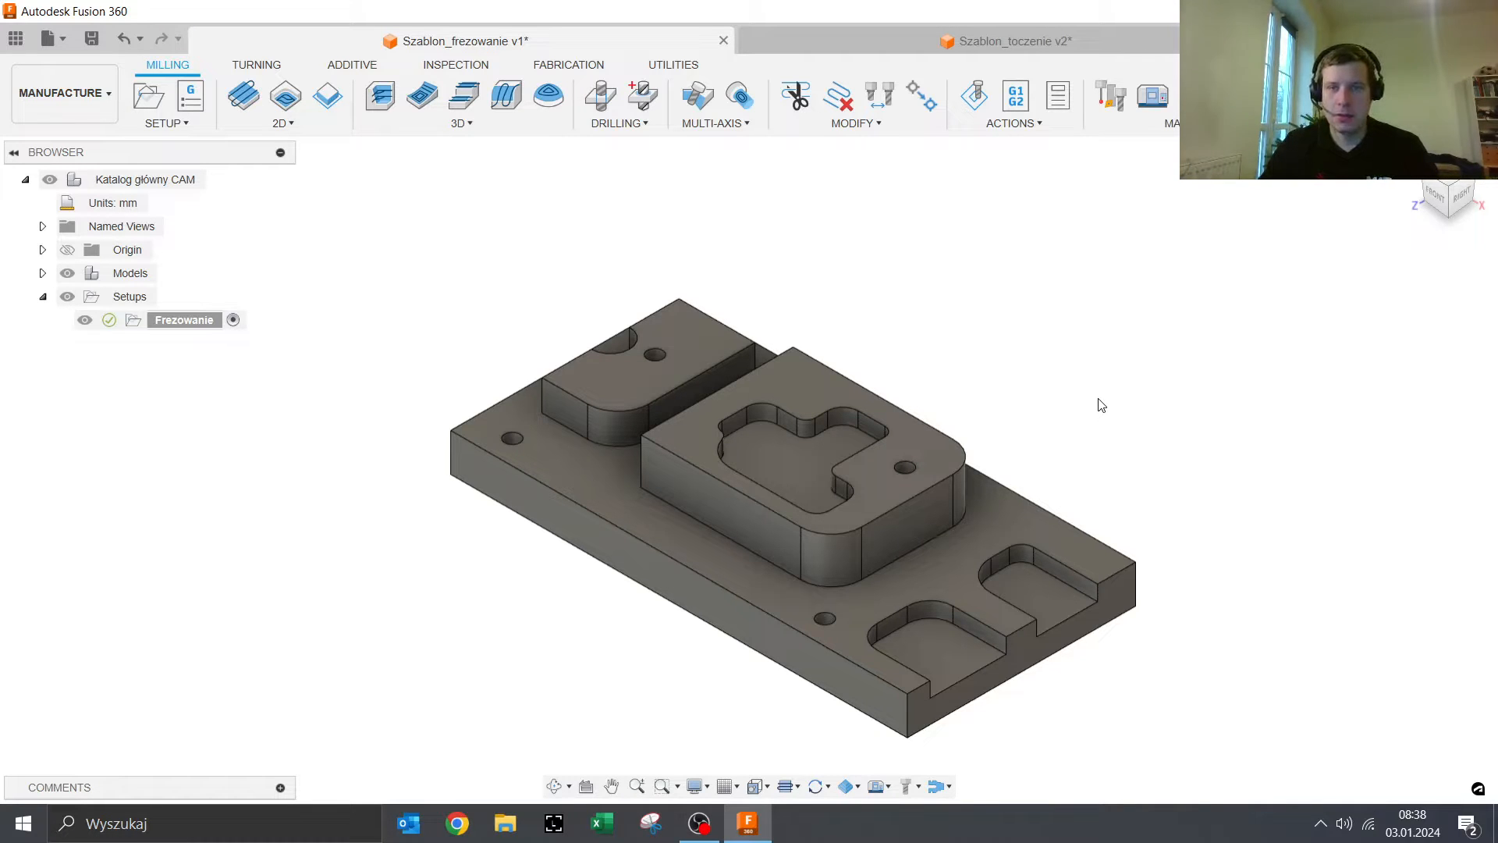
# Step: Create operations in the Frezowanie setup from the Frezowanie_FF template stored in the local templates
pyautogui.keyDown('shift'); pyautogui.moveTo(643, 327); pyautogui.dragTo(866, 522, button='middle'); pyautogui.keyUp('shift')
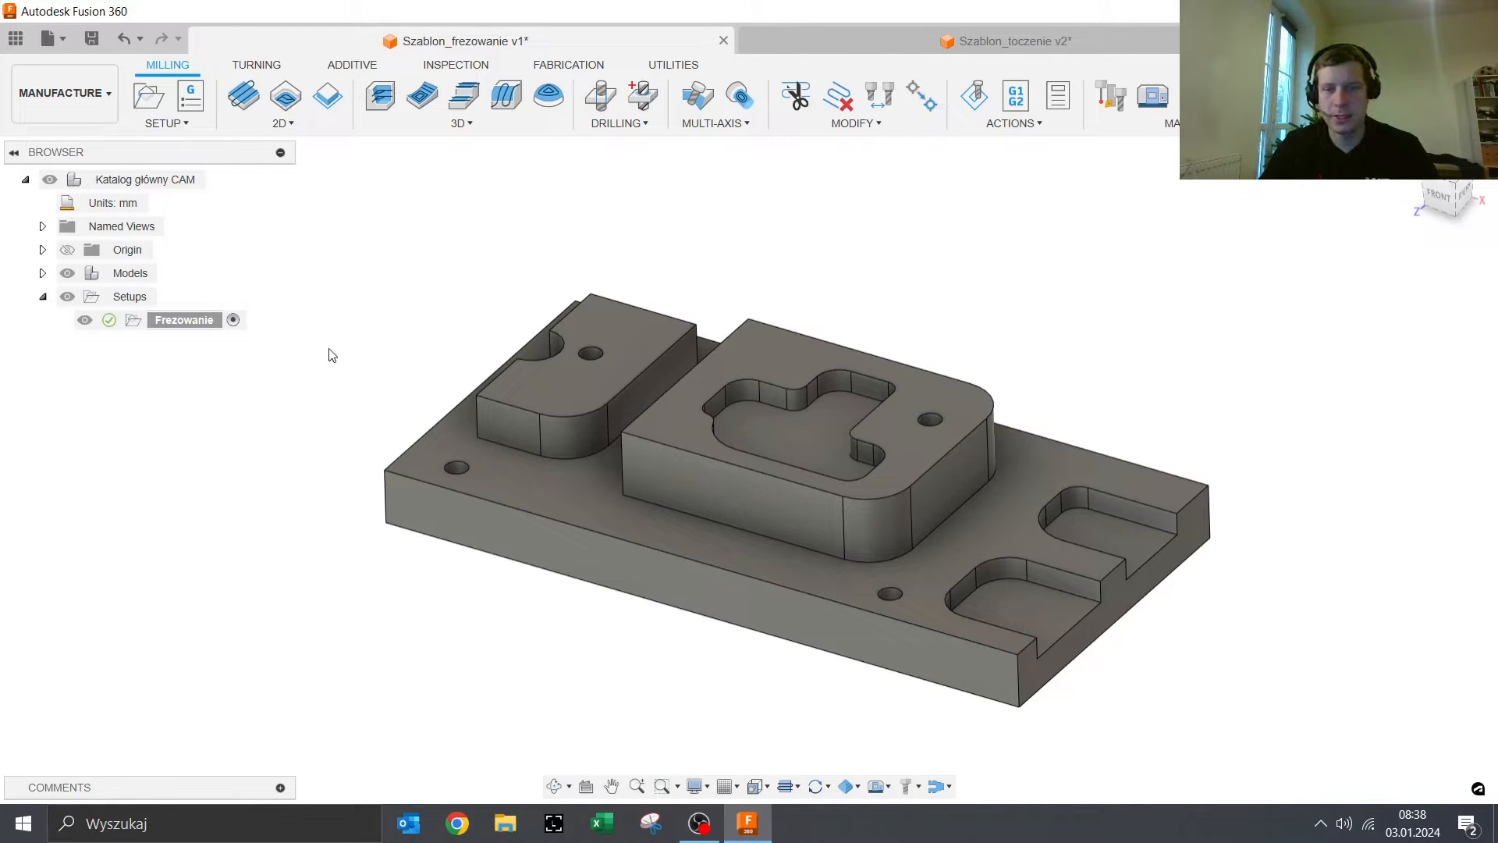
pyautogui.rightClick(187, 327)
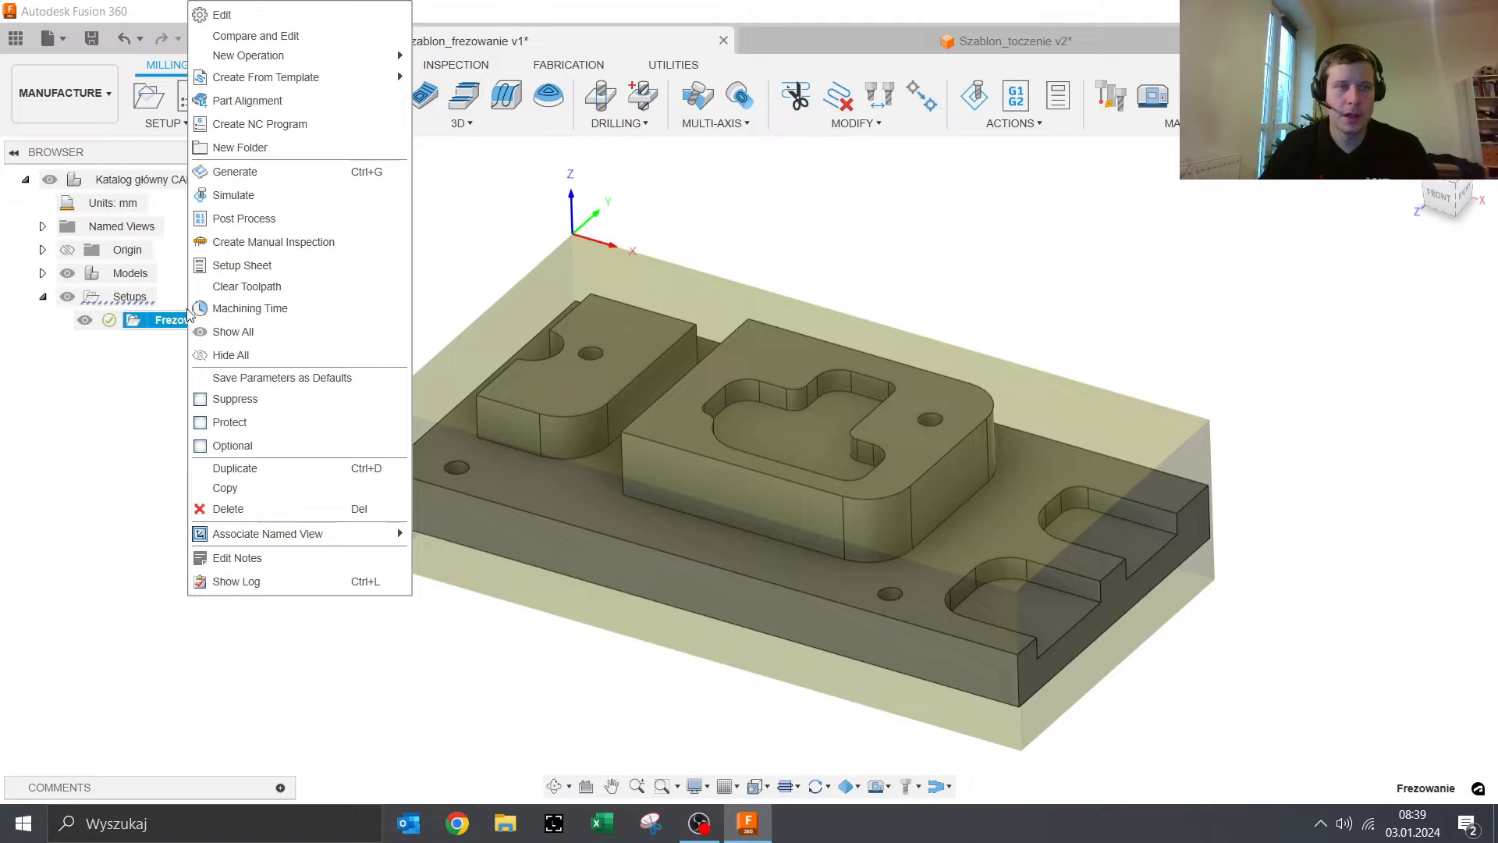
pyautogui.moveTo(294, 88)
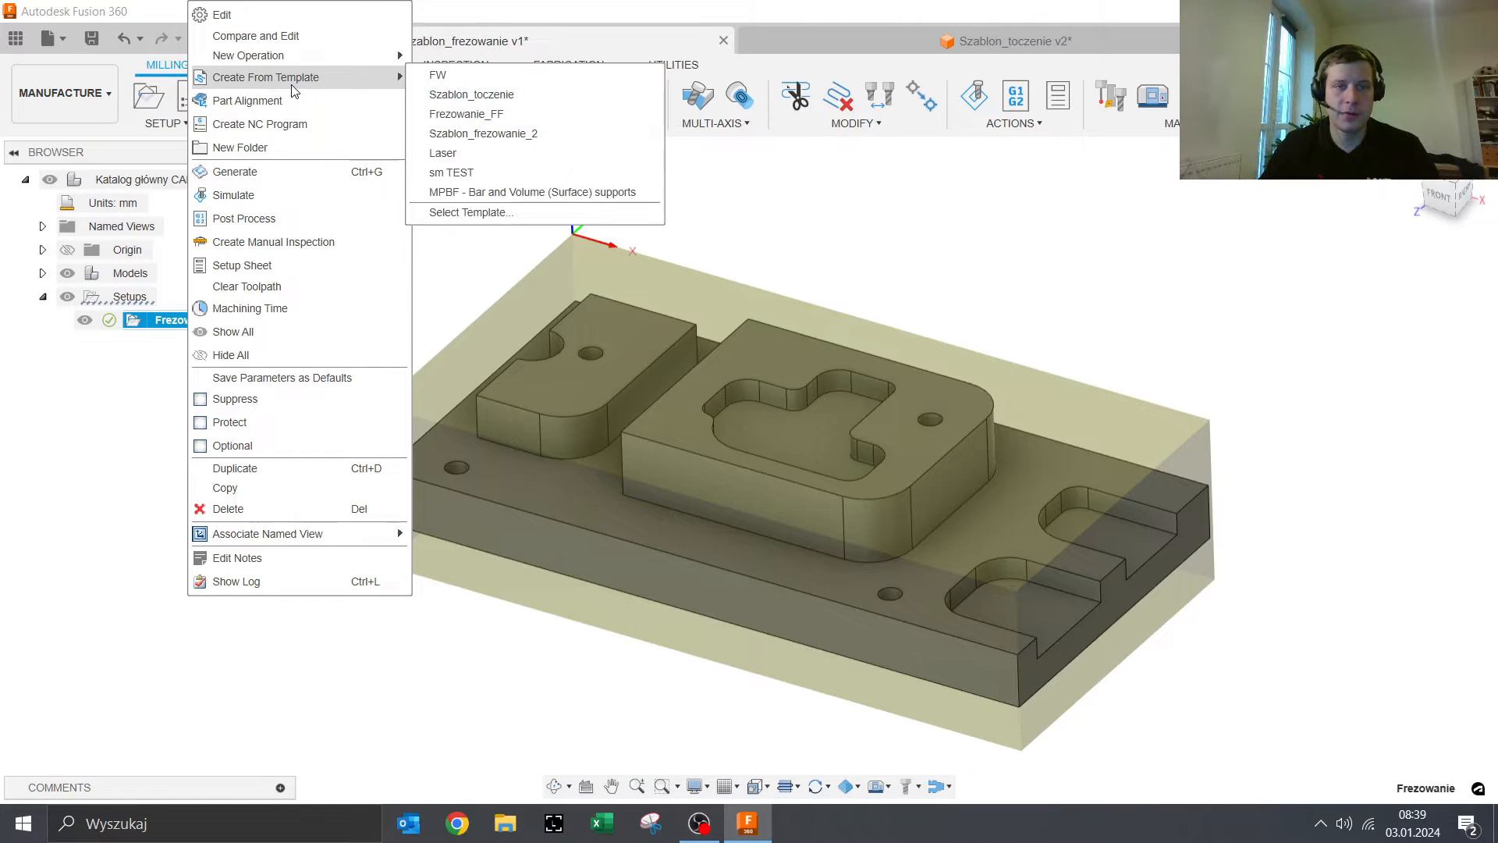
pyautogui.click(481, 212)
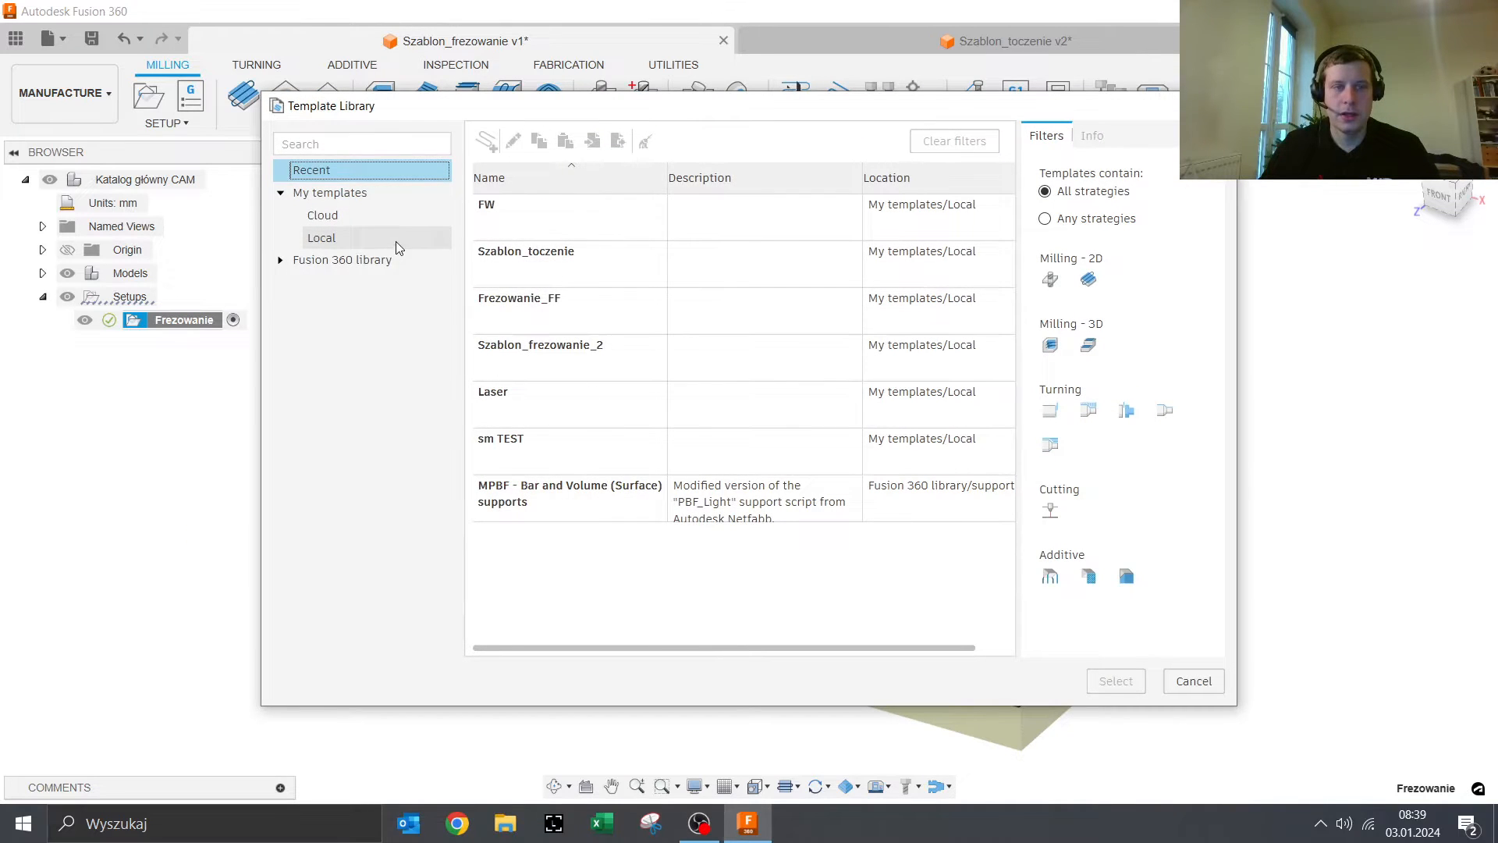
pyautogui.click(396, 244)
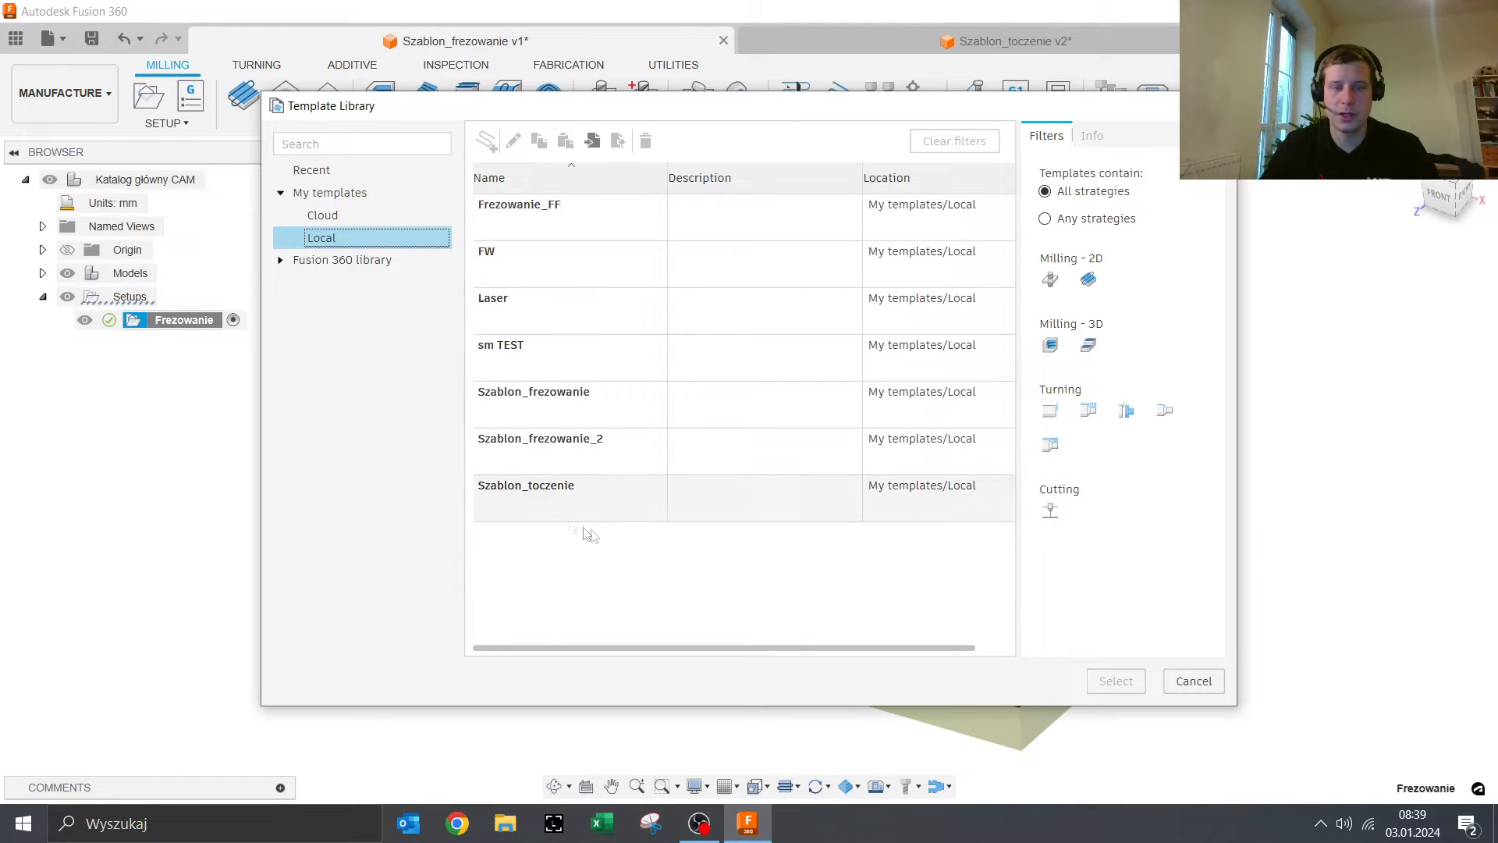
pyautogui.click(406, 263)
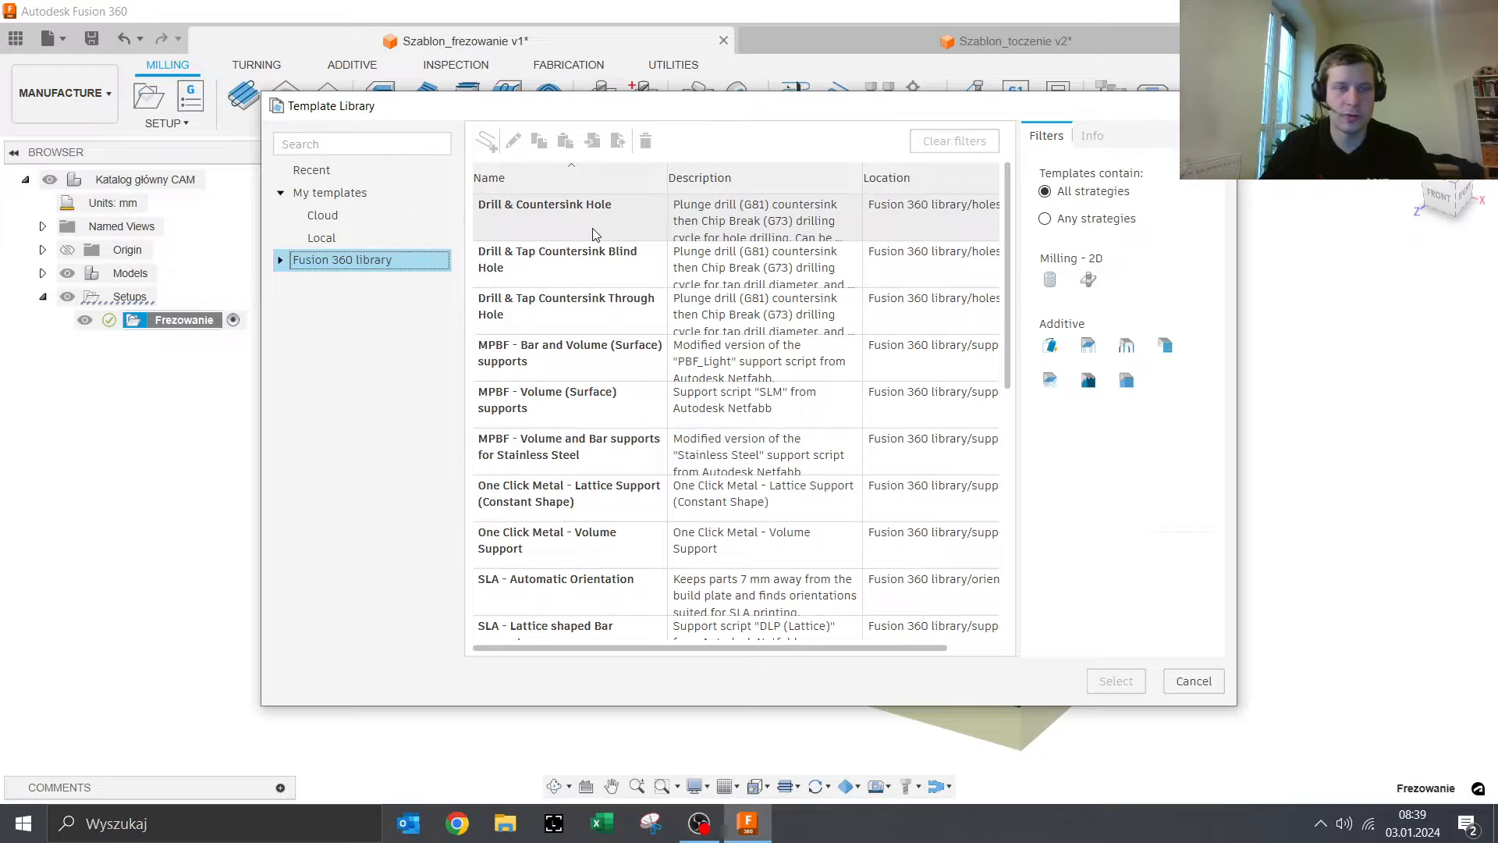
pyautogui.click(442, 242)
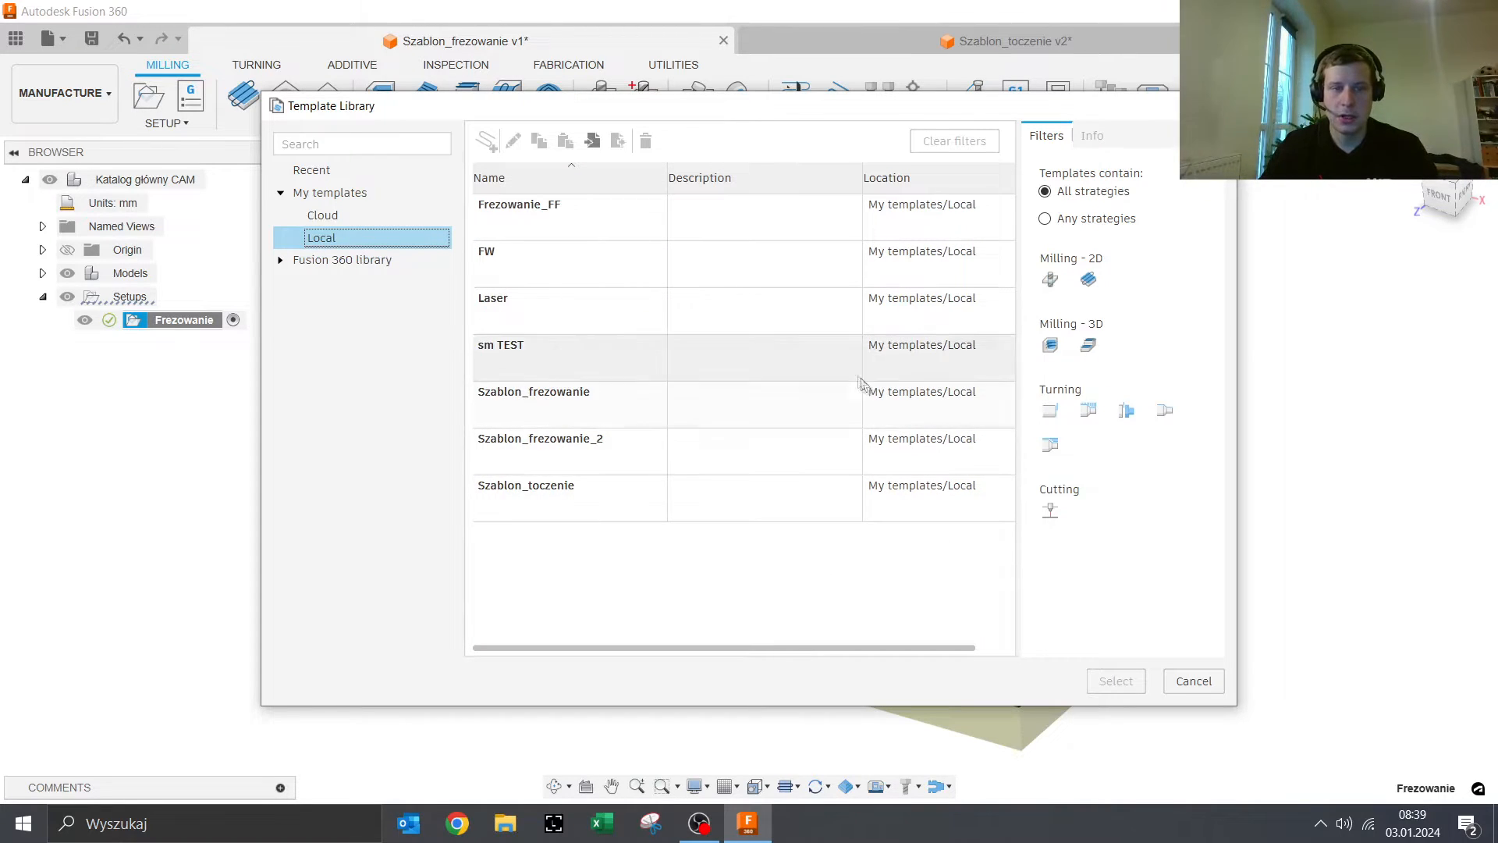
pyautogui.click(559, 217)
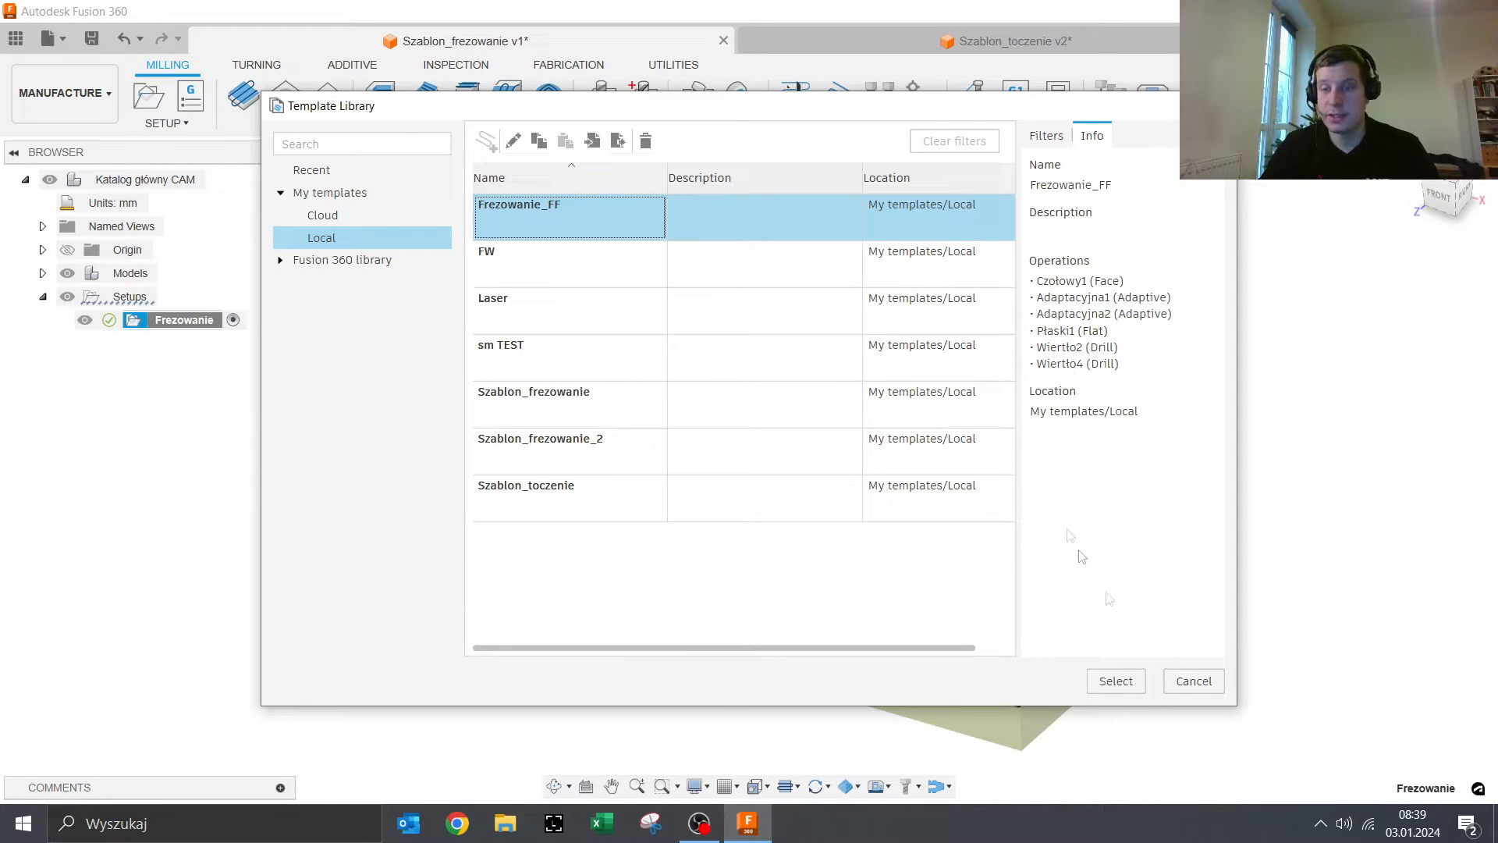
pyautogui.click(1118, 681)
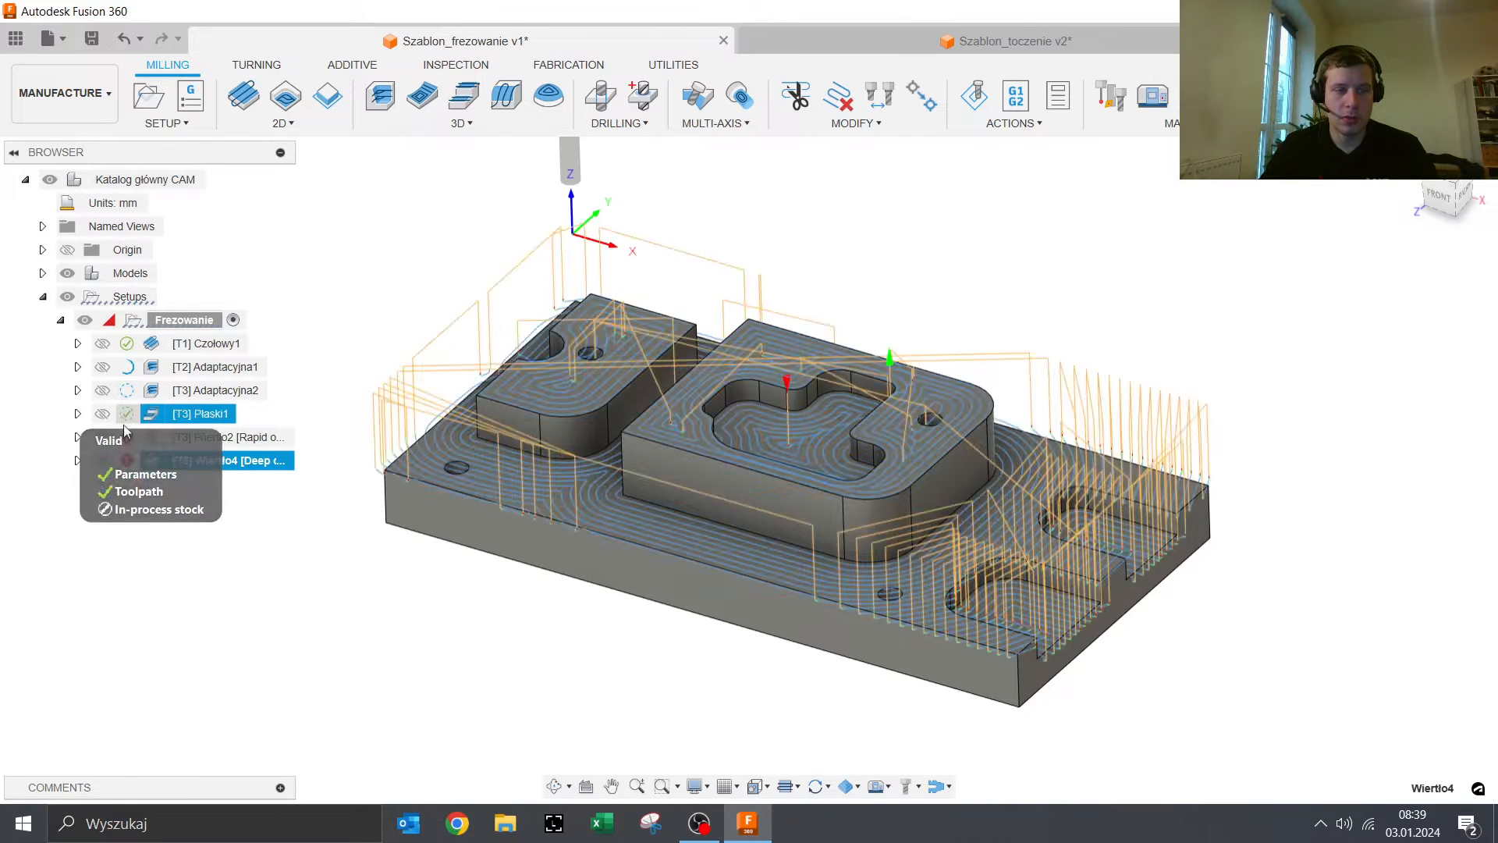
# Step: Edit the Wiertło2 drilling operation and select the four round holes in the part as its hole points
pyautogui.click(127, 439)
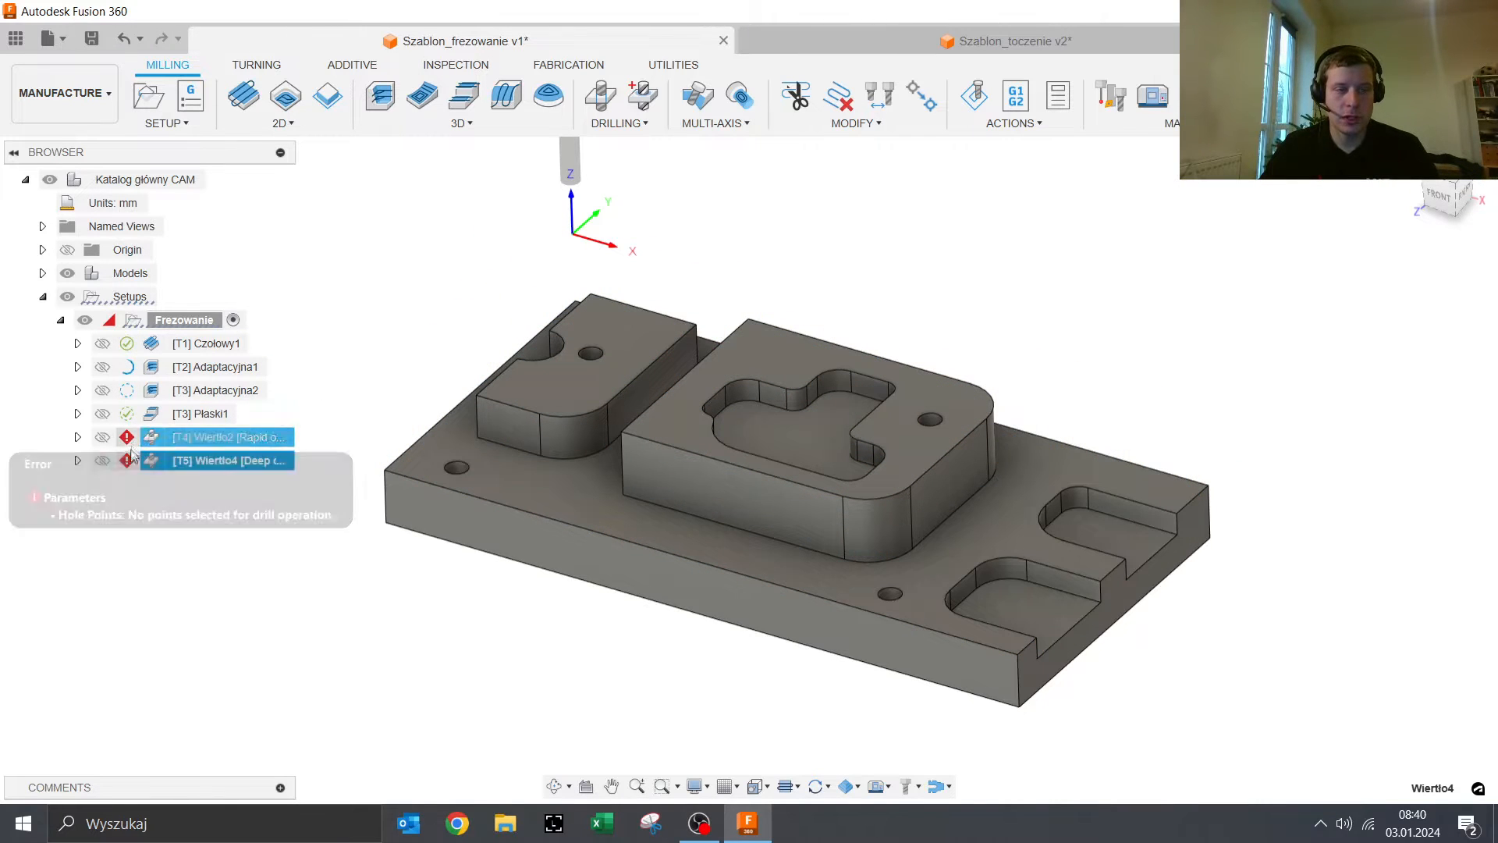
pyautogui.click(128, 439)
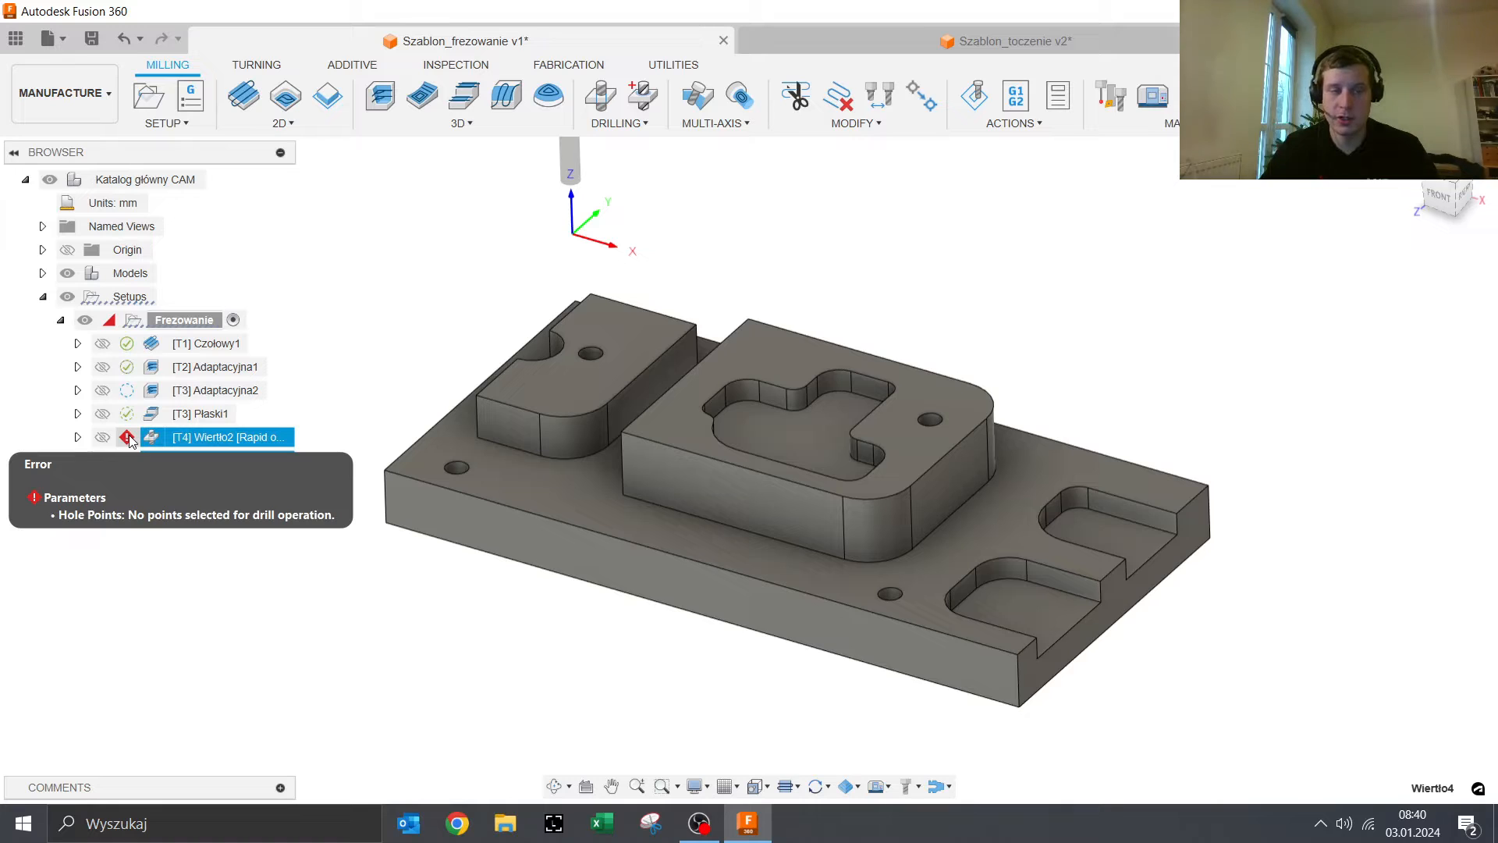
pyautogui.click(191, 439)
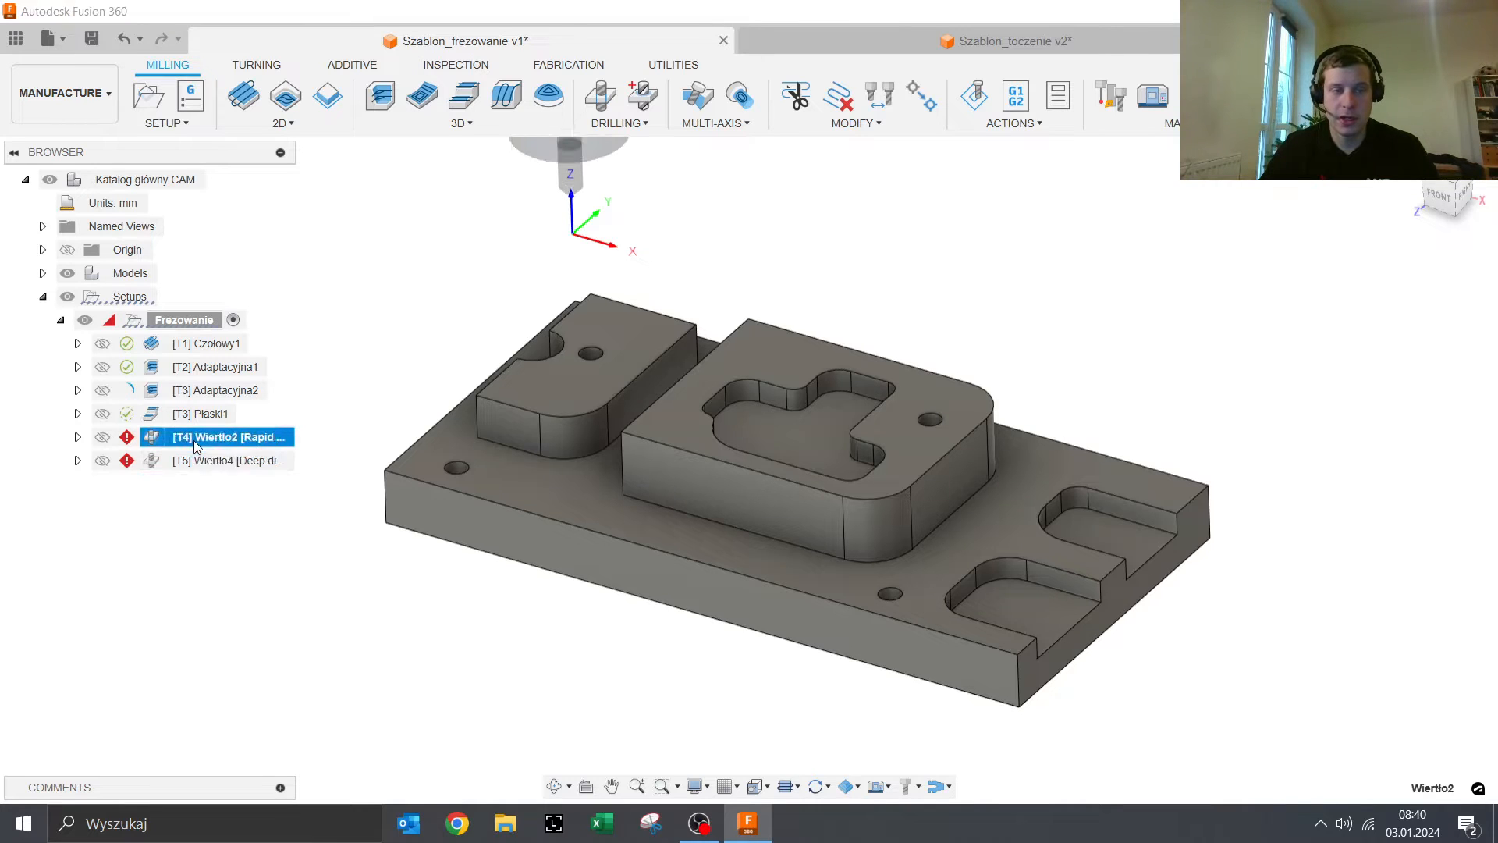
pyautogui.rightClick(195, 445)
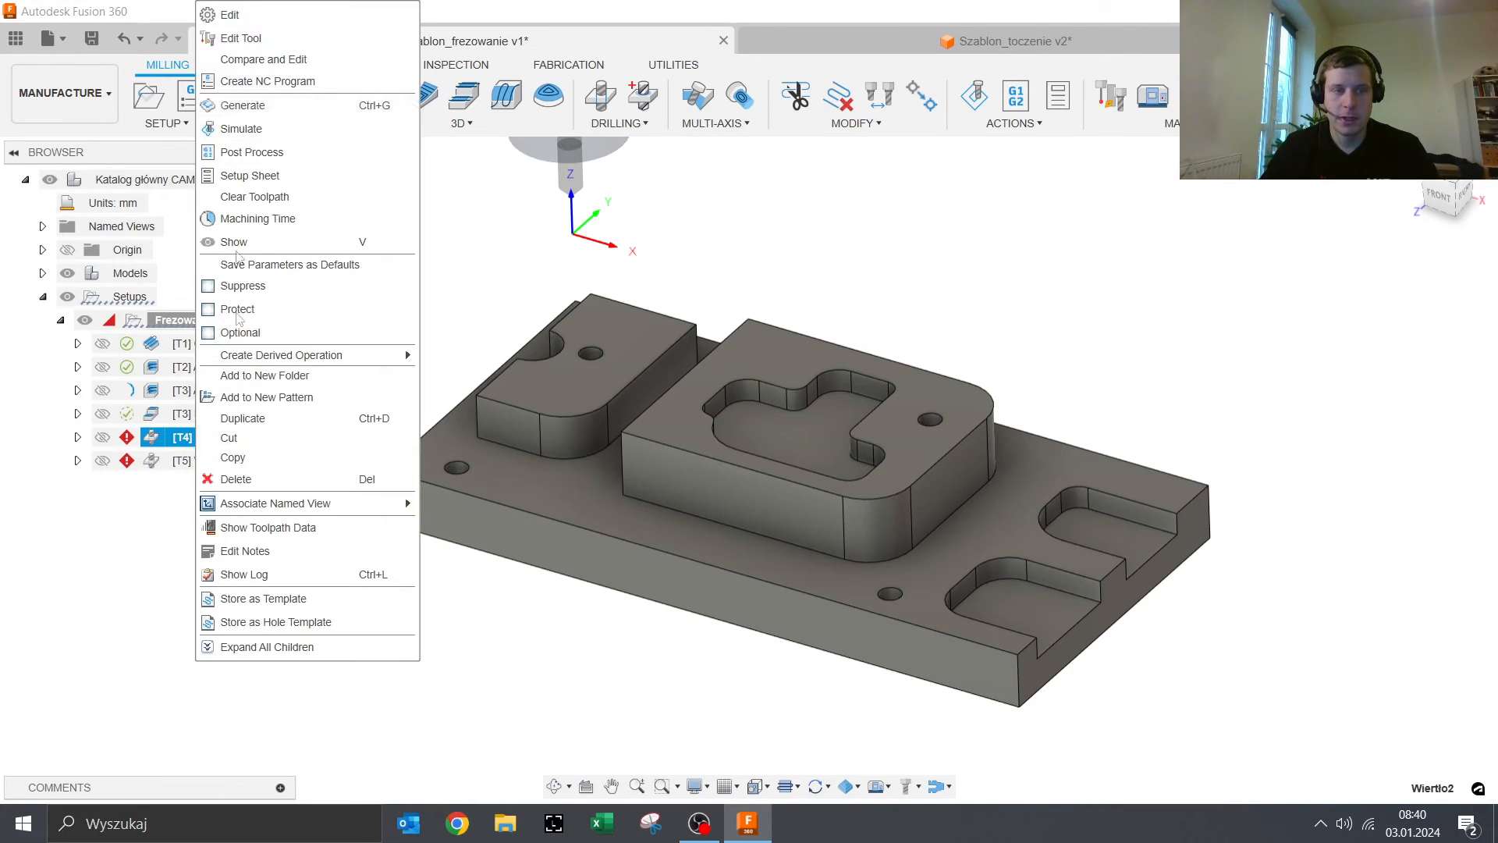
pyautogui.click(238, 14)
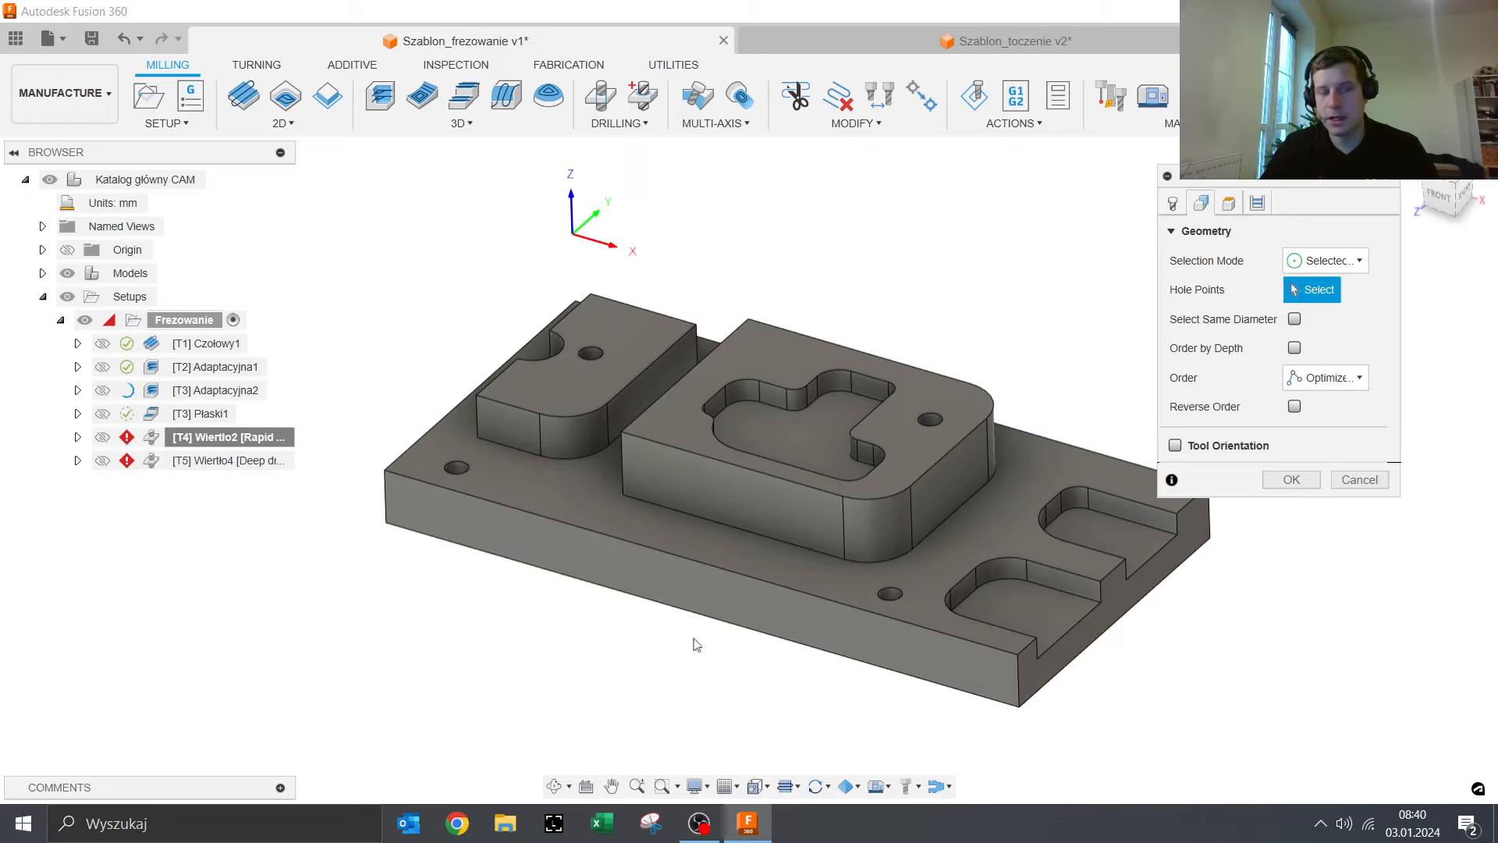
pyautogui.scroll(3, 895, 563)
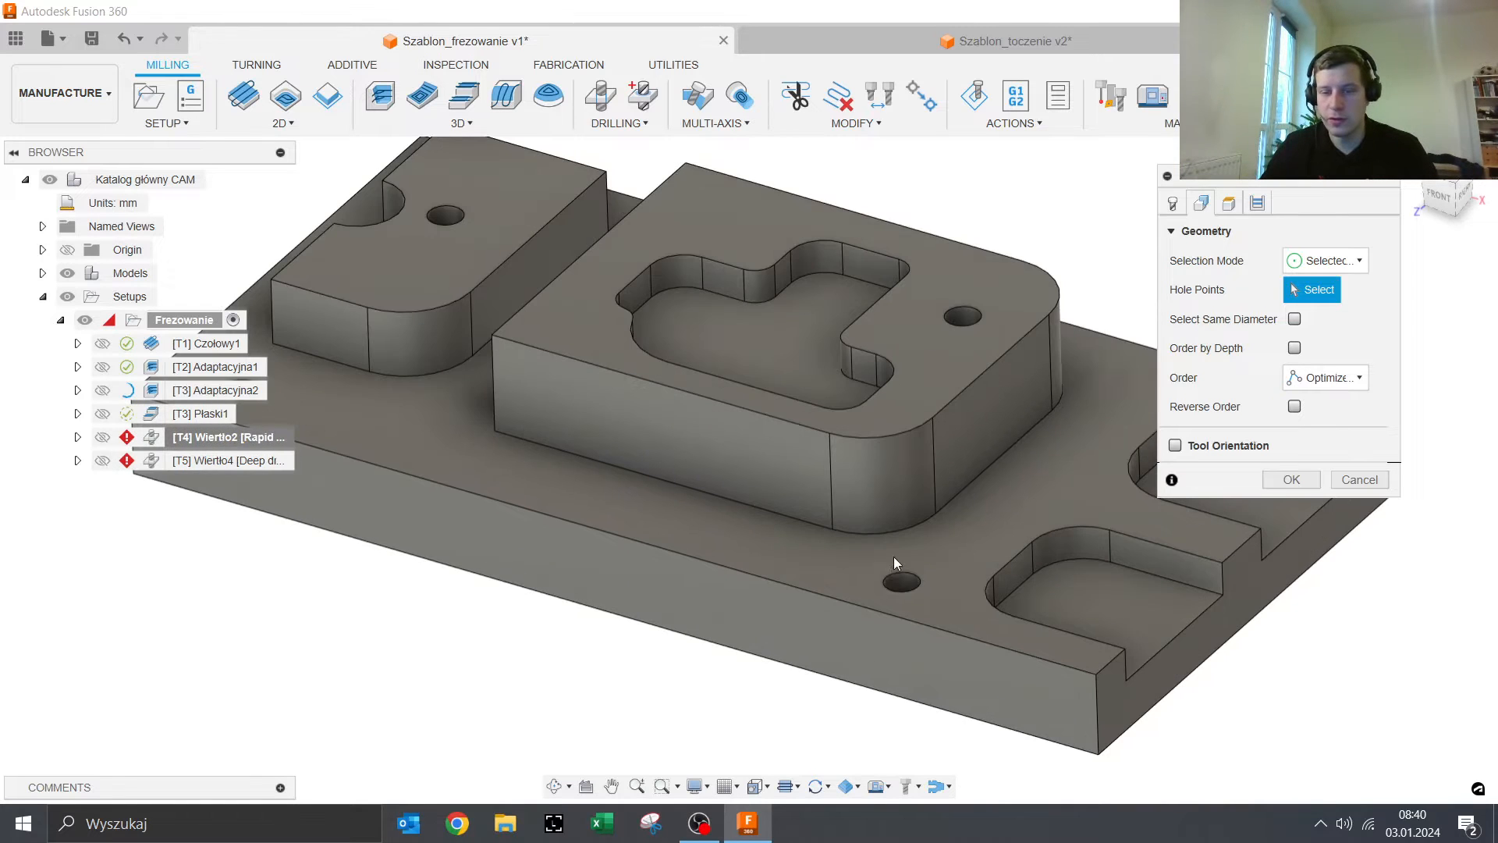
pyautogui.click(897, 580)
pyautogui.click(962, 316)
pyautogui.click(445, 215)
pyautogui.scroll(-2, 447, 220)
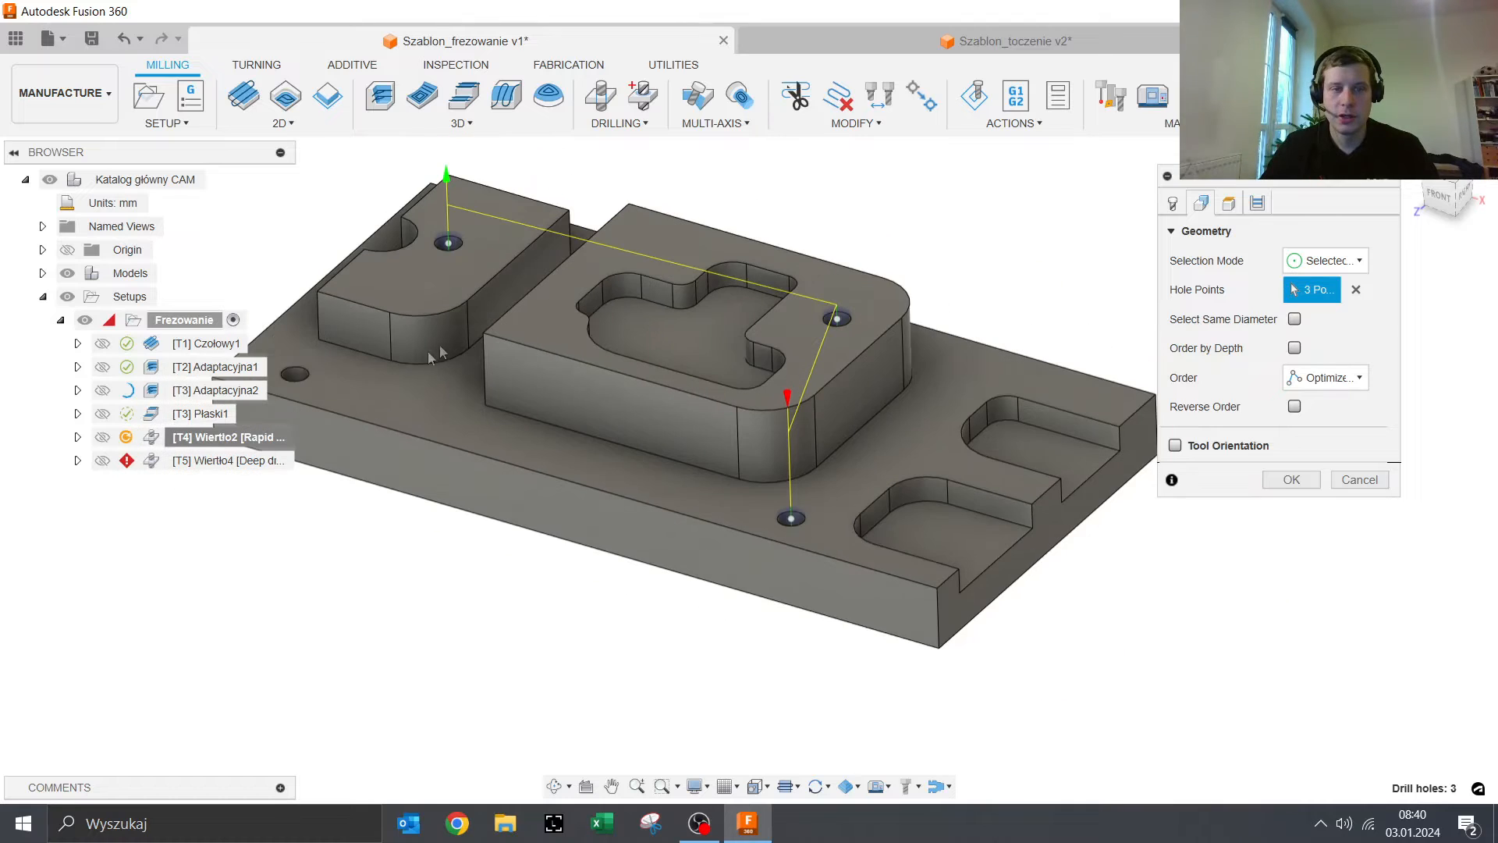
pyautogui.click(295, 376)
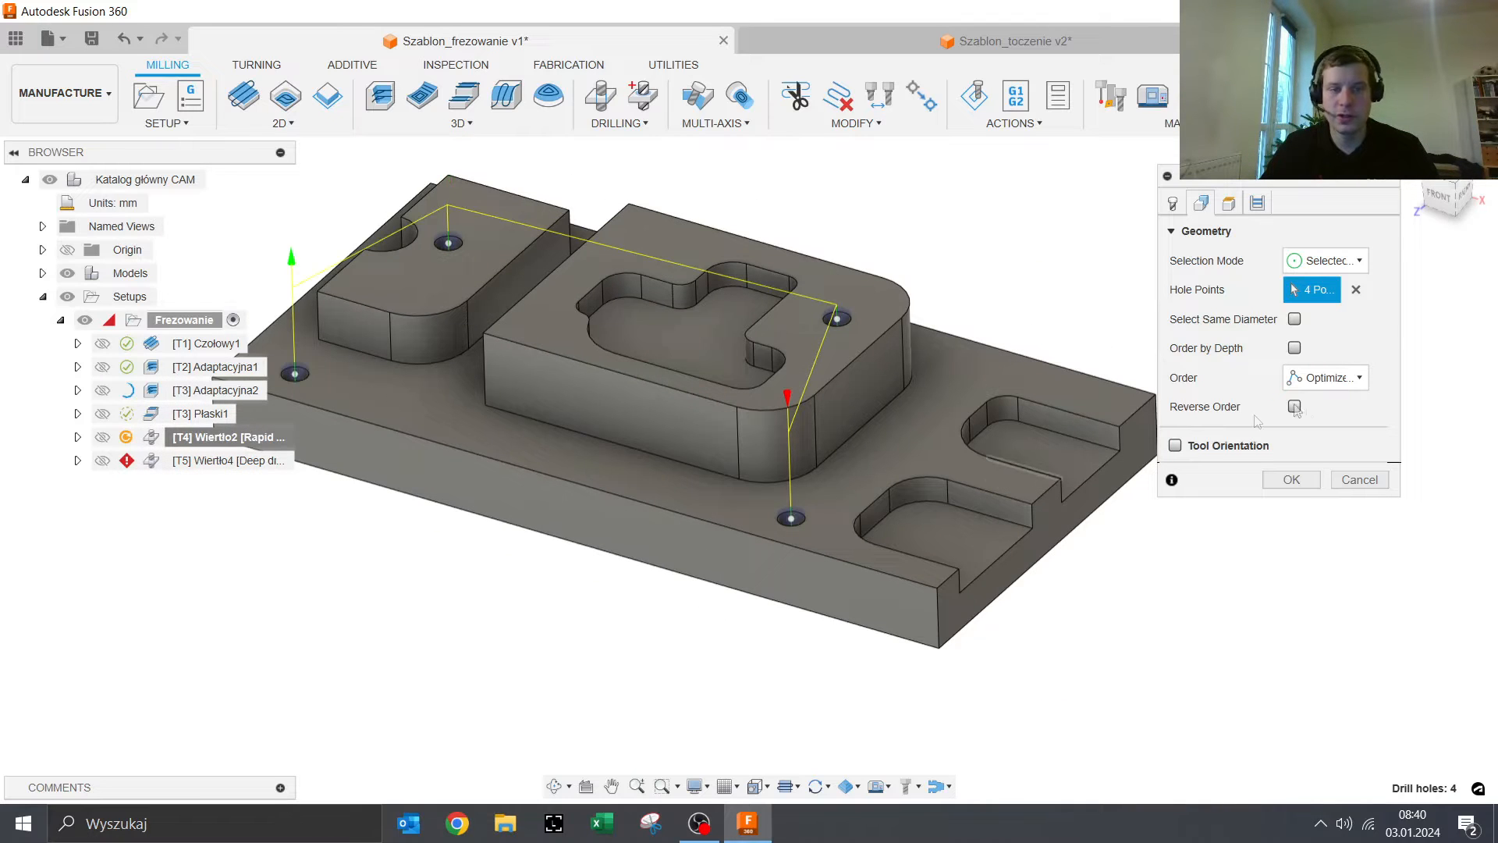
# Step: Check the Wiertło2 drilling depth at a hole from the front and accept the operation's changes
pyautogui.click(1440, 195)
pyautogui.scroll(5, 889, 402)
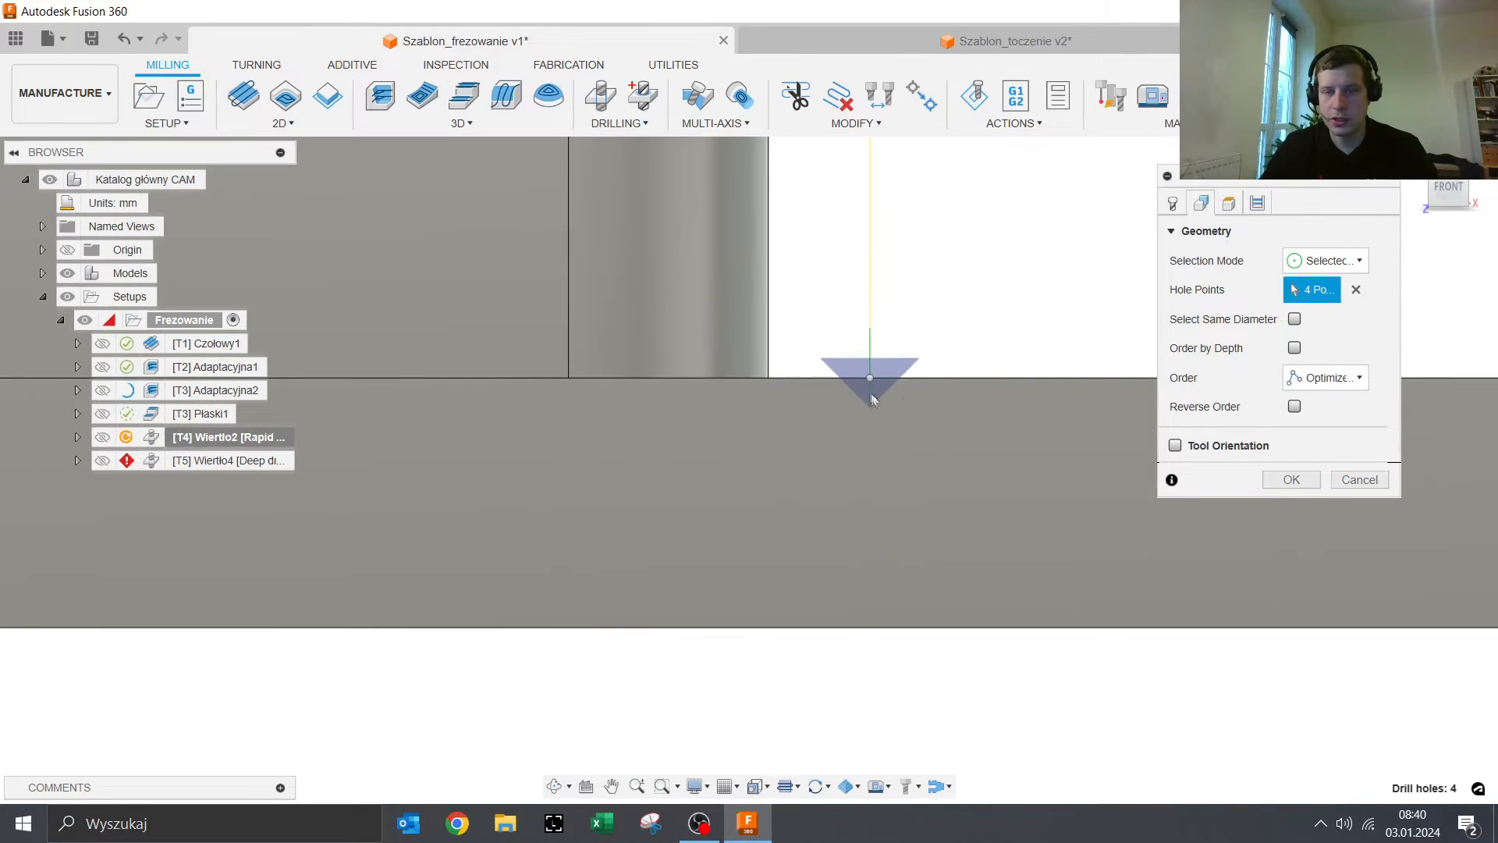
pyautogui.scroll(-4, 917, 373)
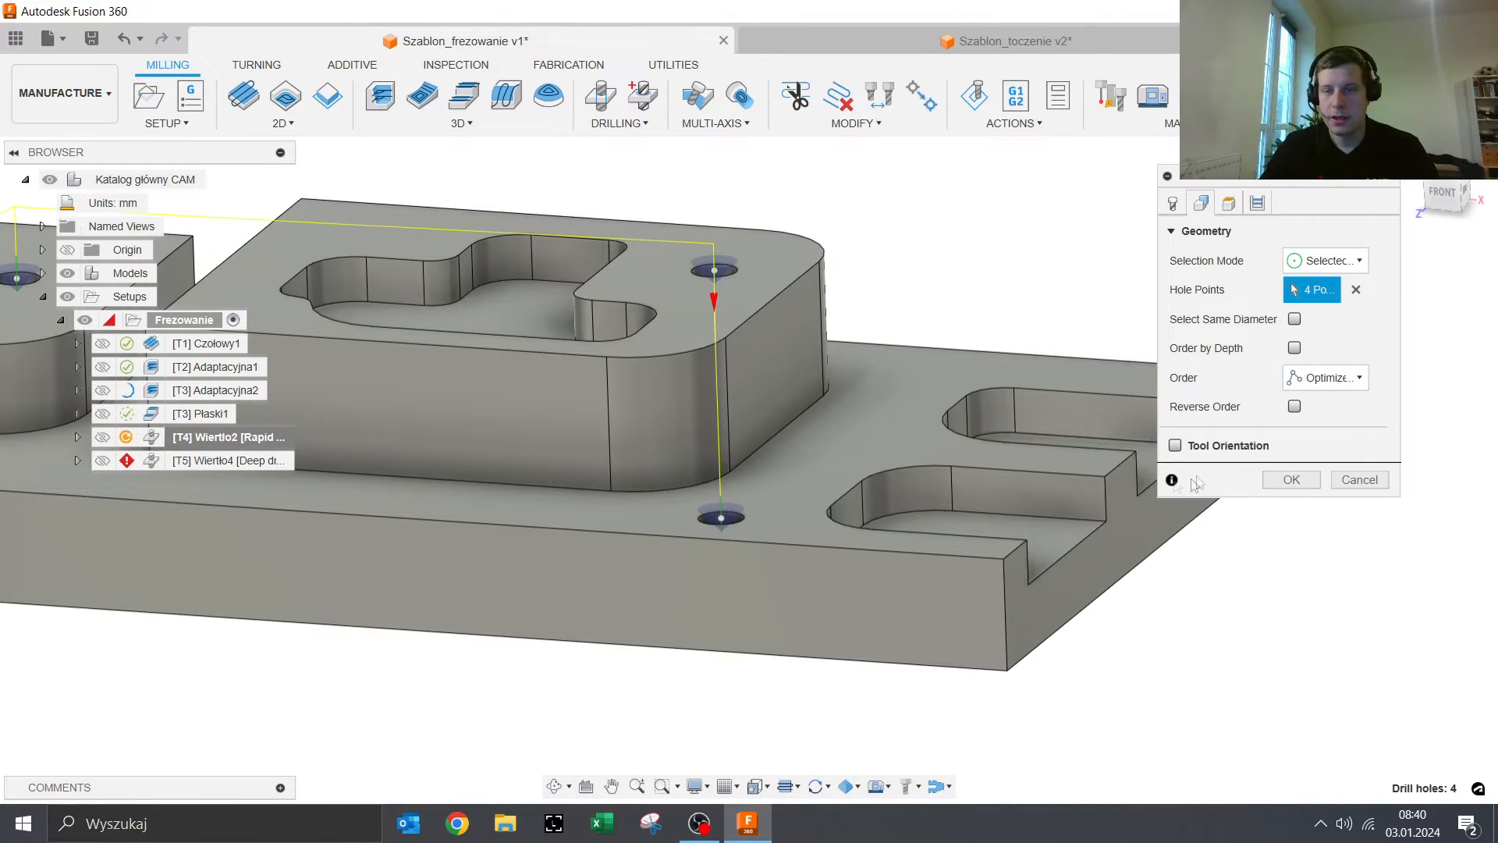
pyautogui.click(1292, 479)
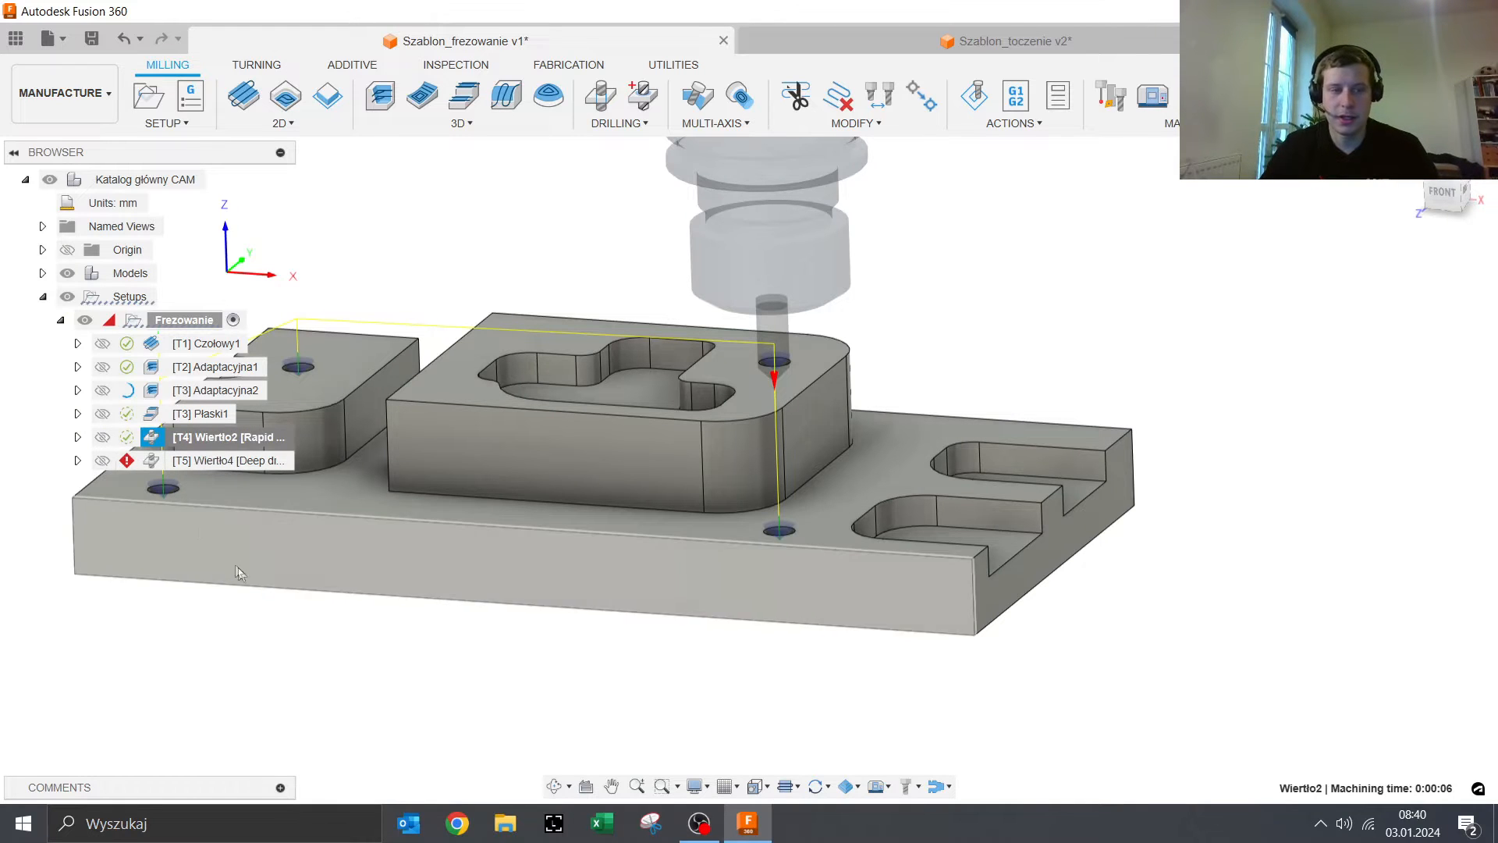
# Step: Edit the Wiertło4 deep drilling operation, select the front hole's cylindrical face as its geometry and check the hole's diameter
pyautogui.rightClick(173, 465)
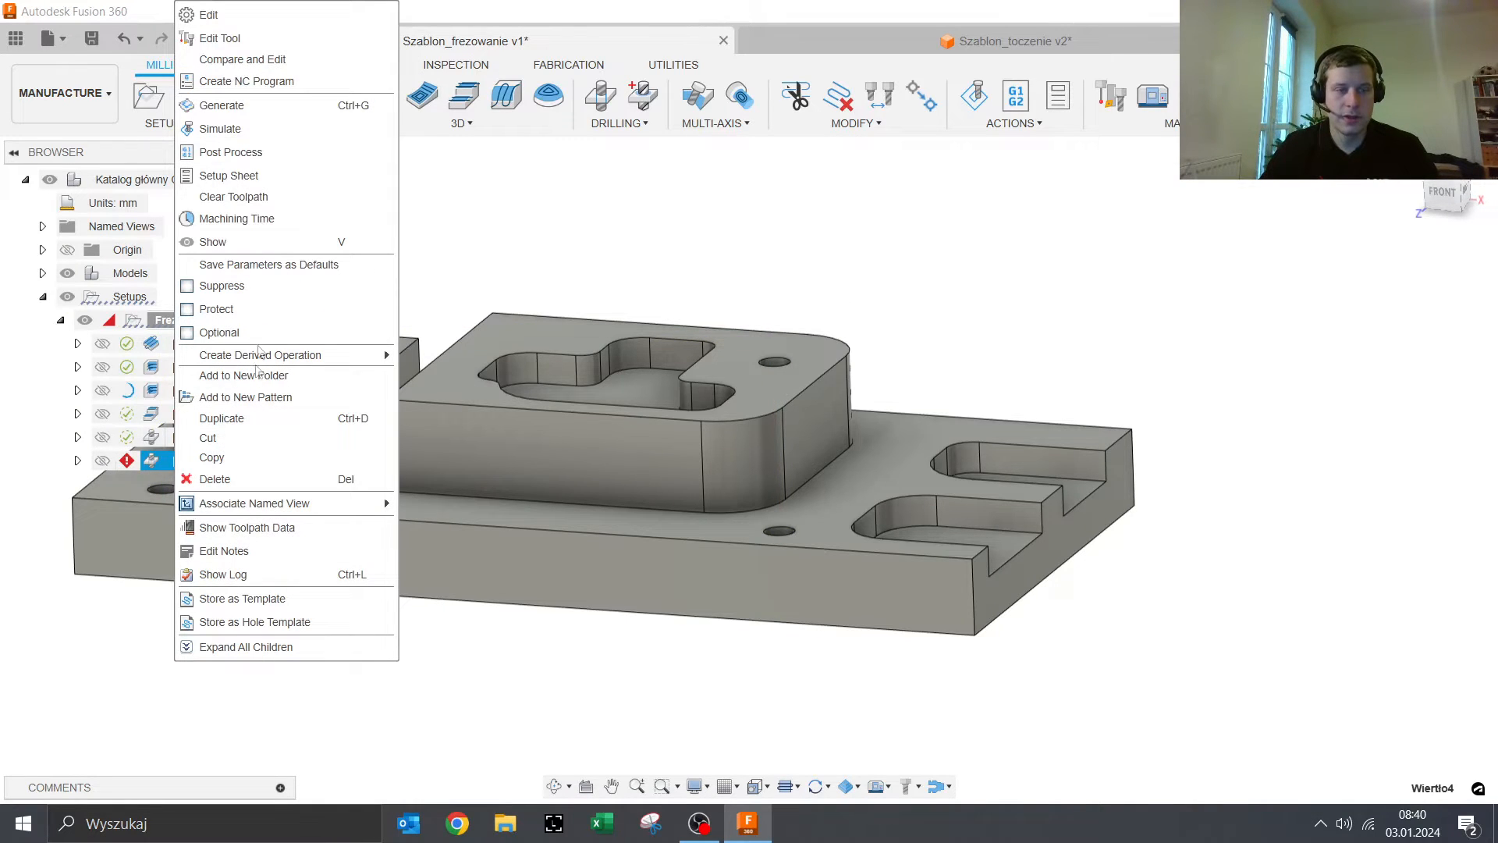
pyautogui.click(256, 18)
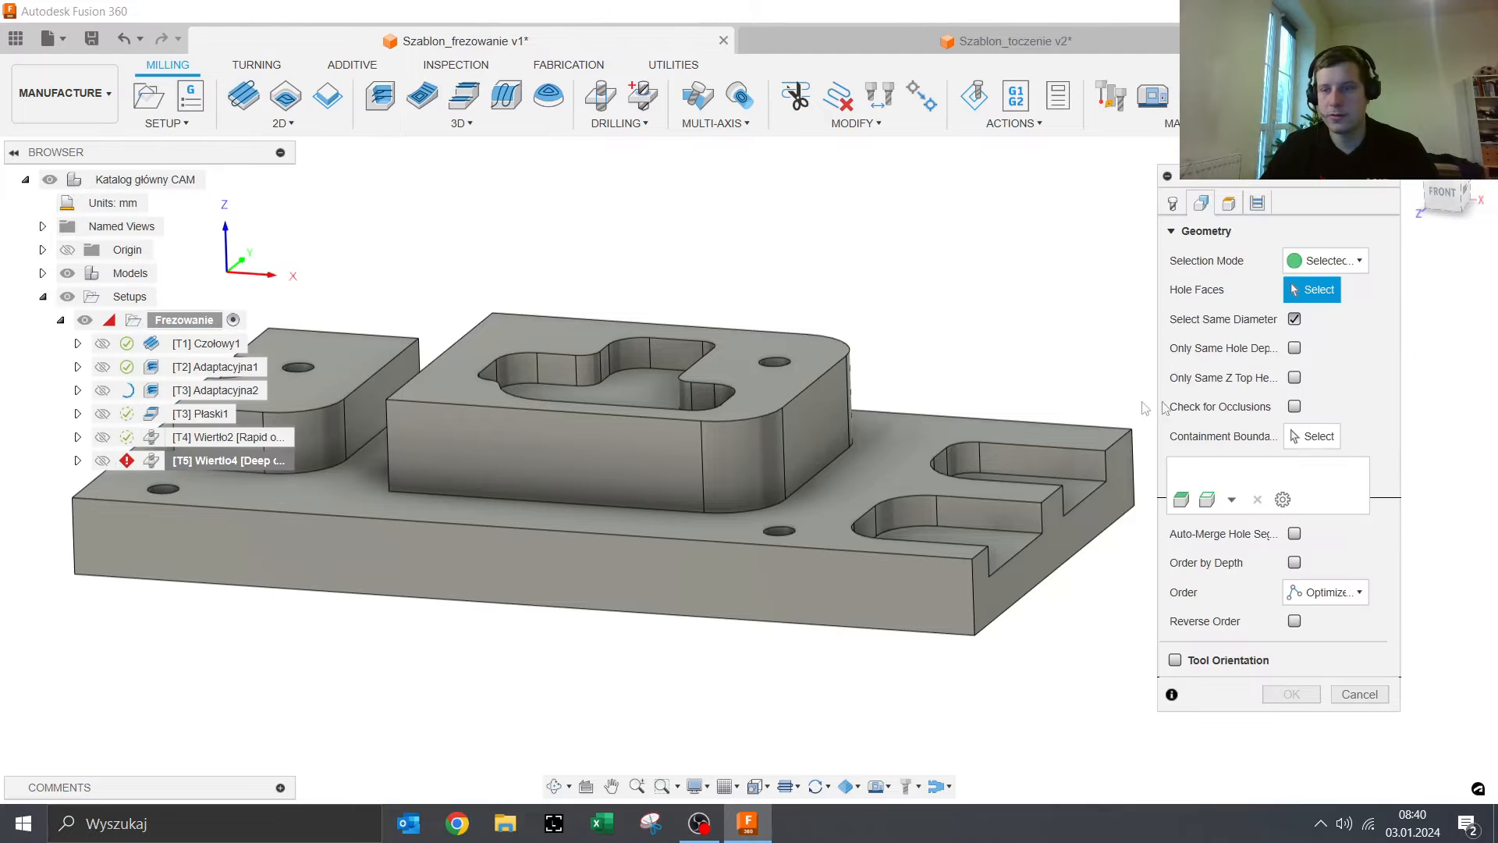
pyautogui.scroll(5, 727, 564)
pyautogui.keyDown('shift'); pyautogui.moveTo(880, 519); pyautogui.dragTo(927, 511, button='middle'); pyautogui.keyUp('shift')
pyautogui.click(860, 670)
pyautogui.scroll(-5, 870, 663)
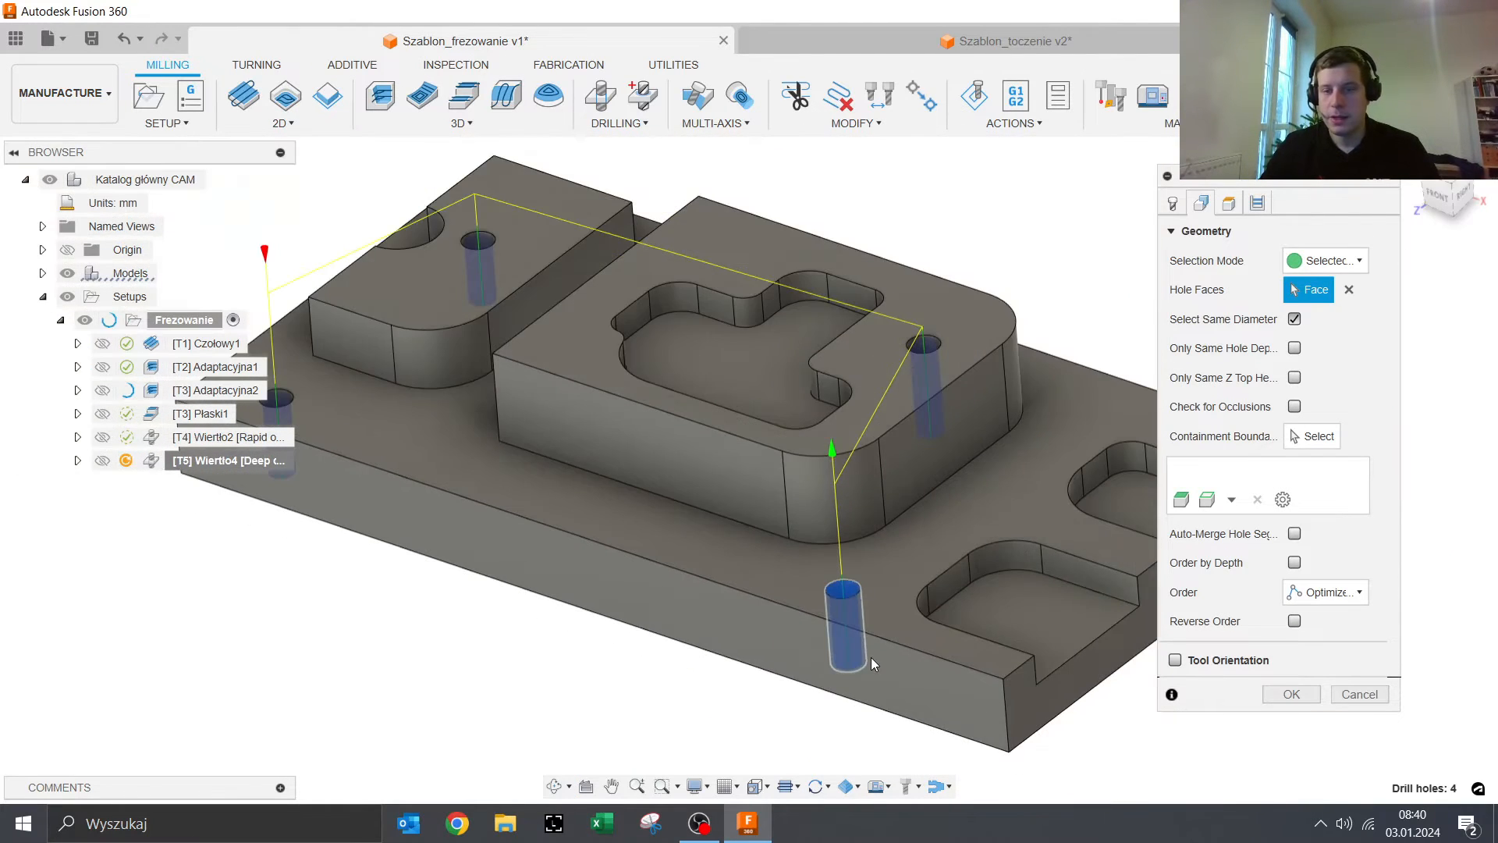
pyautogui.keyDown('shift'); pyautogui.moveTo(669, 708); pyautogui.dragTo(827, 708, button='middle'); pyautogui.keyUp('shift')
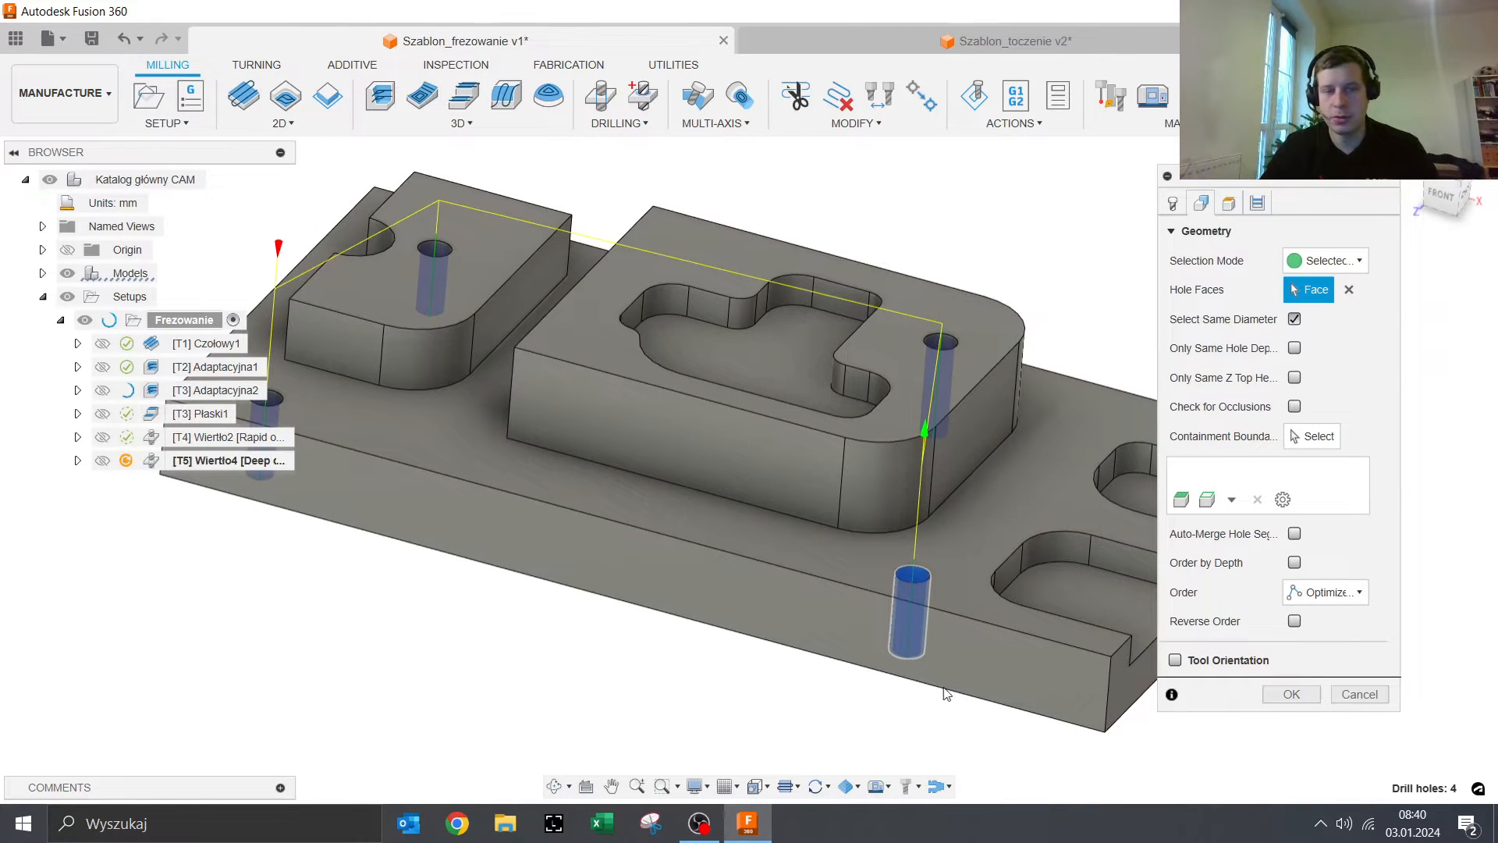
pyautogui.scroll(10, 938, 586)
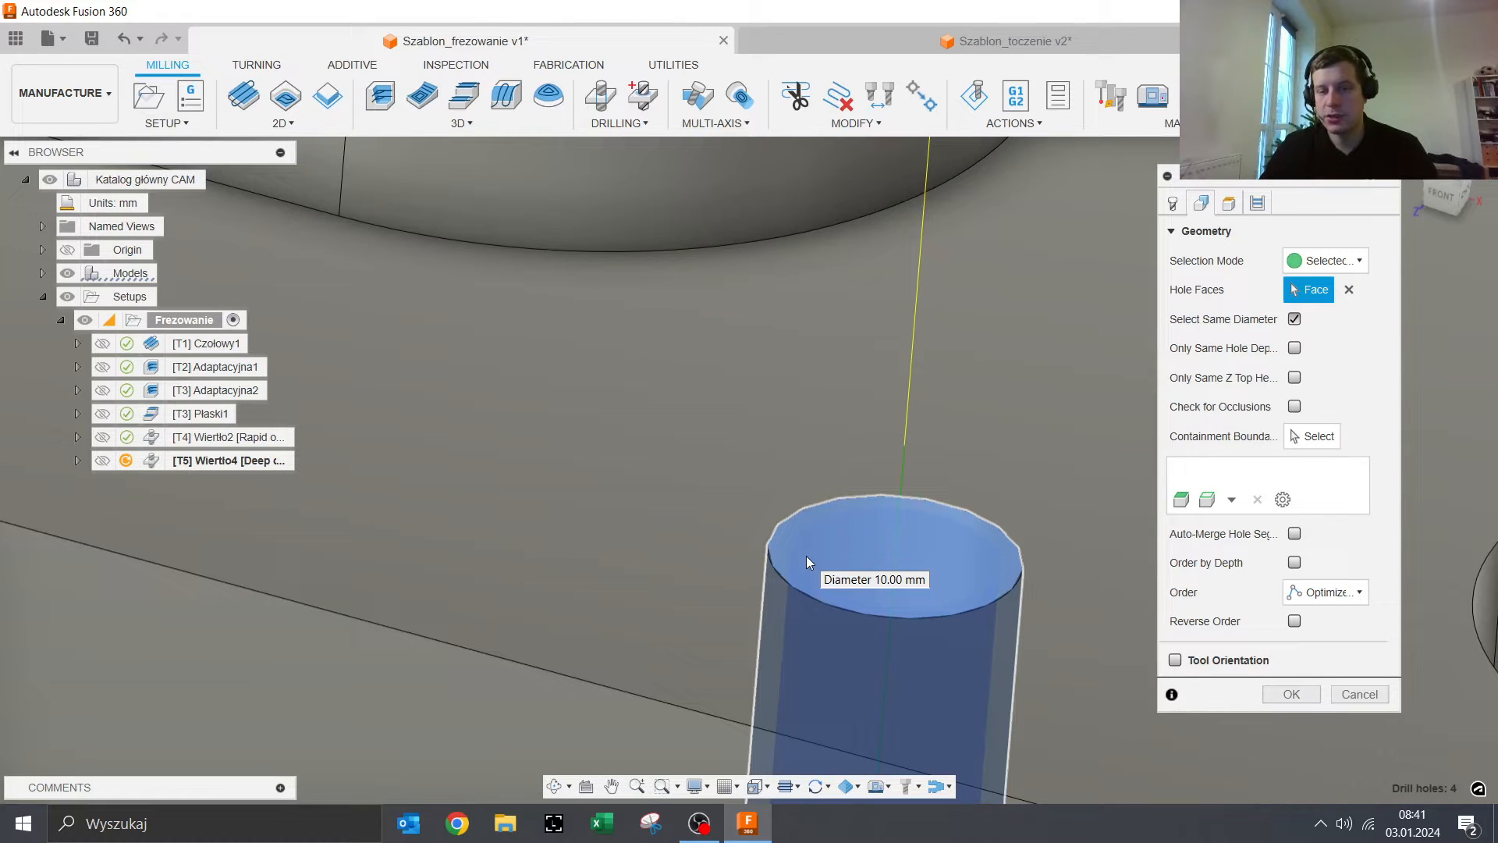
pyautogui.click(789, 556)
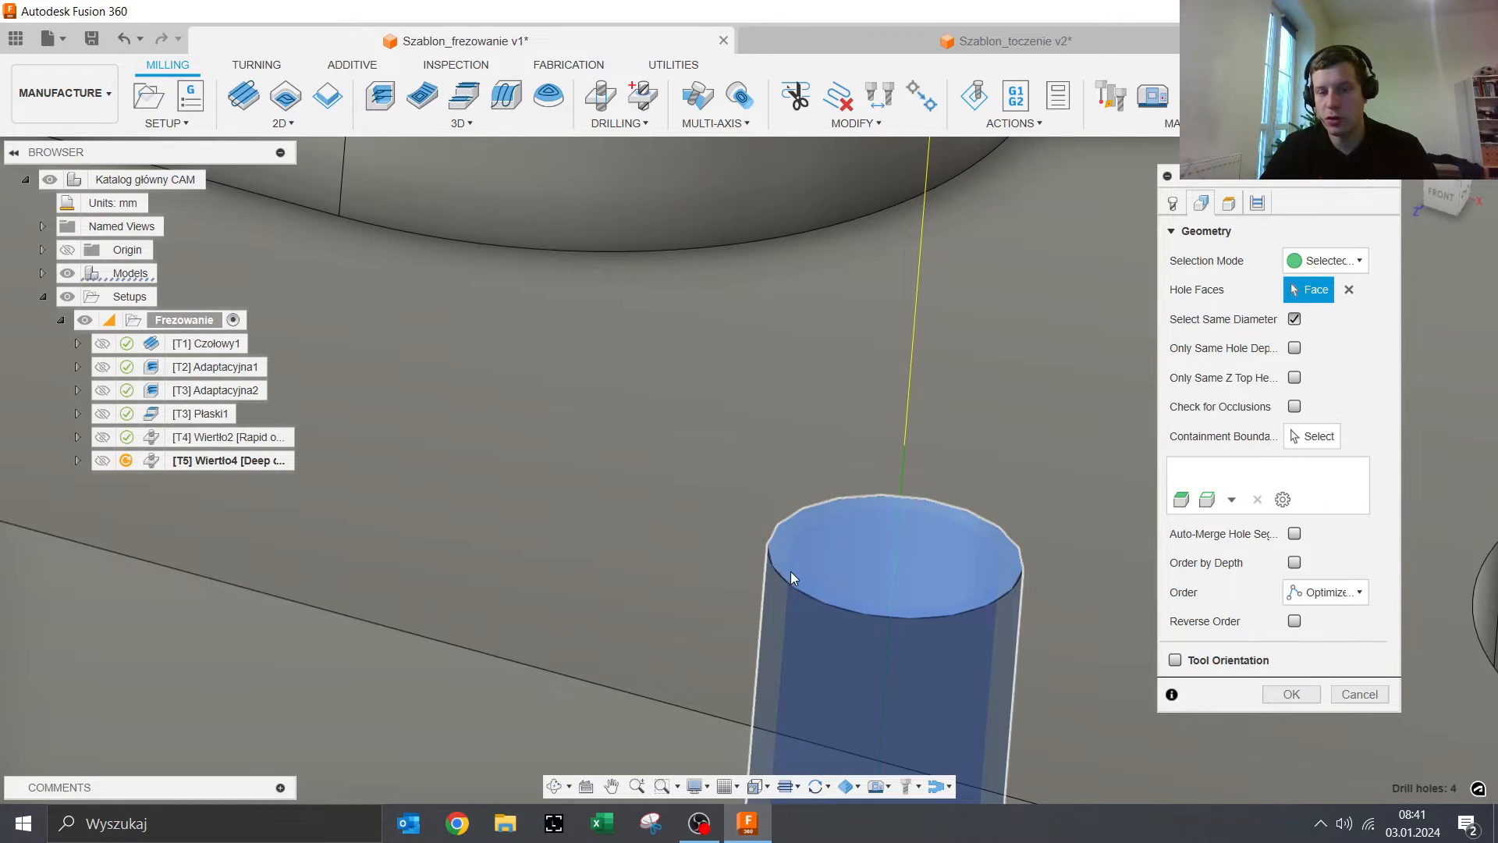
# Step: Assign the 10 mm 118° drill from the Fusion 360 Library to Wiertło4 with the Aluminum - Drilling preset, and accept the operation
pyautogui.click(1171, 202)
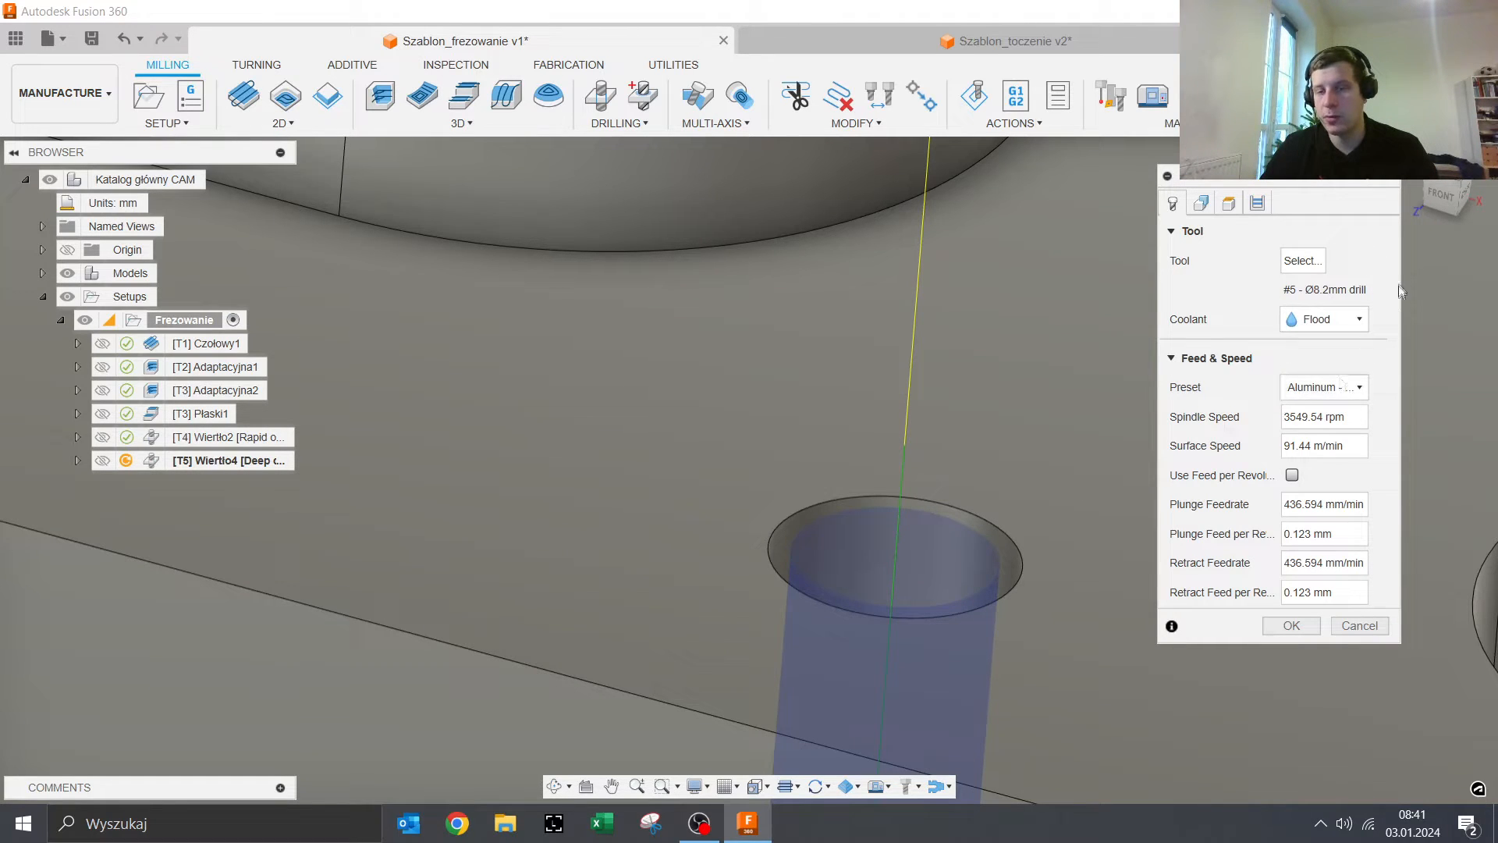
pyautogui.click(1324, 269)
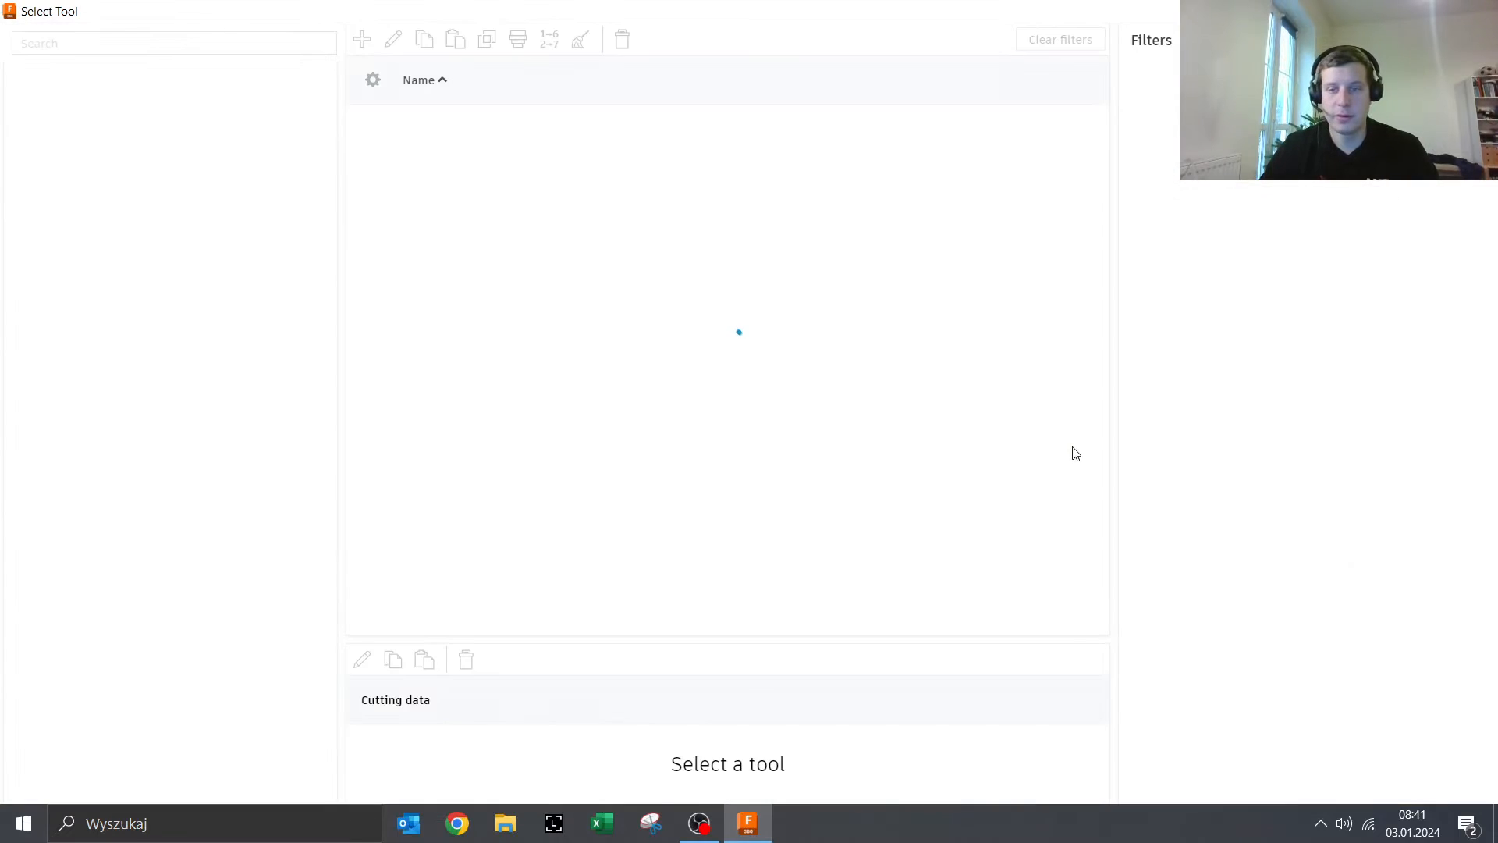
pyautogui.click(166, 603)
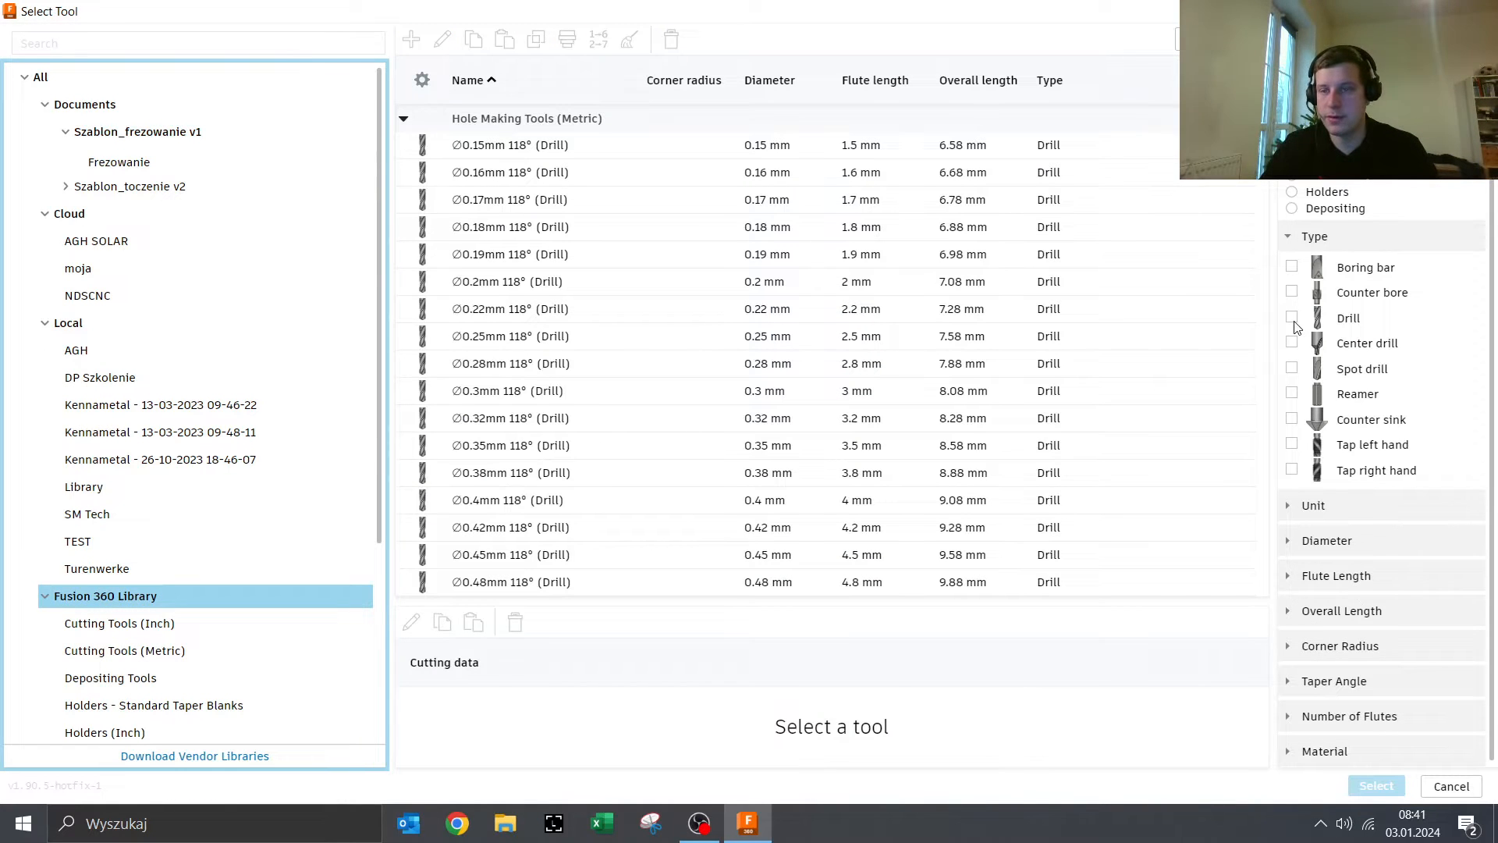
pyautogui.scroll(-20, 671, 402)
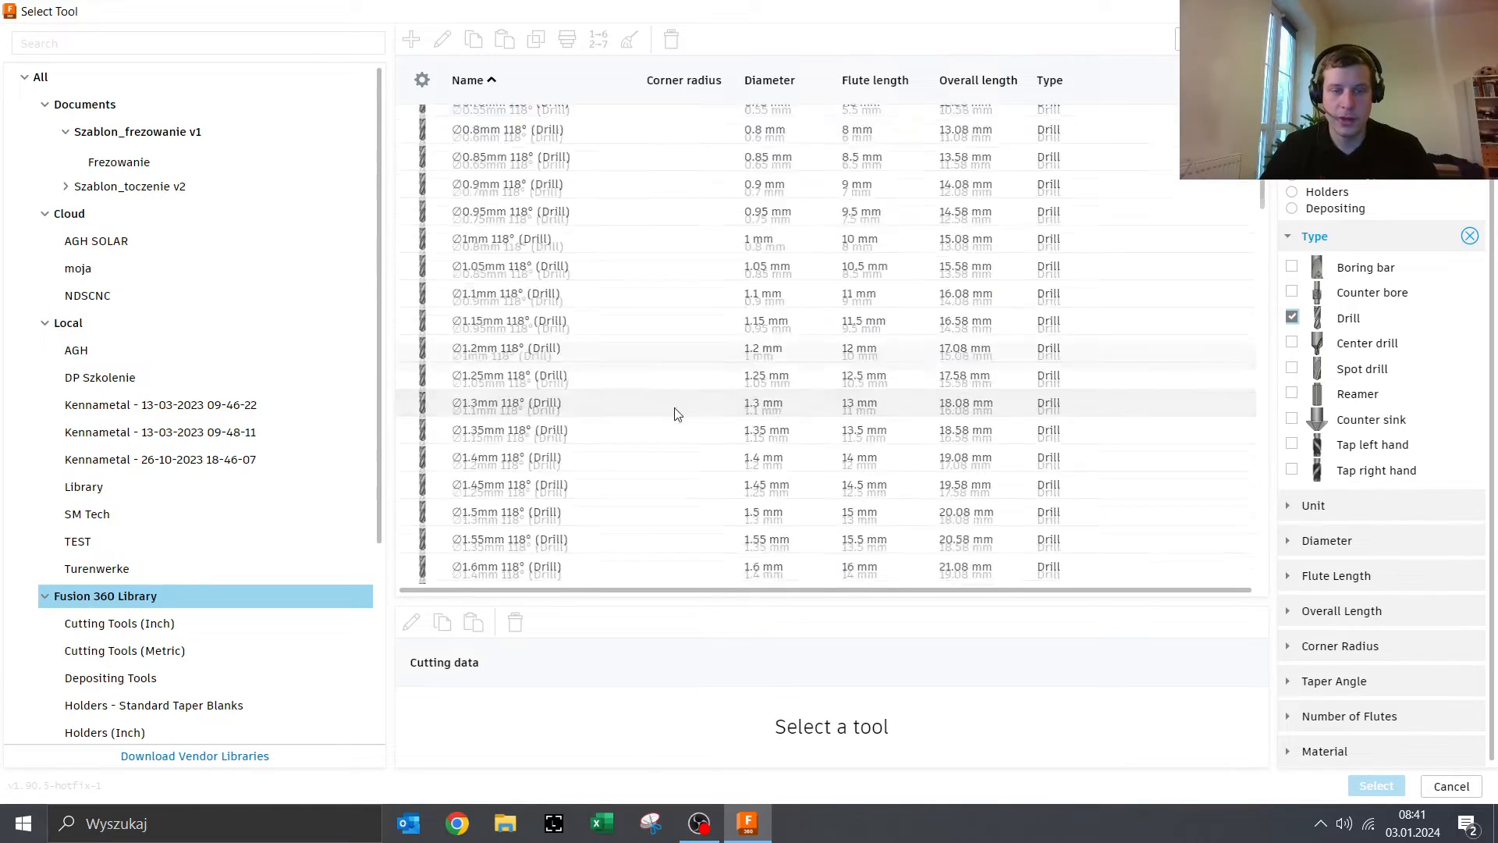
pyautogui.scroll(-15, 672, 395)
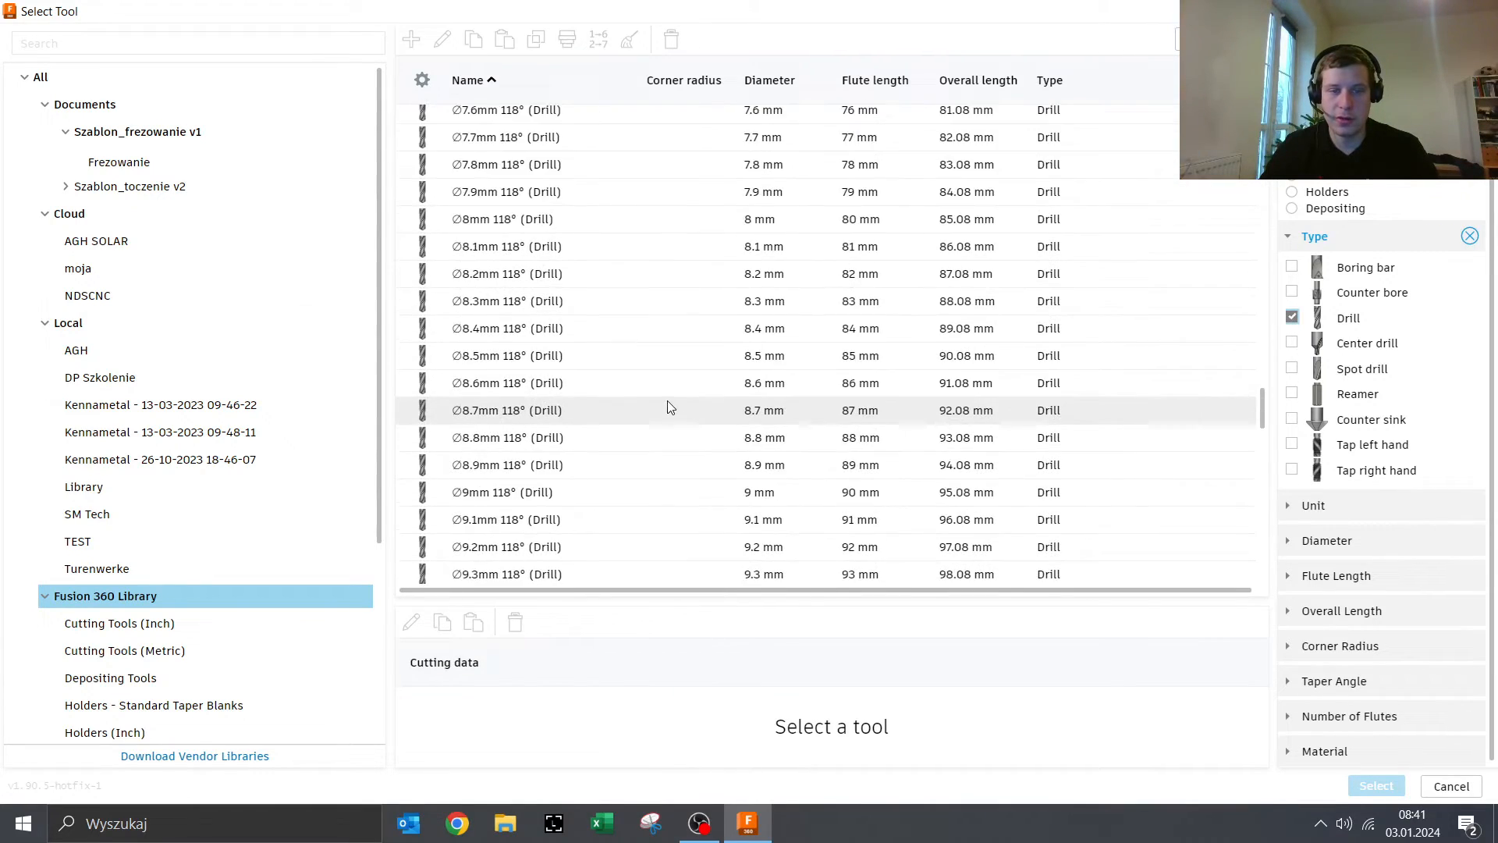
pyautogui.click(881, 531)
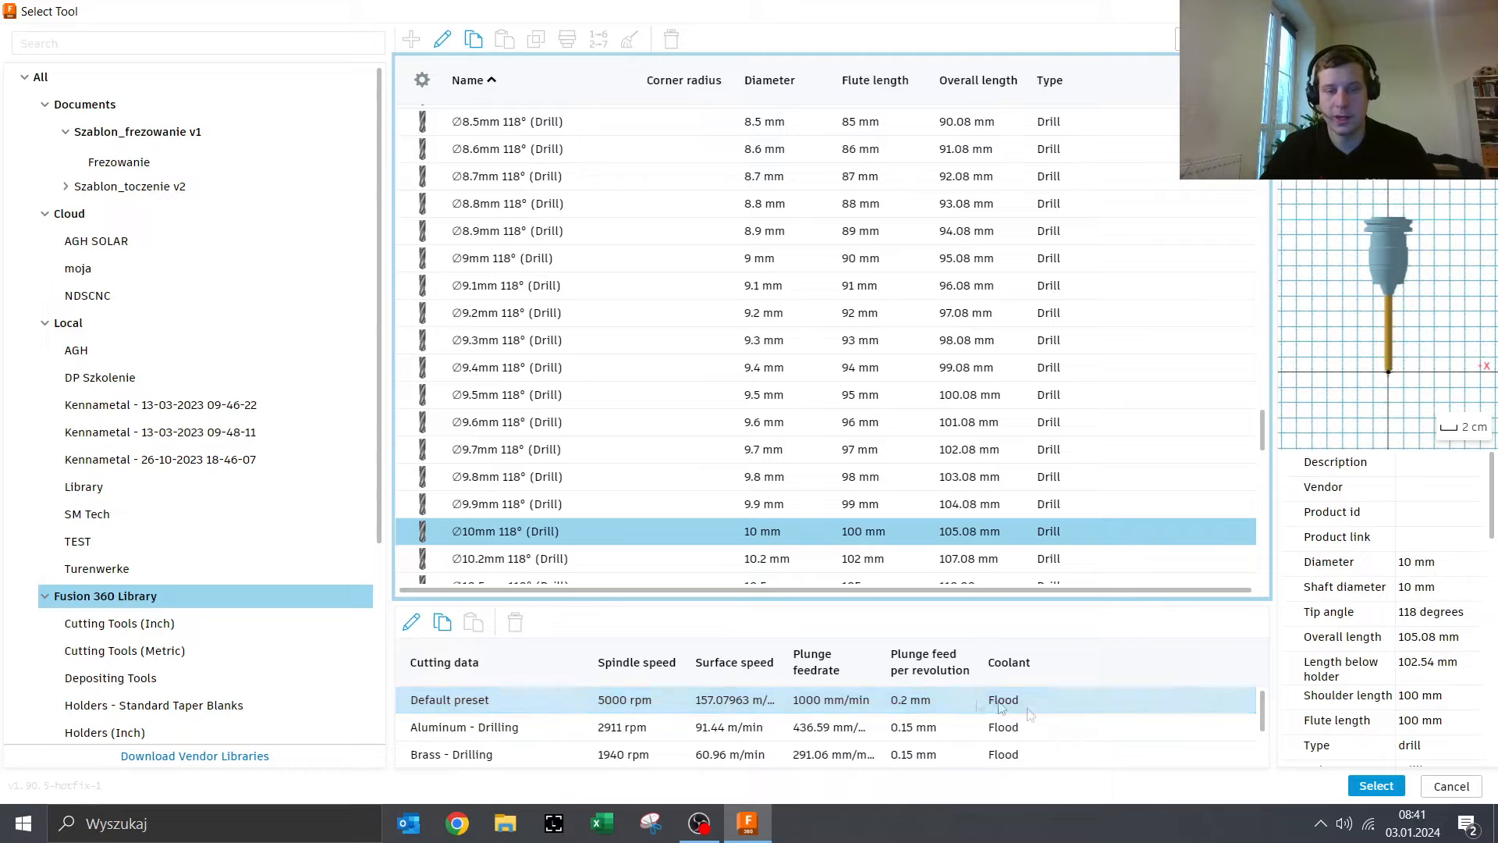
pyautogui.click(494, 726)
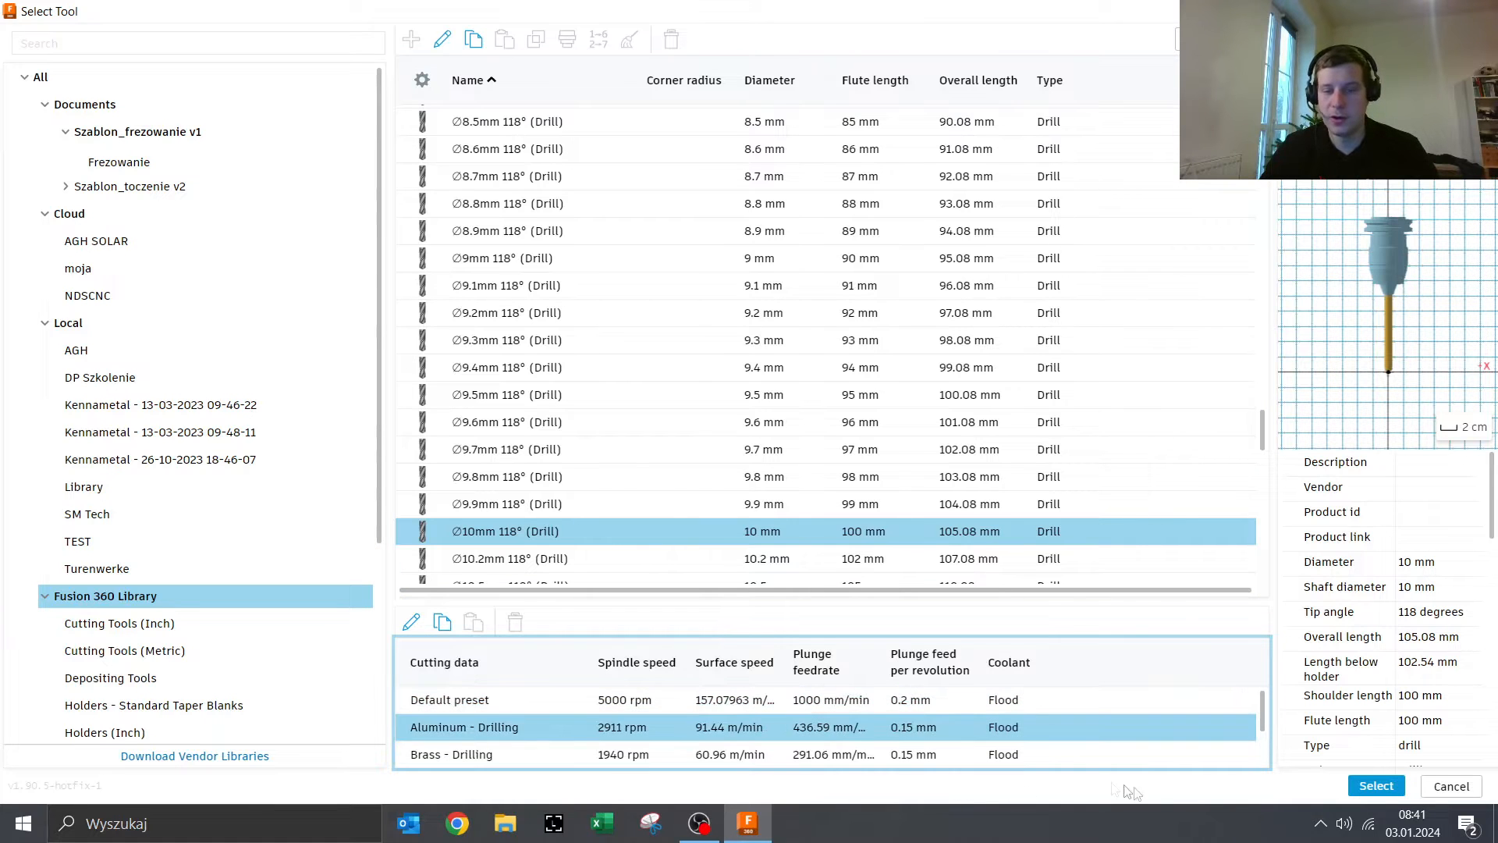
pyautogui.click(1397, 793)
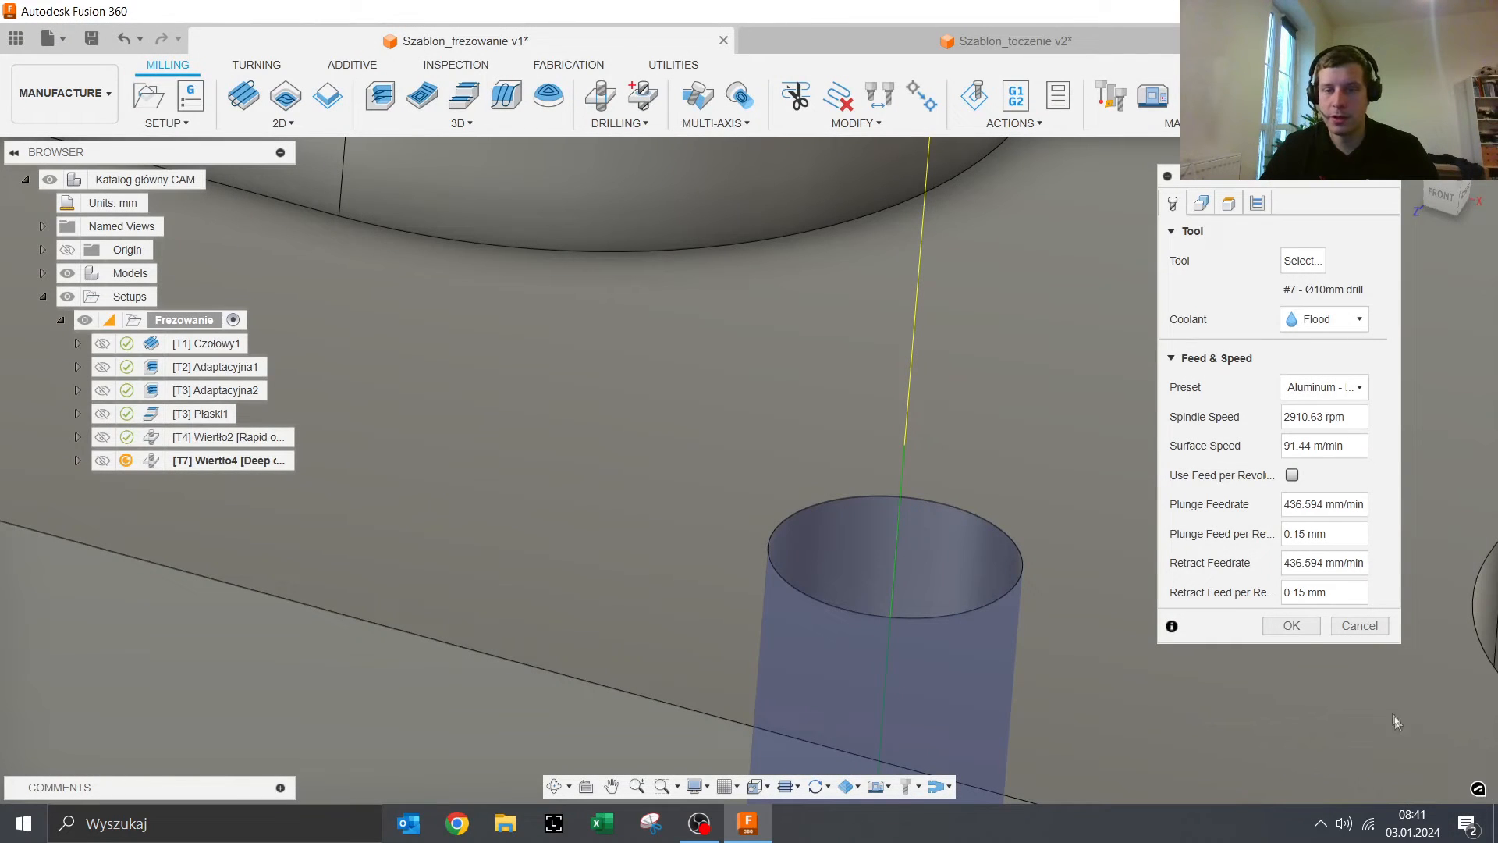
pyautogui.click(1304, 630)
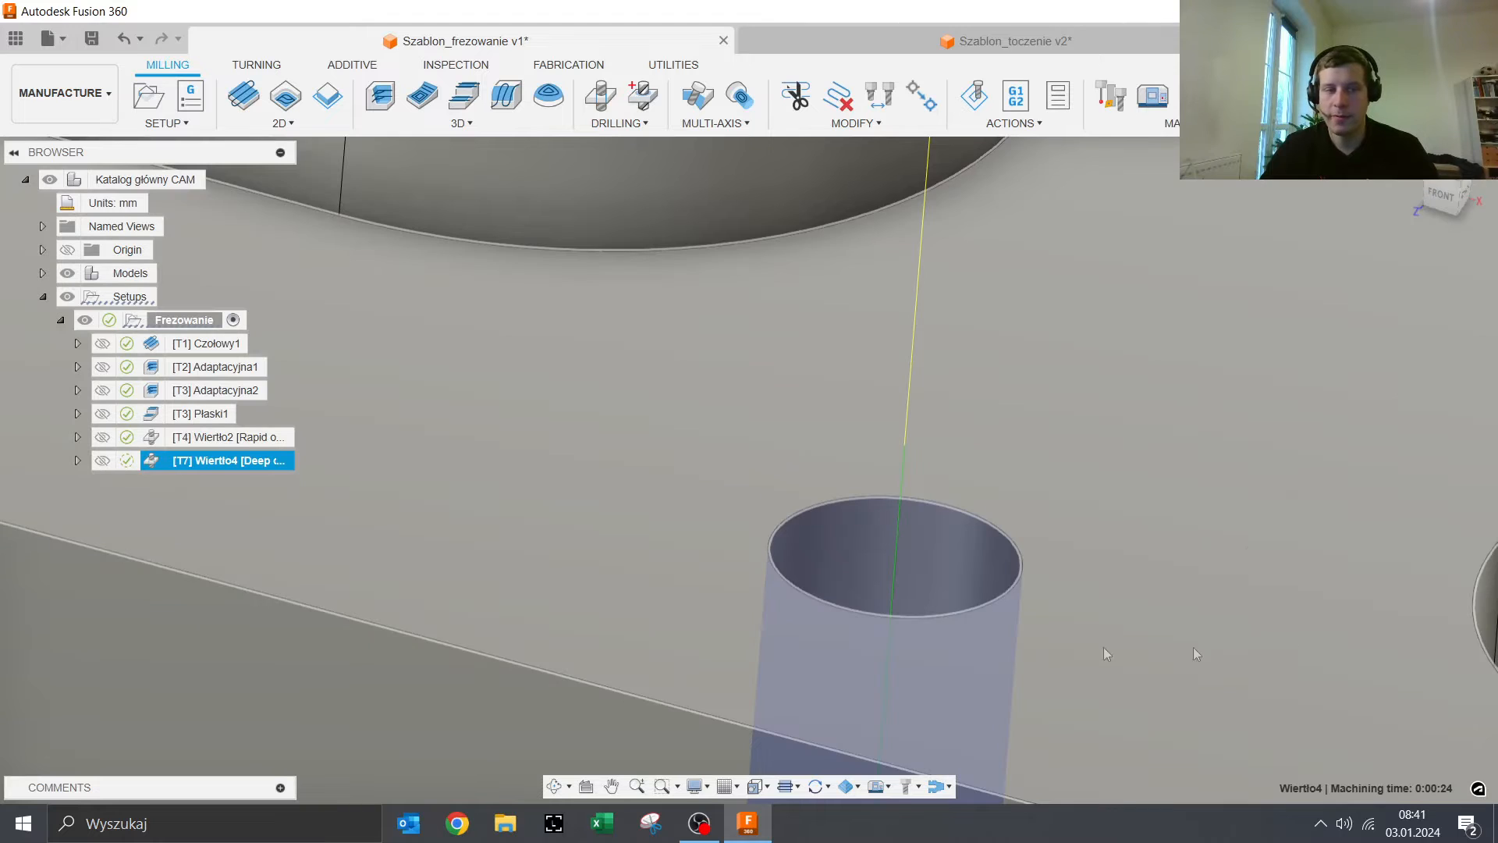
# Step: Review the Czołowy1 facing toolpath over the whole part
pyautogui.scroll(-5, 471, 591)
pyautogui.scroll(-10, 487, 596)
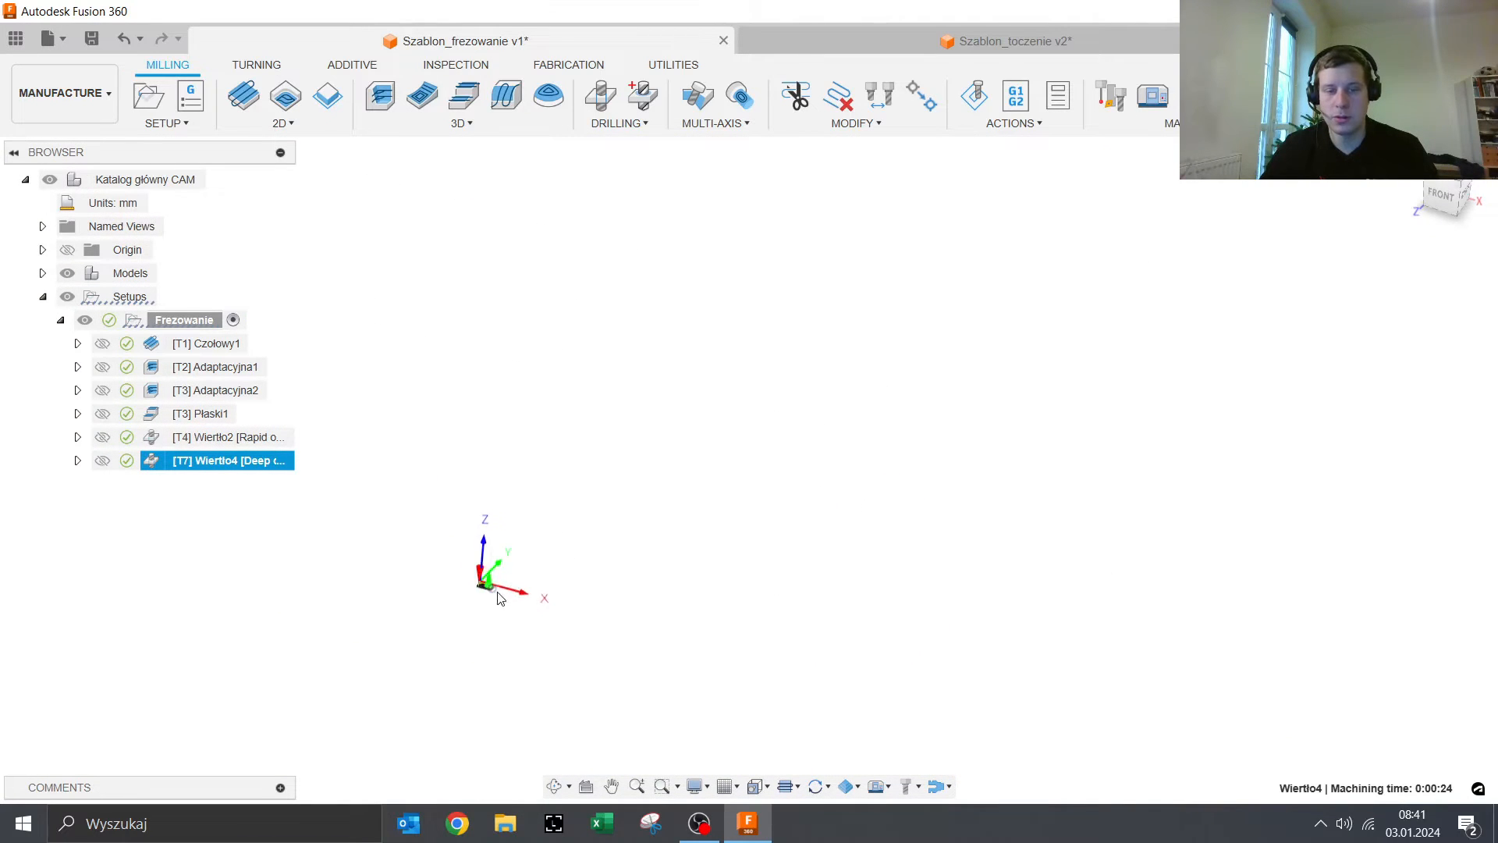
pyautogui.scroll(10, 896, 528)
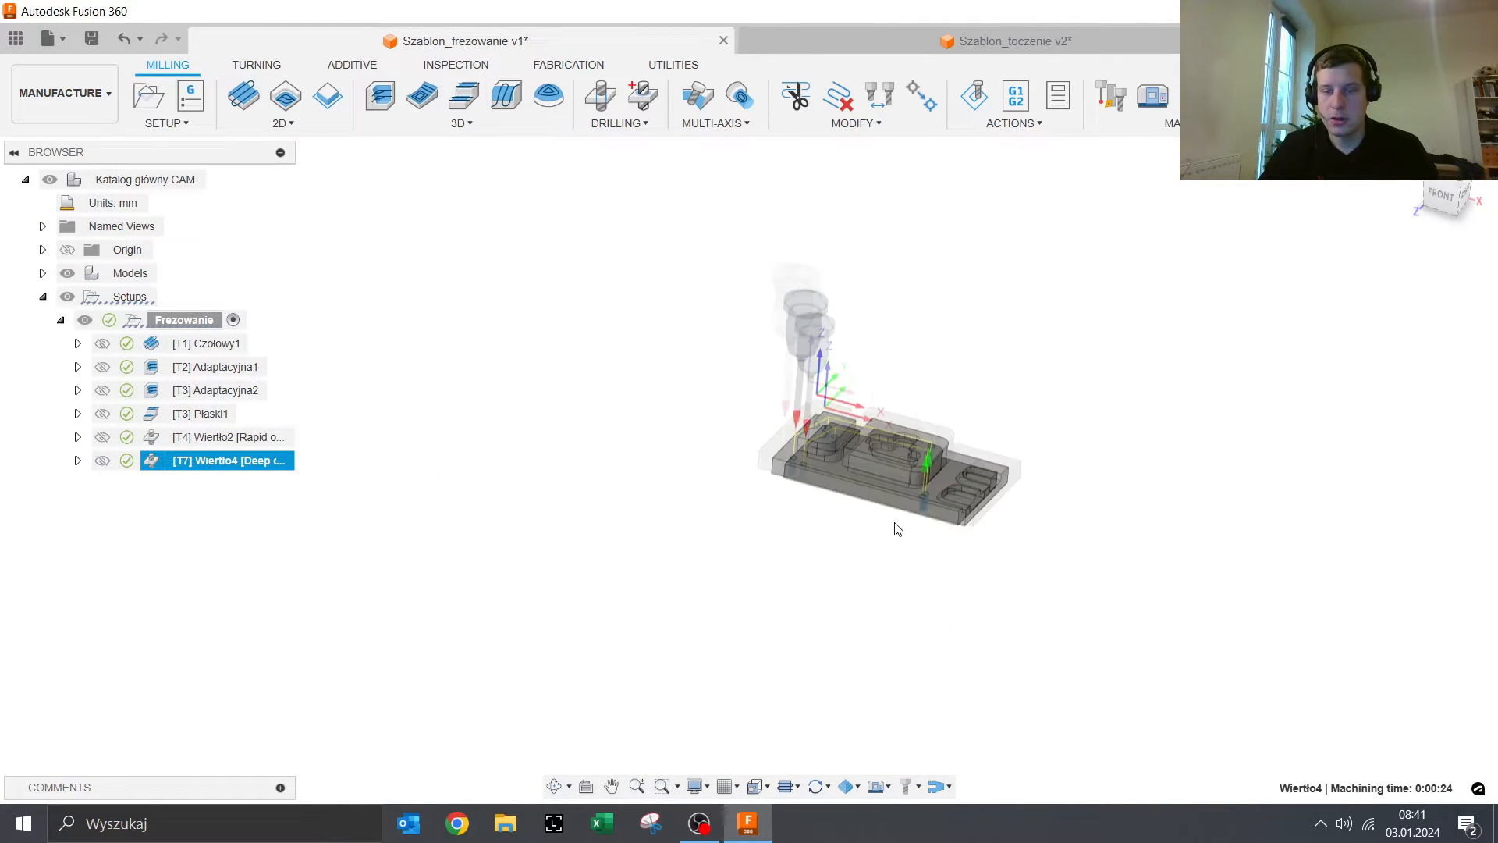
pyautogui.click(222, 348)
pyautogui.keyDown('shift'); pyautogui.moveTo(839, 618); pyautogui.dragTo(779, 627, button='middle'); pyautogui.keyUp('shift')
pyautogui.scroll(2, 672, 425)
pyautogui.moveTo(672, 425); pyautogui.dragTo(660, 437, button='middle')
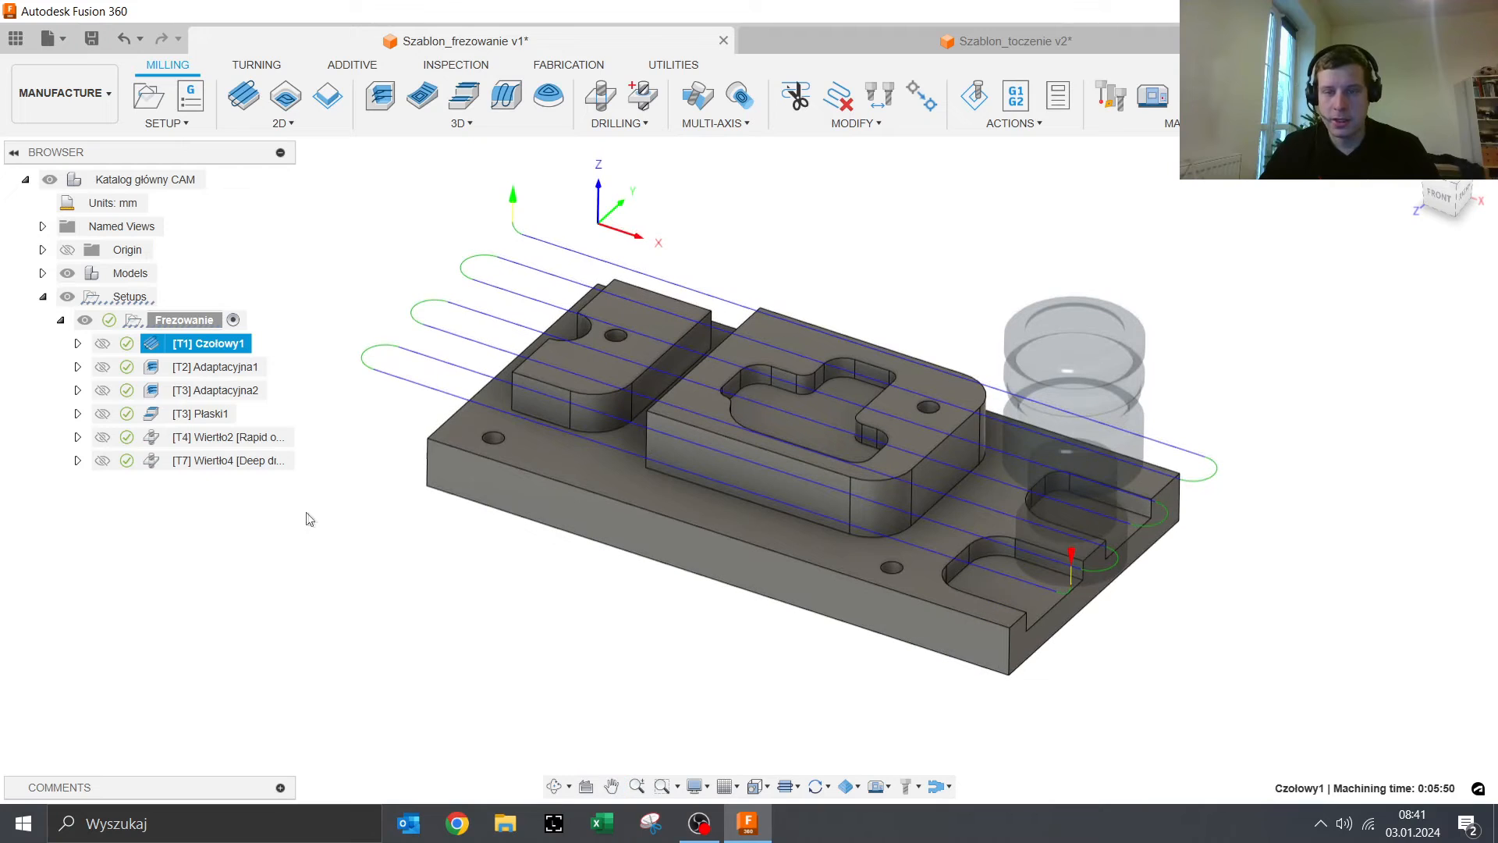
# Step: Examine the Adaptacyjna1 toolpath with the in-process stock displayed, checking the material left around the pocket and bosses
pyautogui.click(218, 368)
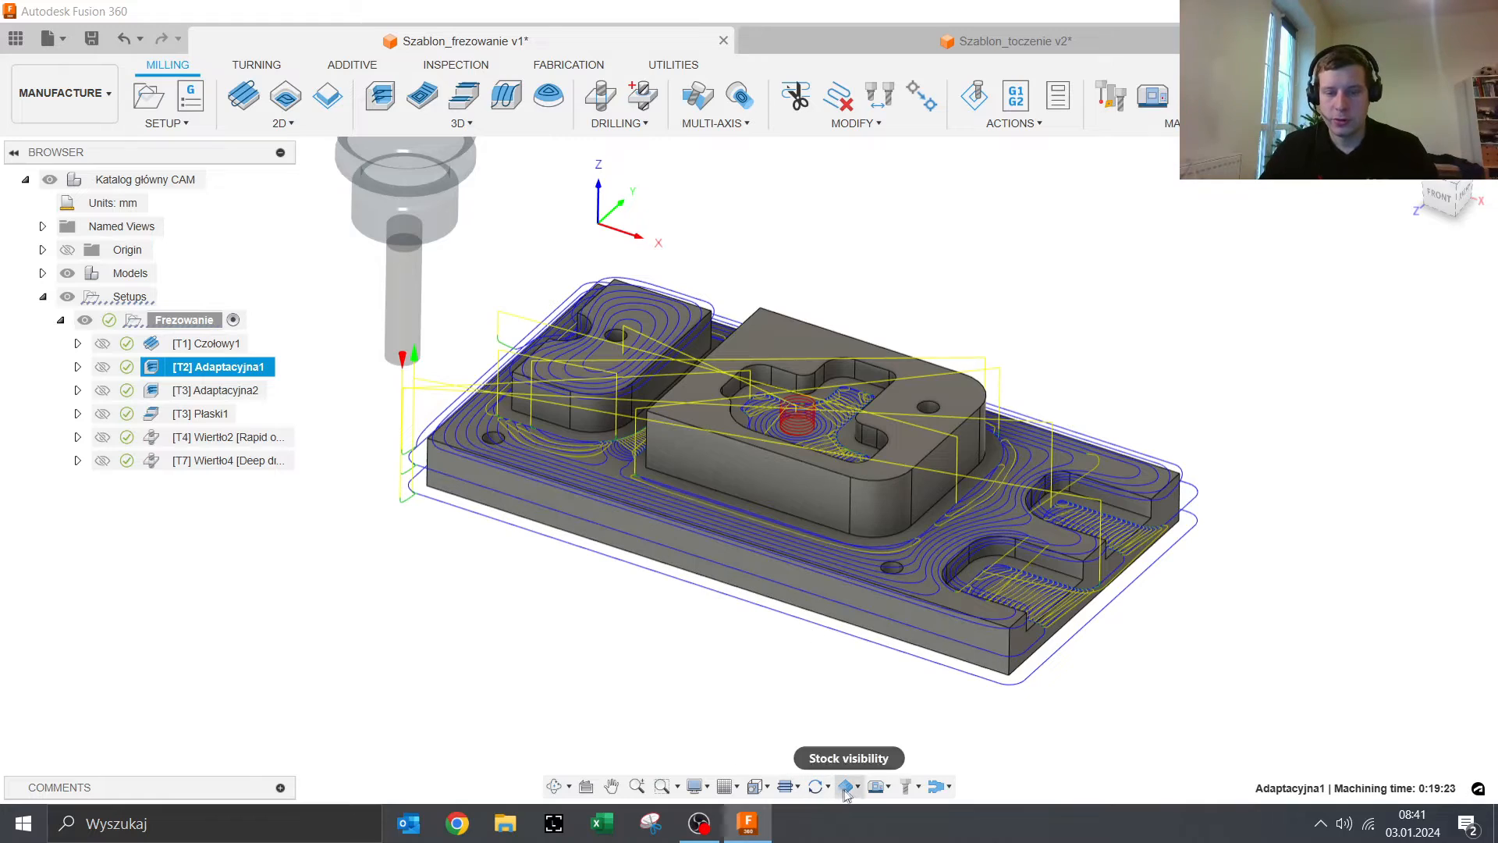
pyautogui.click(846, 748)
pyautogui.scroll(6, 724, 385)
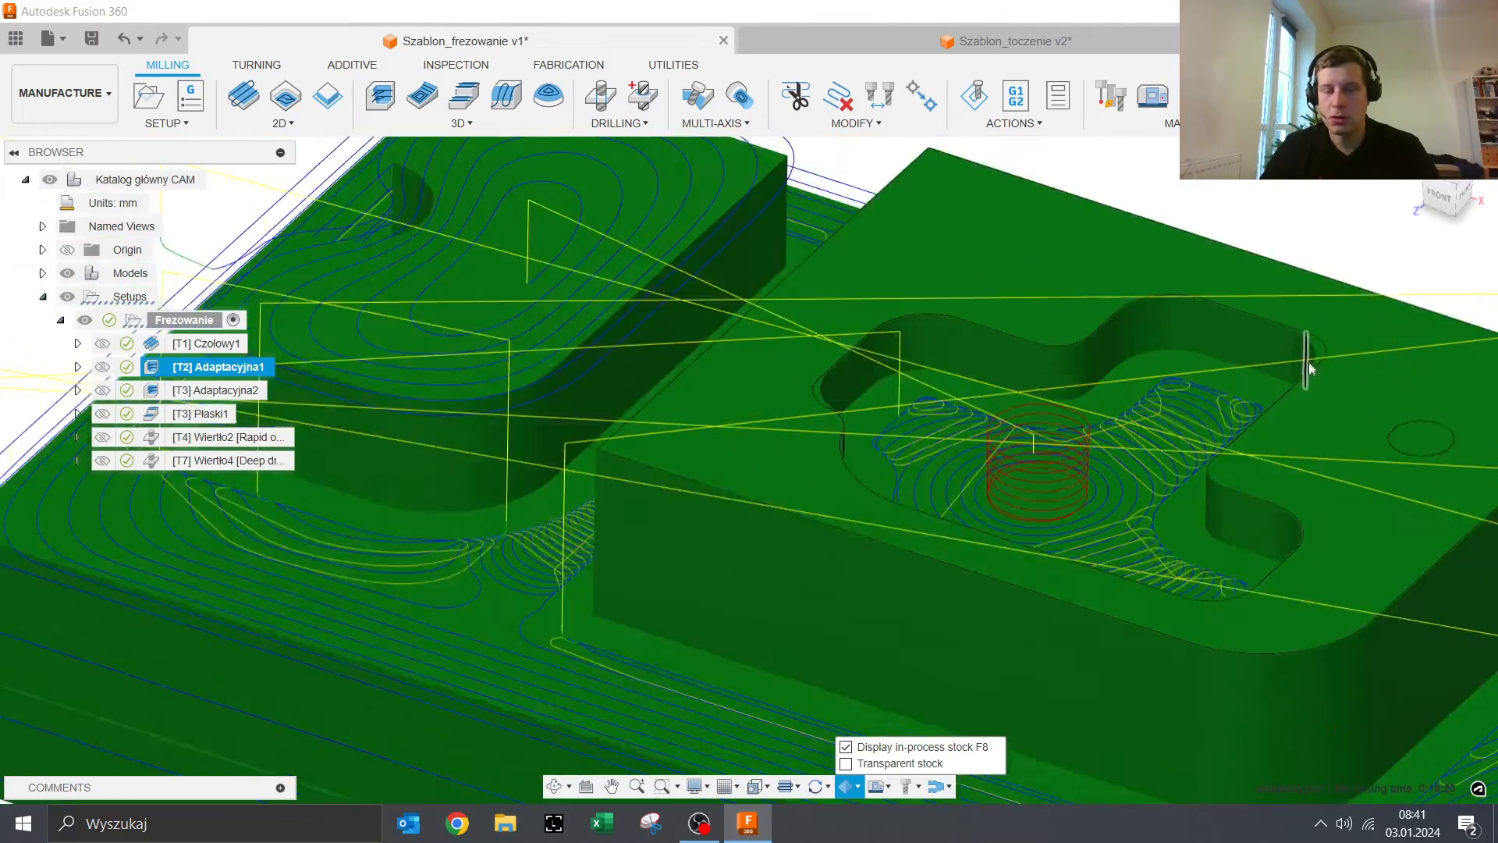
pyautogui.scroll(-5, 1308, 358)
pyautogui.moveTo(1298, 415); pyautogui.dragTo(958, 388, button='middle')
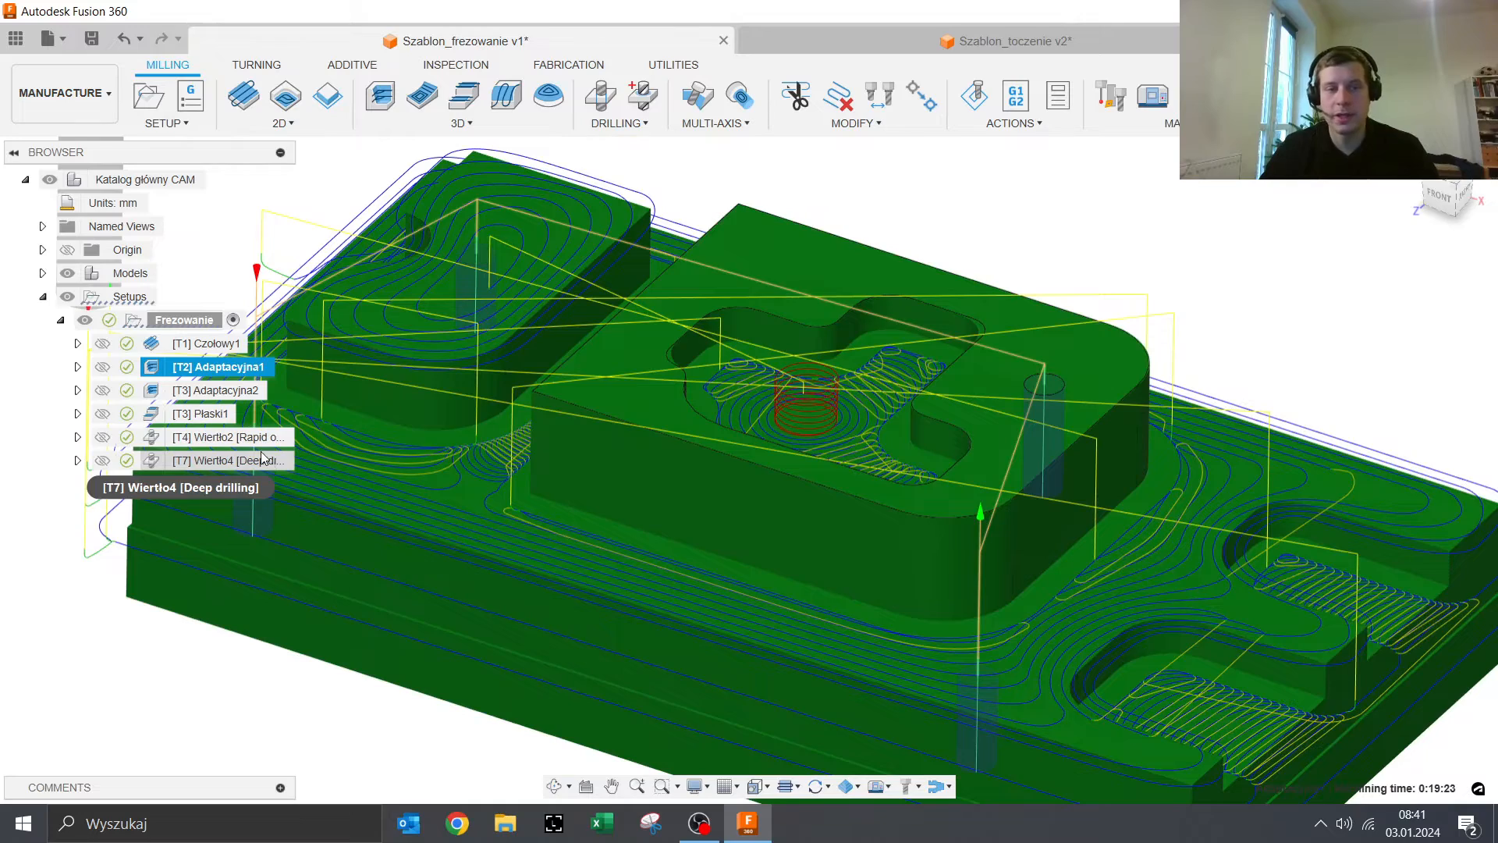
pyautogui.scroll(-3, 639, 461)
pyautogui.moveTo(644, 477); pyautogui.dragTo(791, 537, button='middle')
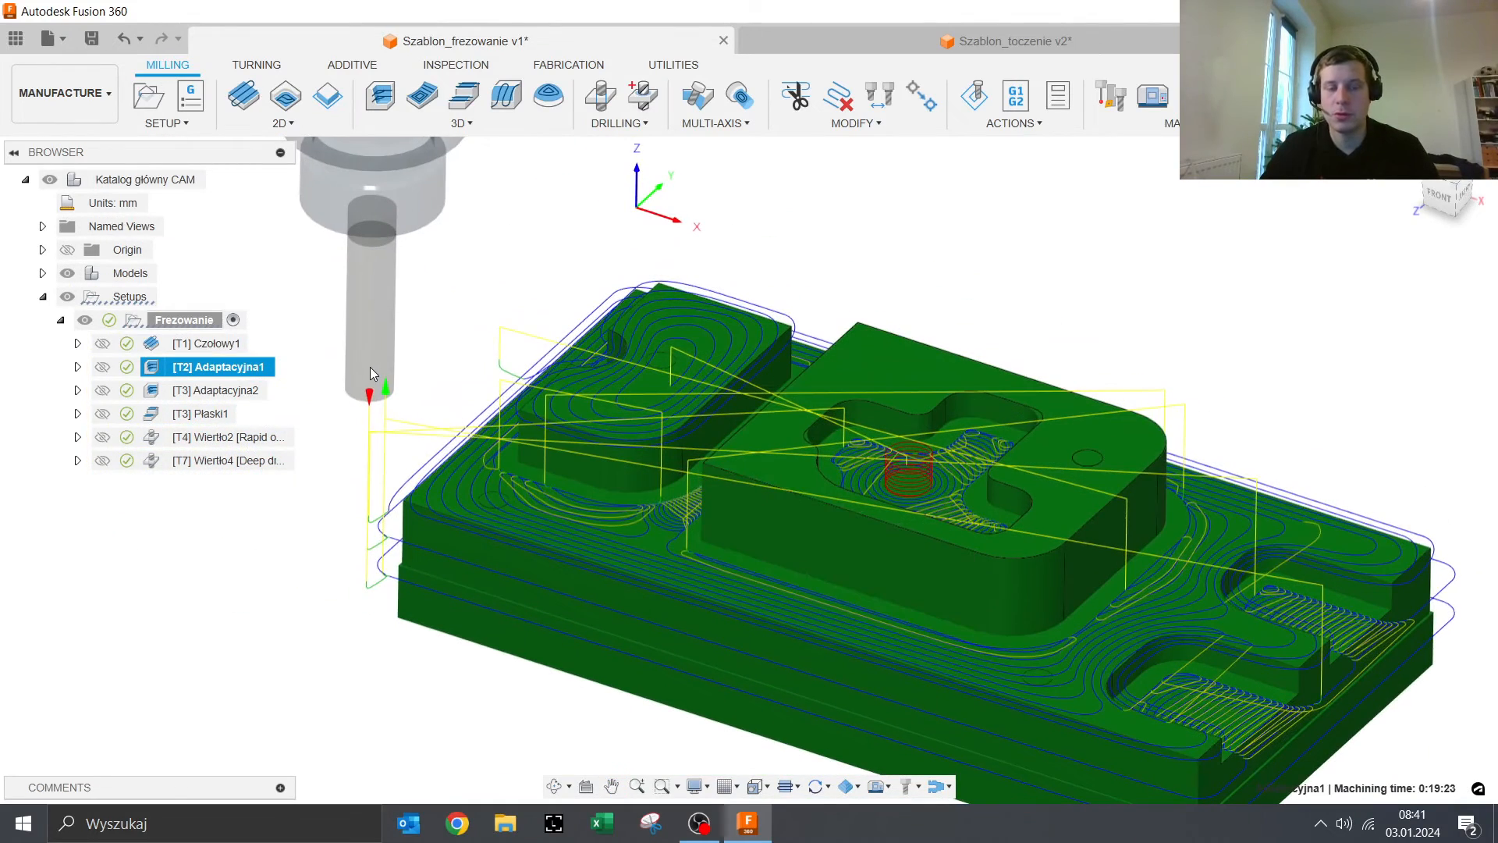
# Step: Inspect the Adaptacyjna2 toolpath in the corners of the central pocket from above
pyautogui.click(257, 392)
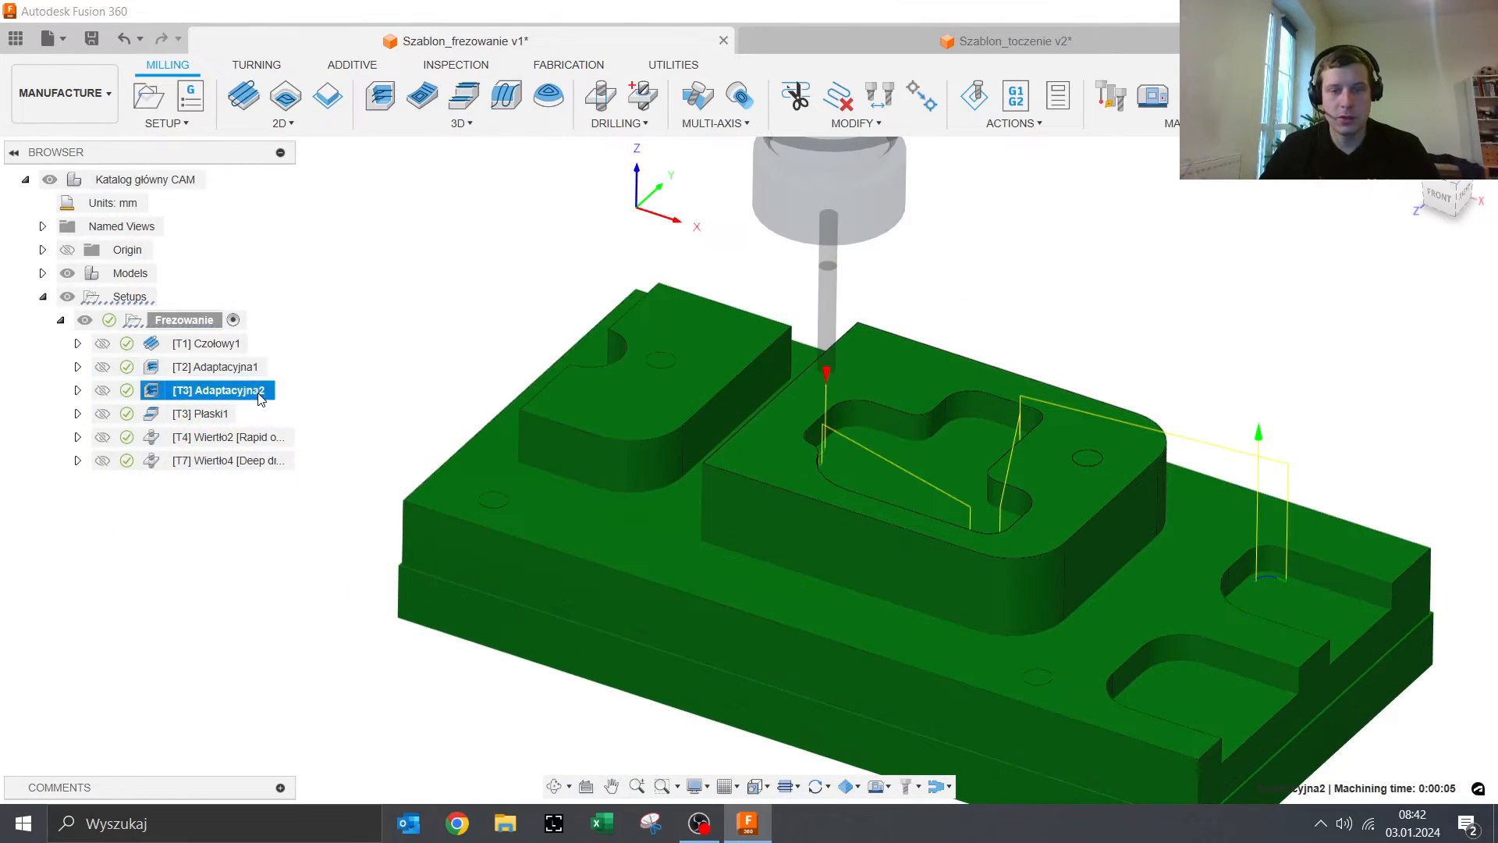
pyautogui.keyDown('shift'); pyautogui.moveTo(945, 464); pyautogui.dragTo(886, 509, button='middle'); pyautogui.keyUp('shift')
pyautogui.keyDown('shift'); pyautogui.moveTo(809, 462); pyautogui.dragTo(1032, 454, button='middle'); pyautogui.keyUp('shift')
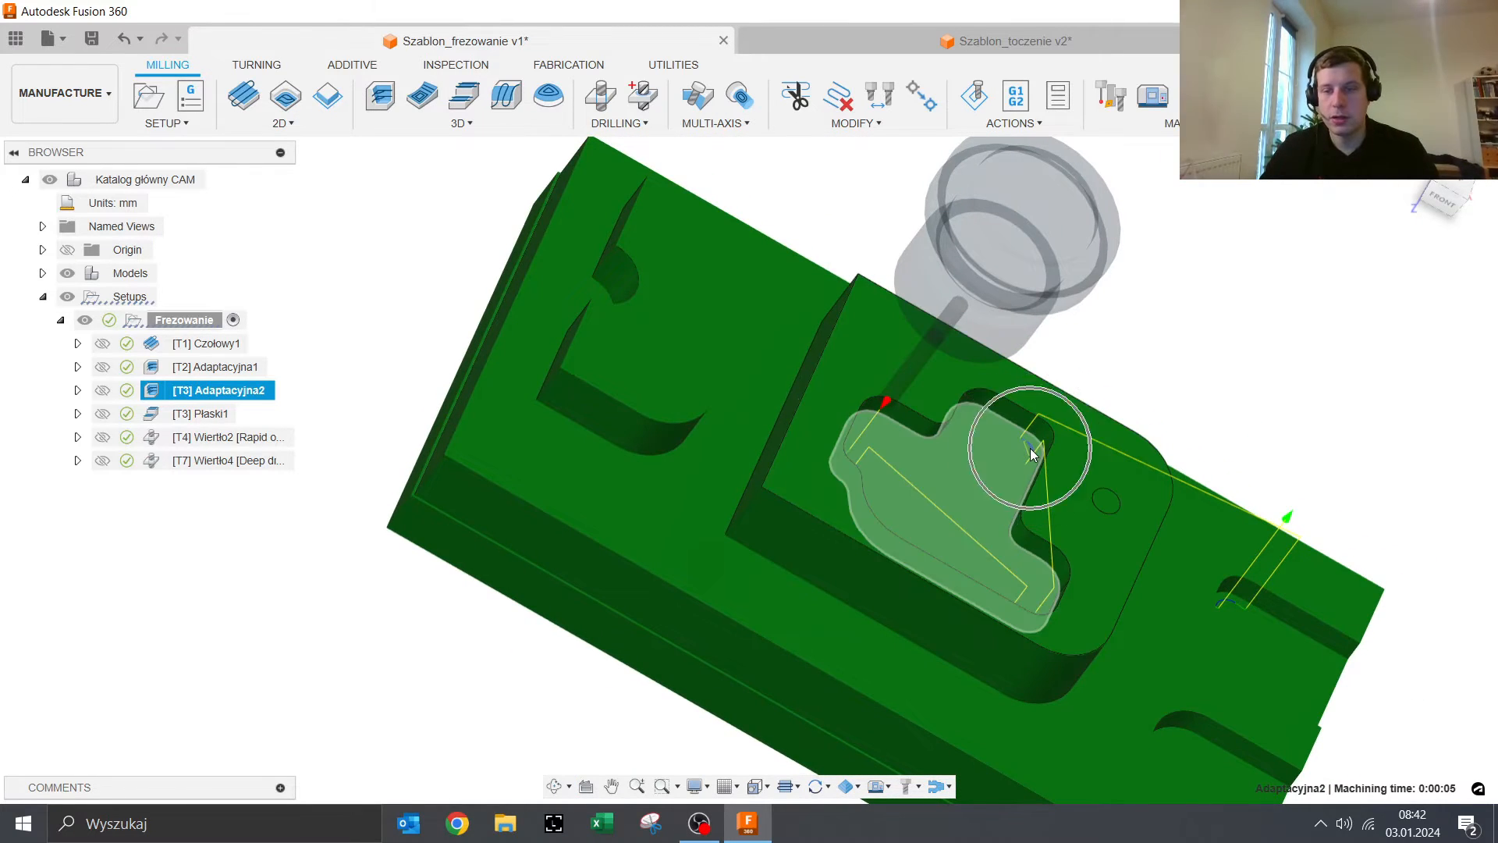
pyautogui.scroll(5, 1031, 454)
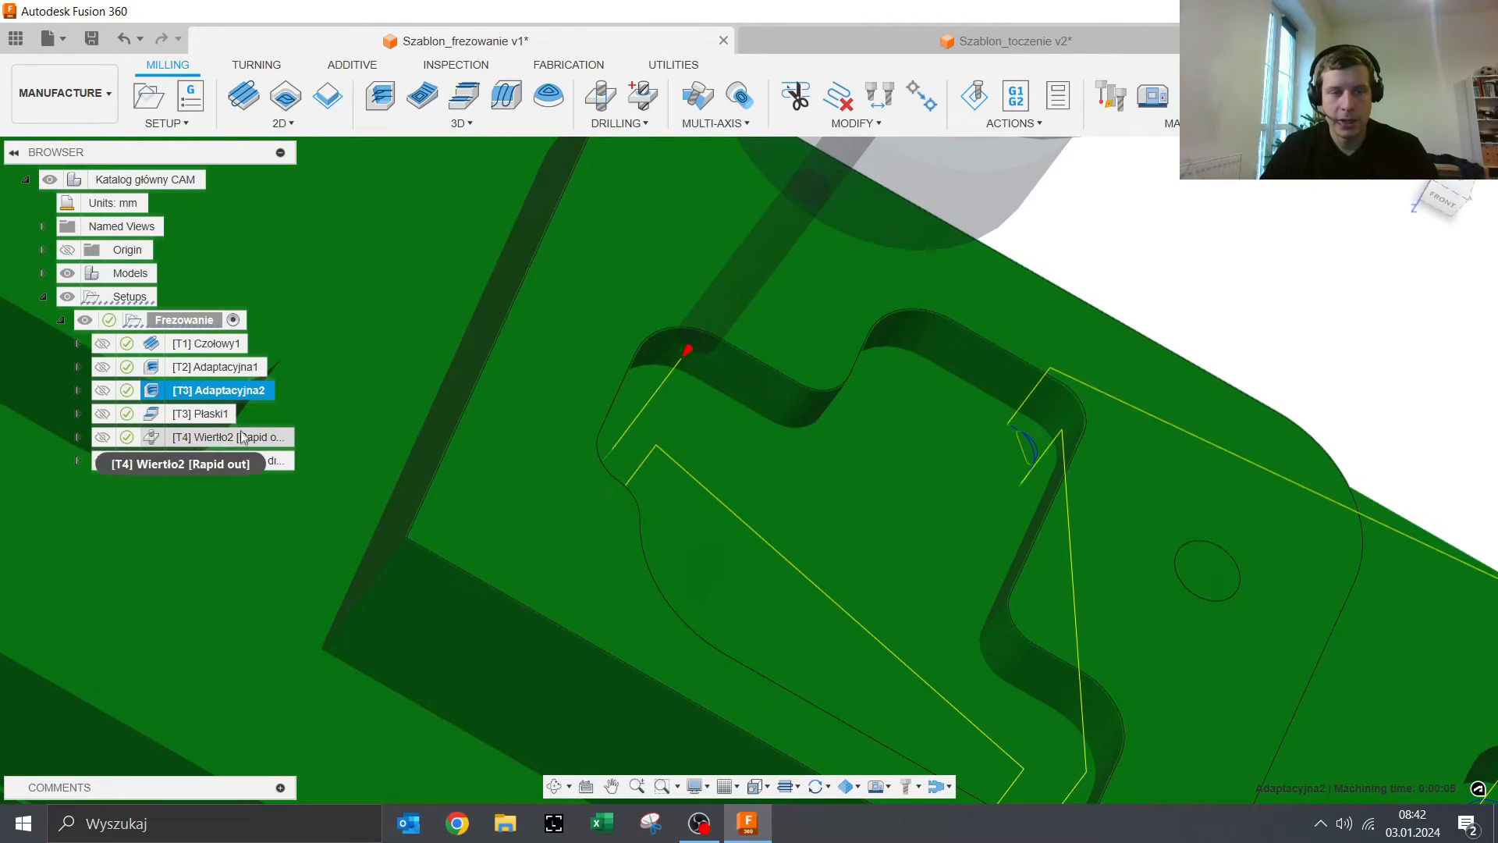
pyautogui.moveTo(220, 418)
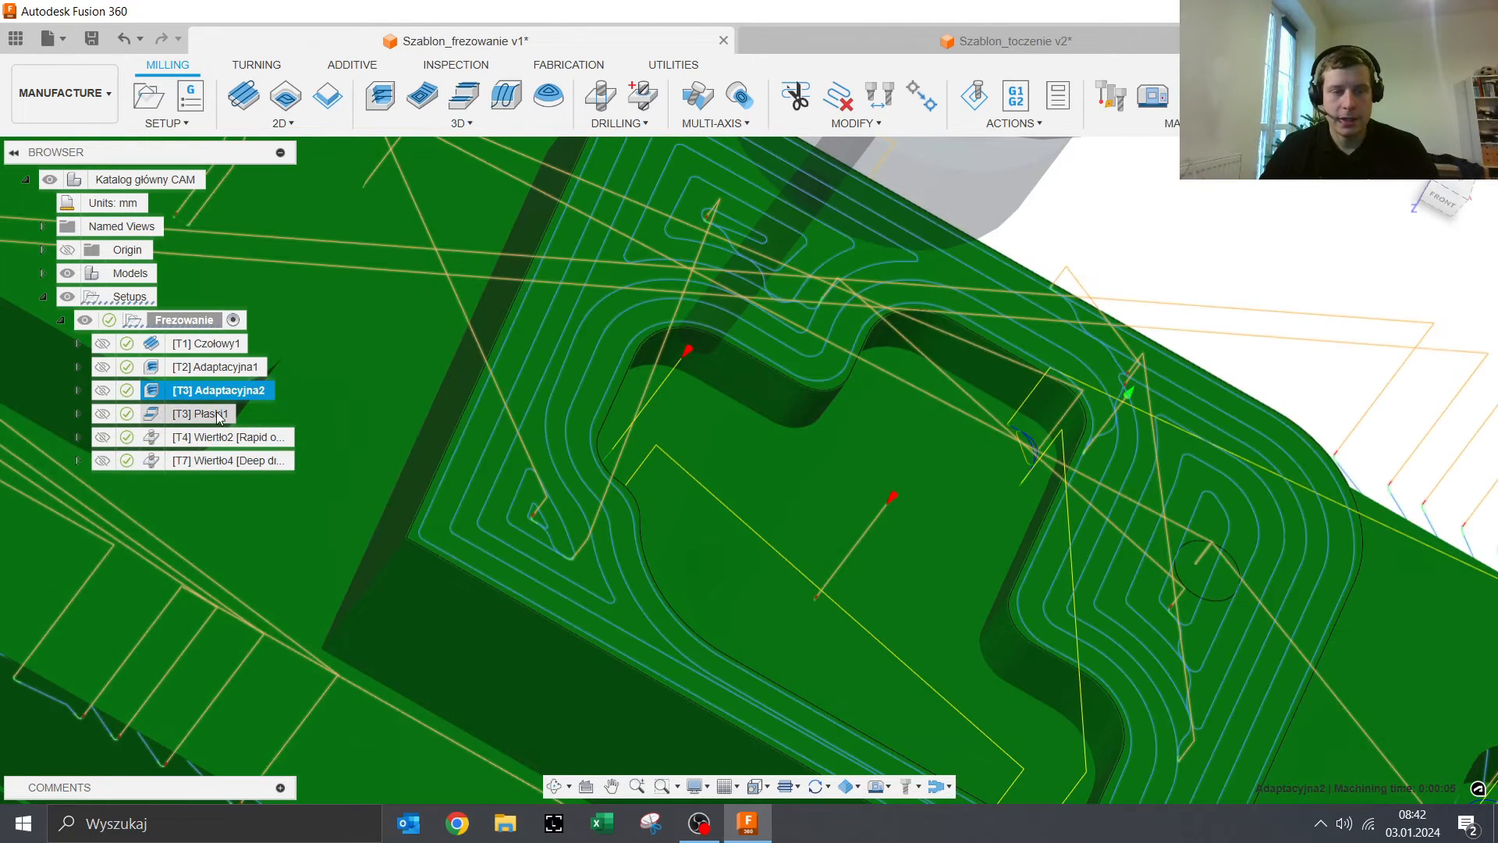
# Step: Hide the in-process stock and review the toolpaths of Płaski1, Wiertło2 and Wiertło4
pyautogui.click(857, 785)
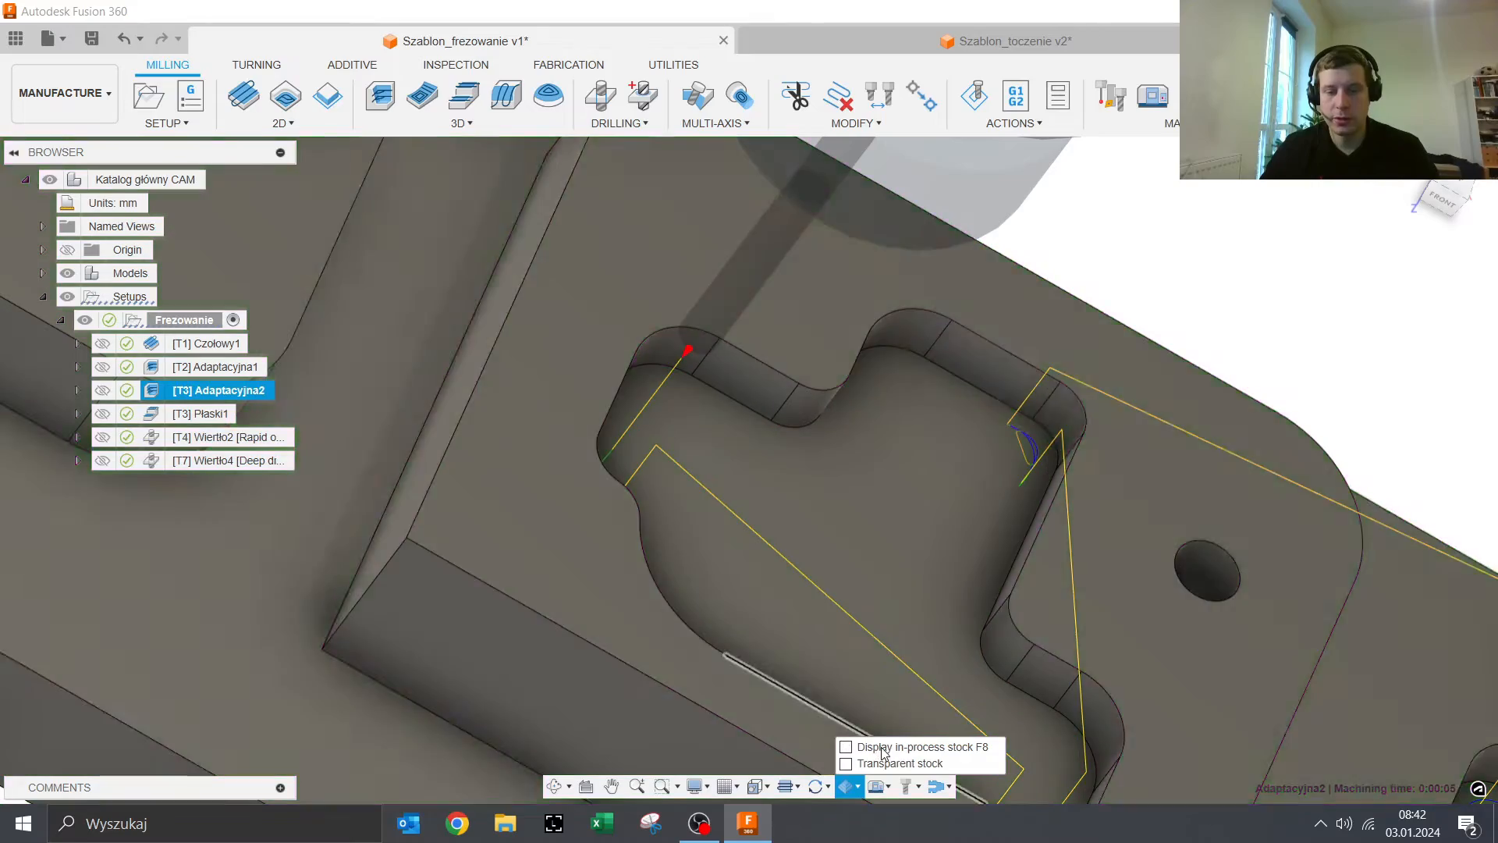
pyautogui.click(226, 419)
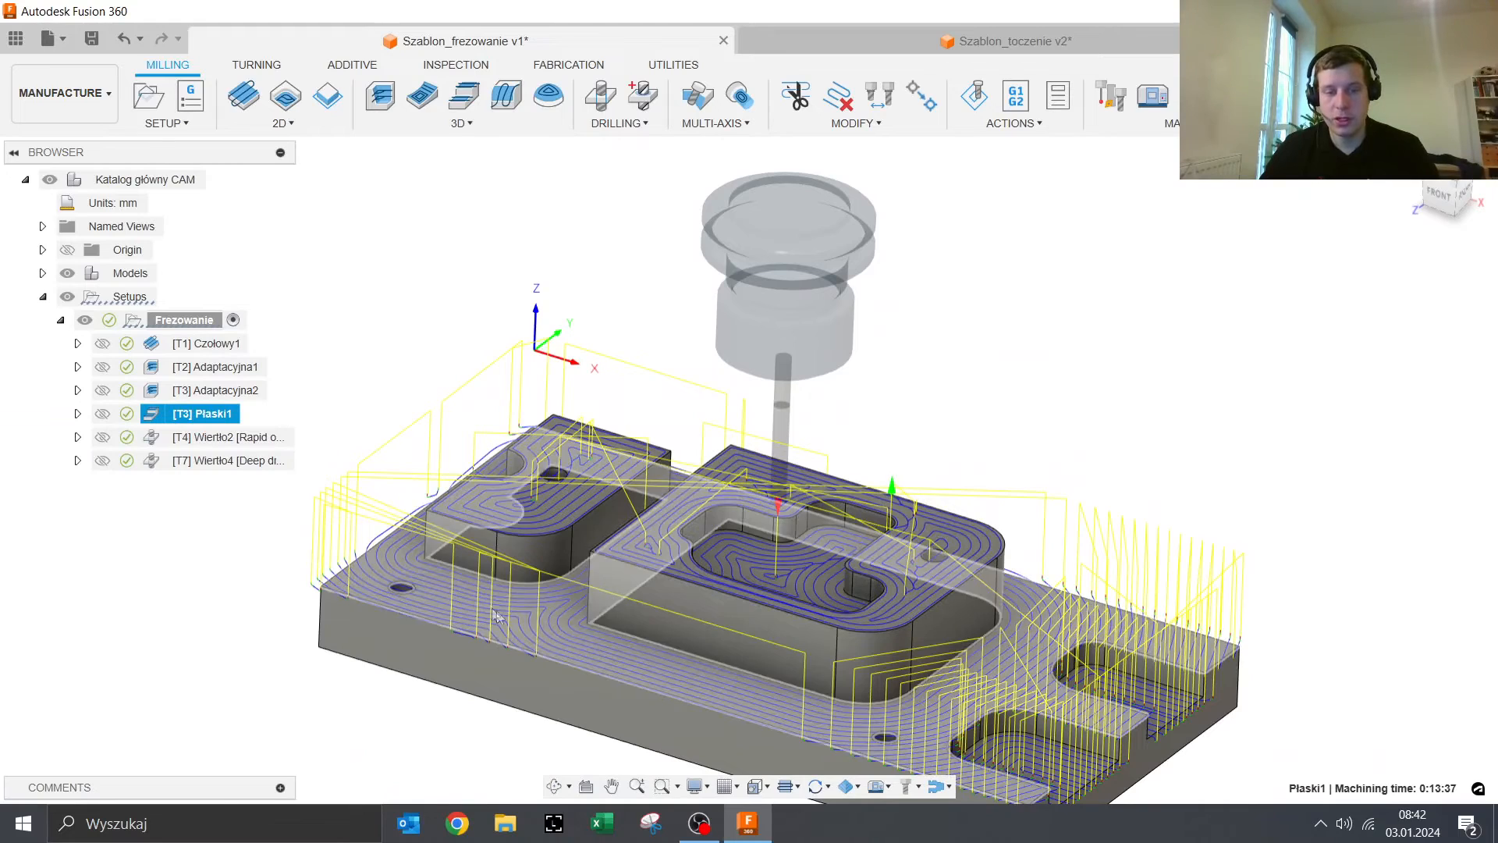
pyautogui.scroll(4, 543, 614)
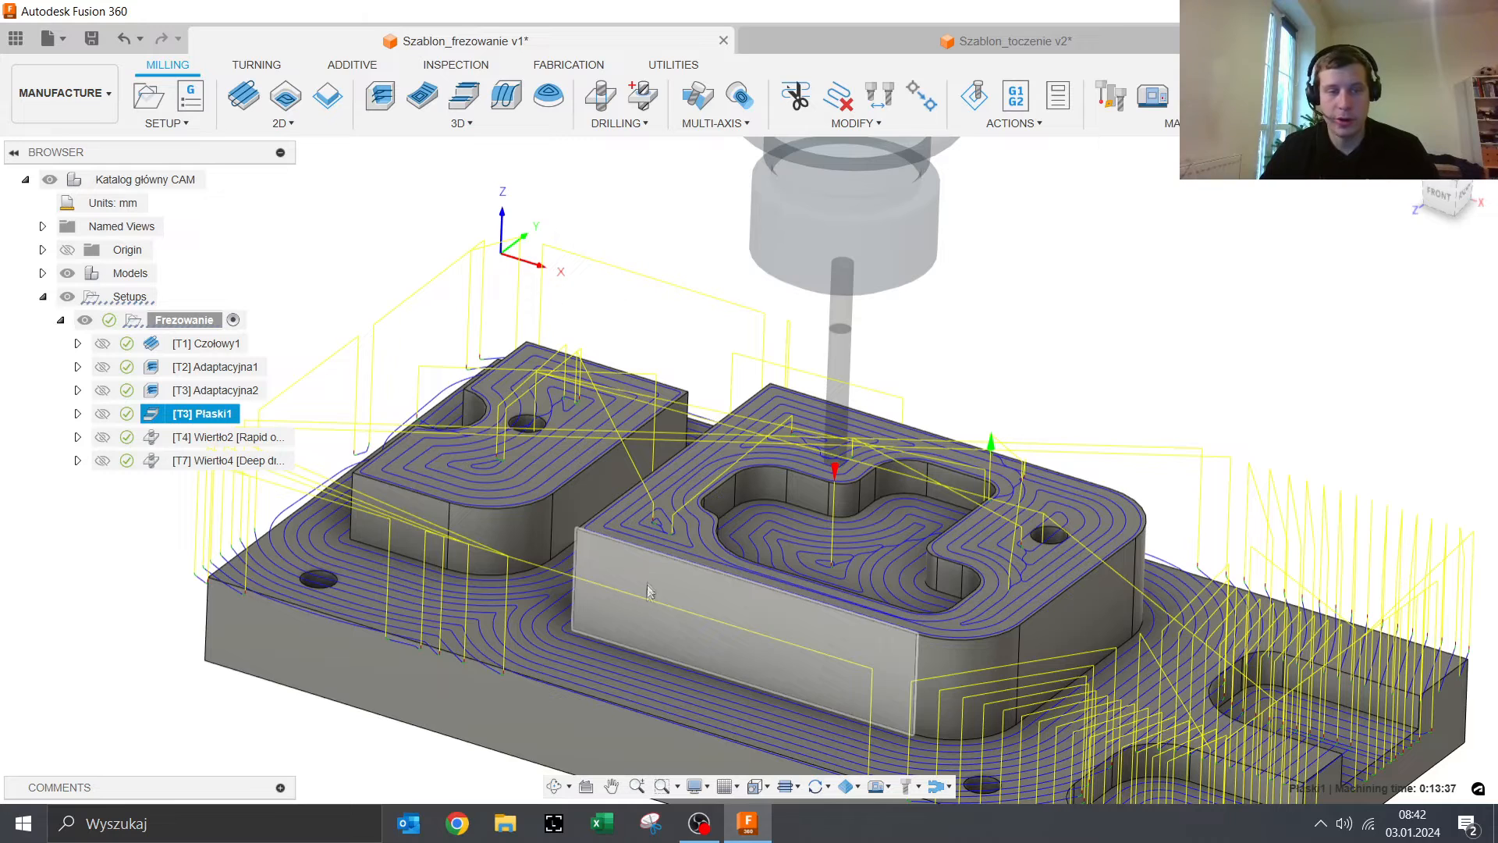
pyautogui.click(247, 438)
pyautogui.click(245, 461)
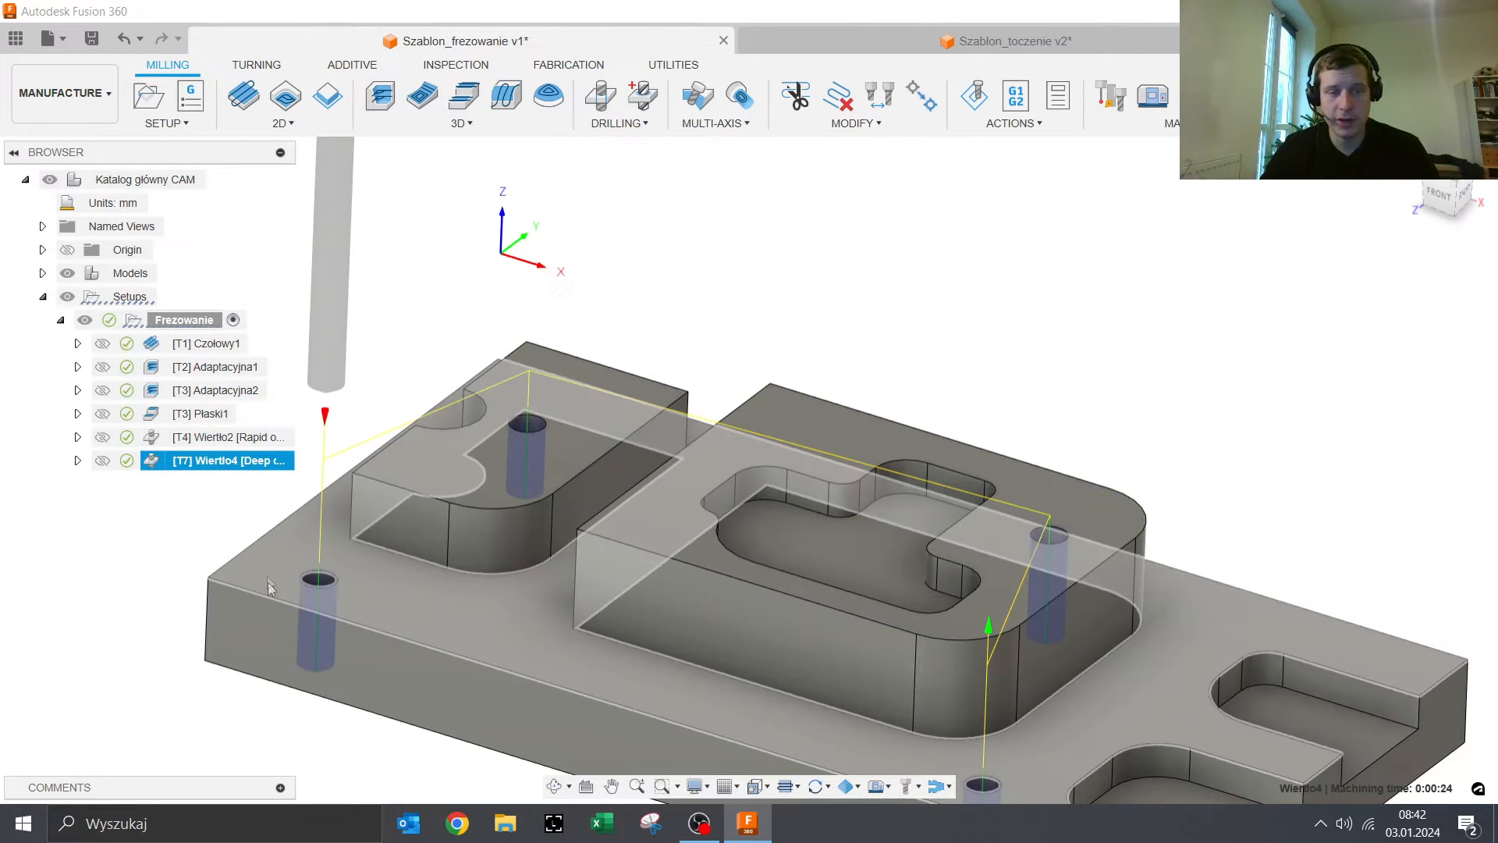
# Step: Simulate the whole Frezowanie setup and play the machining from the facing operation onward
pyautogui.click(195, 323)
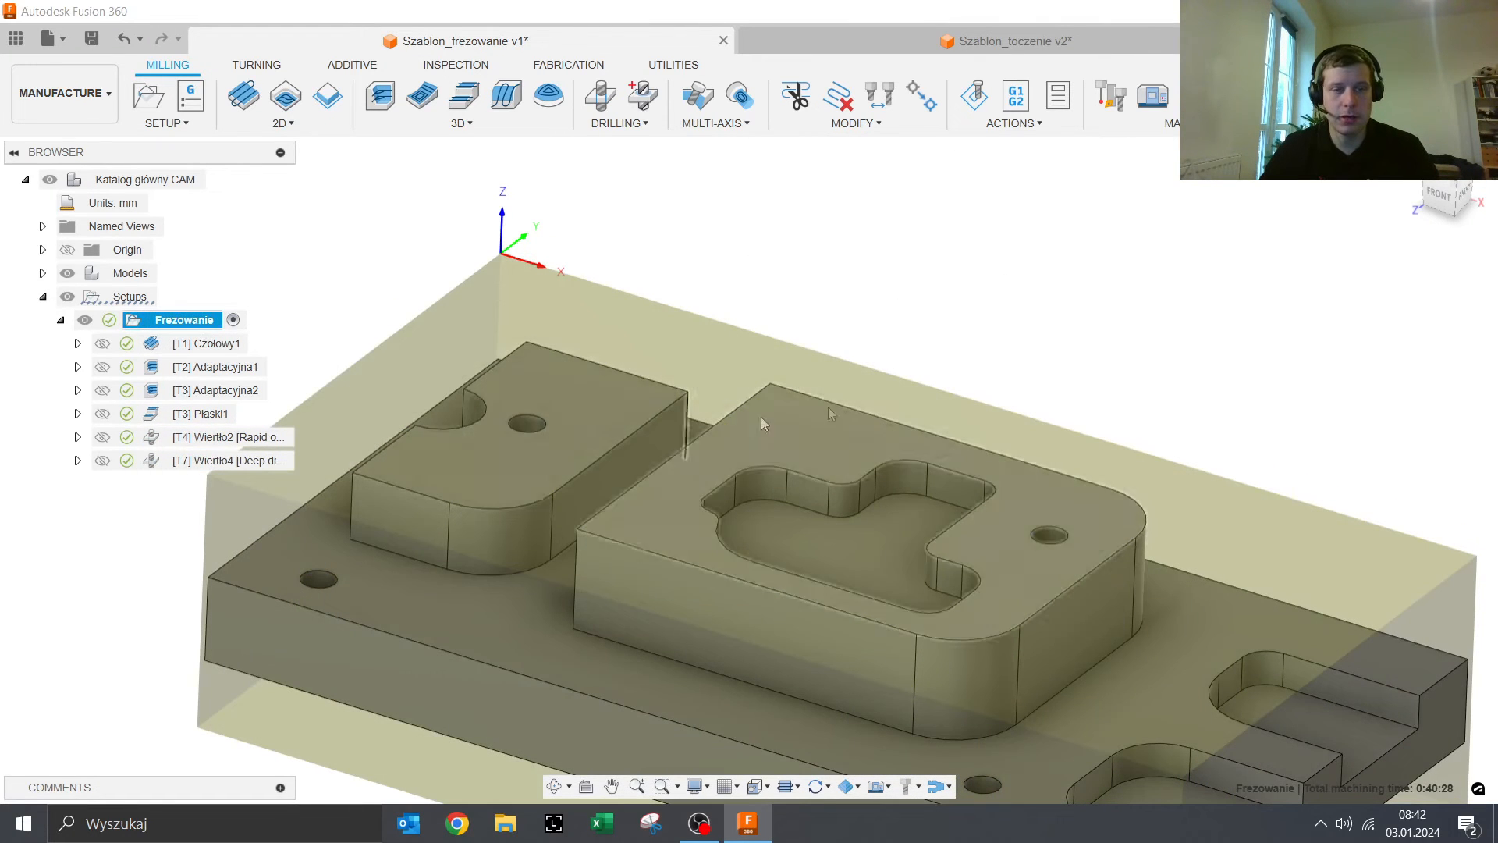
pyautogui.click(980, 109)
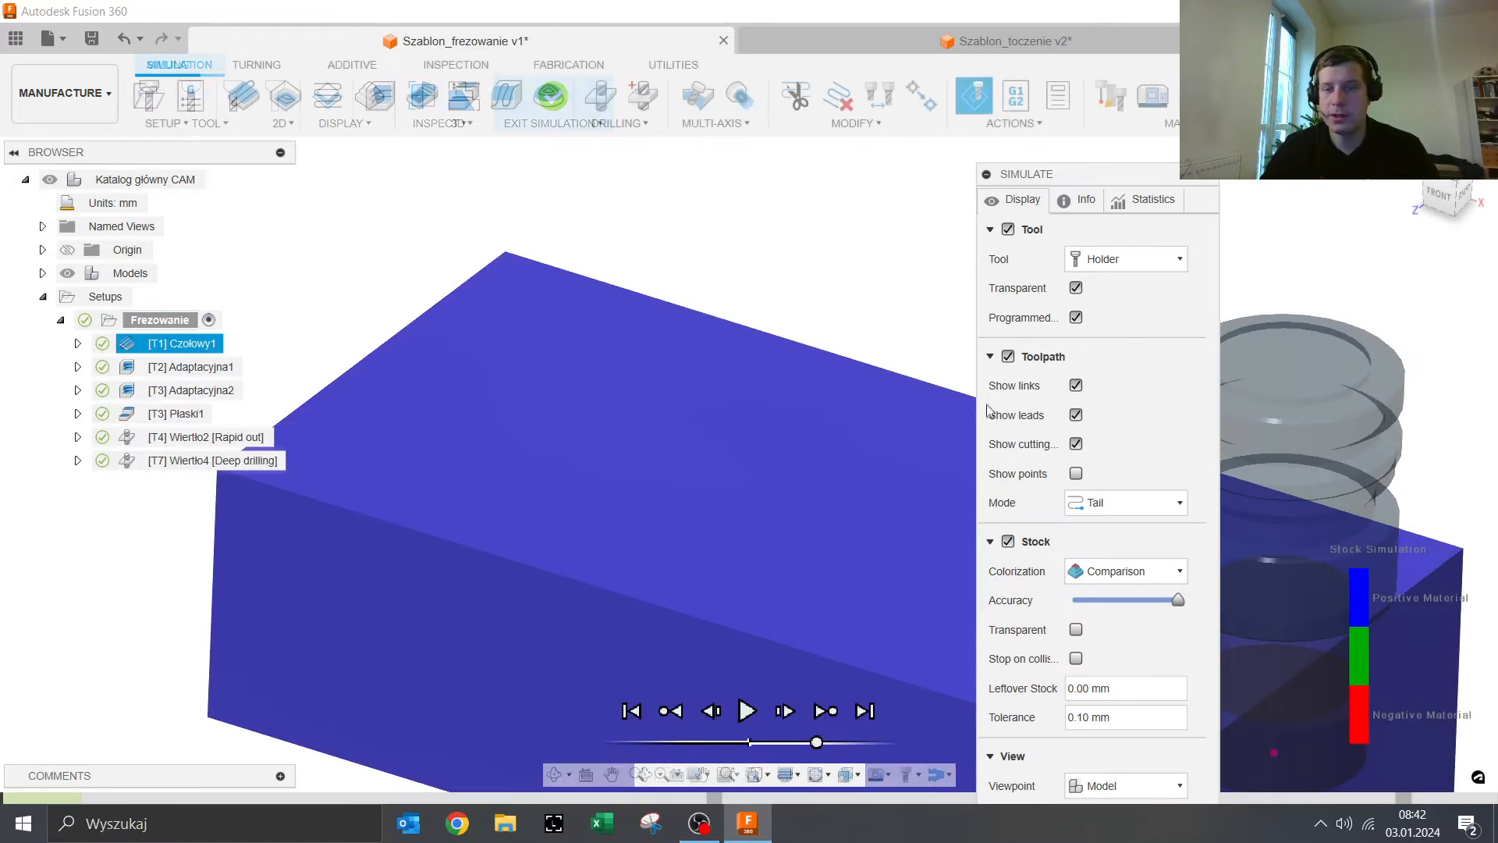
pyautogui.moveTo(627, 408); pyautogui.dragTo(623, 427, button='middle')
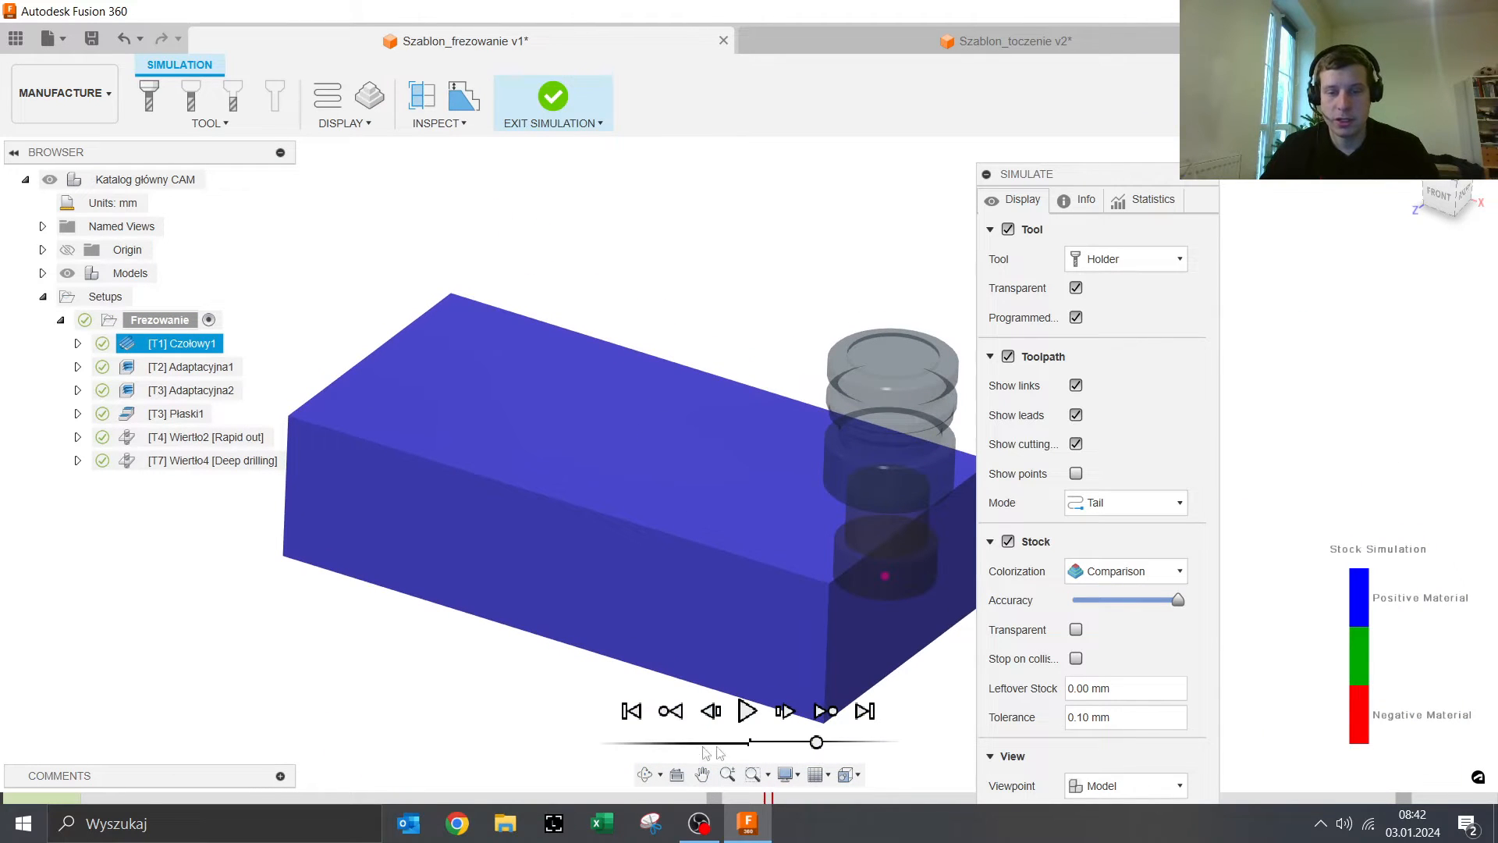
pyautogui.click(747, 711)
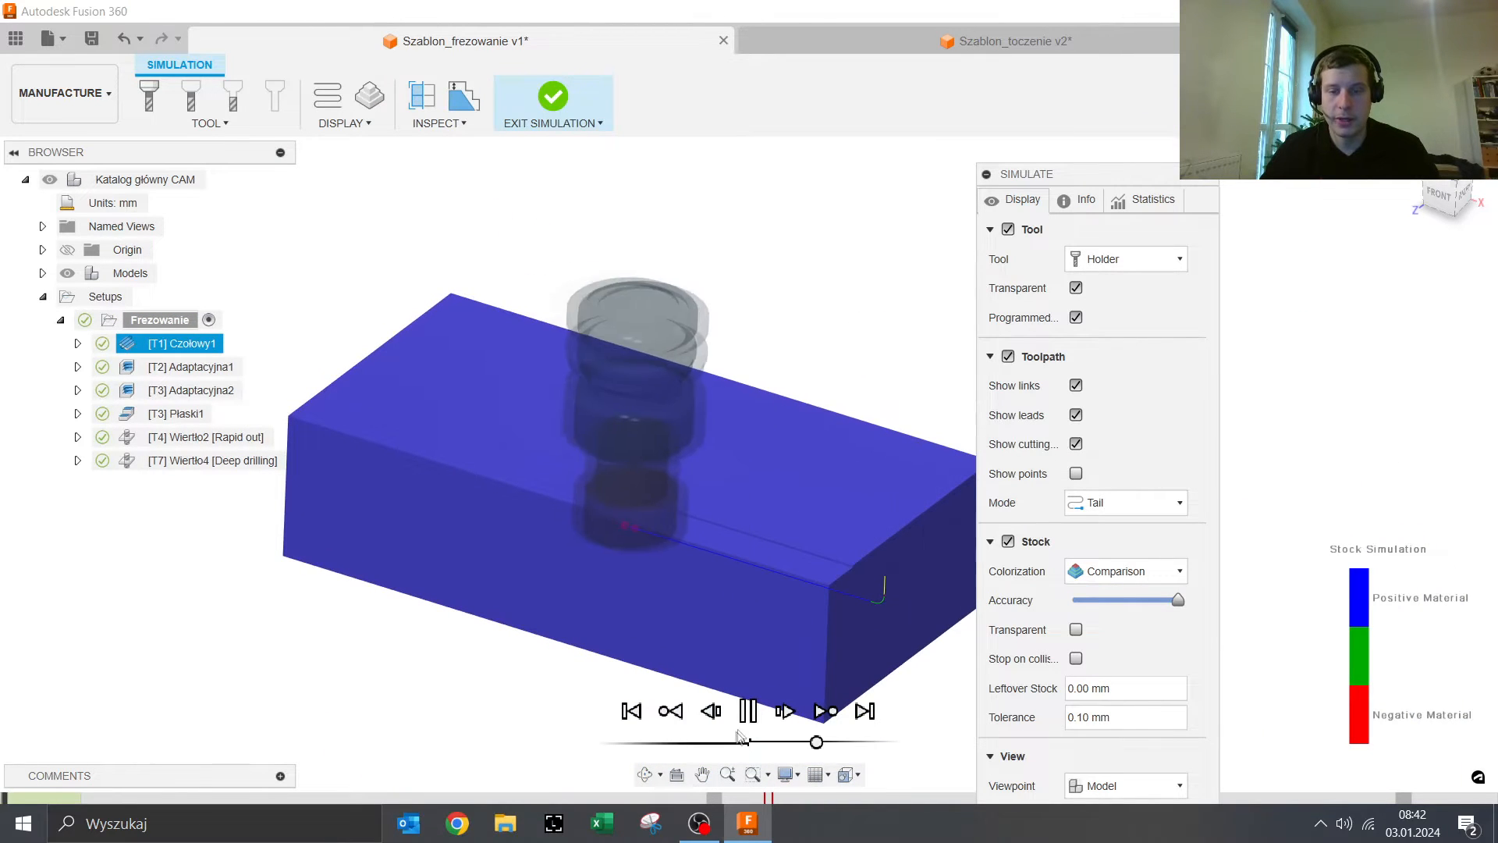
pyautogui.moveTo(765, 803)
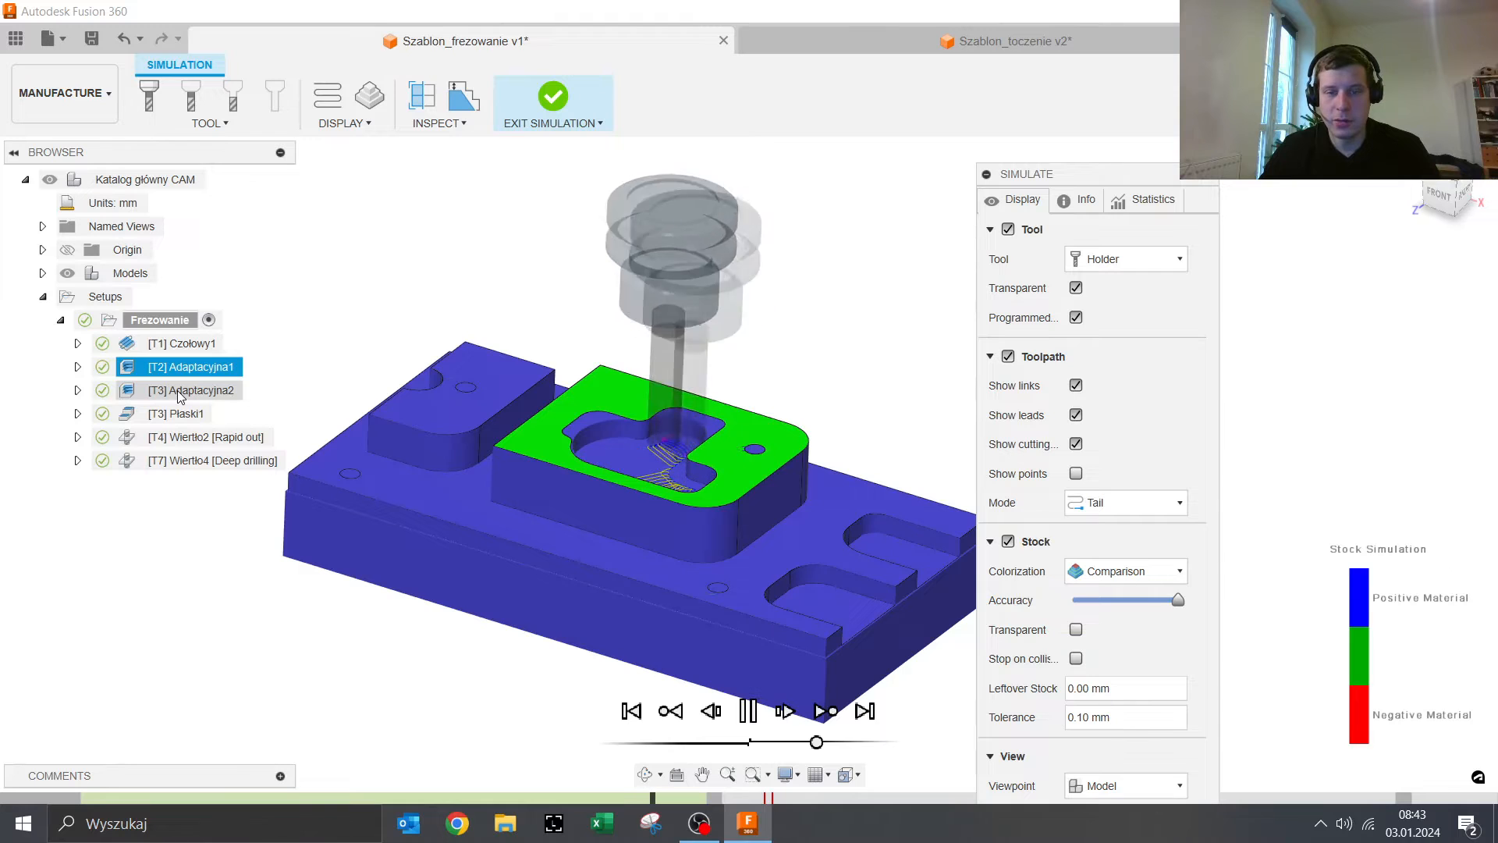
# Step: Watch the pocket, flat and drilling operations in the simulation at a higher playback speed, and pause it at the end of Wiertło4
pyautogui.scroll(8, 734, 414)
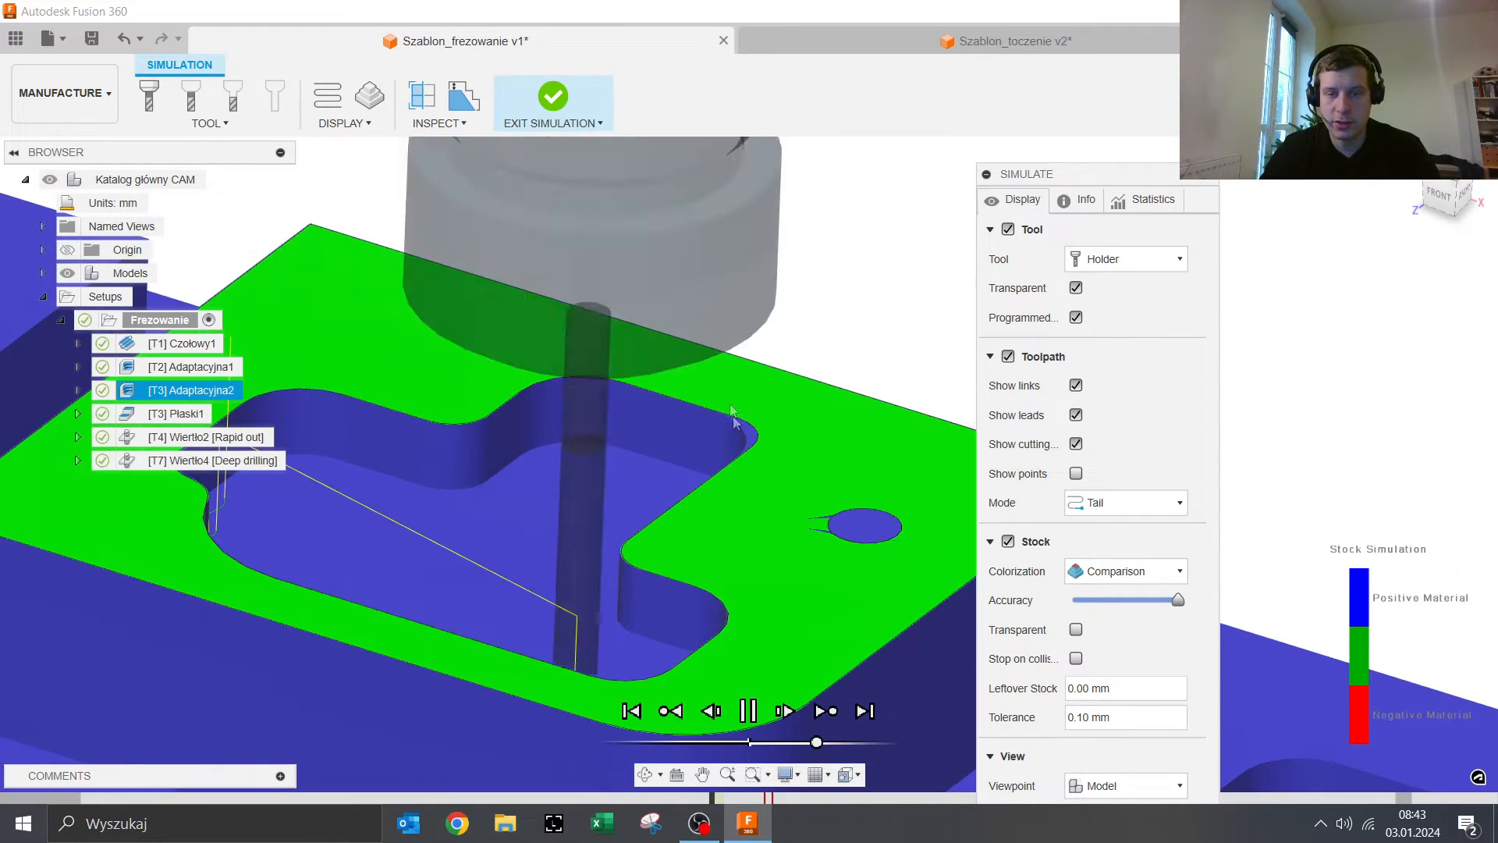
pyautogui.scroll(-8, 717, 453)
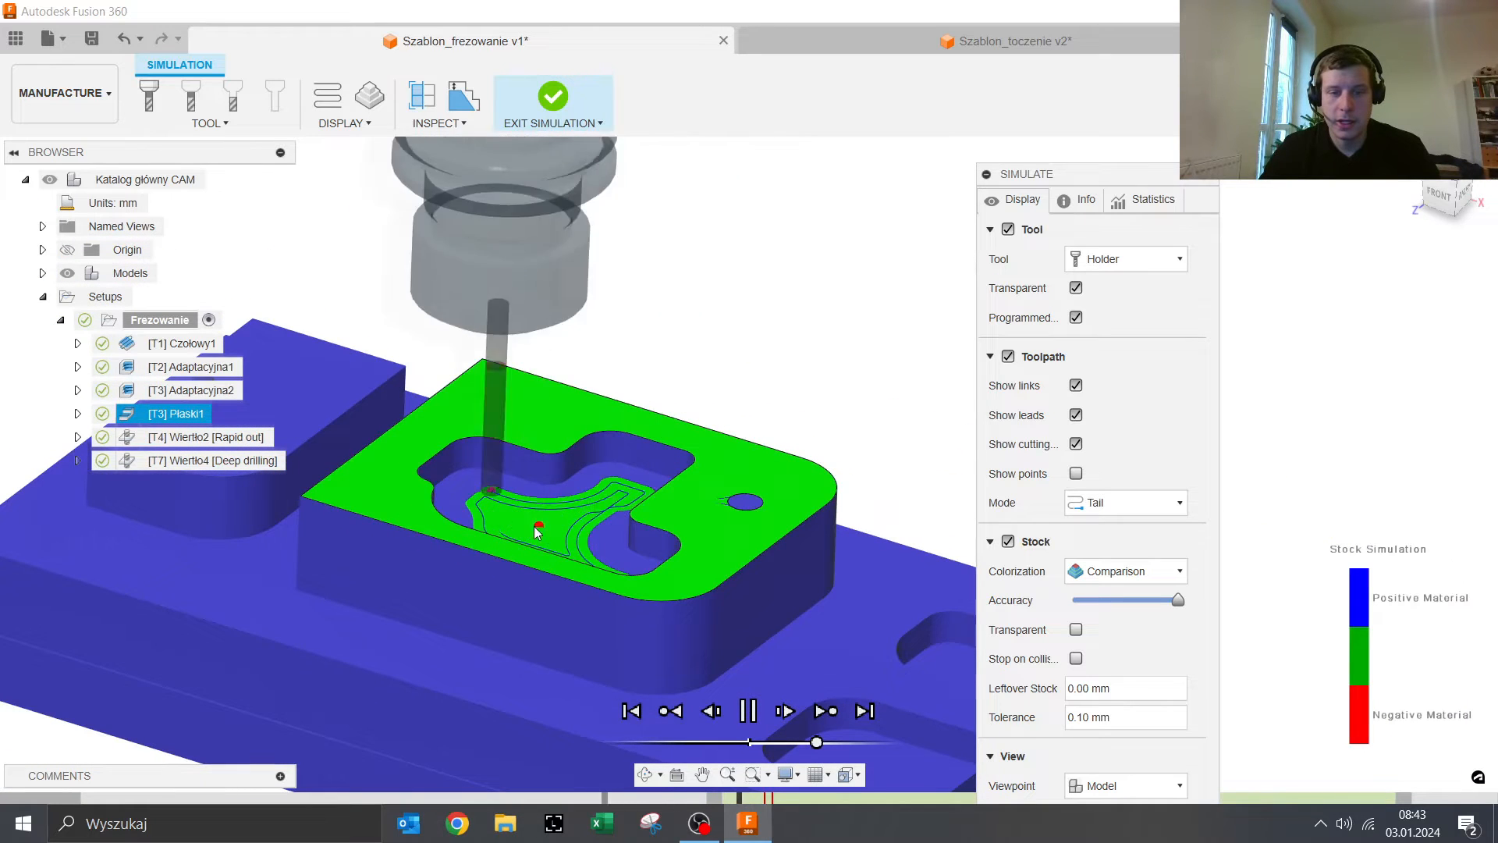
pyautogui.scroll(-4, 499, 542)
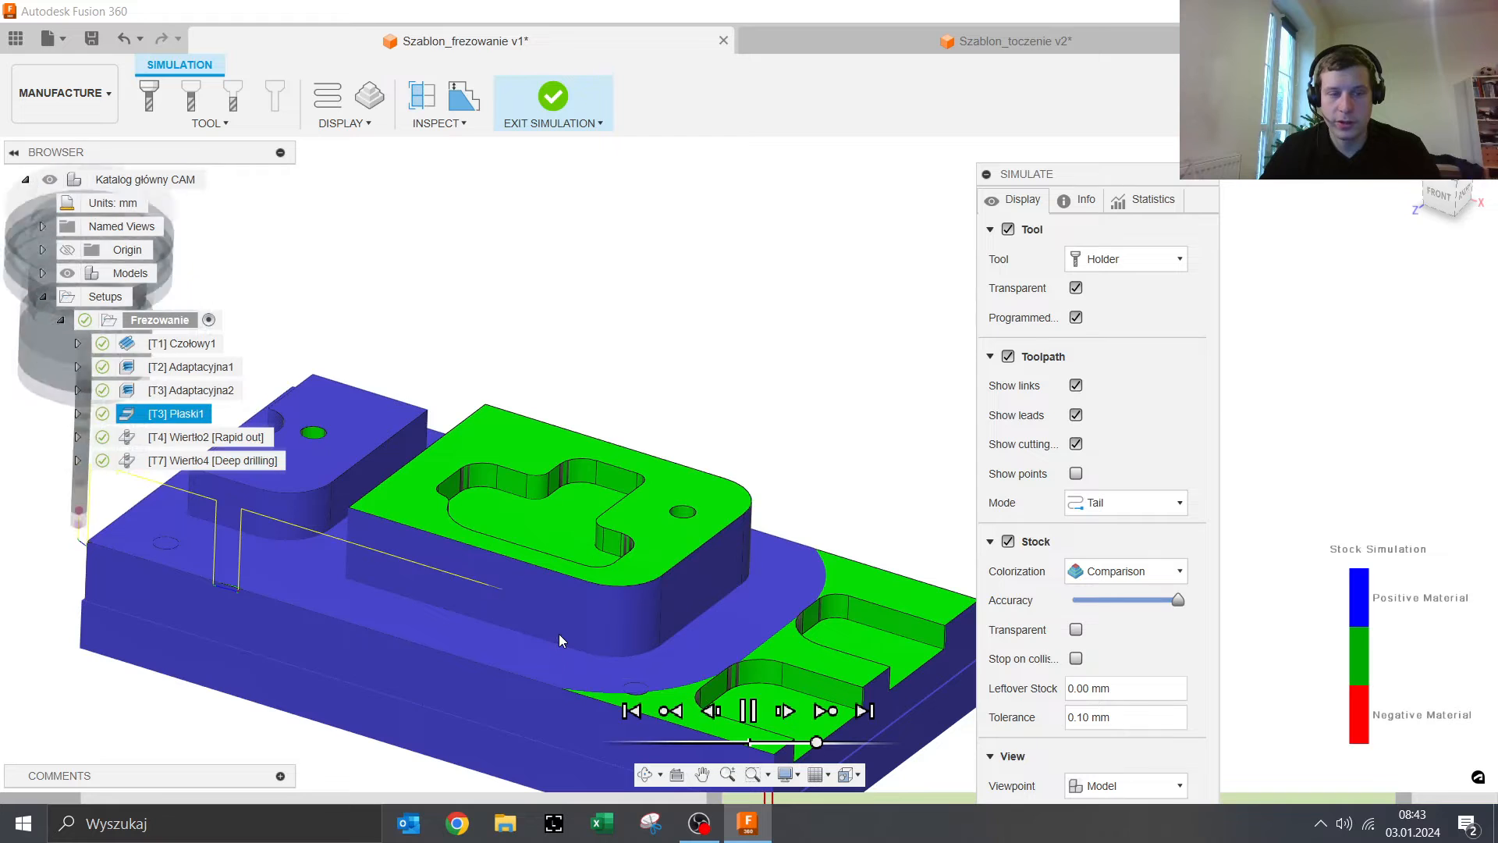
pyautogui.moveTo(817, 742); pyautogui.dragTo(826, 741)
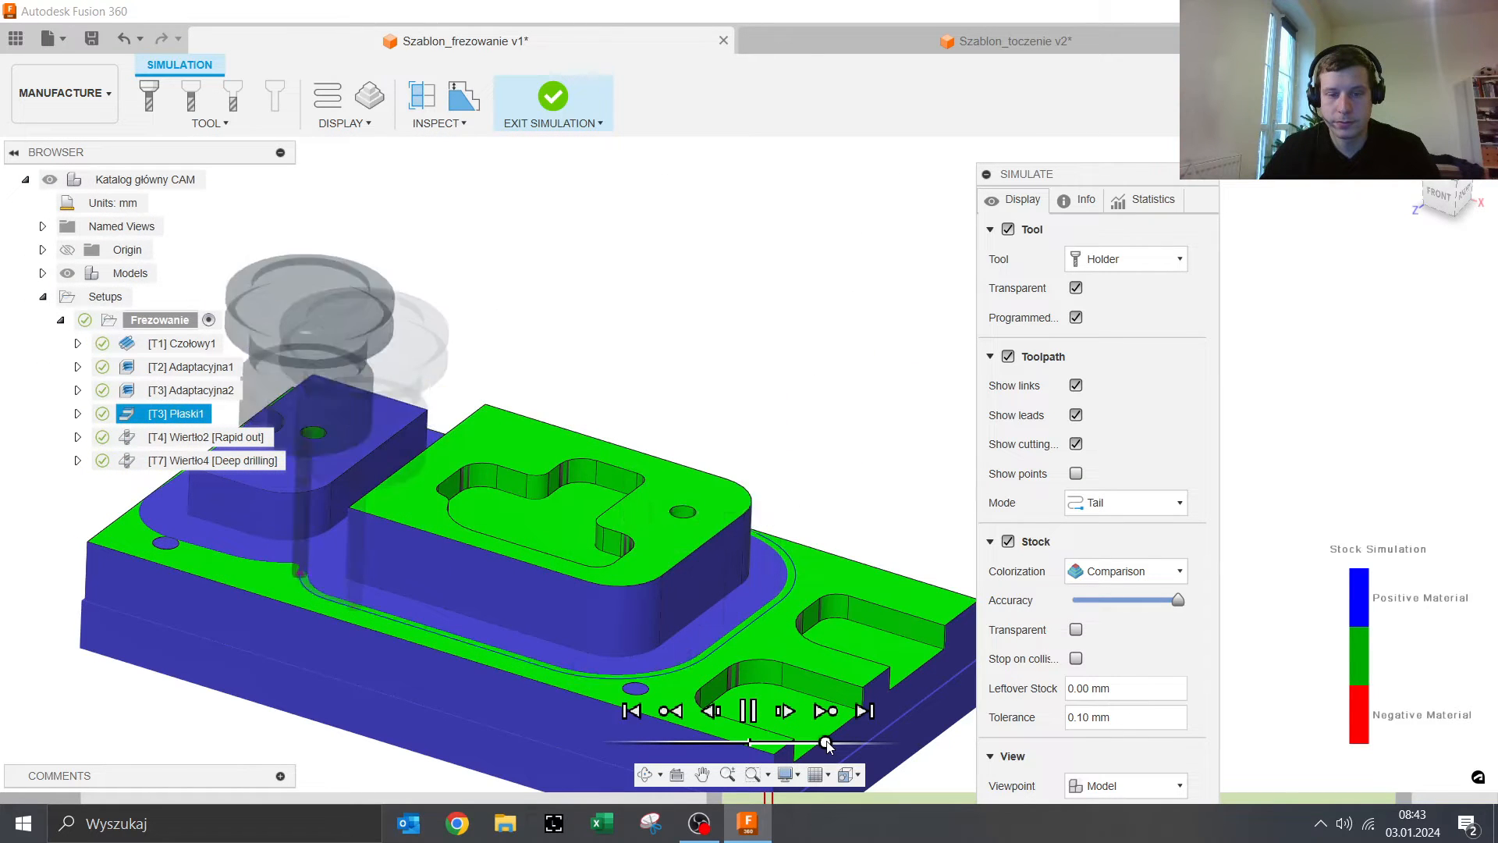
pyautogui.moveTo(826, 740); pyautogui.dragTo(828, 740)
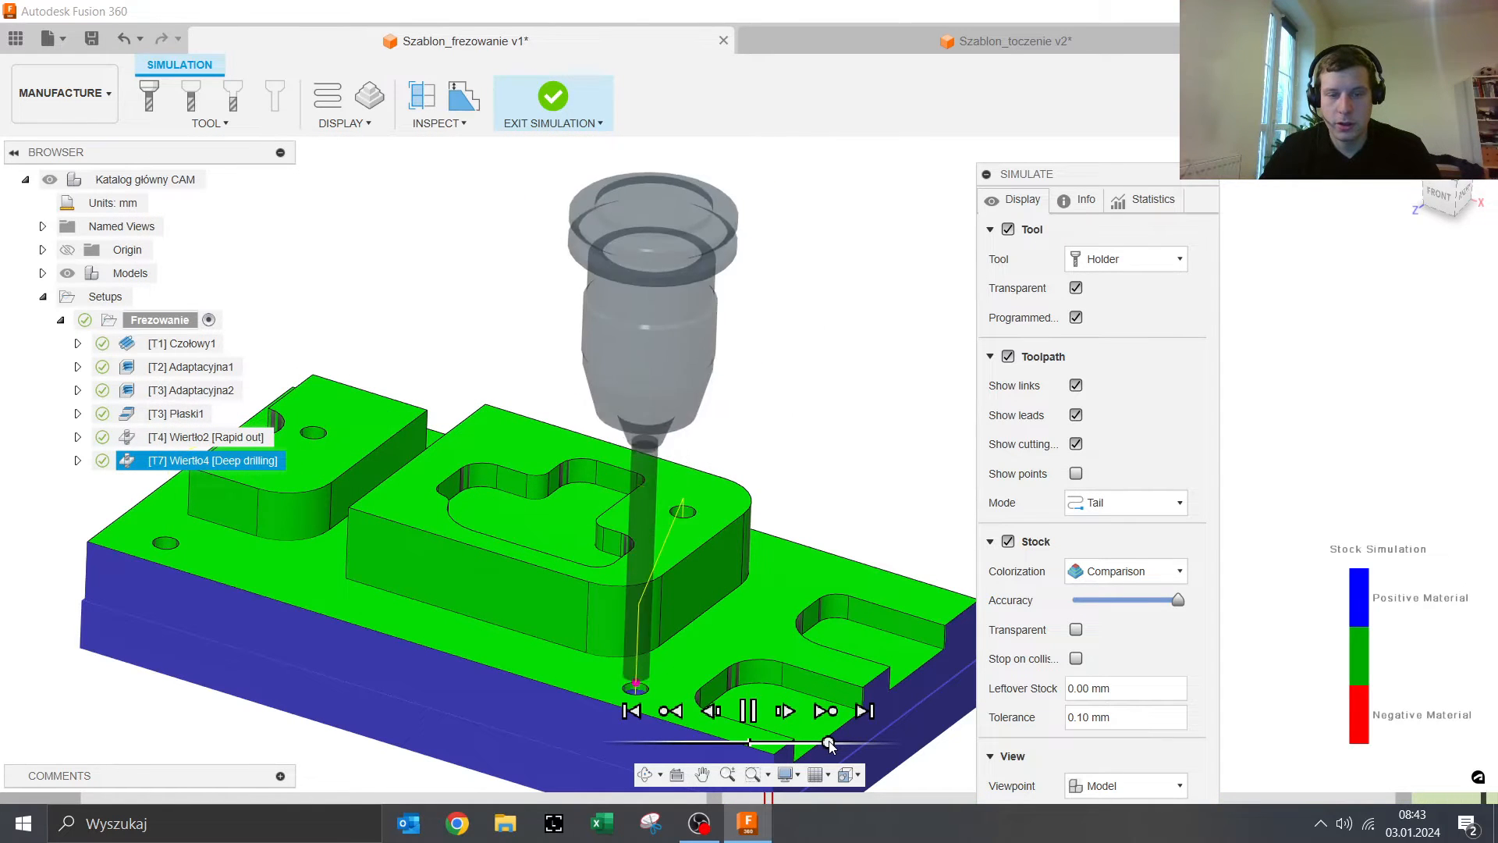
pyautogui.click(778, 714)
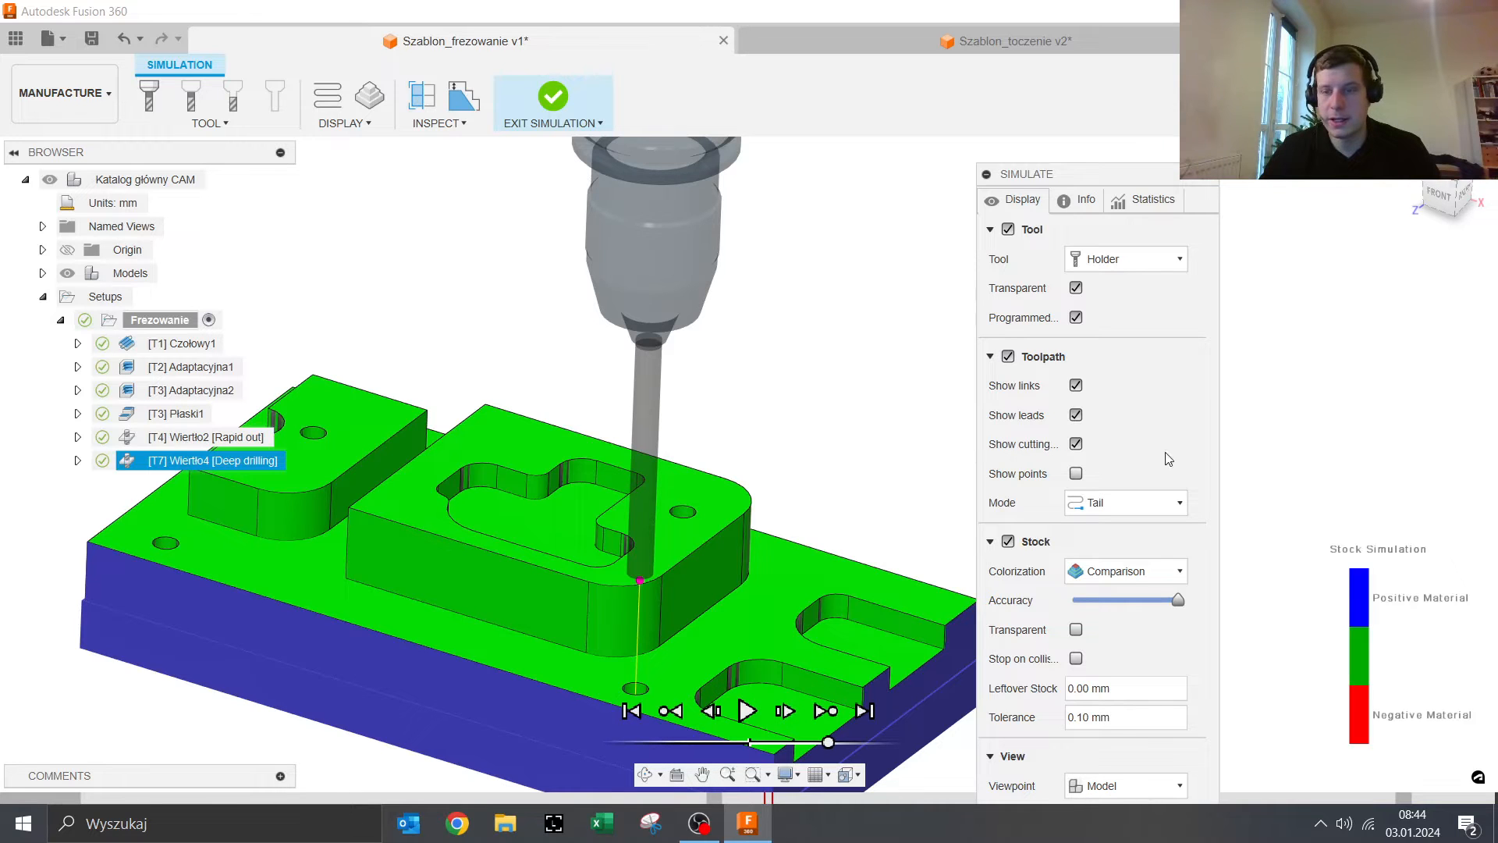
# Step: Examine the material left on the part's outer side walls in the simulated stock, and exit the simulation
pyautogui.moveTo(1083, 181); pyautogui.dragTo(1236, 83)
pyautogui.scroll(-2, 381, 647)
pyautogui.moveTo(380, 648); pyautogui.dragTo(572, 559, button='middle')
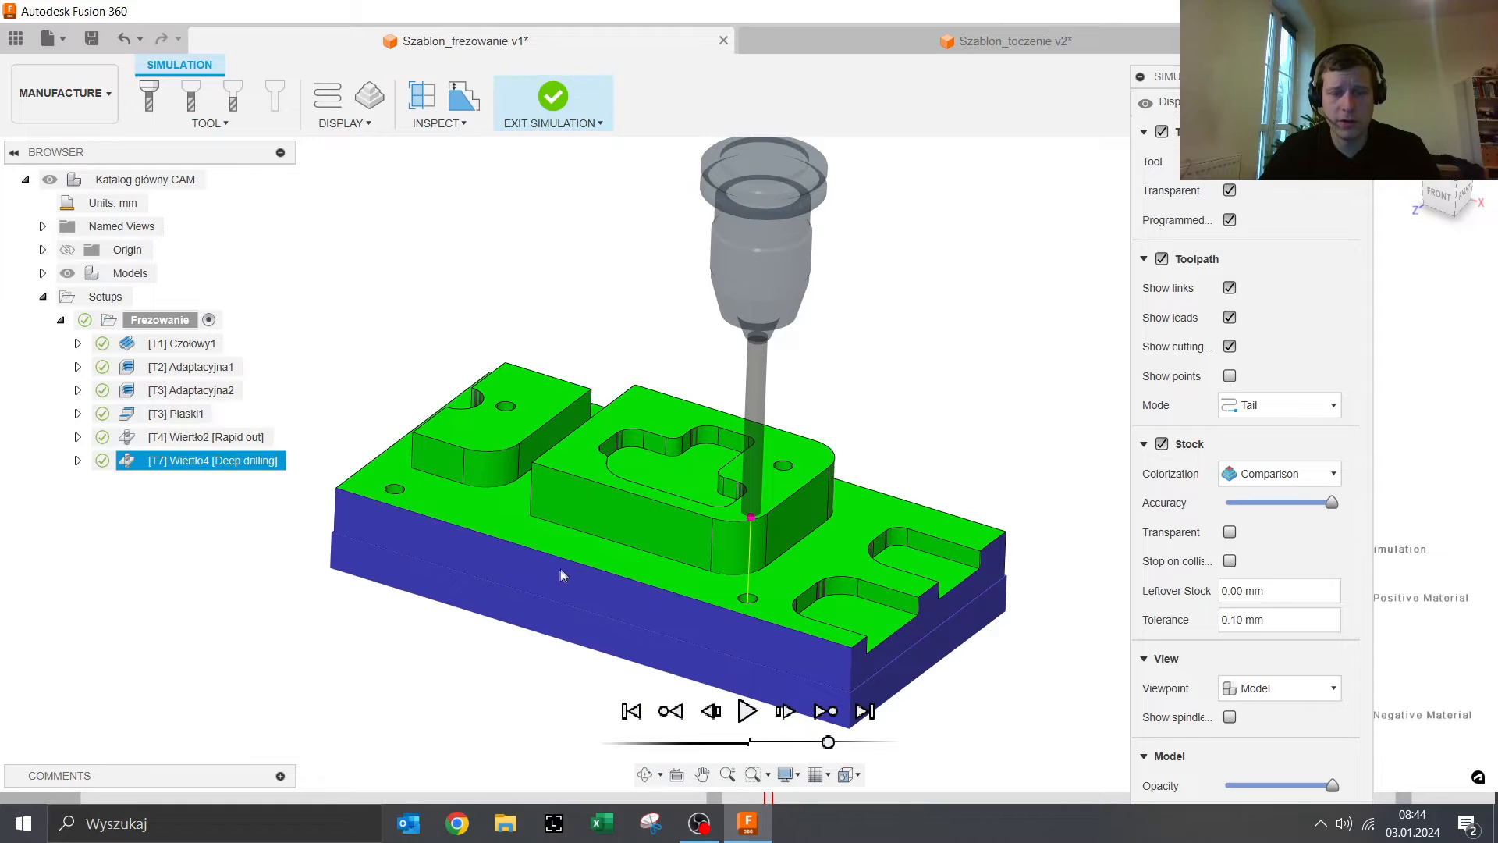
pyautogui.click(560, 572)
pyautogui.press('ctrl')
pyautogui.press('ctrl')
pyautogui.press('ctrl')
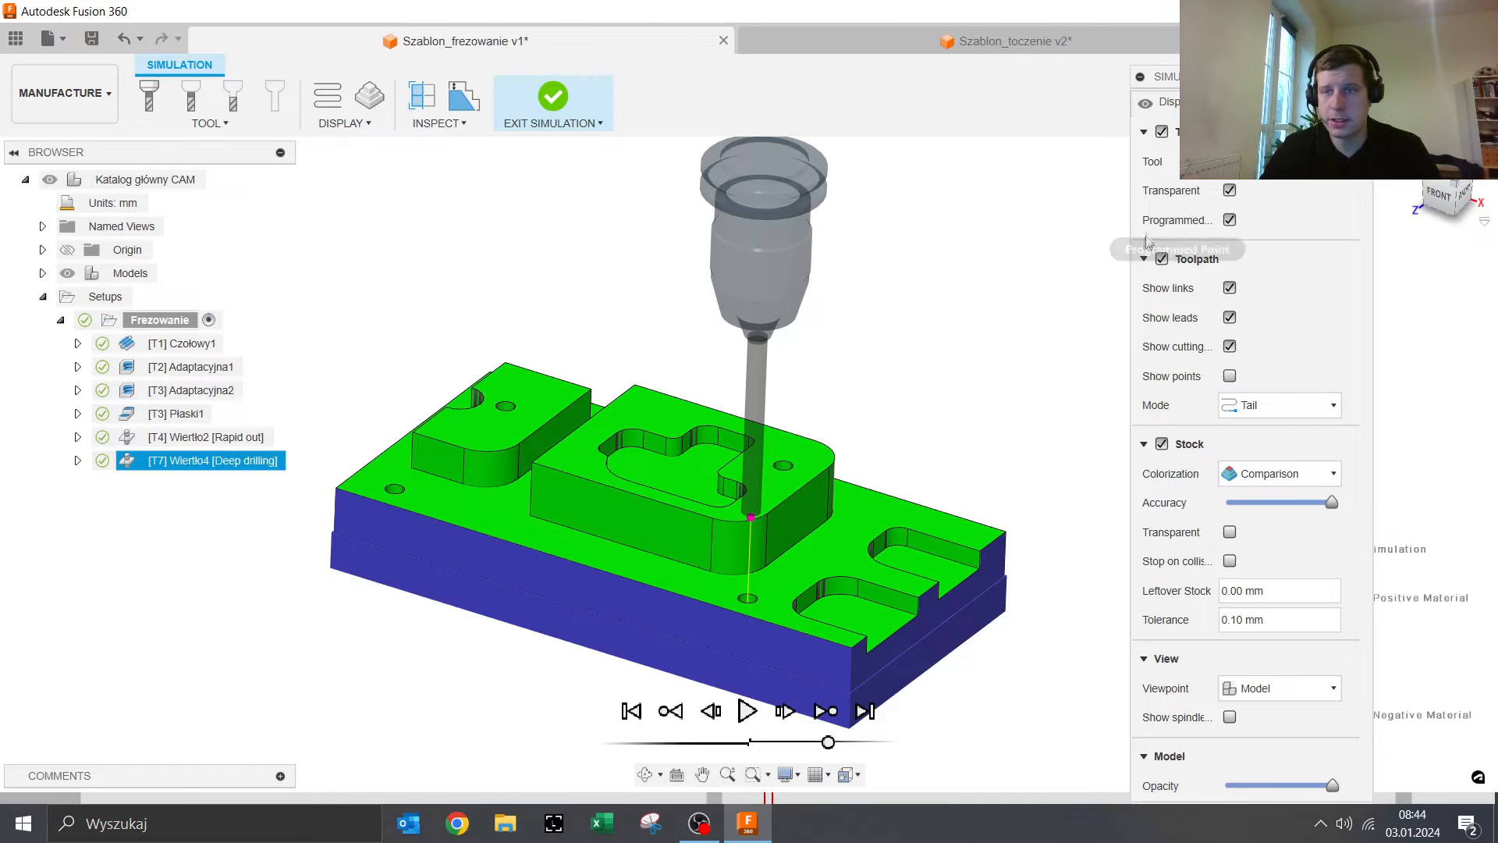
pyautogui.click(1145, 259)
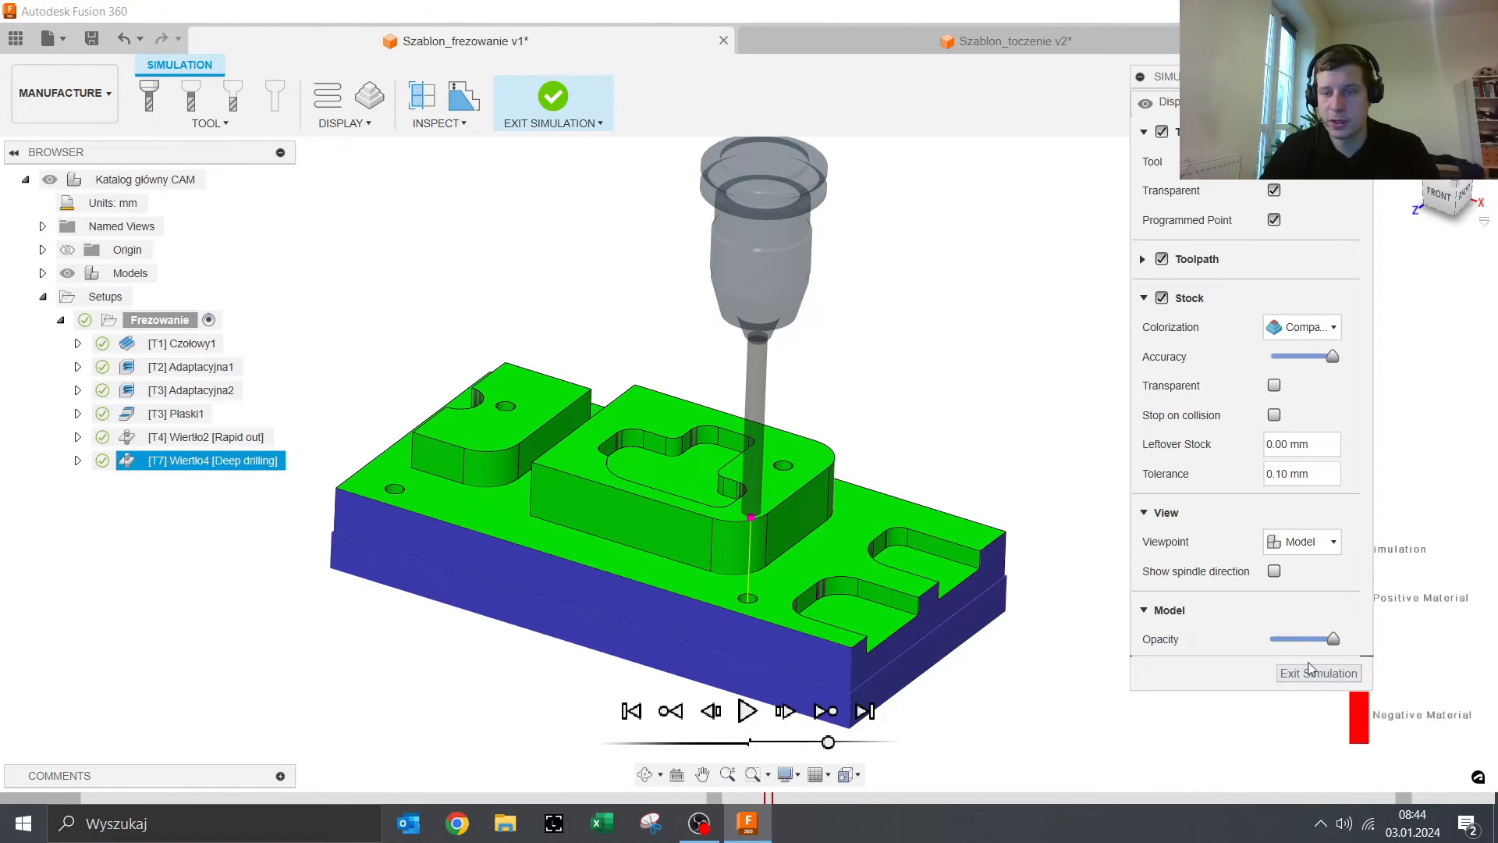
pyautogui.click(1311, 675)
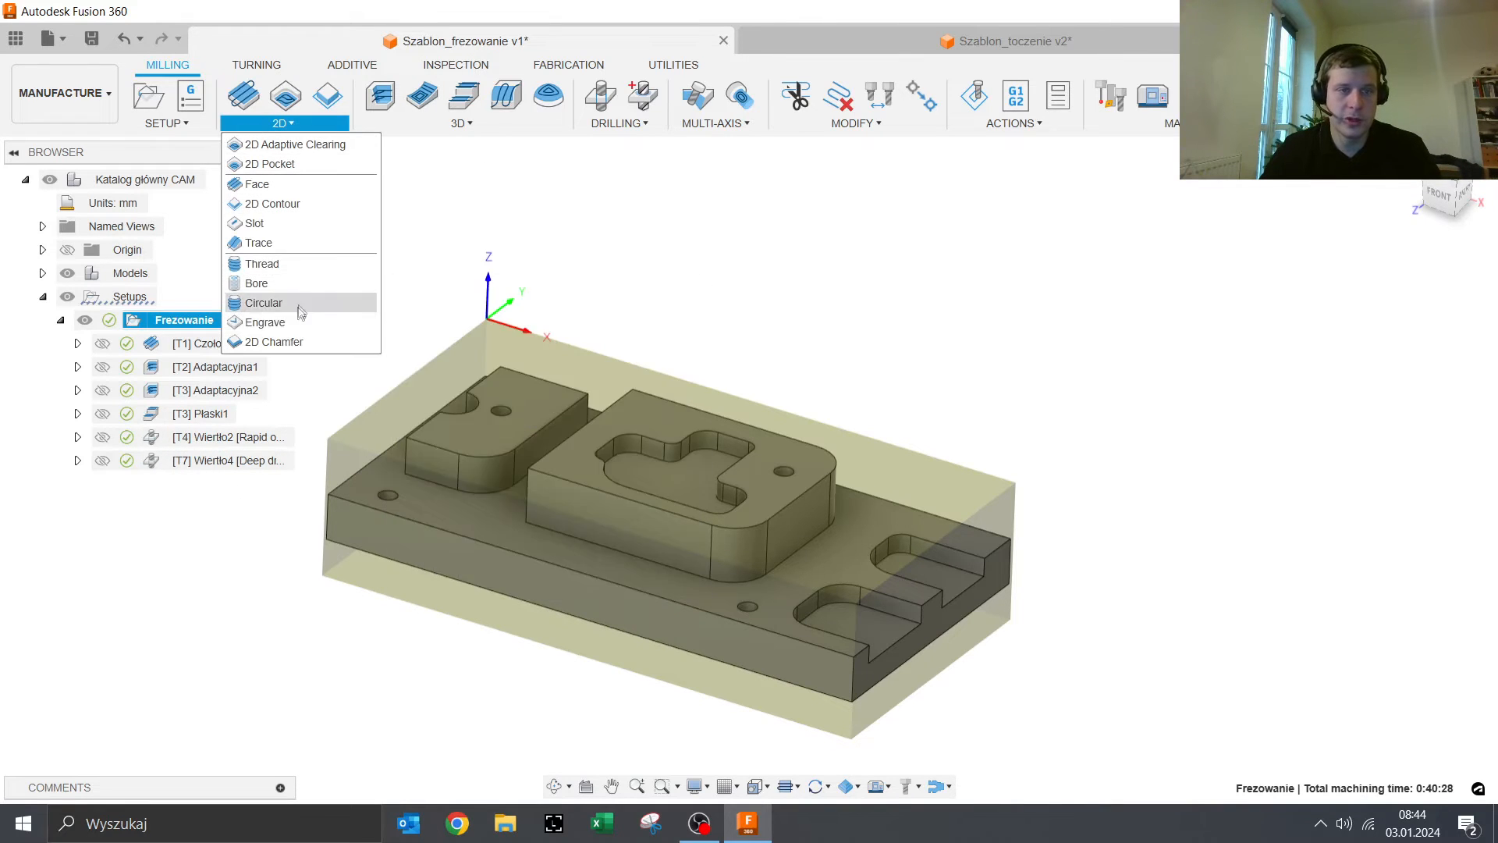
# Step: Start a 2D Contour operation in the Frezowanie setup with the 16 mm flat end mill, tool number 2
pyautogui.click(272, 204)
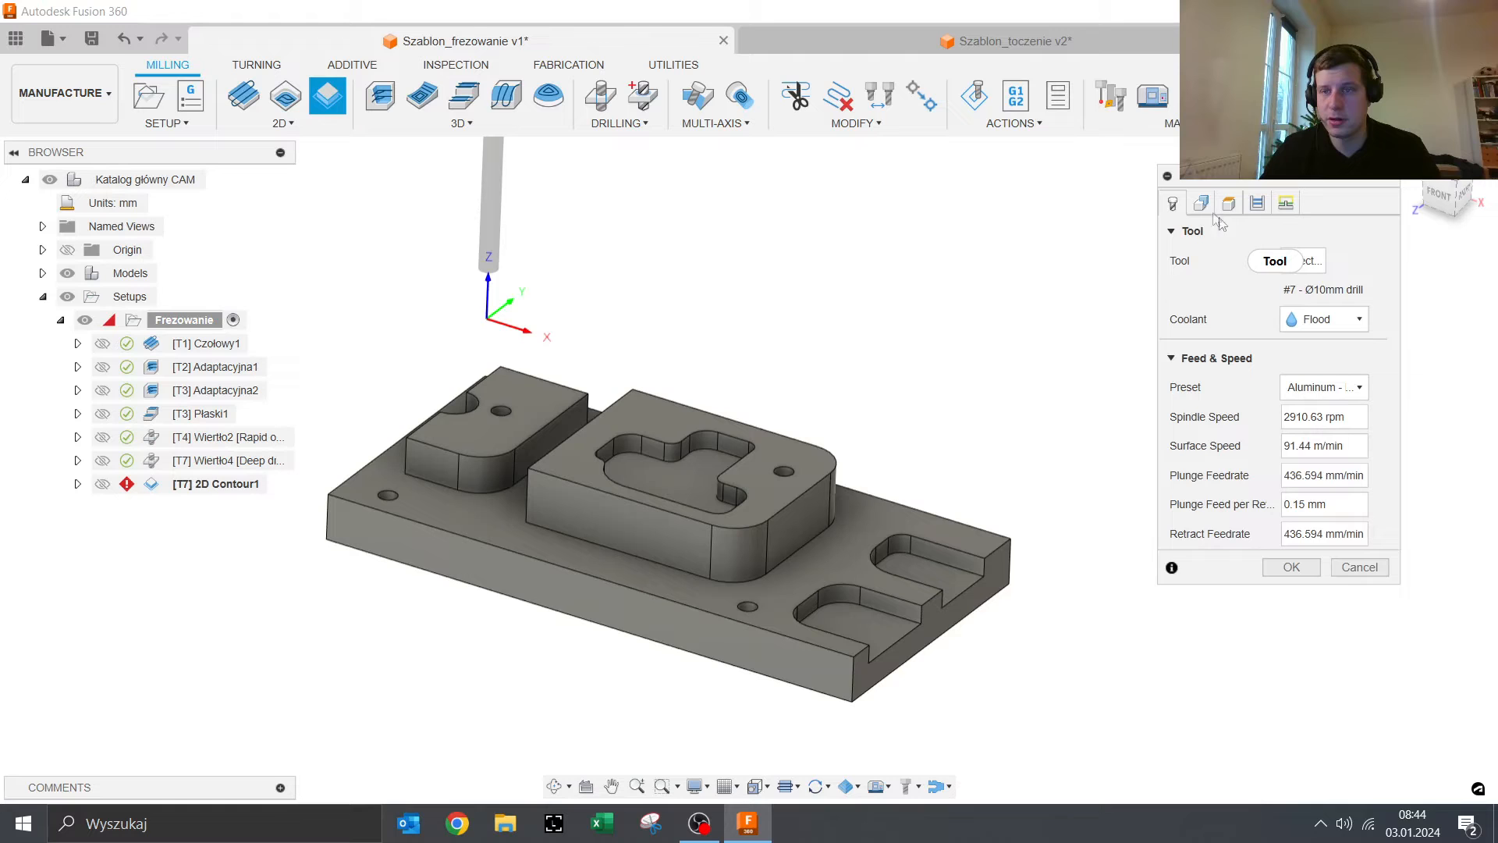
pyautogui.click(1317, 265)
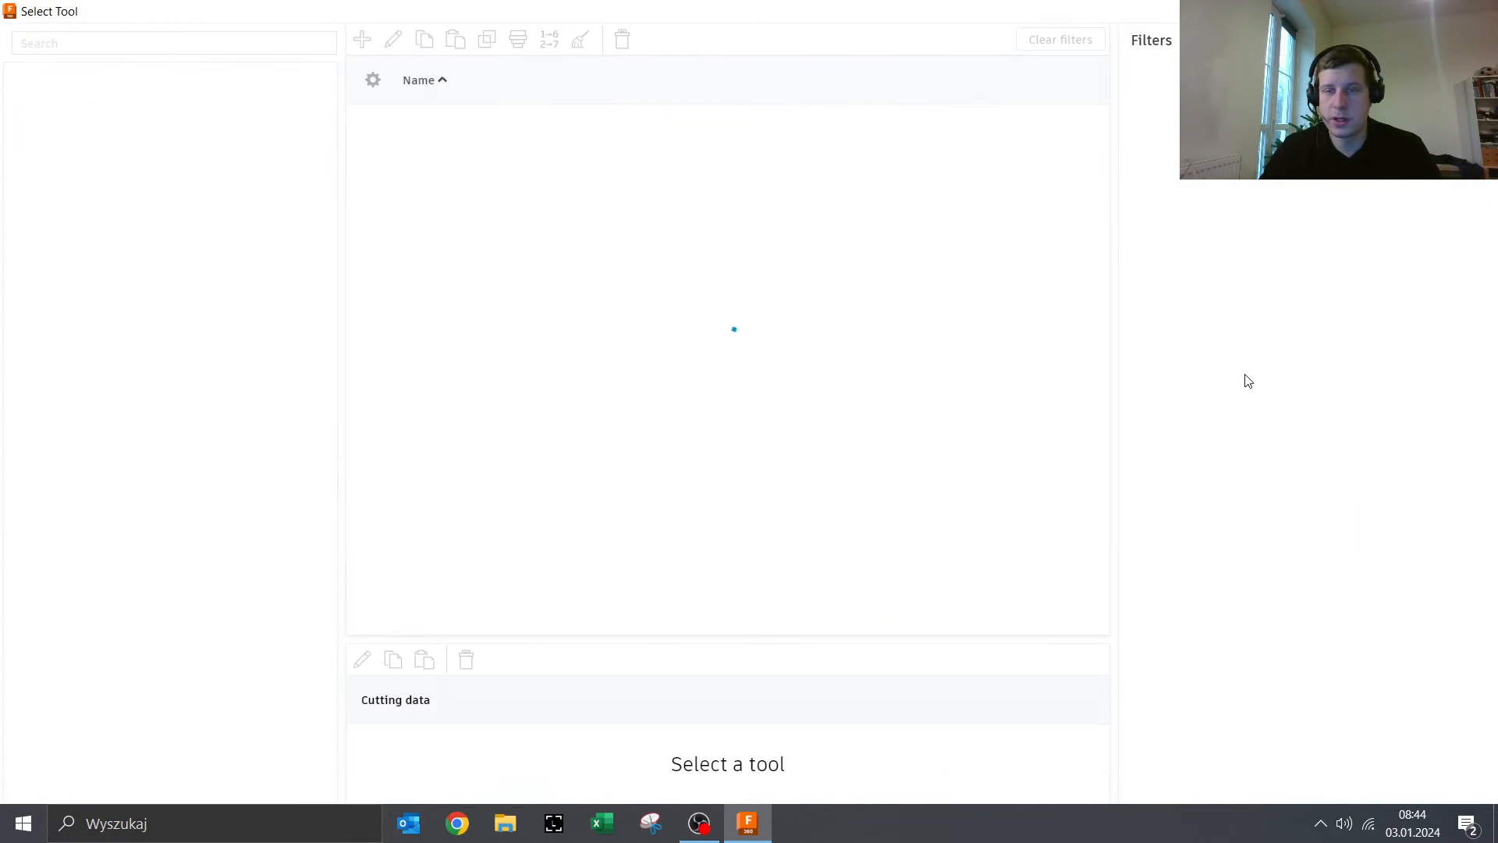
pyautogui.click(485, 171)
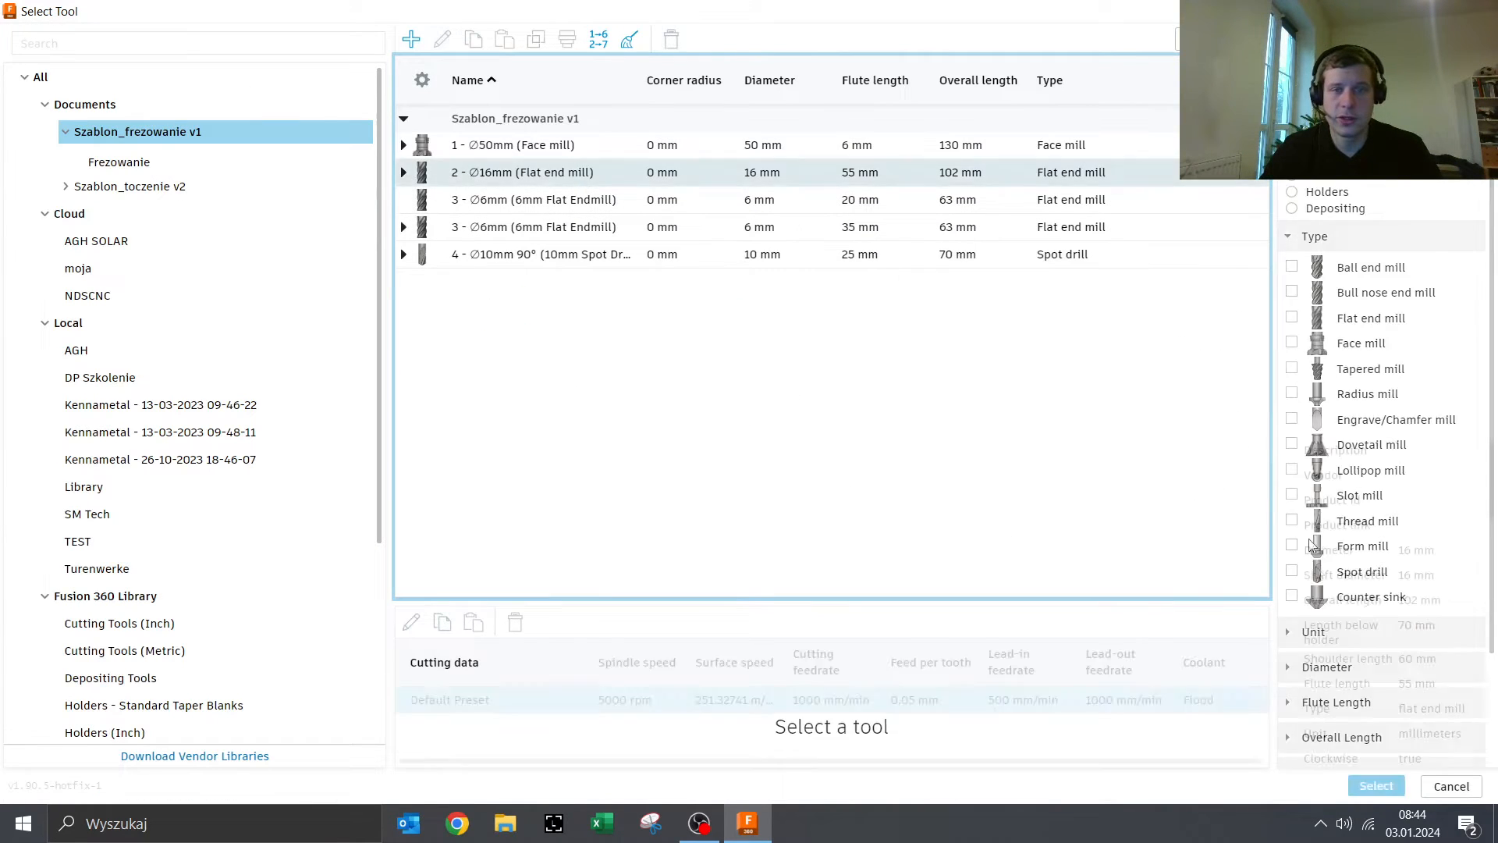
pyautogui.click(1374, 785)
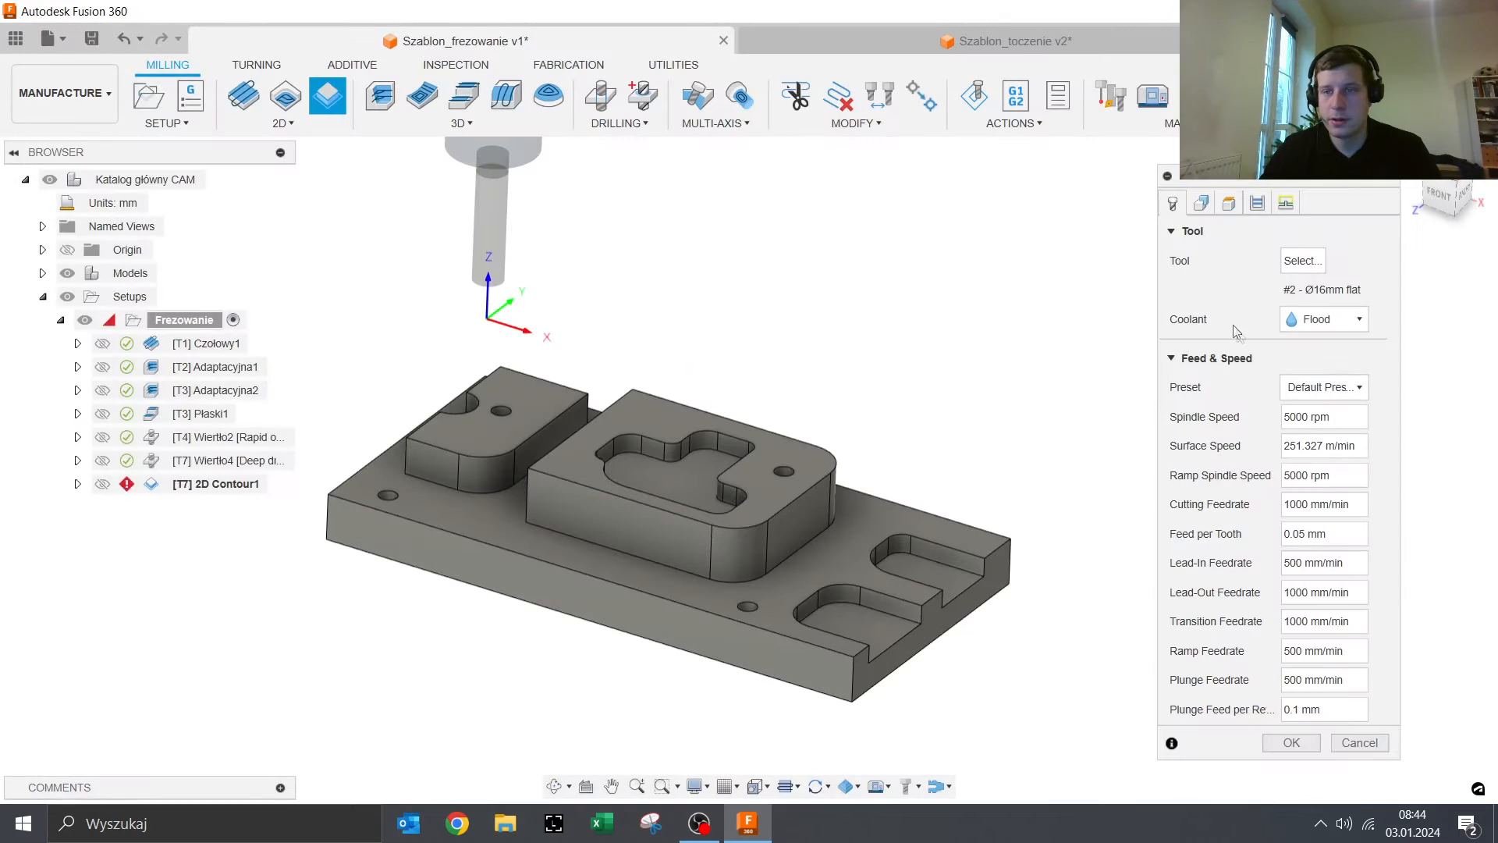
# Step: Contour the part's bottom outer edge with a bottom height offset of -1 mm, and place the operation between Płaski1 and Wiertło2
pyautogui.click(1200, 202)
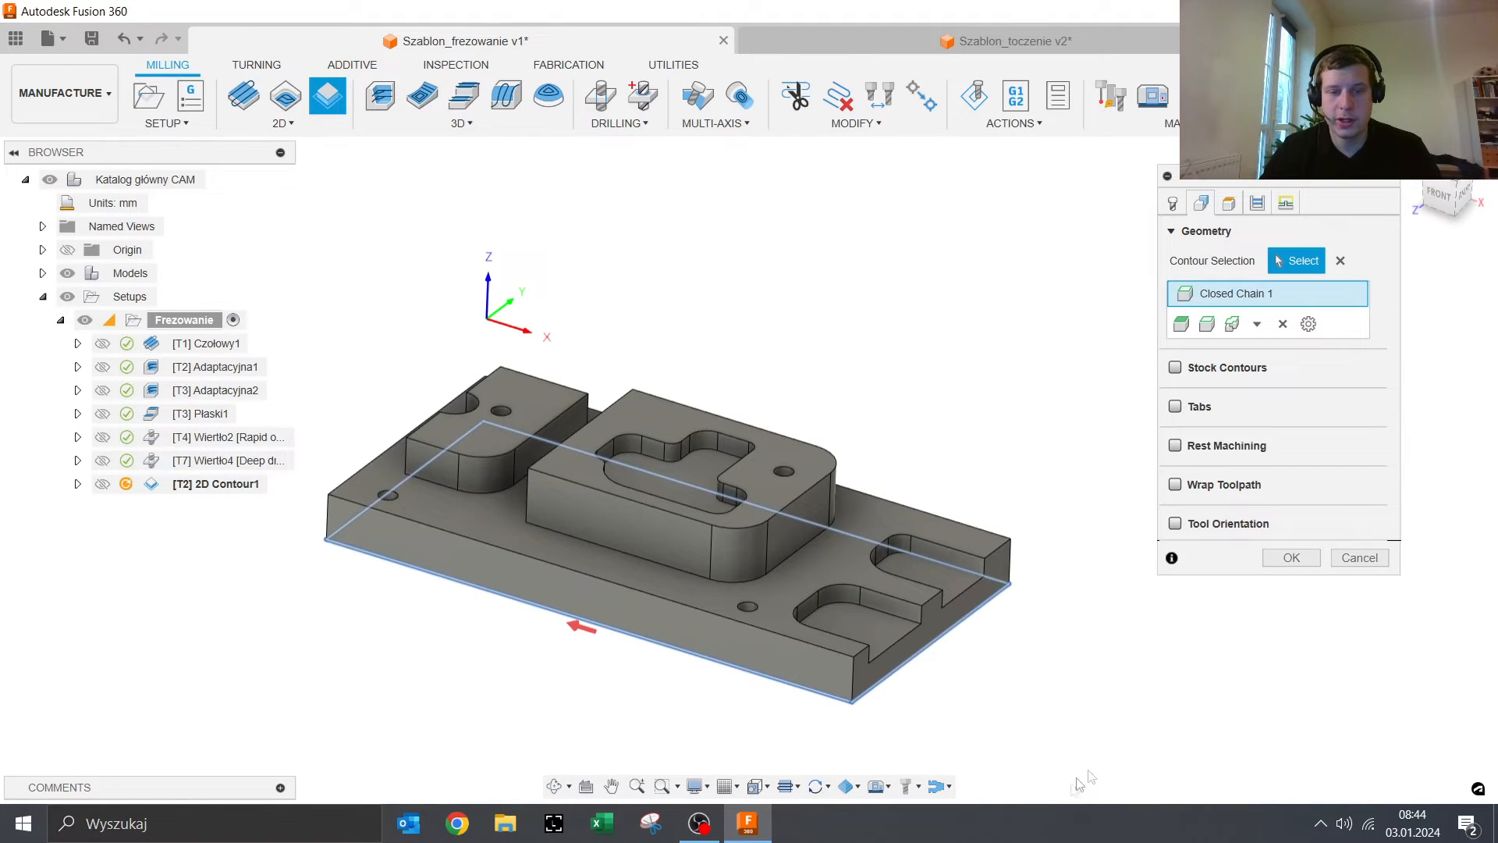
pyautogui.click(1228, 202)
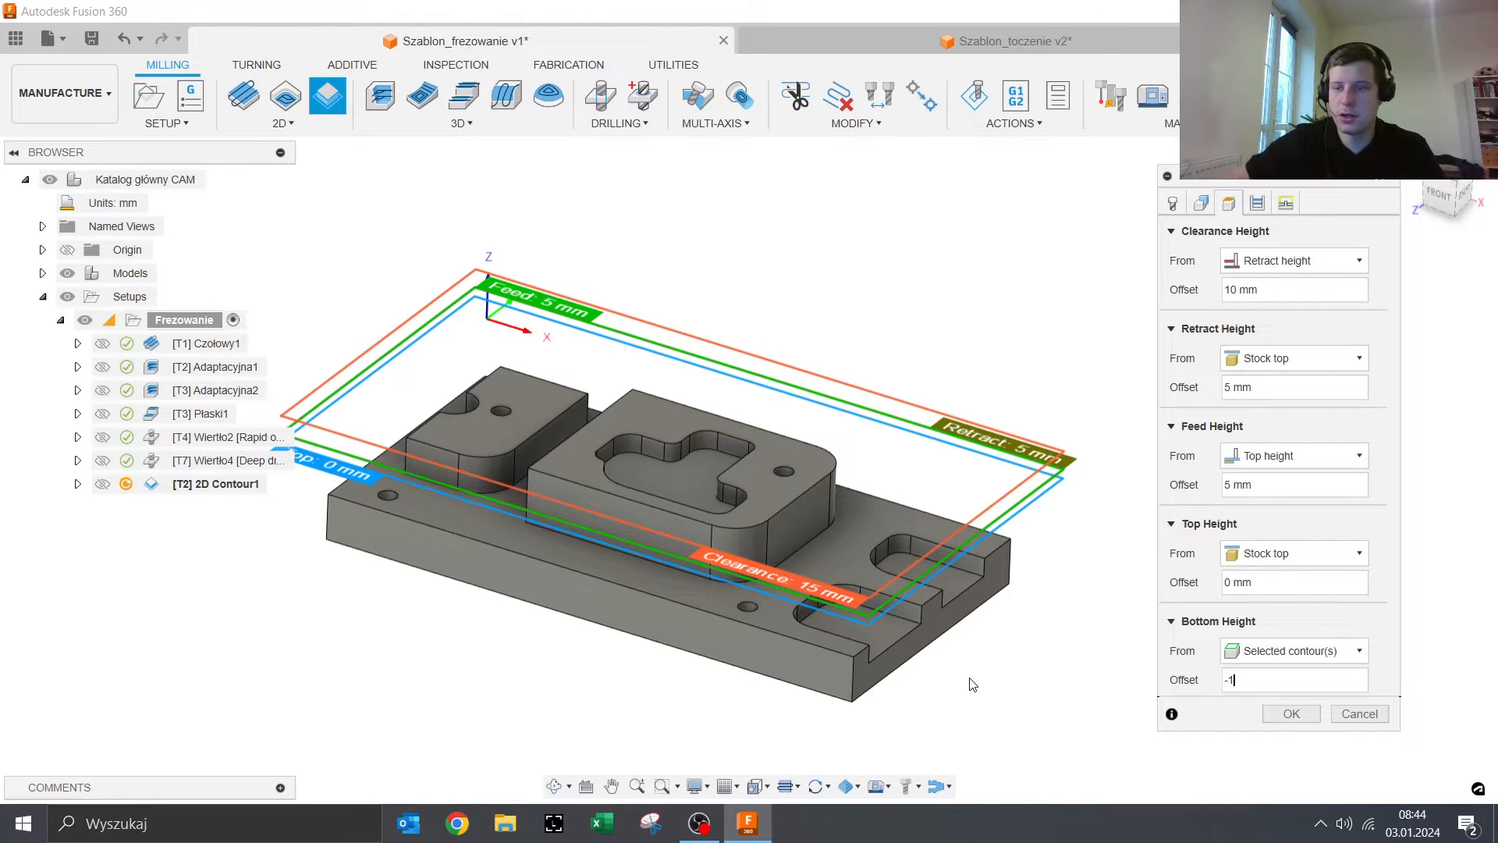
pyautogui.click(1272, 714)
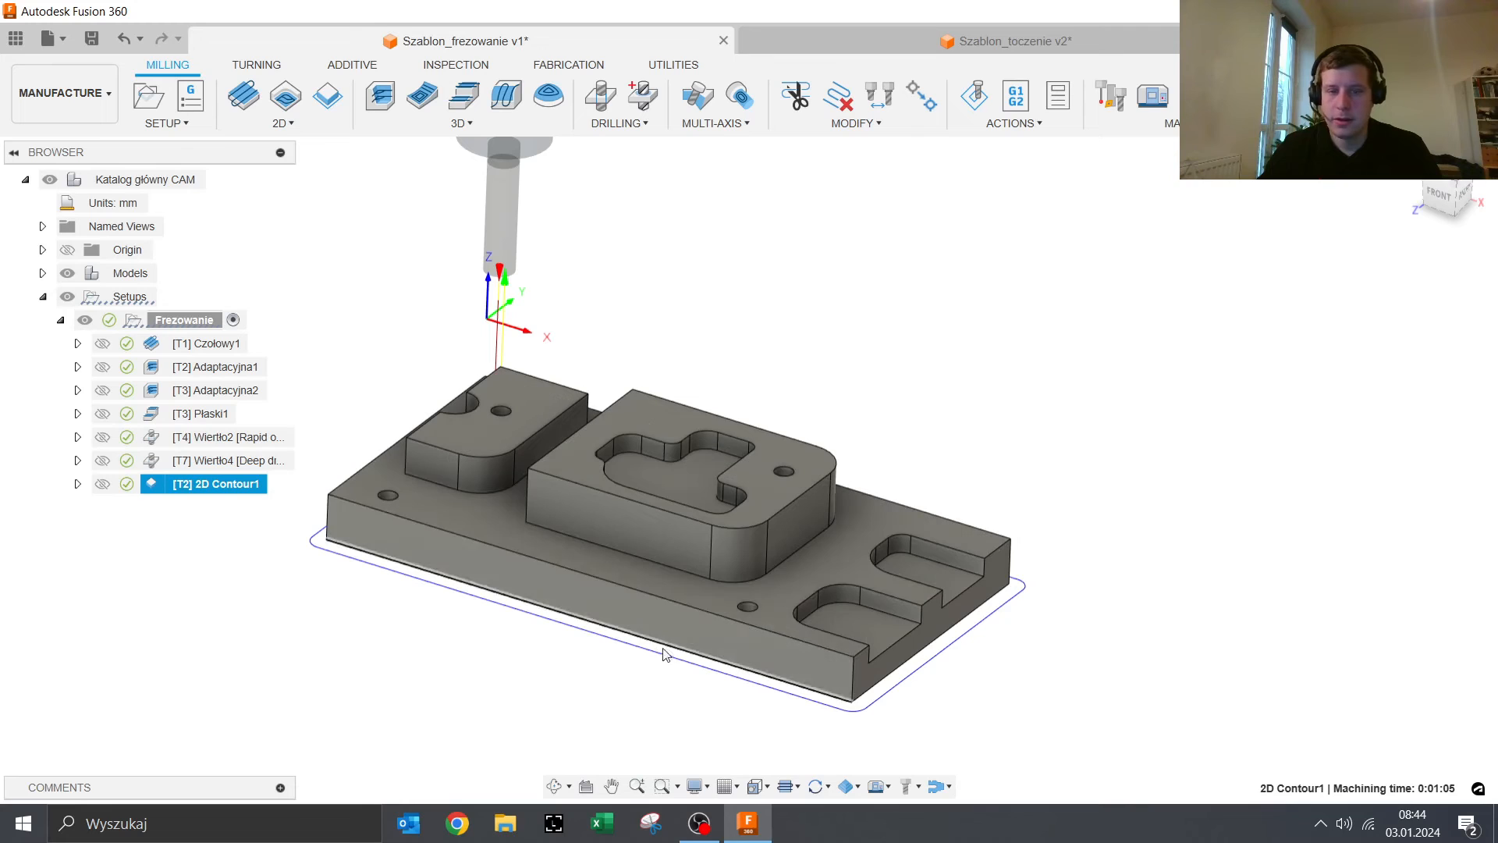
pyautogui.moveTo(218, 485); pyautogui.dragTo(249, 431)
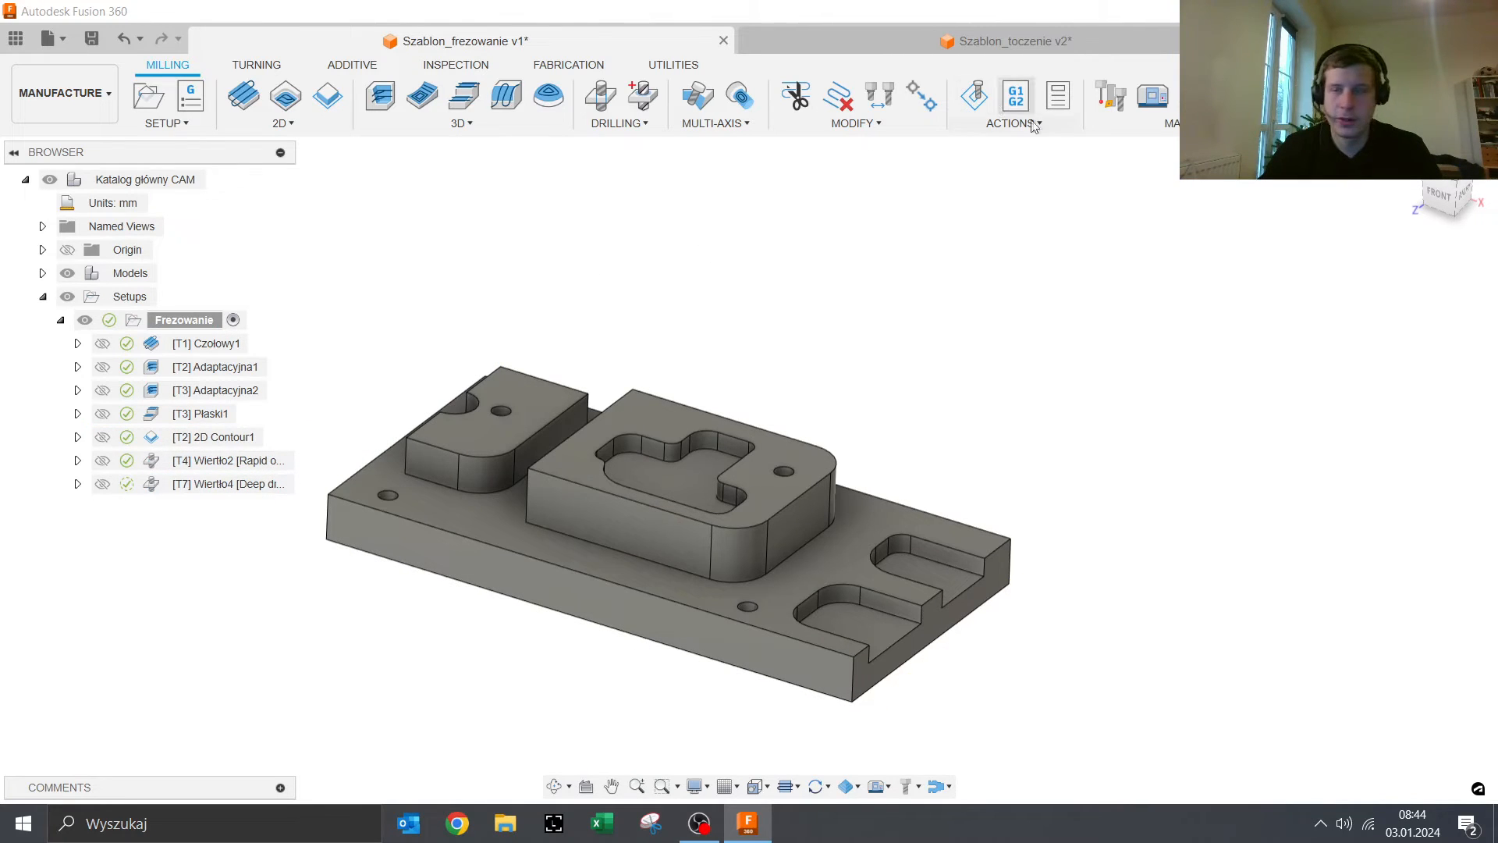
# Step: Simulate the machining from the facing operation into Adaptacyjna1, and close the simulation
pyautogui.click(974, 97)
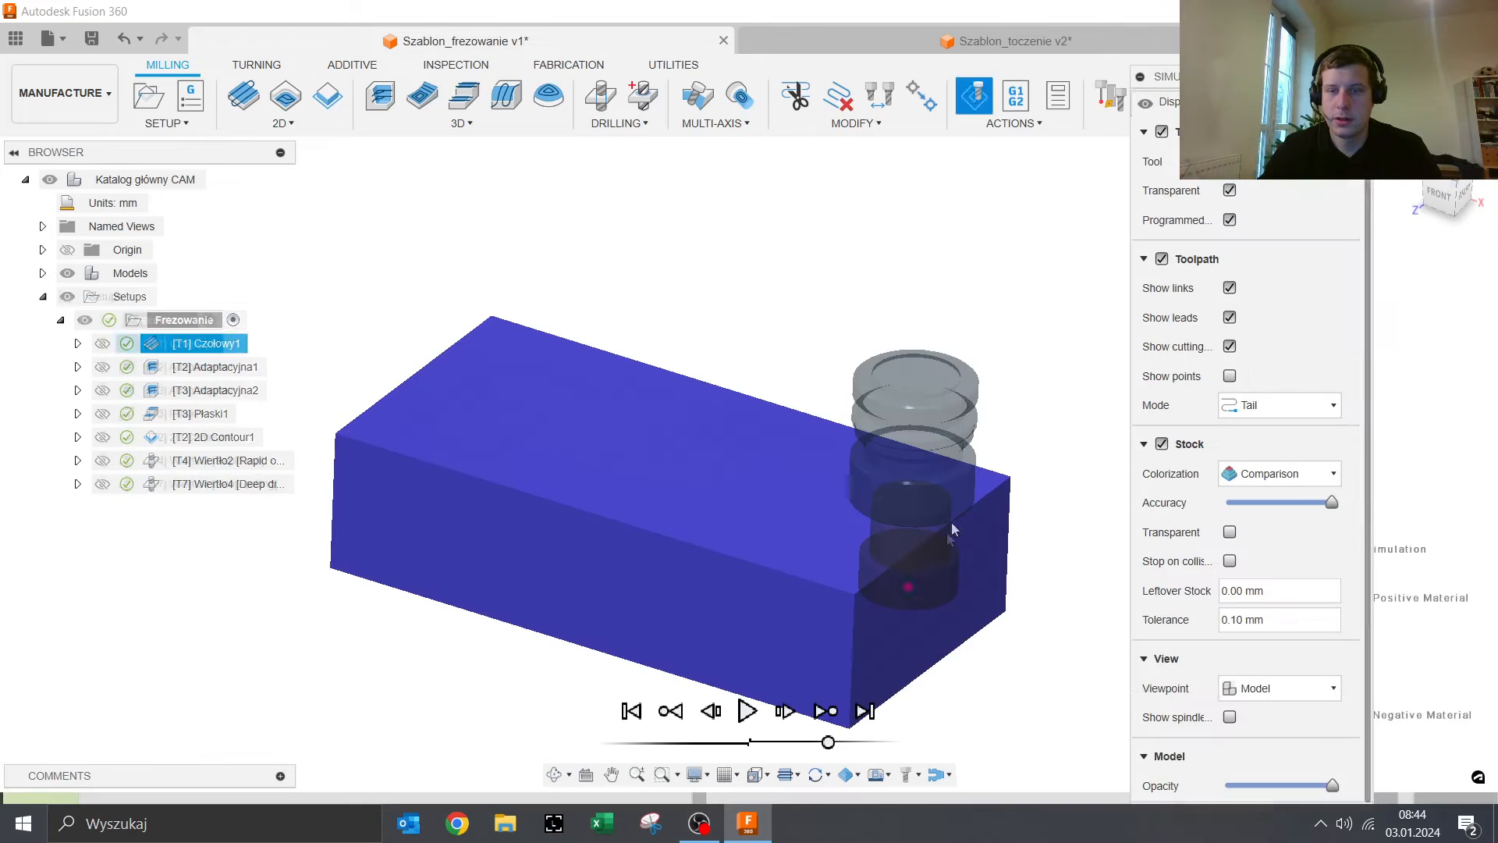
pyautogui.click(749, 712)
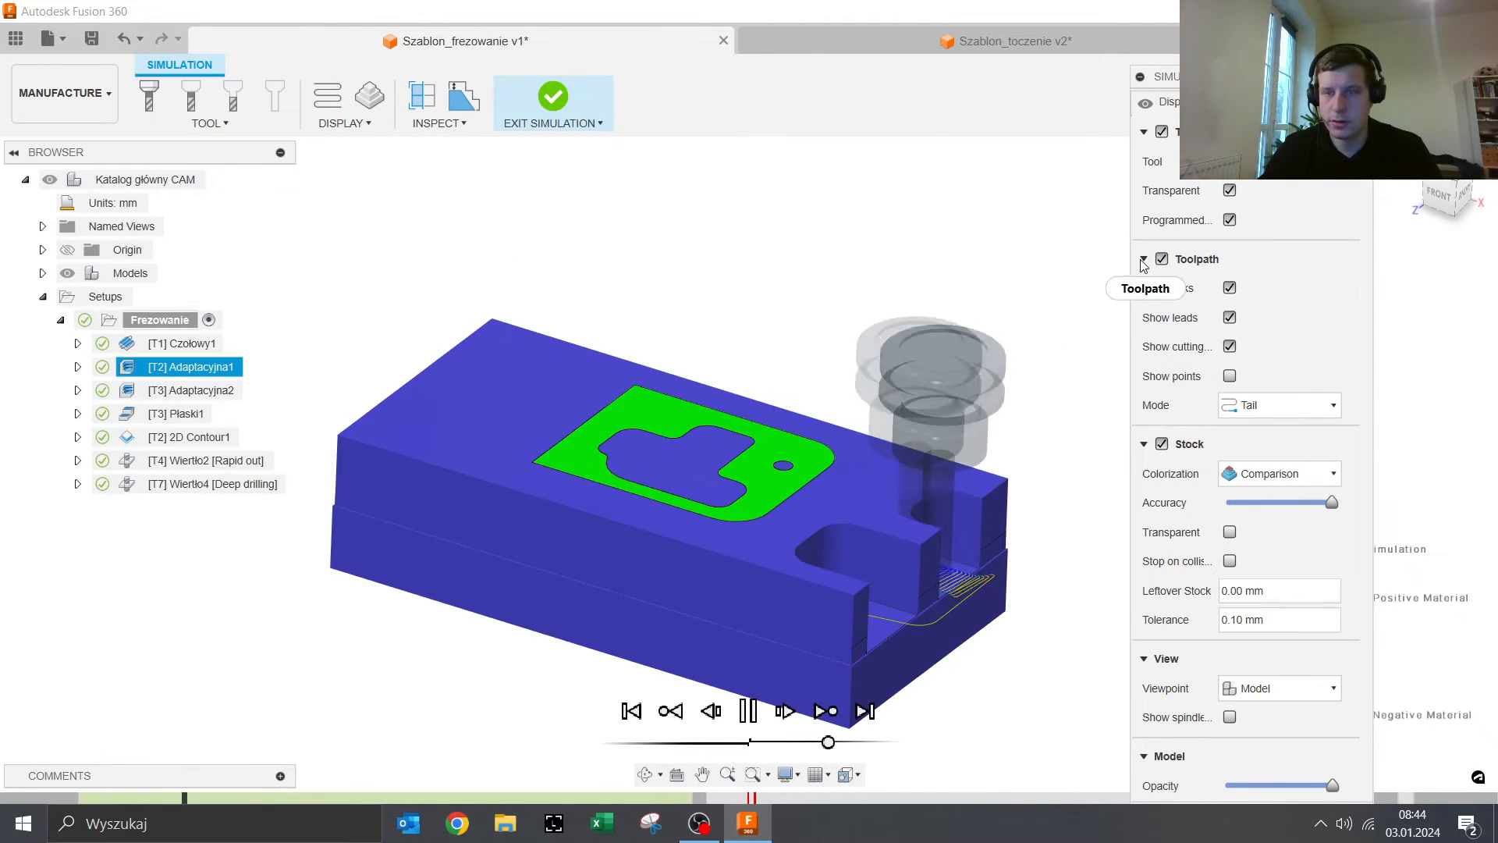
pyautogui.click(747, 710)
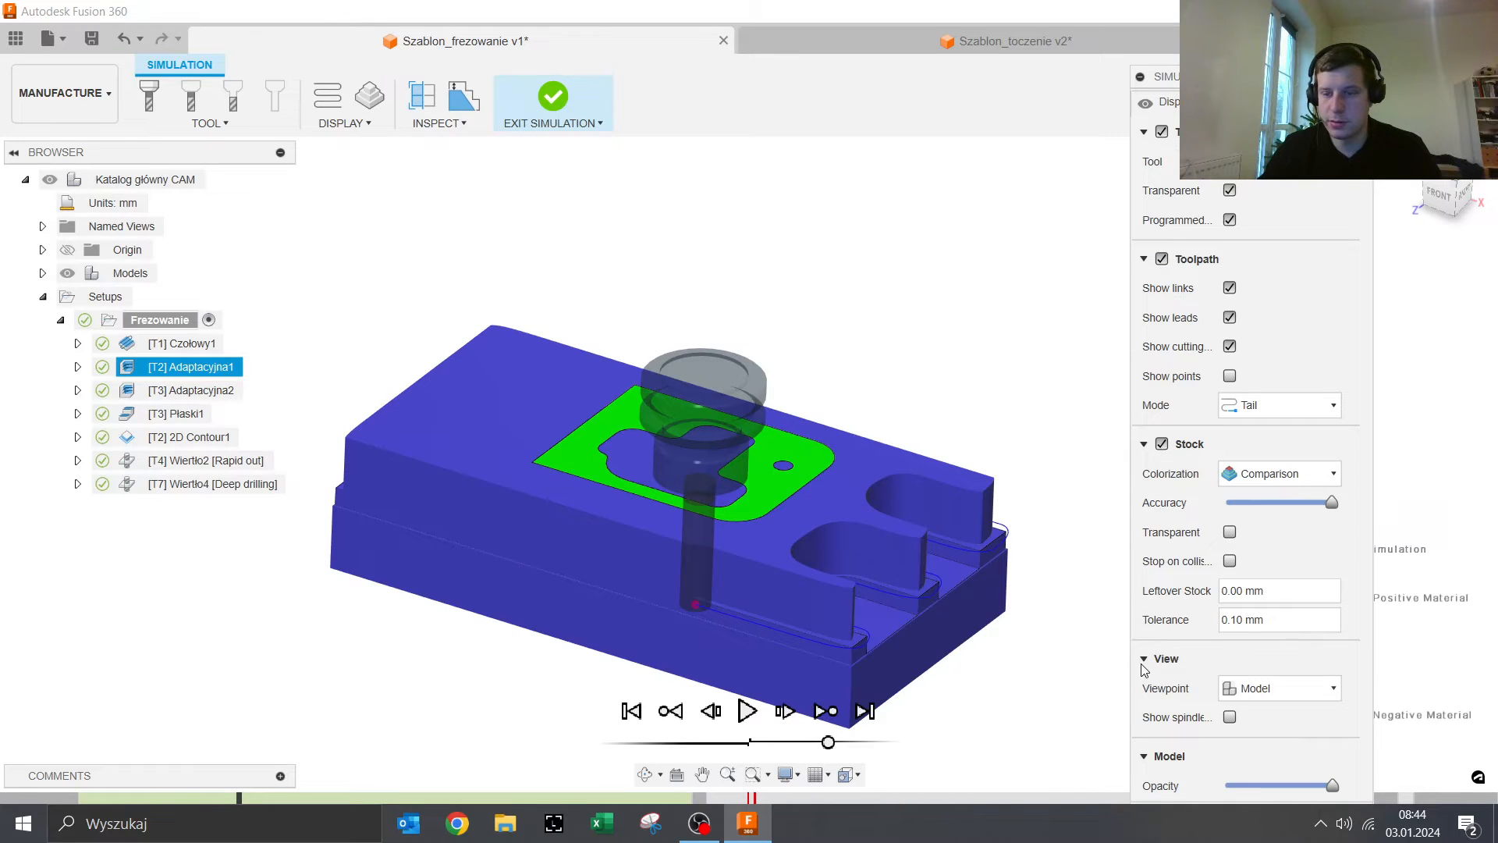
pyautogui.click(1144, 659)
pyautogui.click(1317, 759)
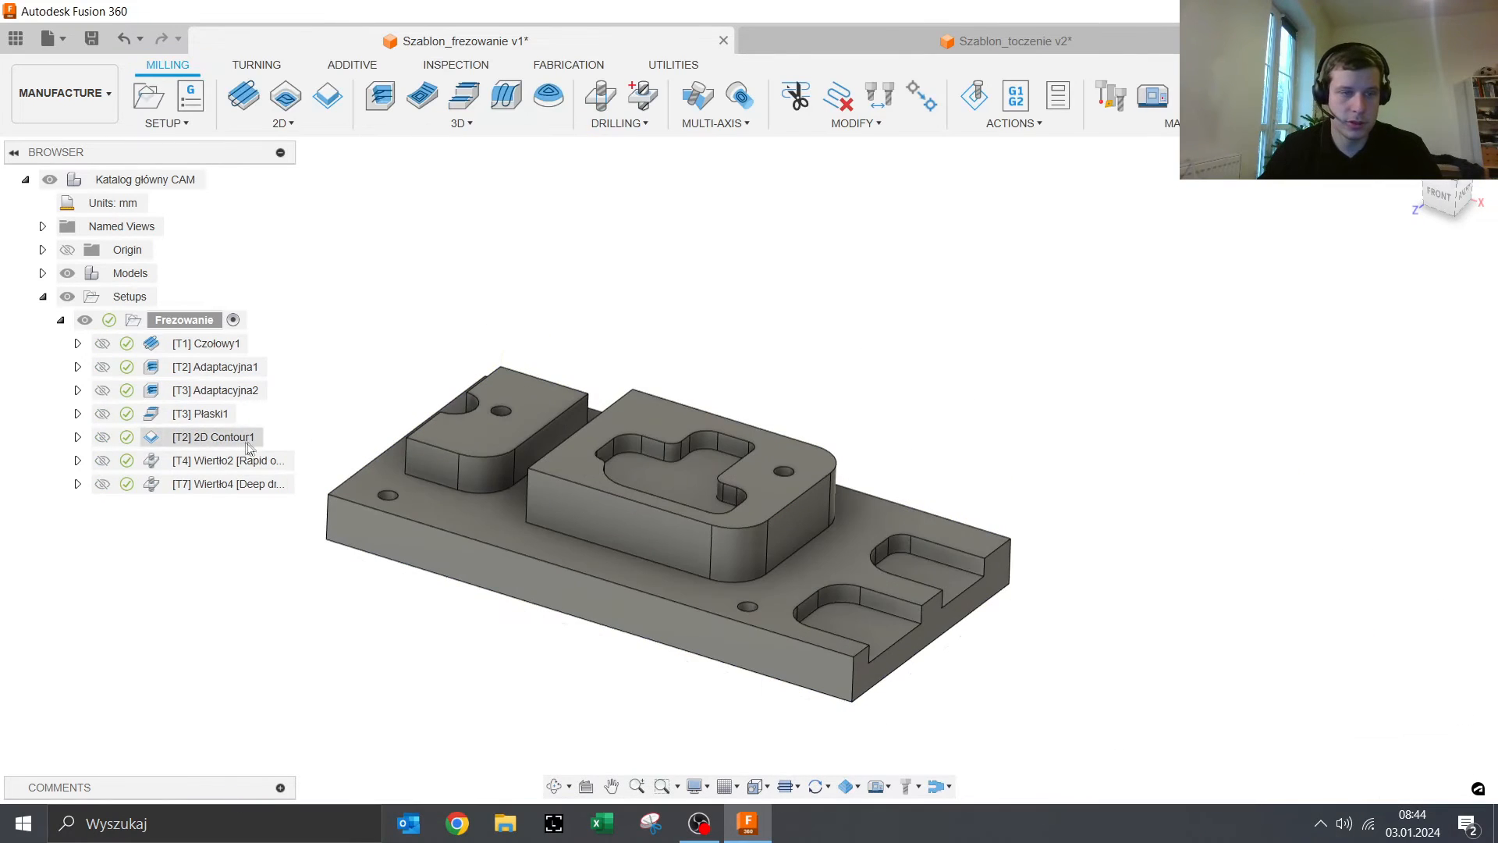
# Step: Simulate only the 2D Contour operation to check the cut along the outer walls, and close the simulation
pyautogui.click(988, 103)
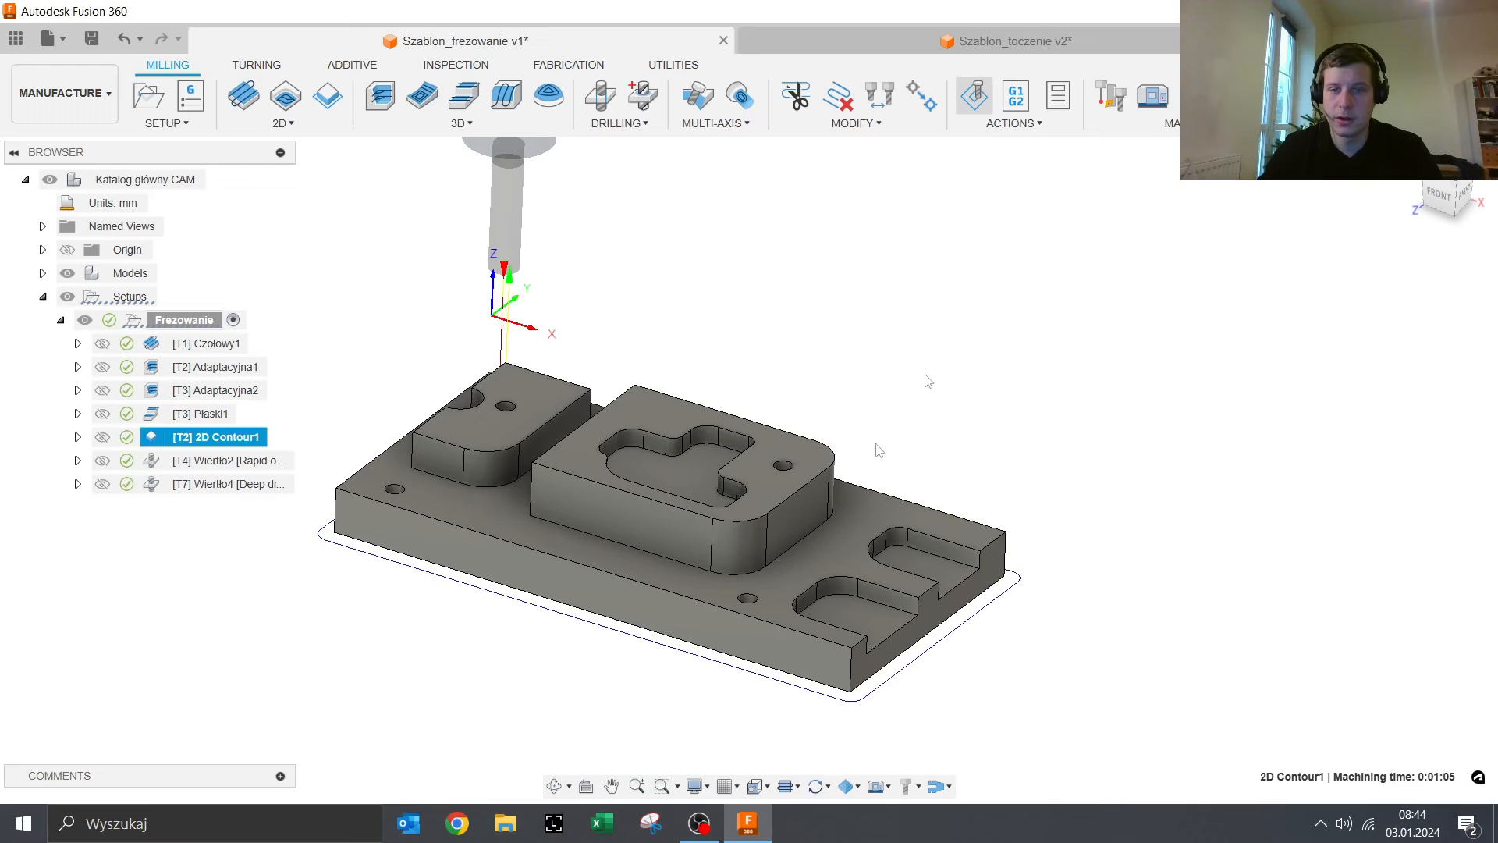
pyautogui.click(747, 710)
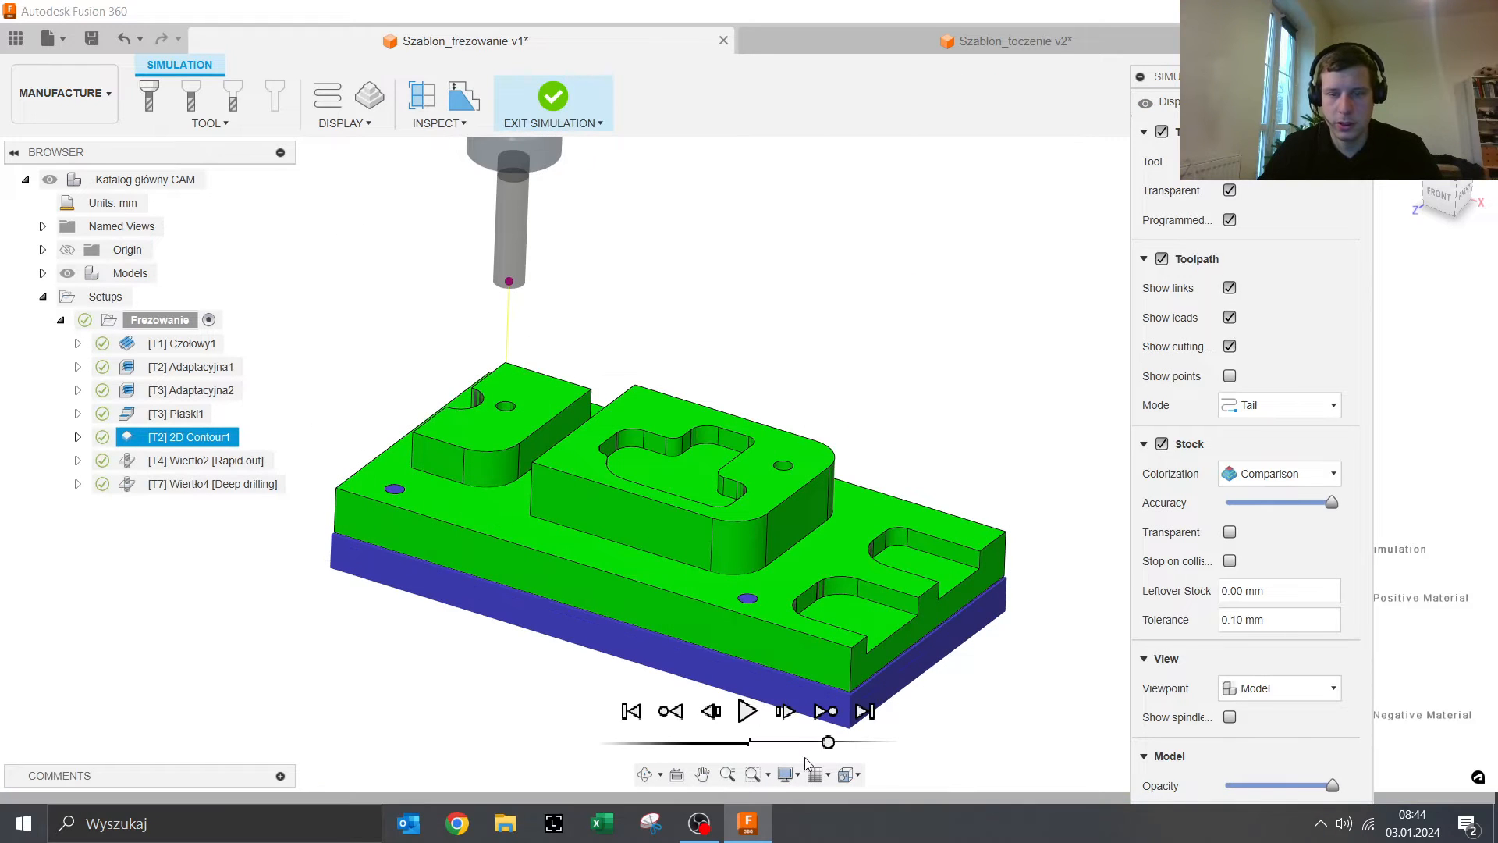
pyautogui.click(1145, 260)
pyautogui.click(1302, 676)
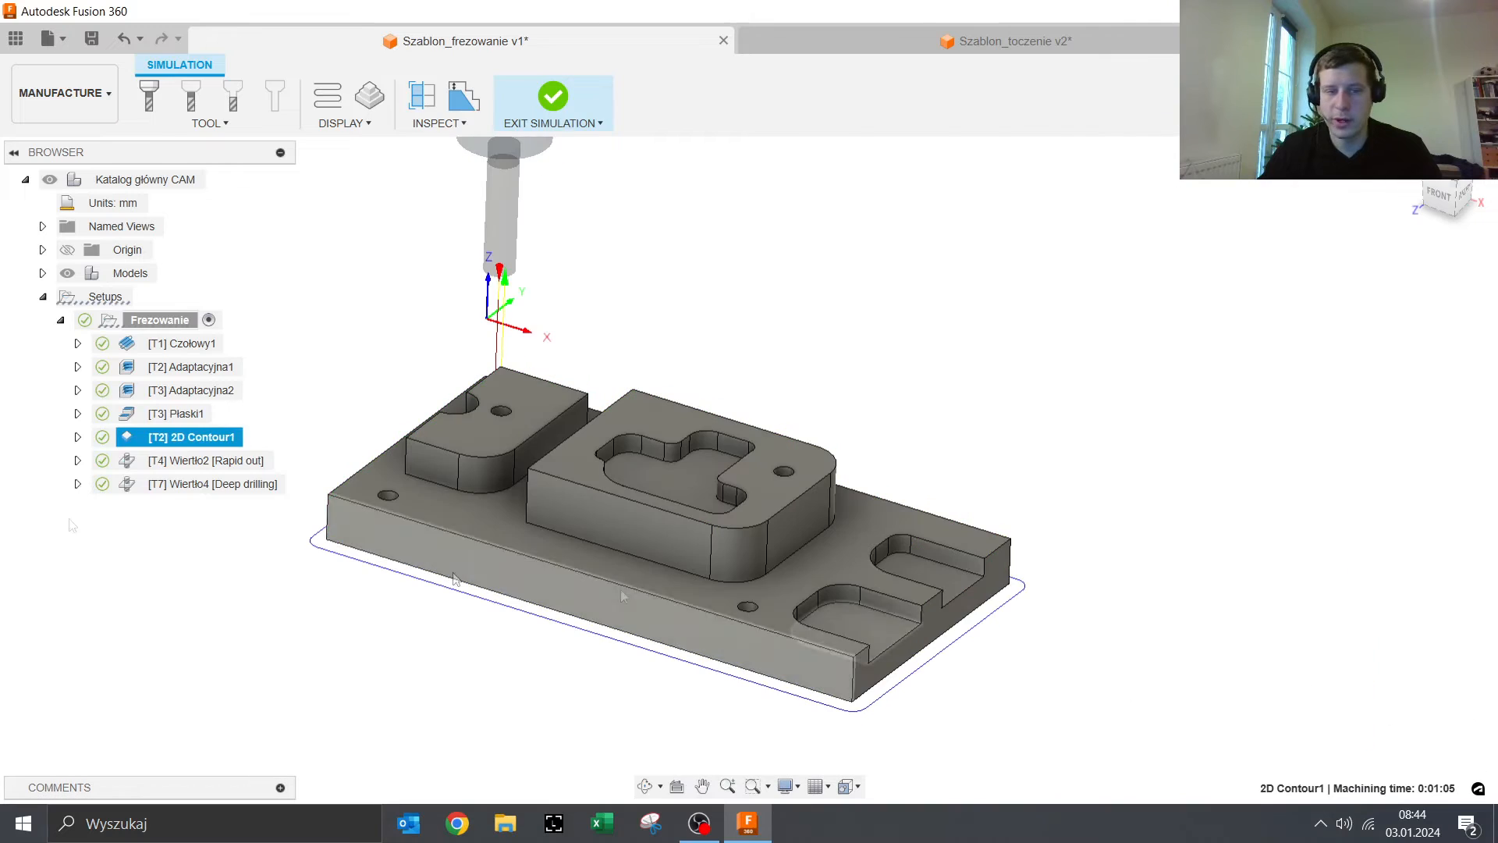
# Step: Examine the passes and geometry settings of the Płaski1 operation, and leave them without saving changes
pyautogui.rightClick(222, 414)
pyautogui.click(368, 10)
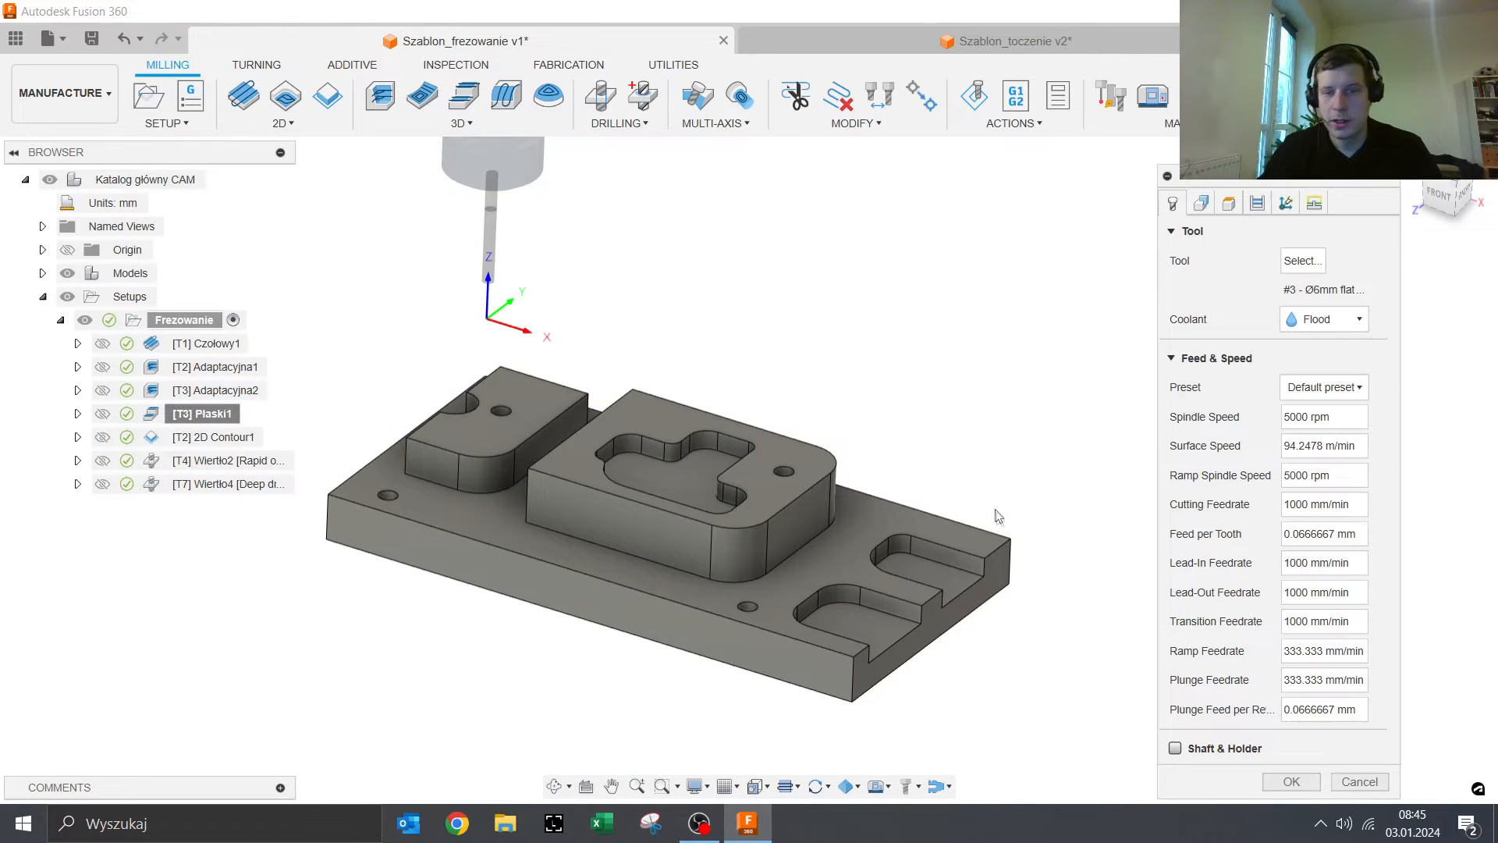
pyautogui.click(1259, 202)
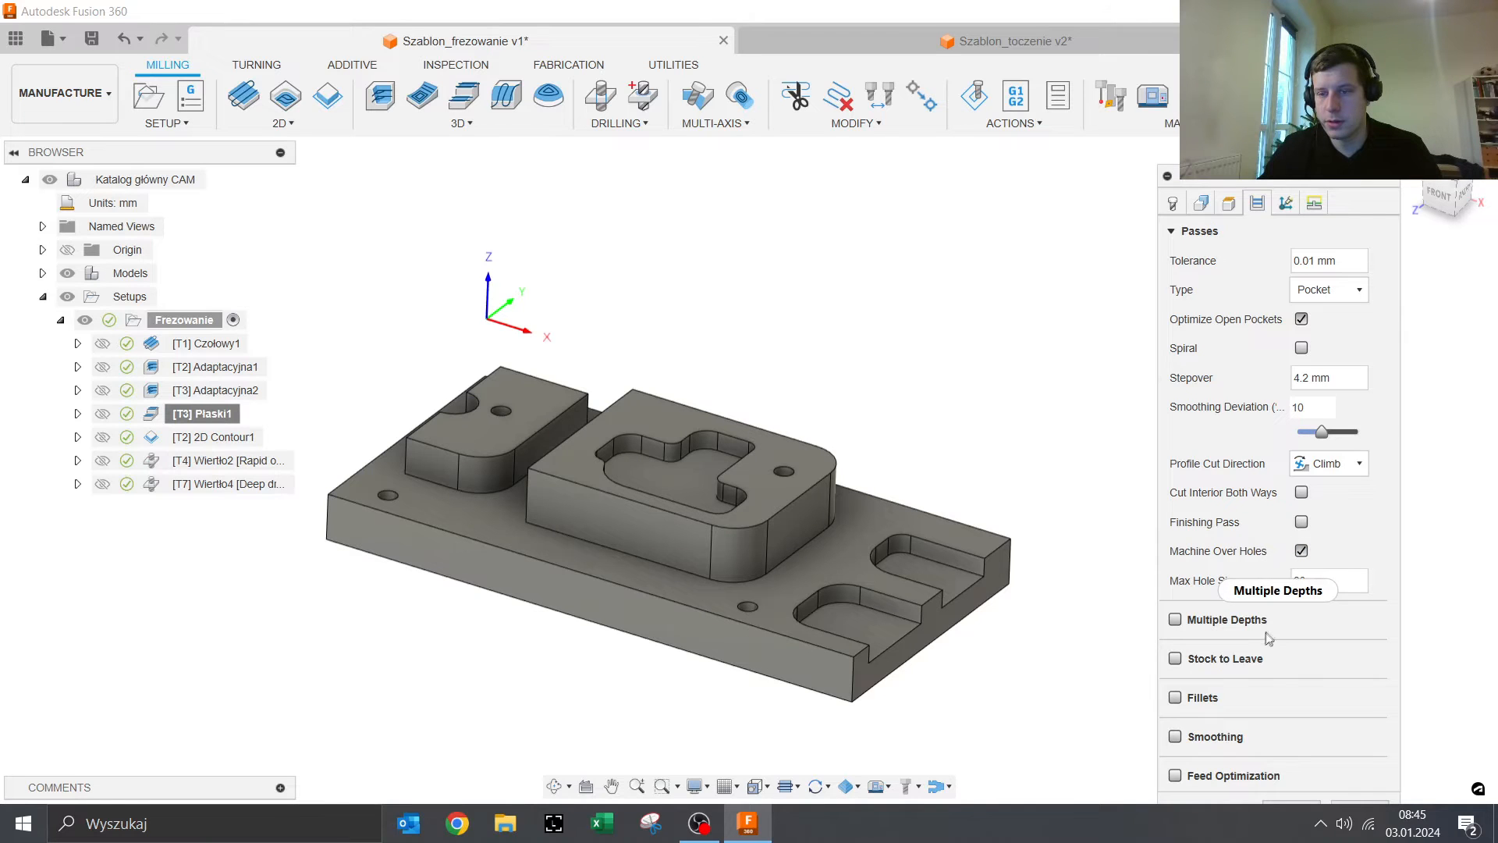
pyautogui.moveTo(1290, 180); pyautogui.dragTo(1258, 56)
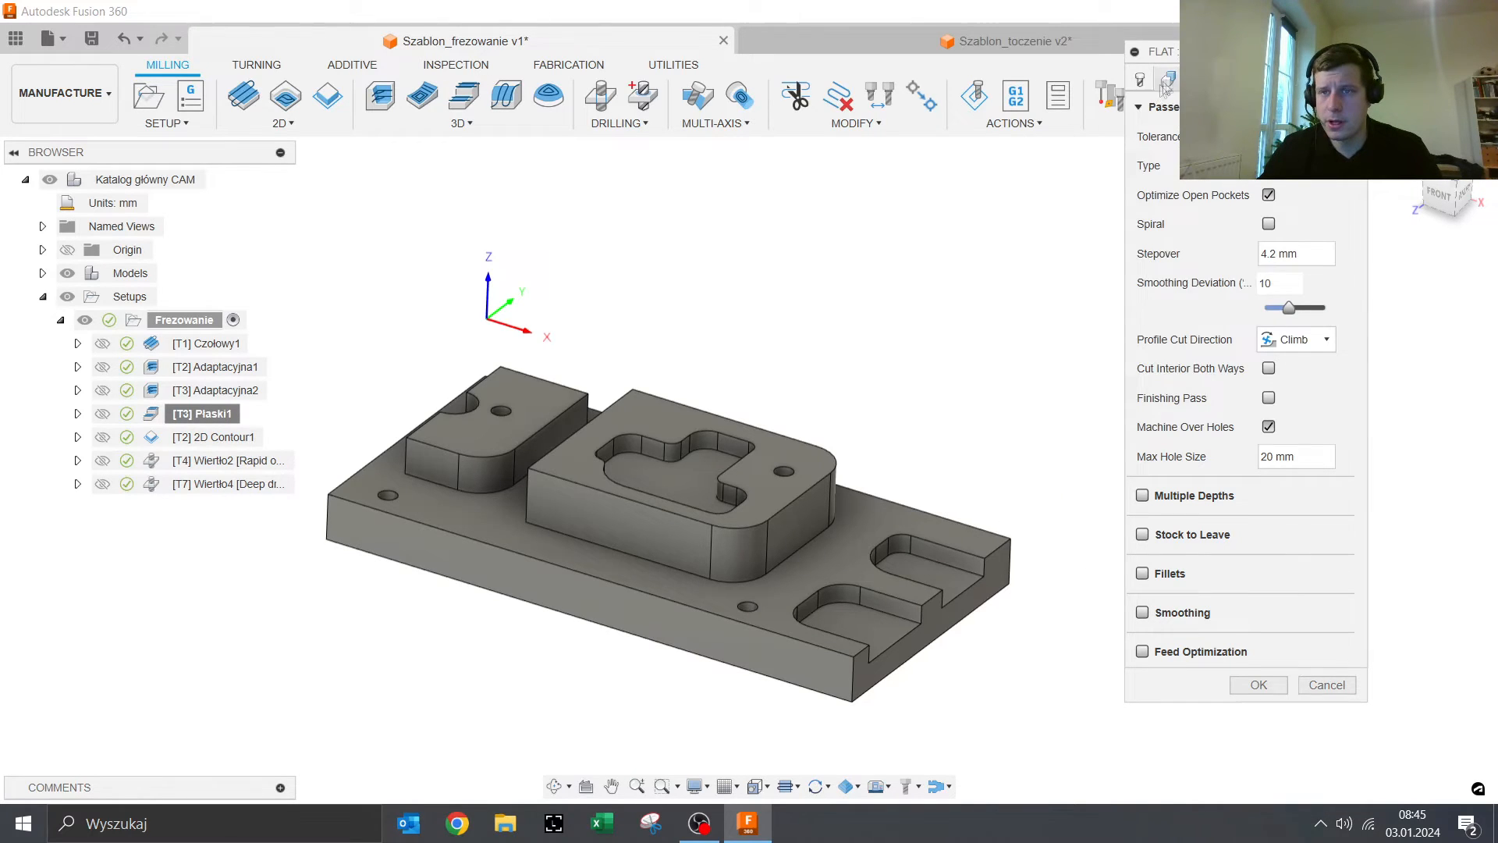
pyautogui.click(1166, 81)
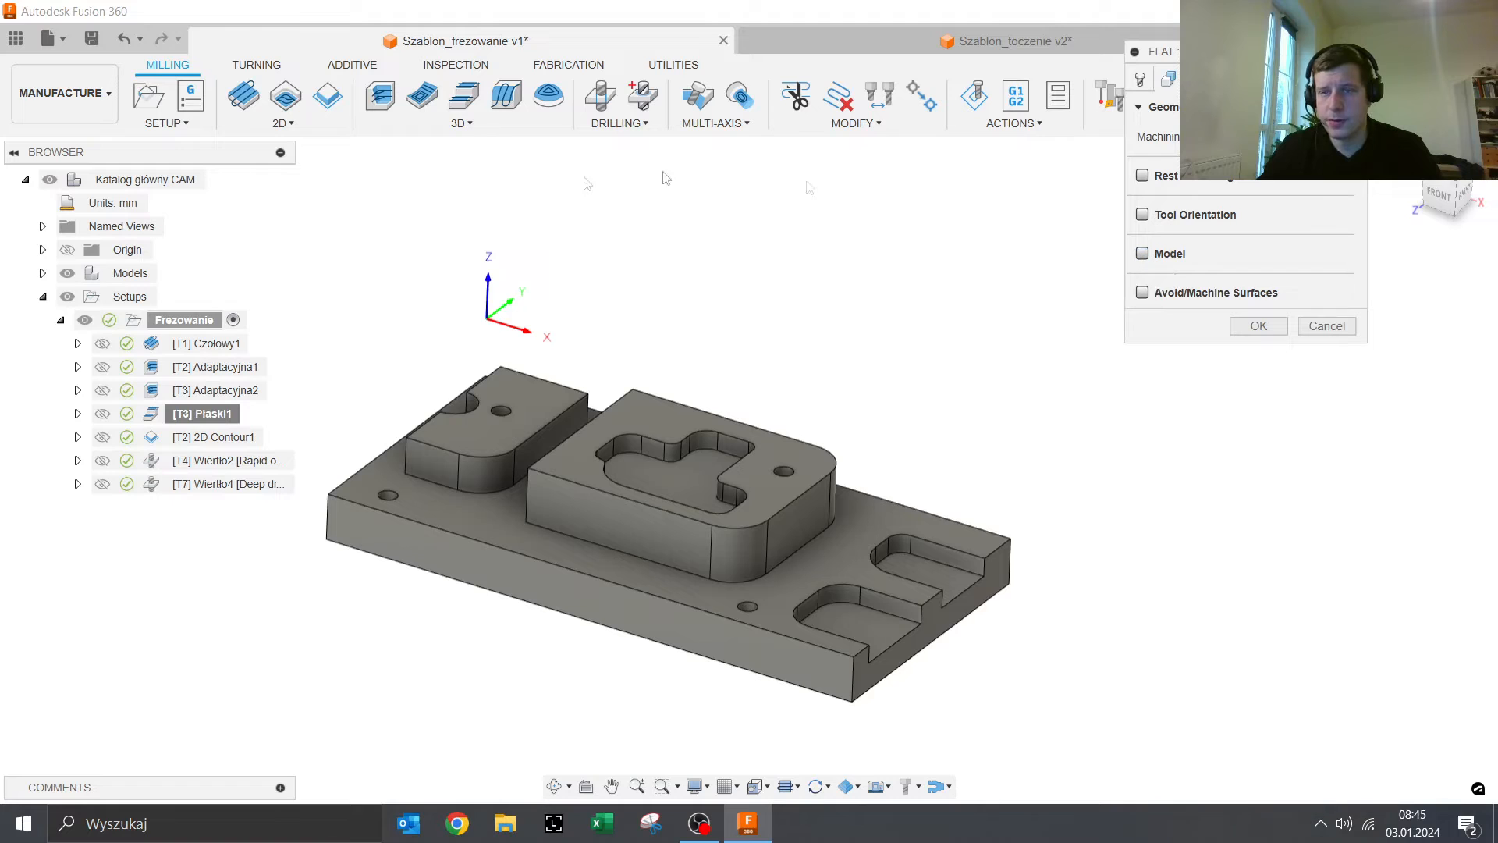
pyautogui.click(1331, 326)
# Step: Switch to the Design workspace and close the four round hole openings with surface patches created as new bodies
pyautogui.click(74, 90)
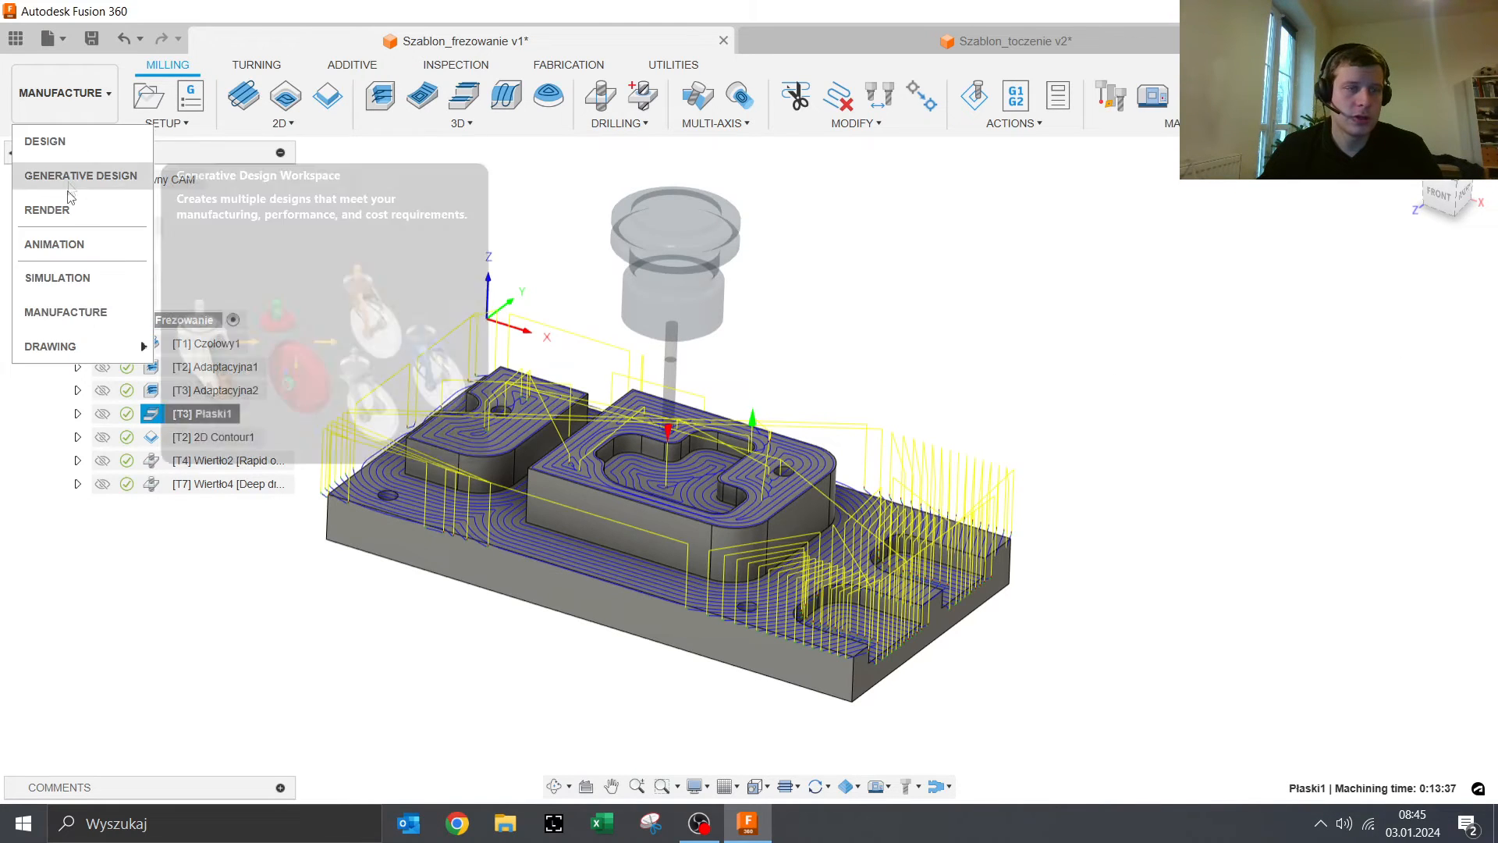
pyautogui.click(68, 143)
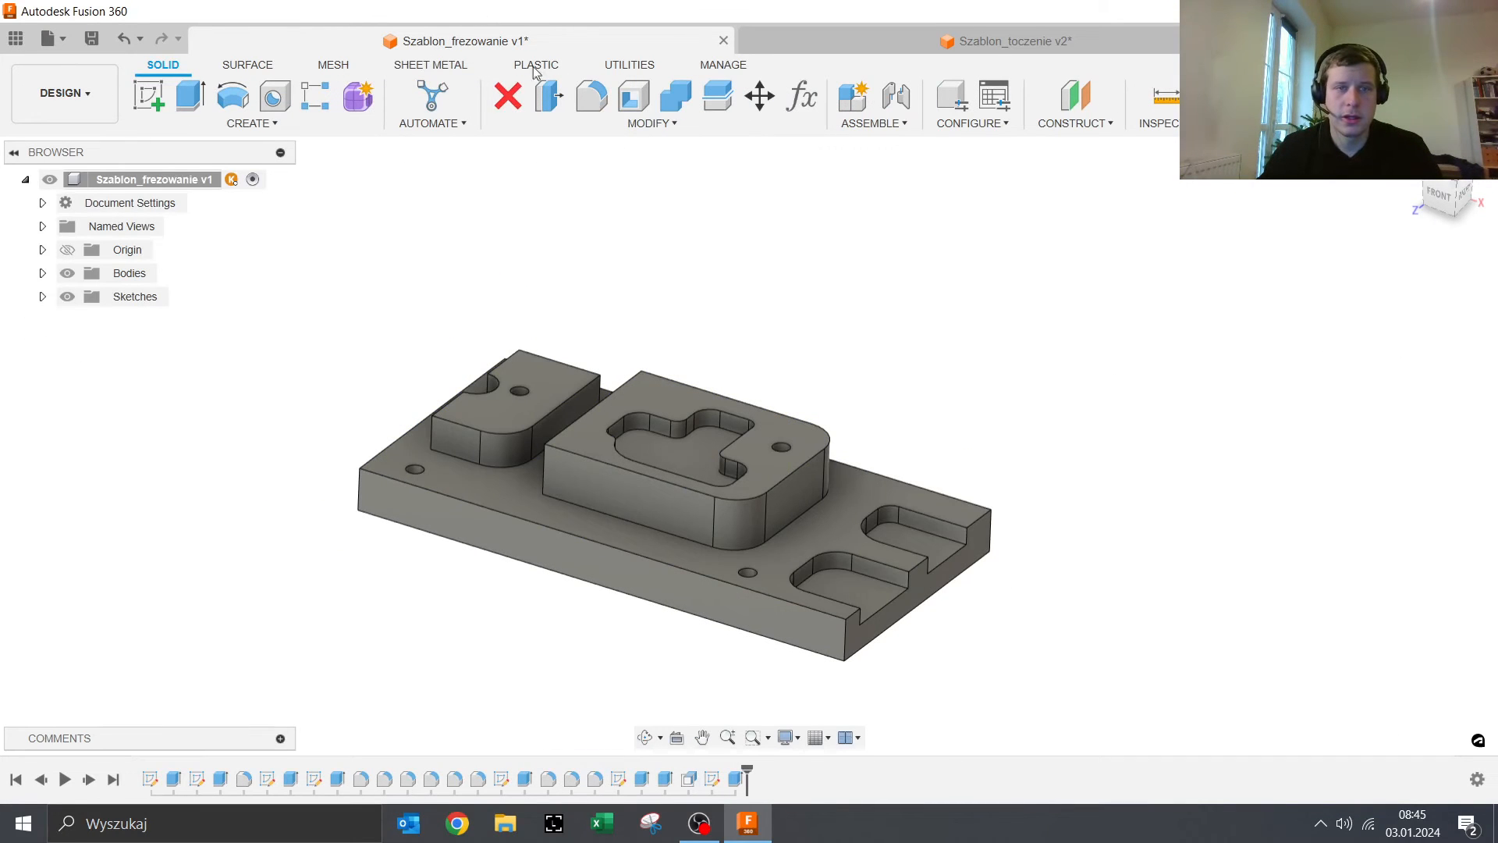
pyautogui.click(249, 66)
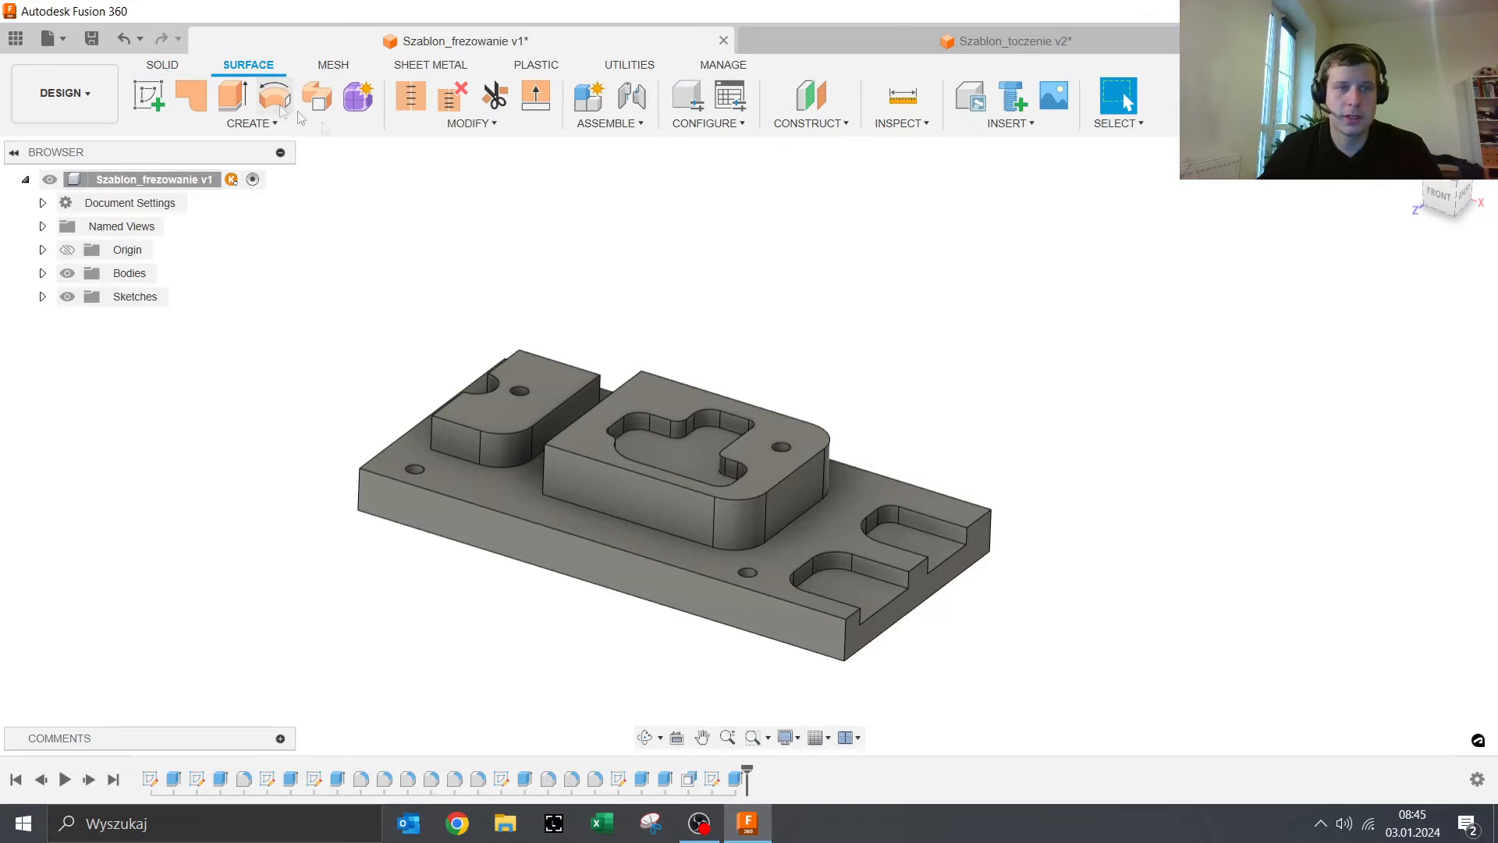
pyautogui.click(191, 97)
pyautogui.click(420, 473)
pyautogui.scroll(3, 516, 394)
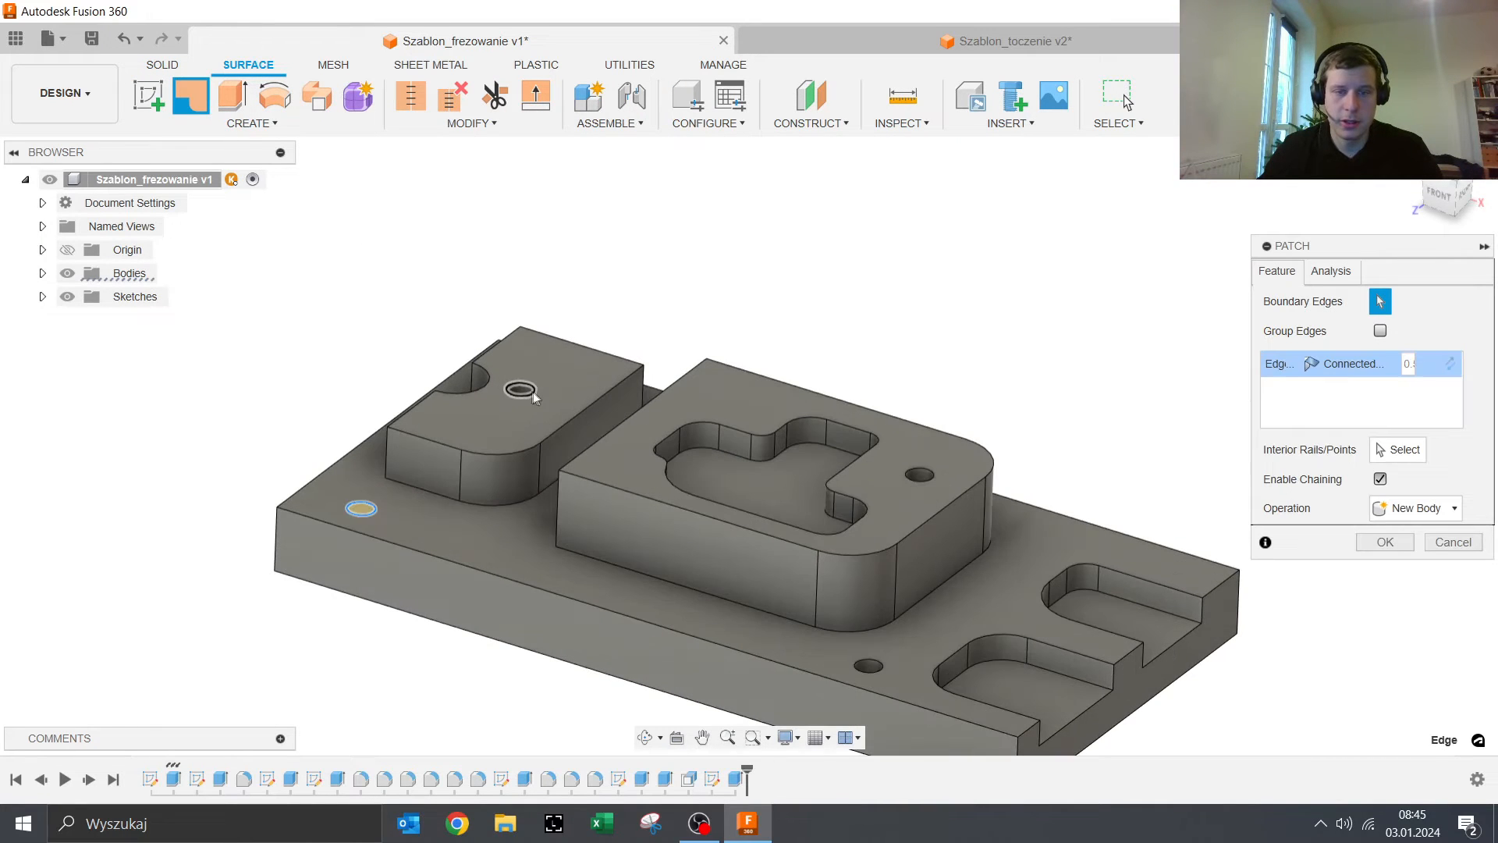
pyautogui.click(520, 390)
pyautogui.click(917, 476)
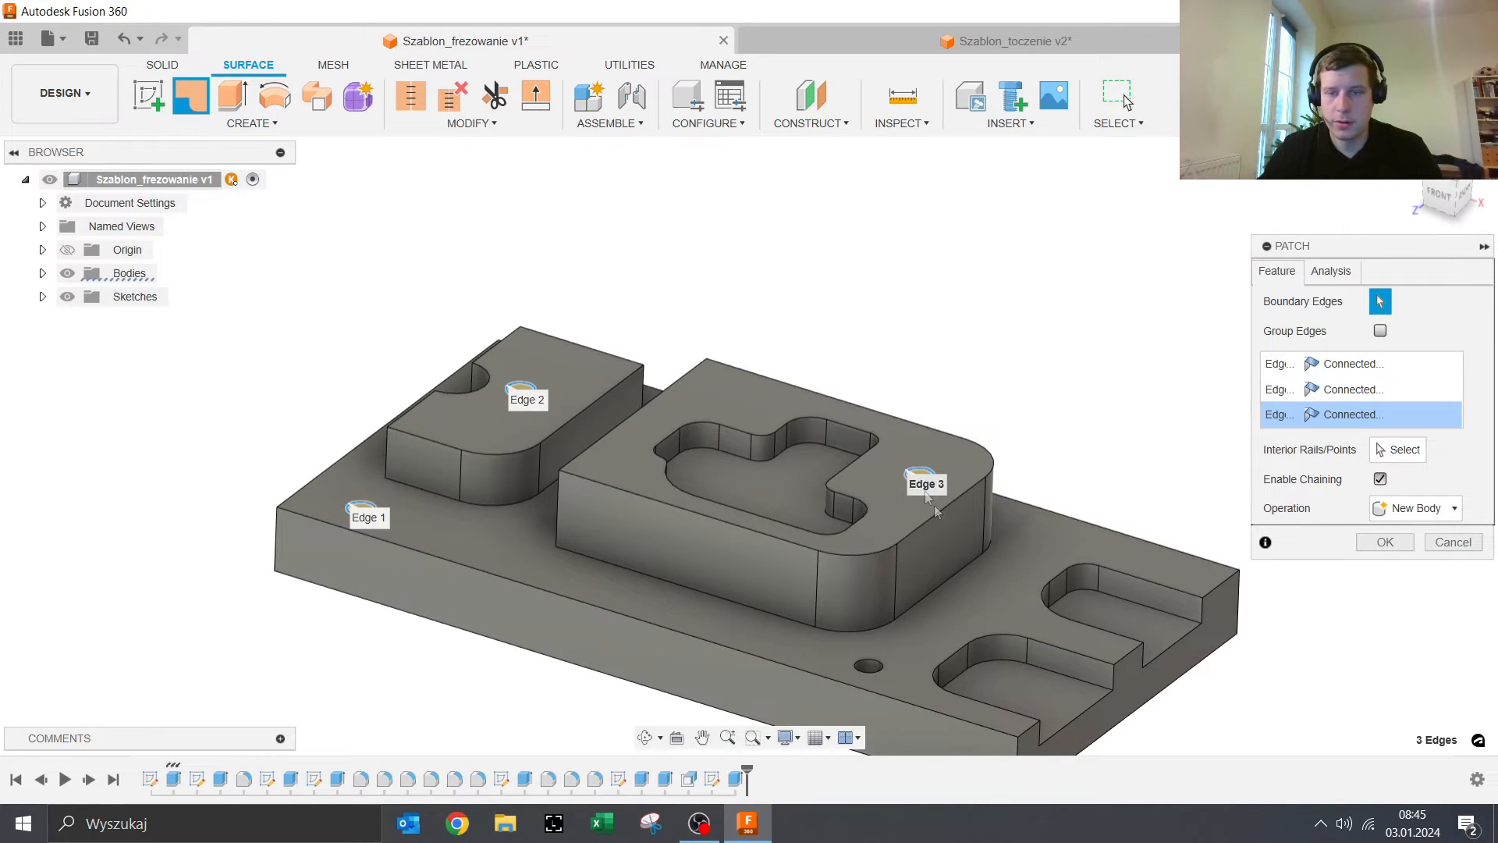
pyautogui.click(868, 665)
pyautogui.click(1386, 568)
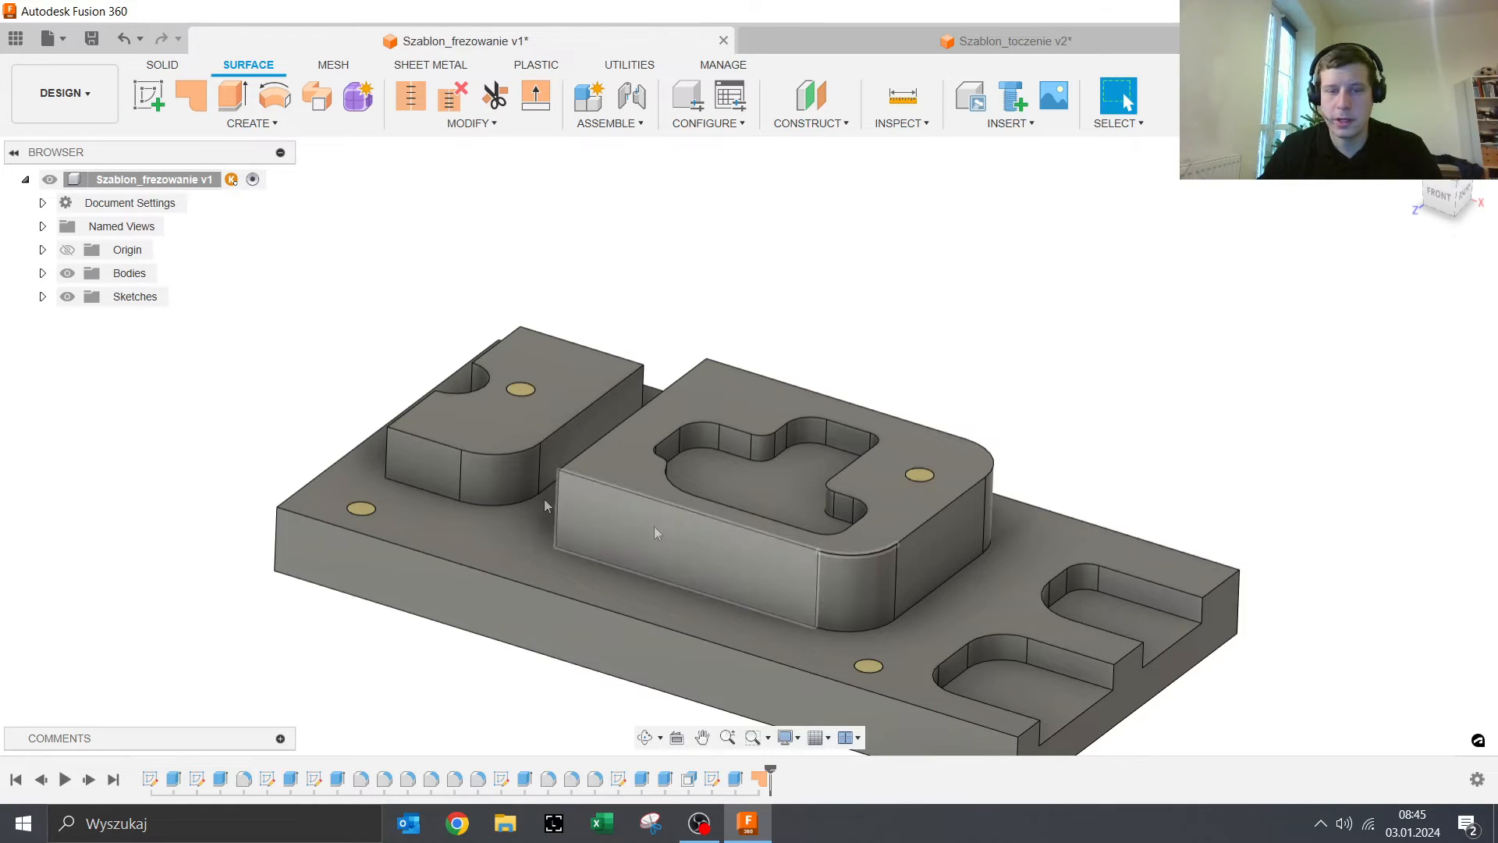
# Step: Return to the Manufacture workspace and enable the Model surfaces option in Płaski1's geometry, leaving its selection empty
pyautogui.click(64, 93)
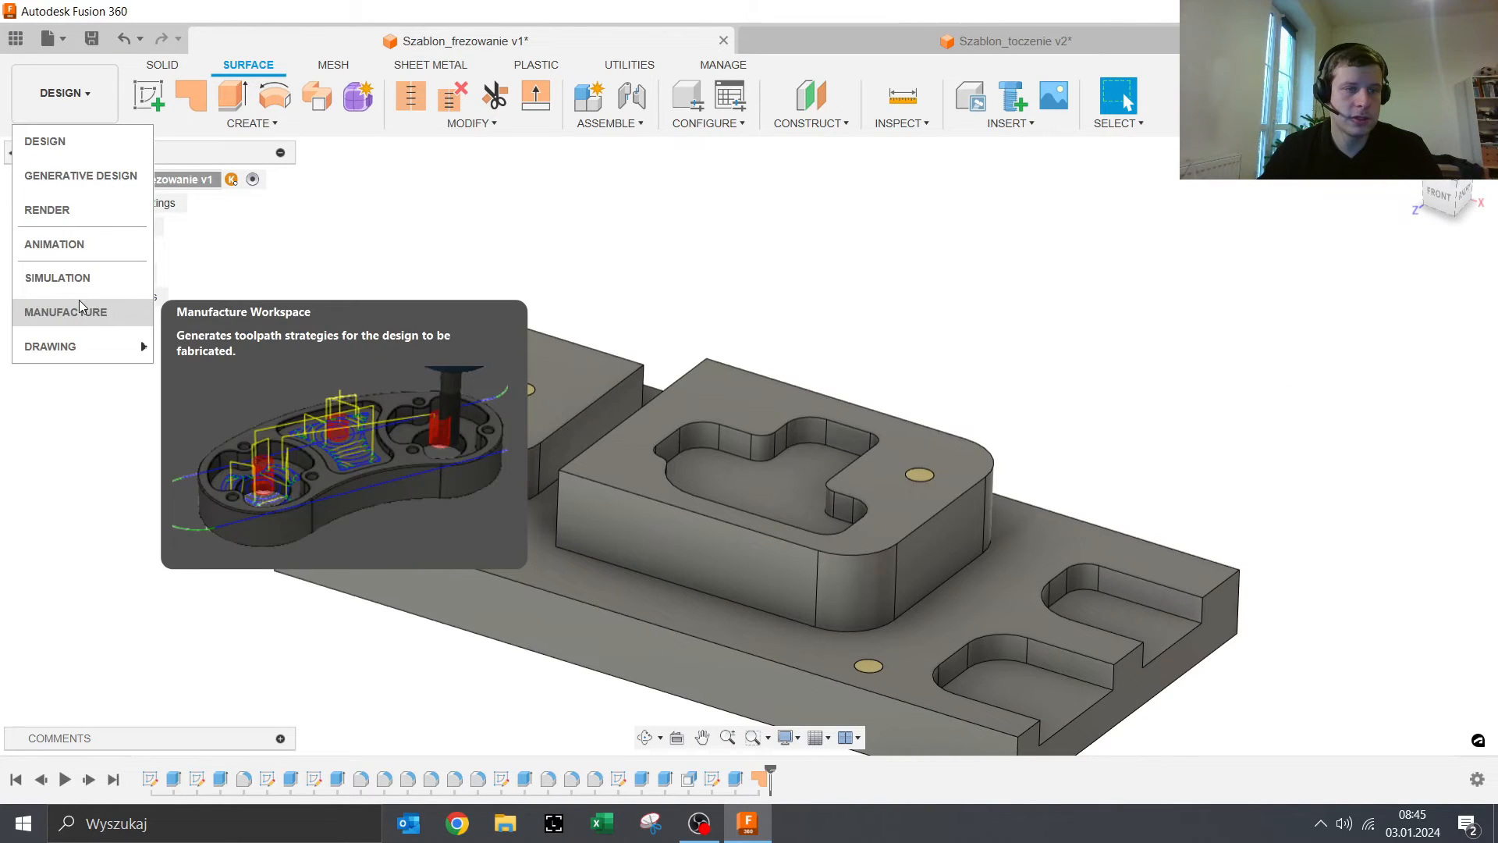
pyautogui.click(82, 313)
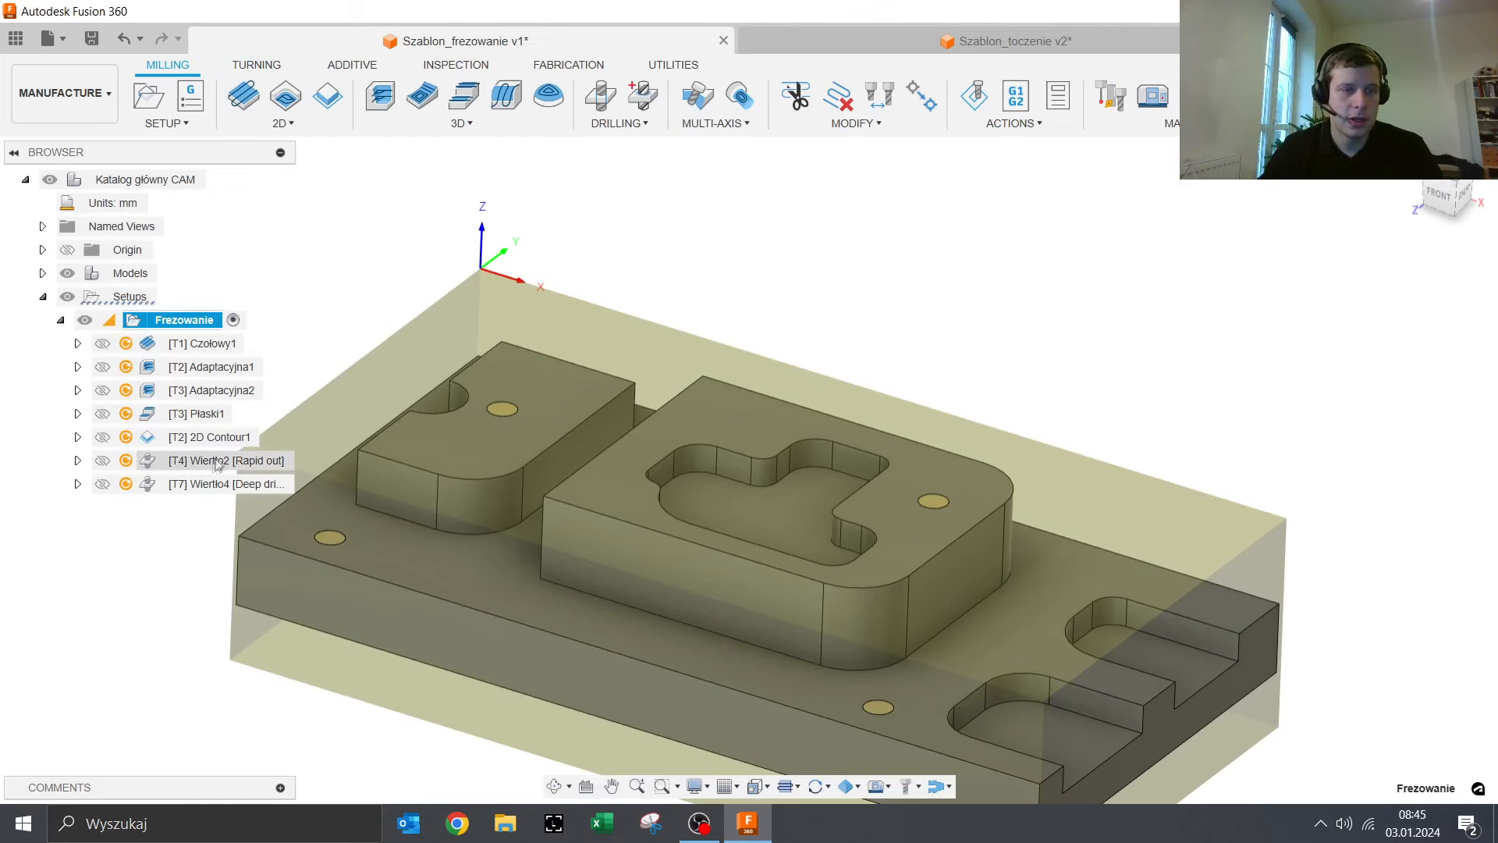
pyautogui.click(216, 415)
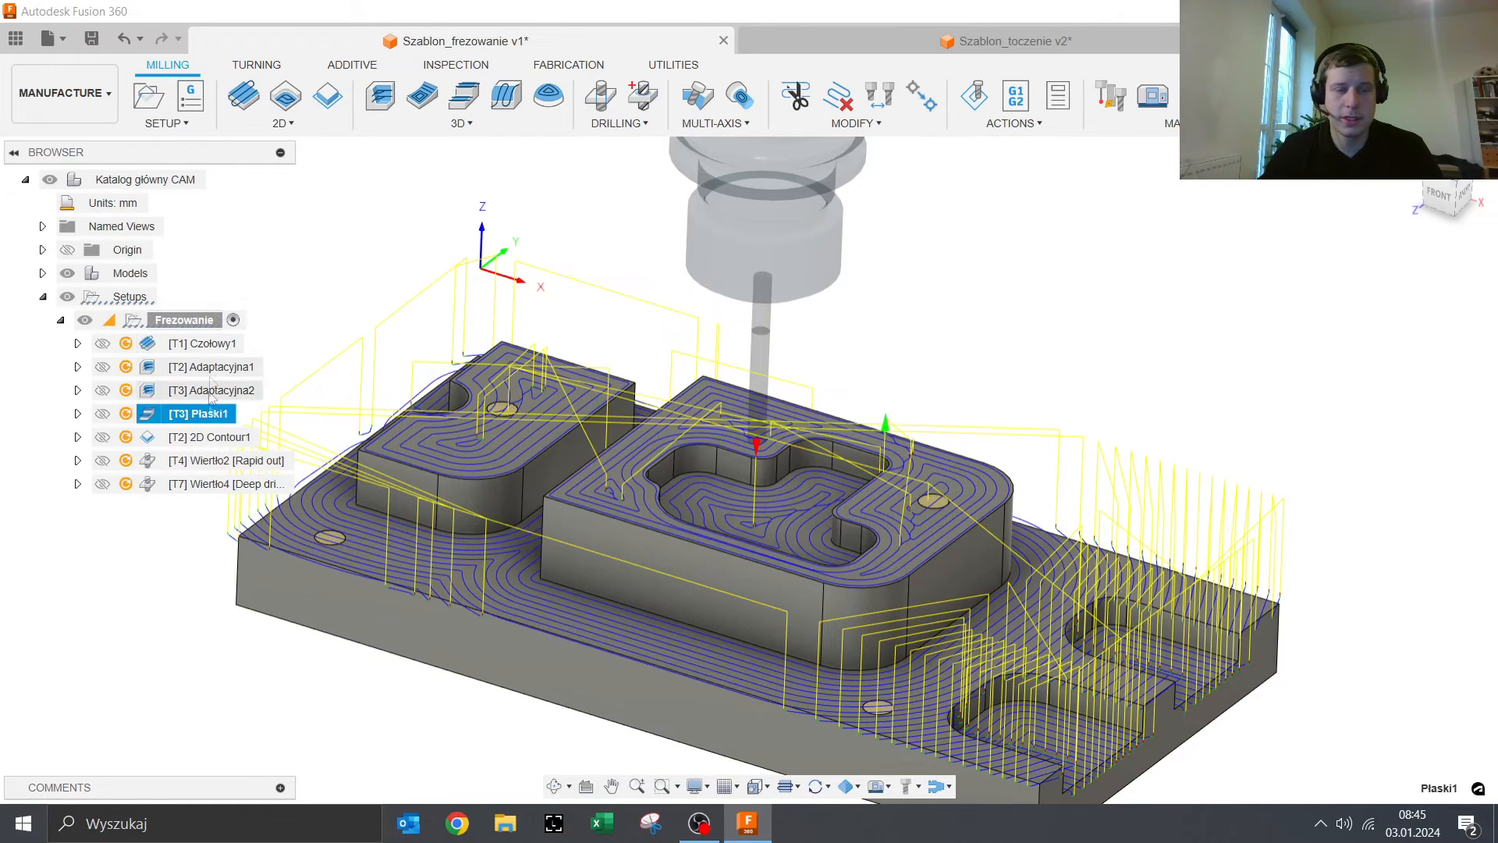
pyautogui.rightClick(219, 427)
pyautogui.click(511, 14)
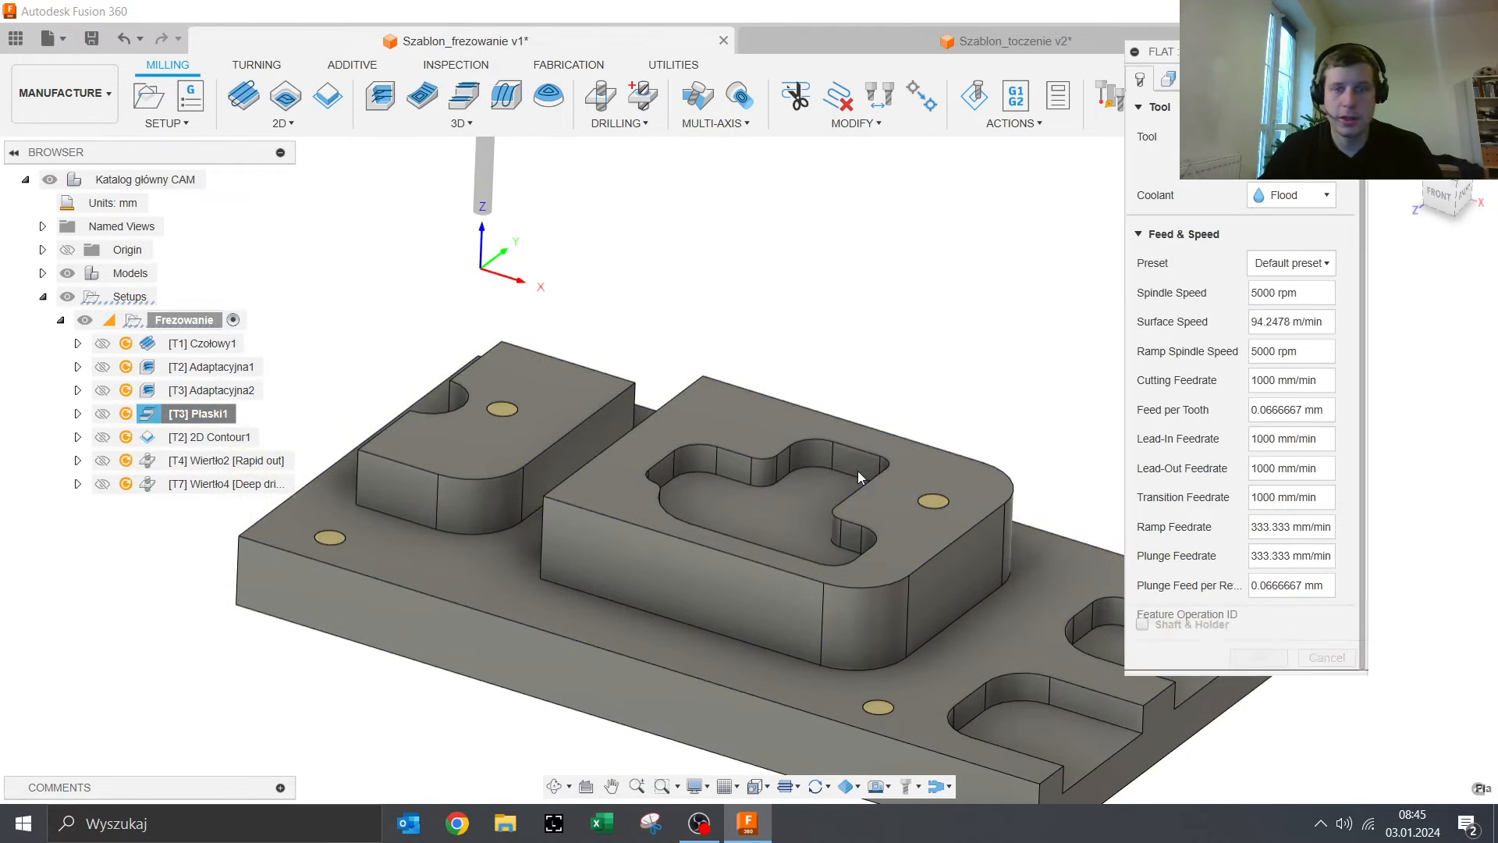
pyautogui.click(1168, 79)
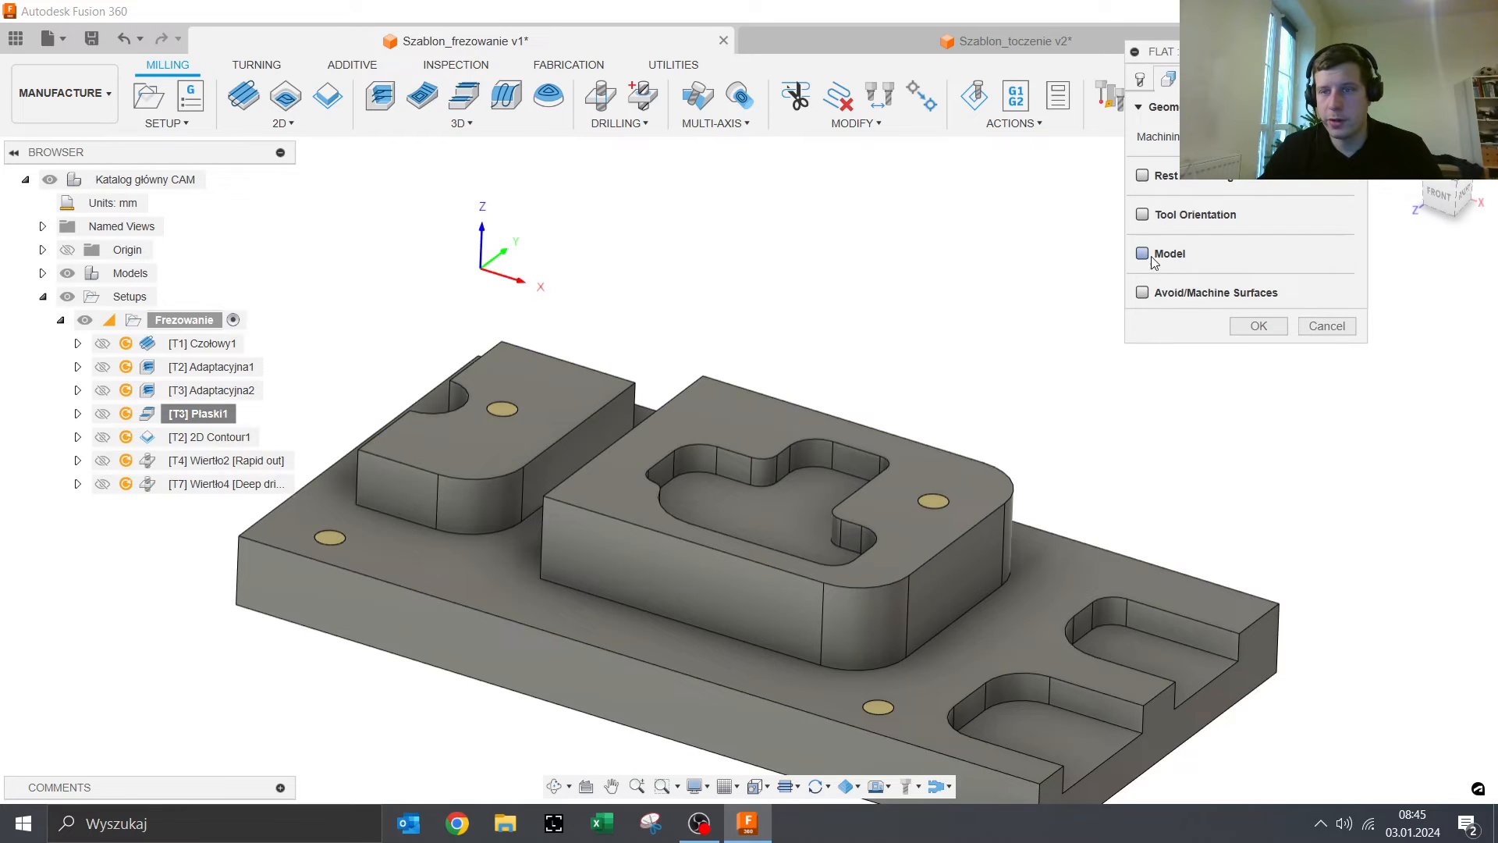
pyautogui.click(1151, 258)
pyautogui.click(513, 447)
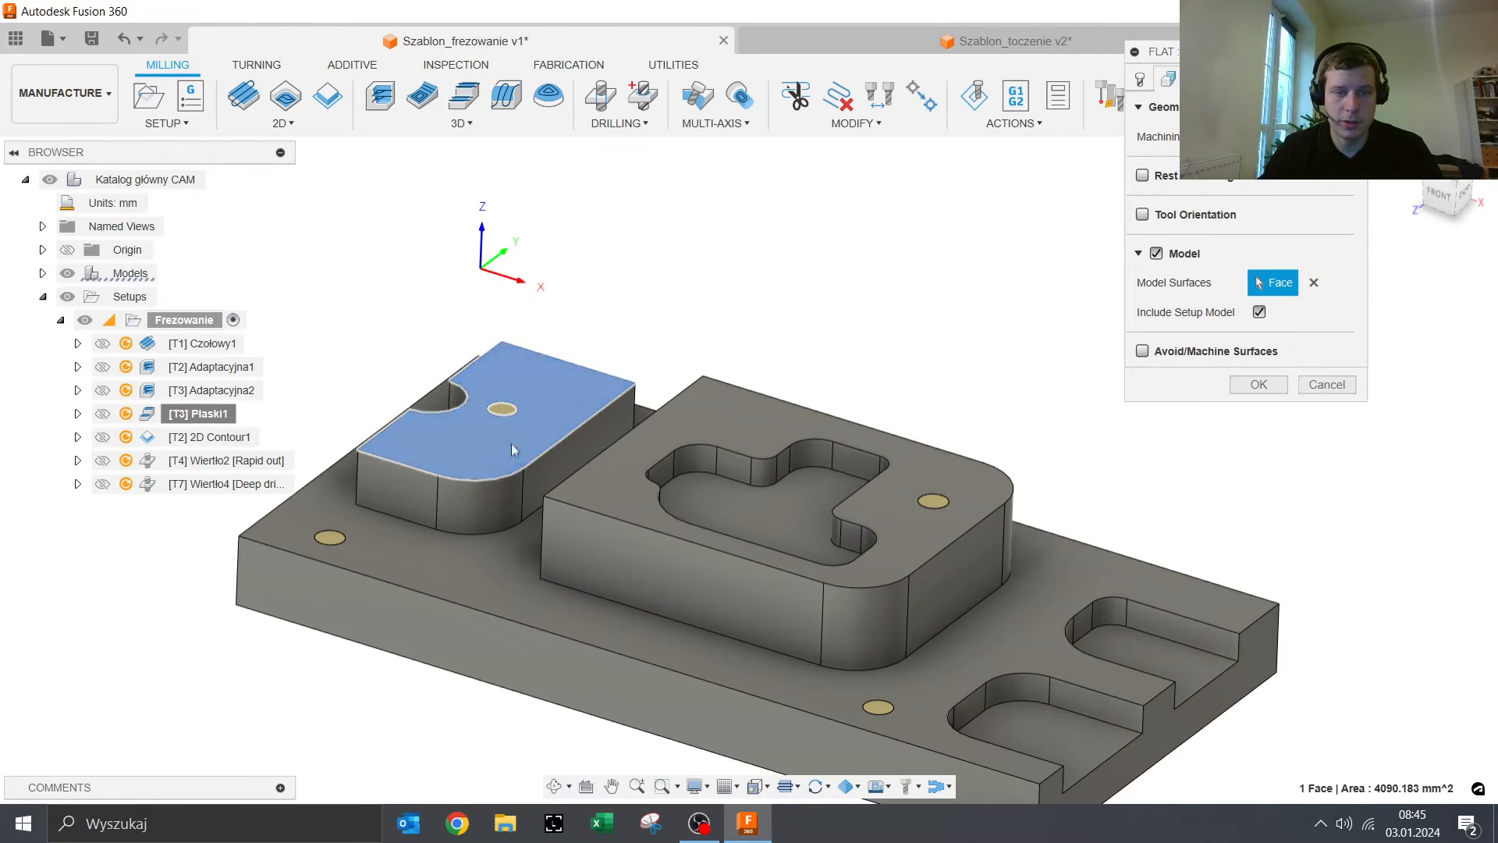
pyautogui.click(1313, 284)
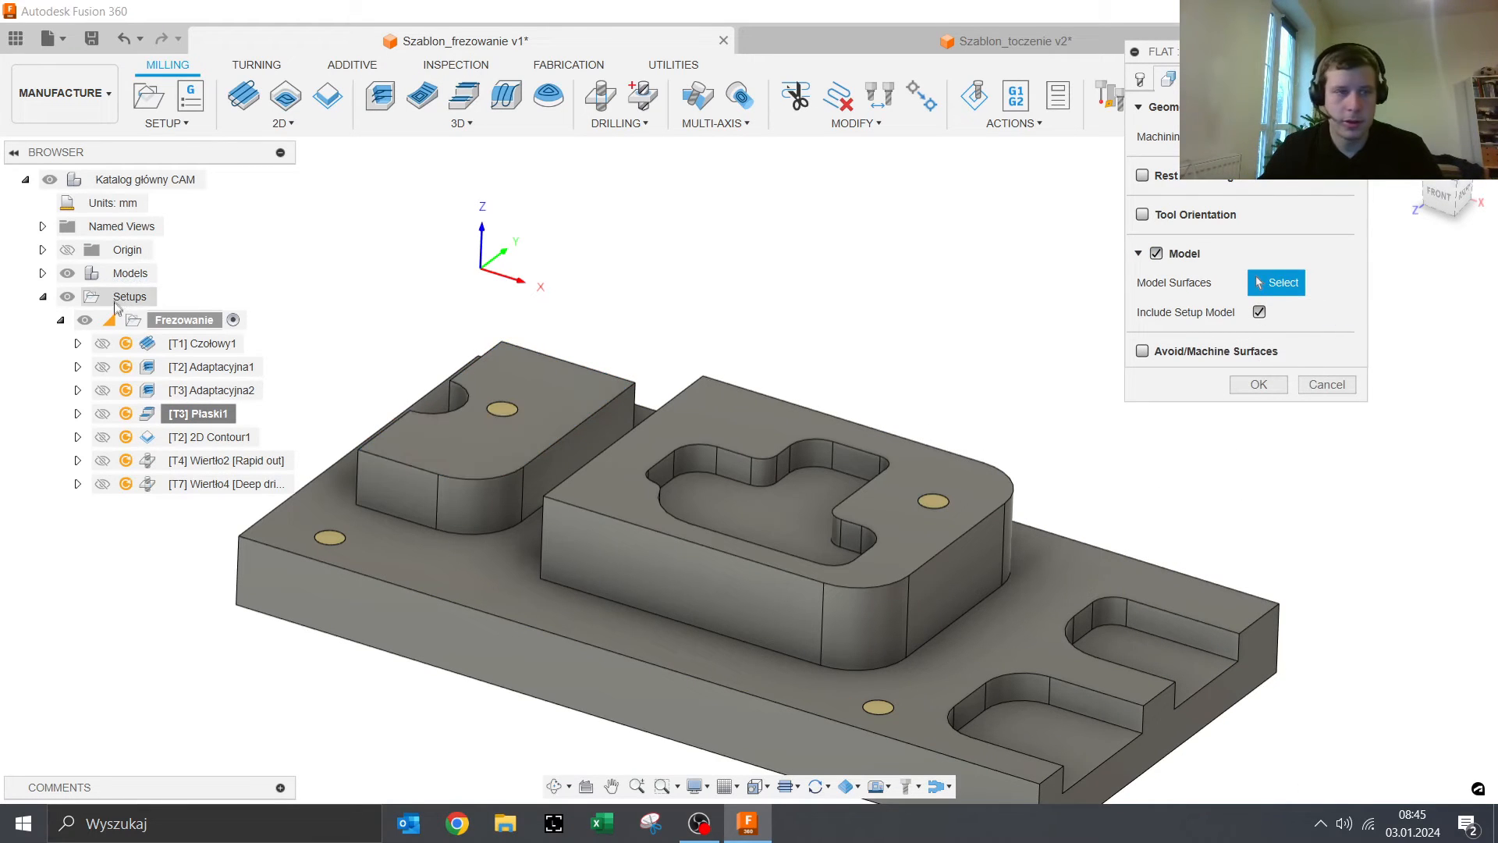
# Step: Add the patch bodies Body2 to Body5 as model surfaces of Płaski1, keeping the setup model included, and regenerate the operation
pyautogui.click(42, 274)
pyautogui.click(60, 296)
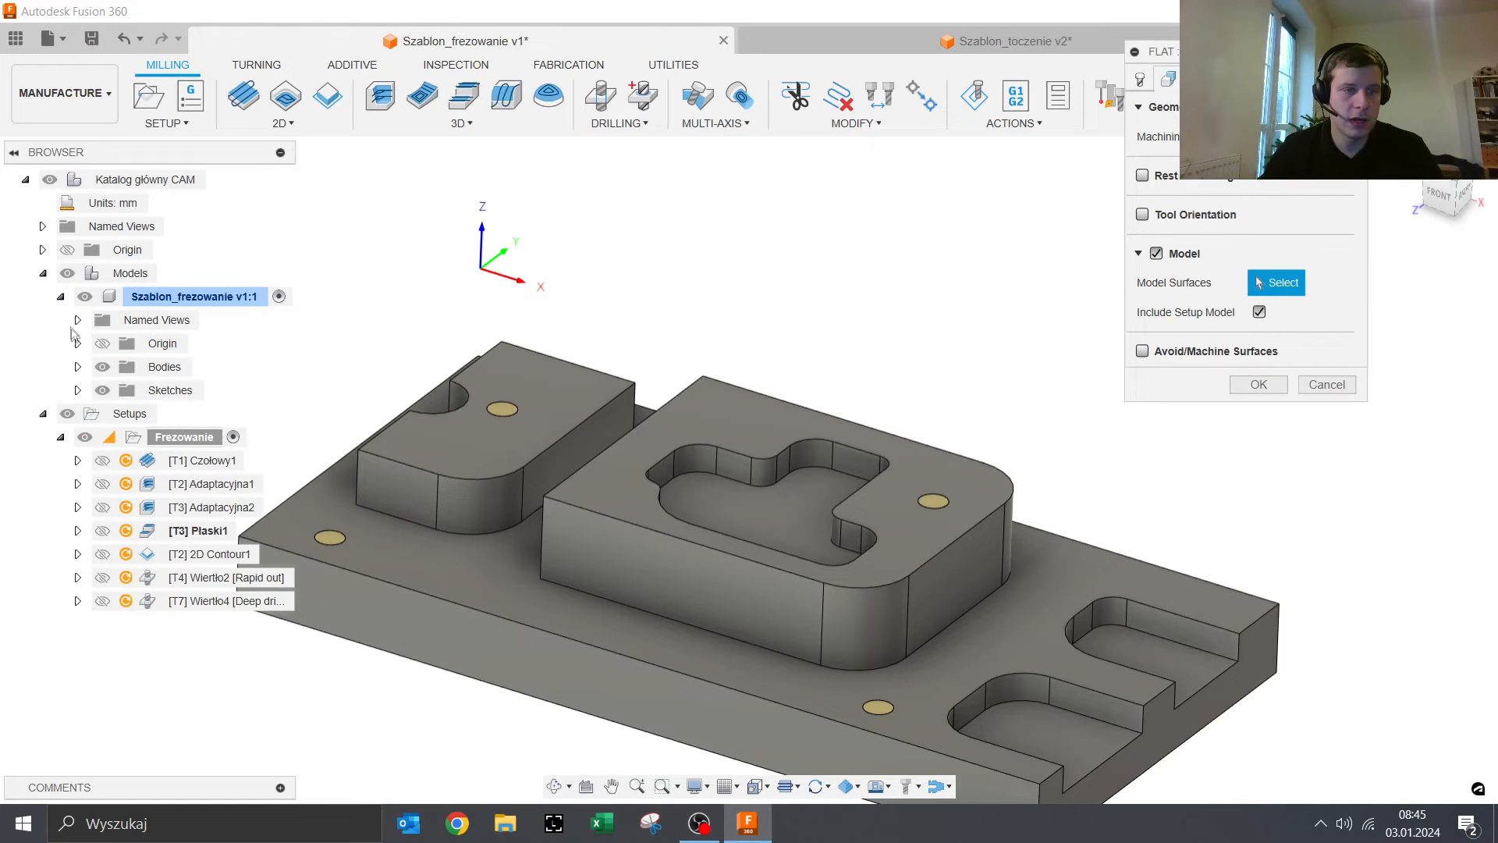
pyautogui.click(78, 367)
pyautogui.click(181, 439)
pyautogui.click(181, 484)
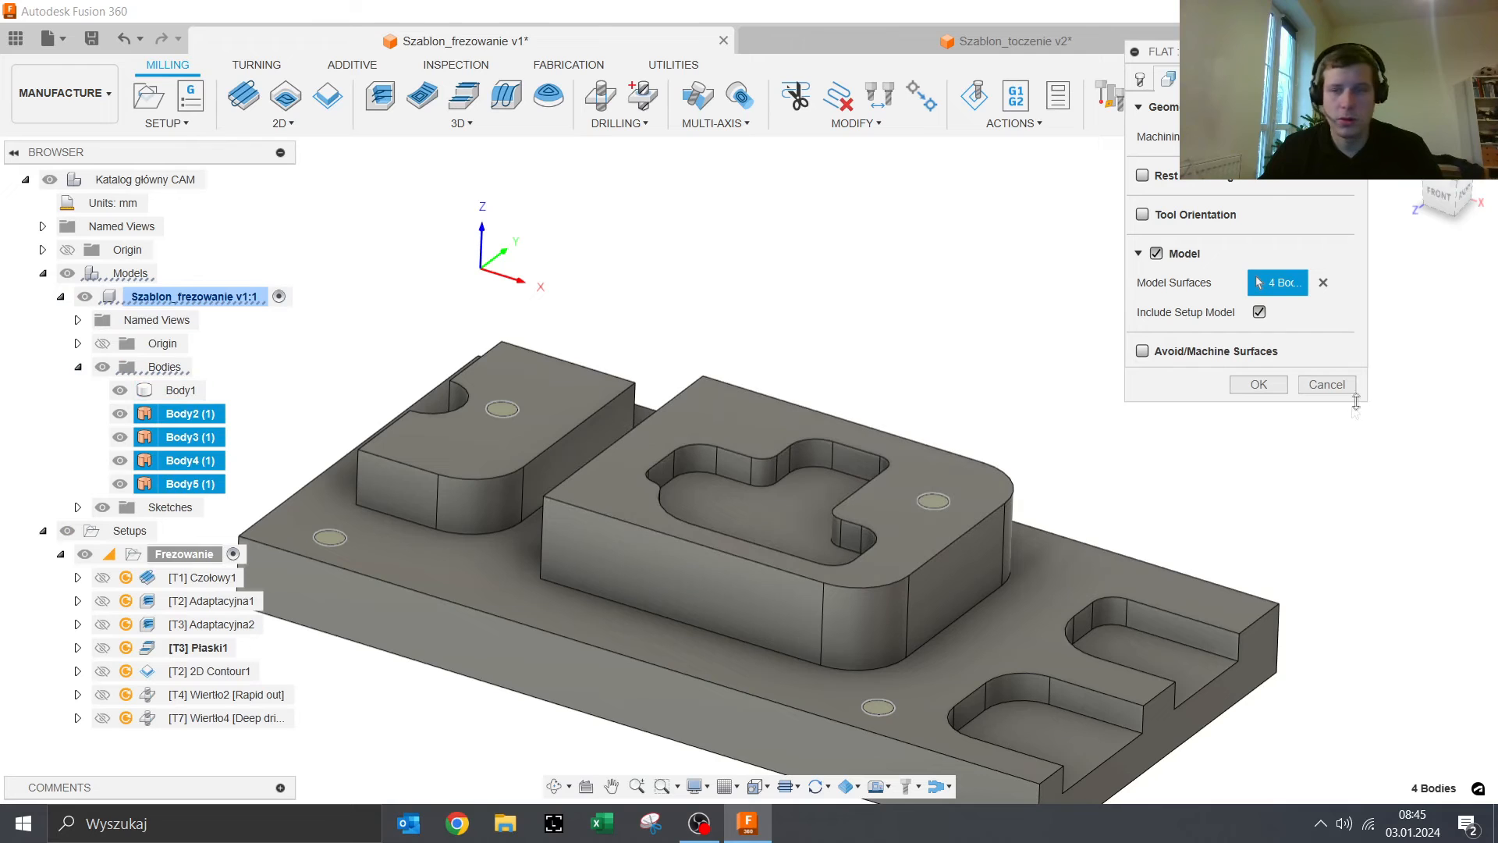
pyautogui.click(1262, 385)
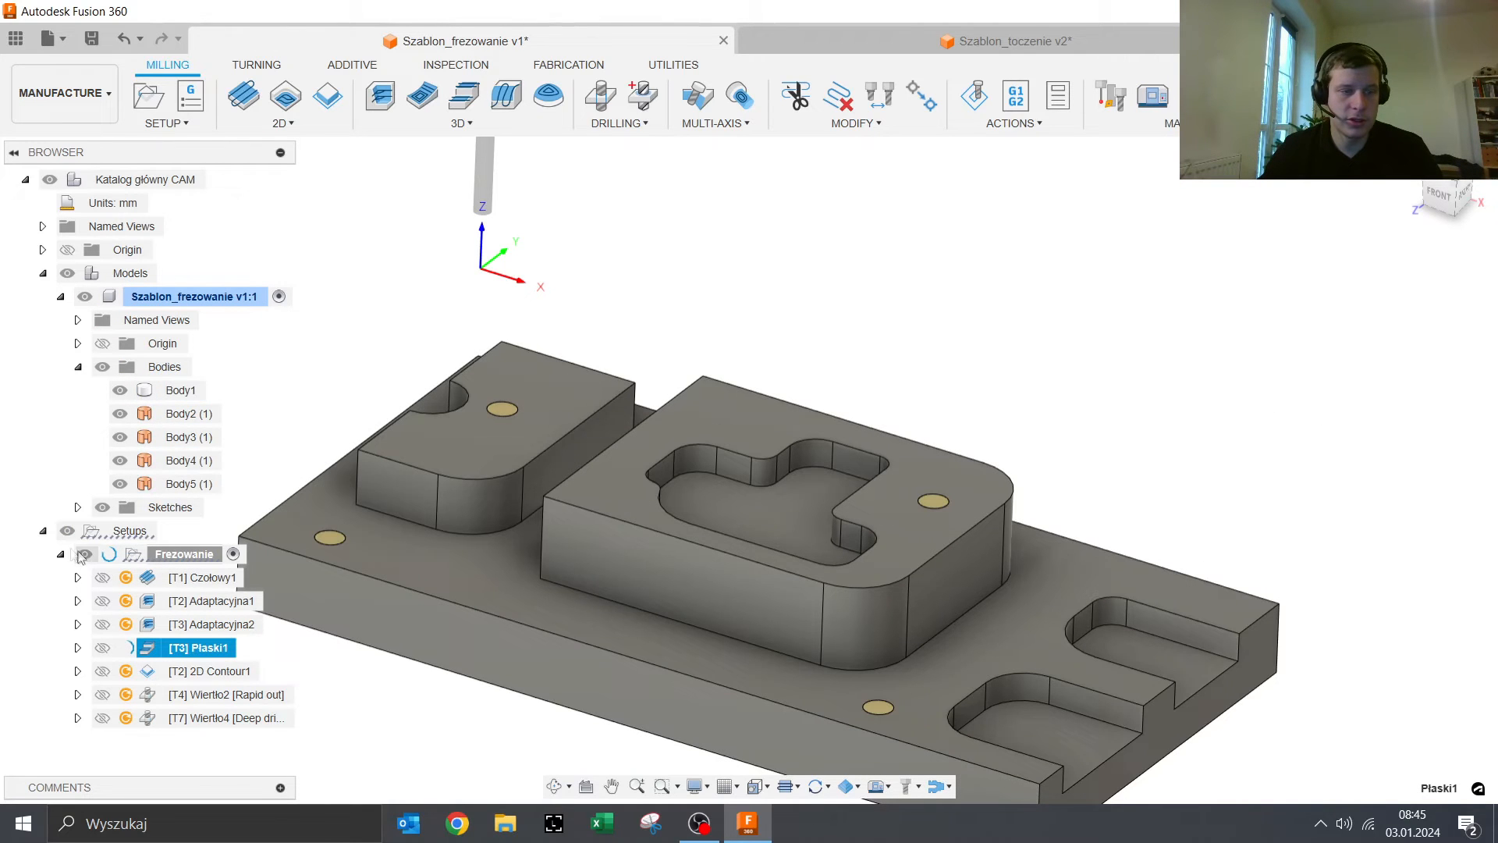
# Step: Generate the outdated toolpaths of the Frezowanie setup, skipping operations that do not require regeneration
pyautogui.click(61, 554)
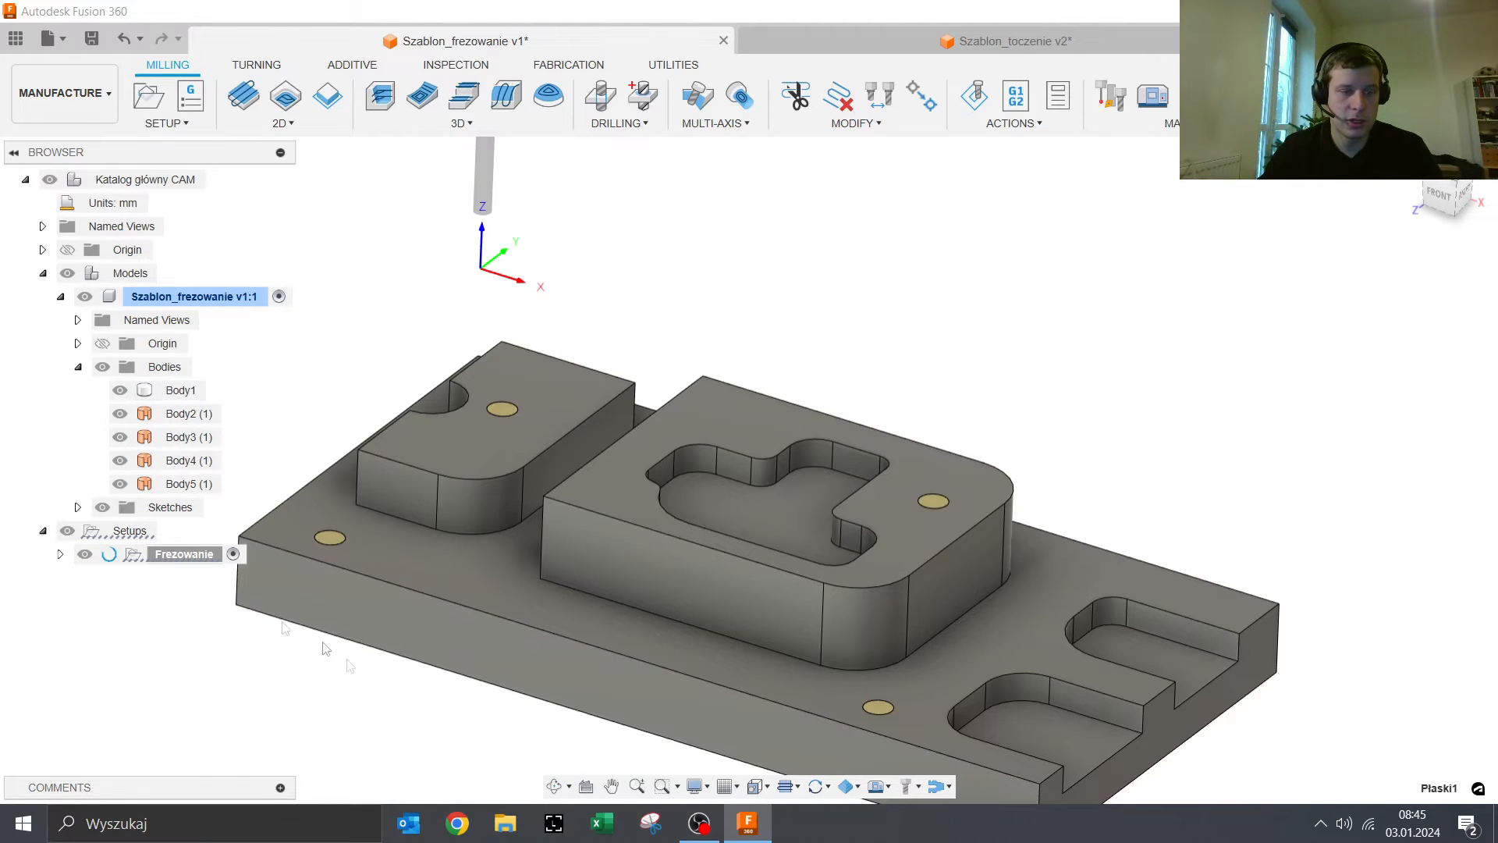
pyautogui.click(61, 555)
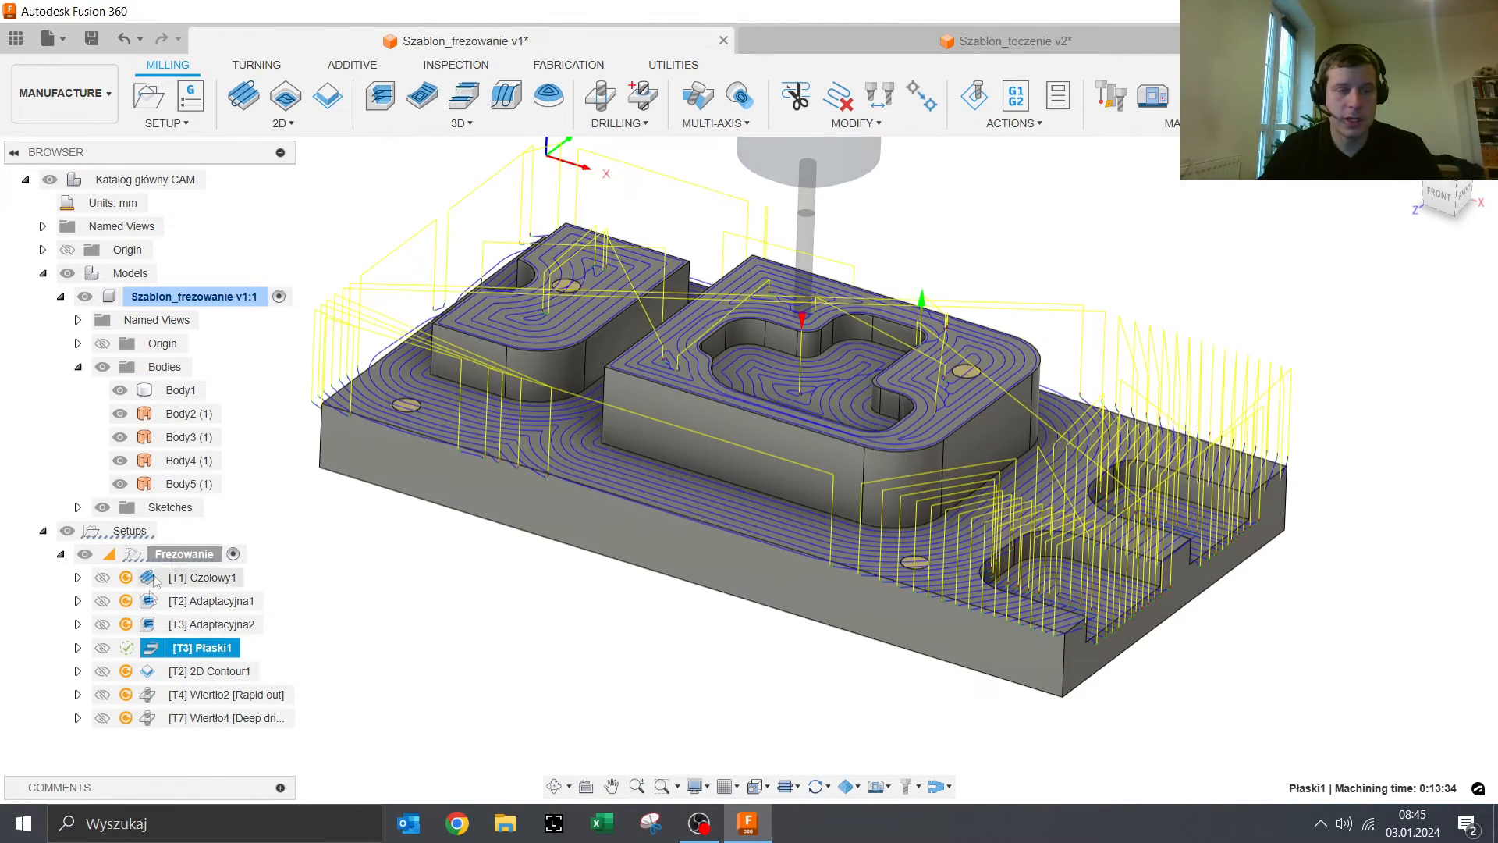
pyautogui.rightClick(184, 556)
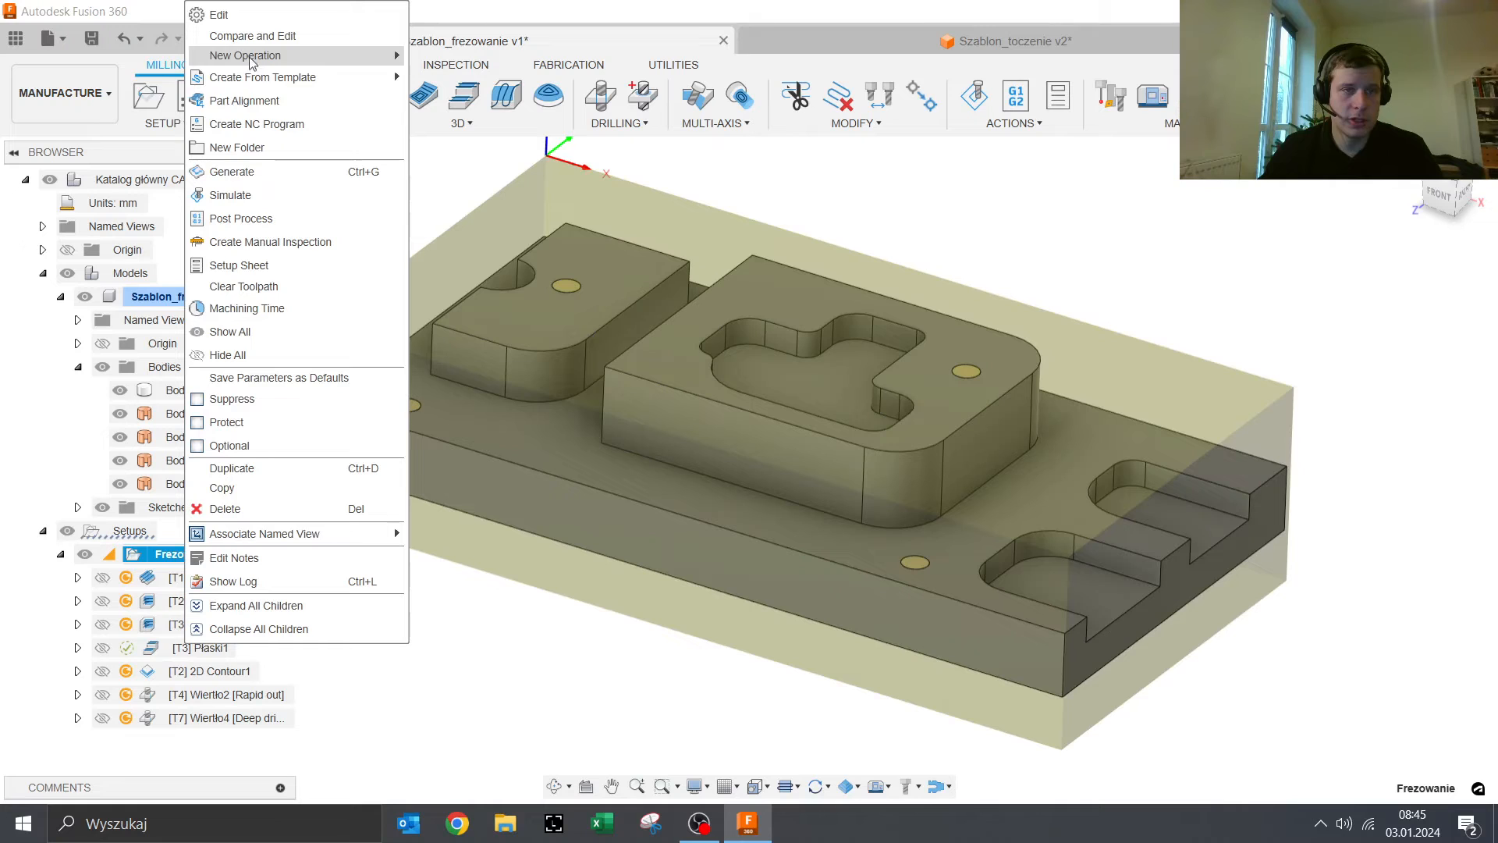
pyautogui.click(265, 178)
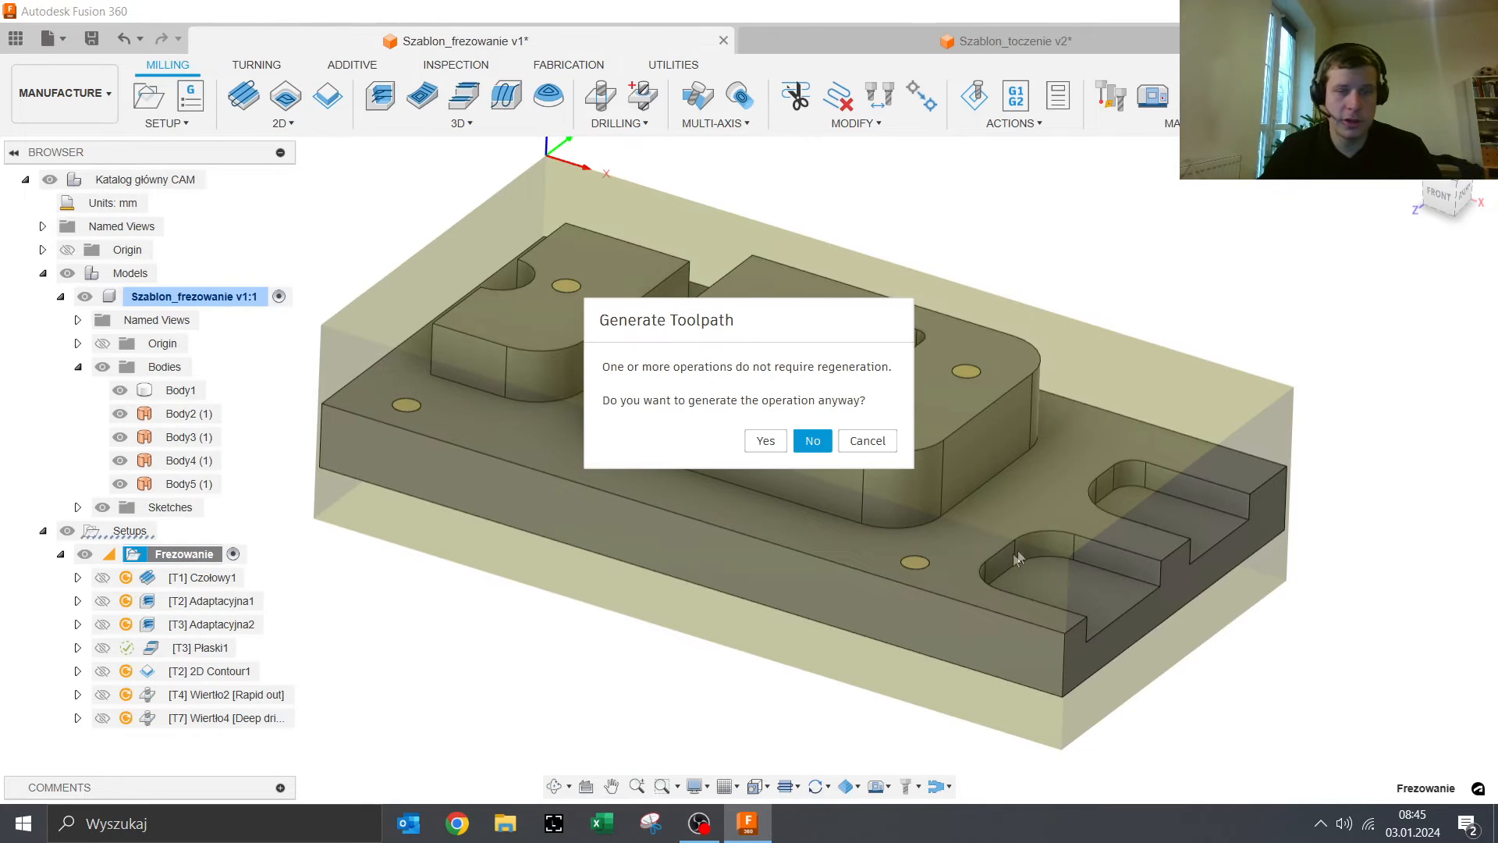
pyautogui.click(812, 443)
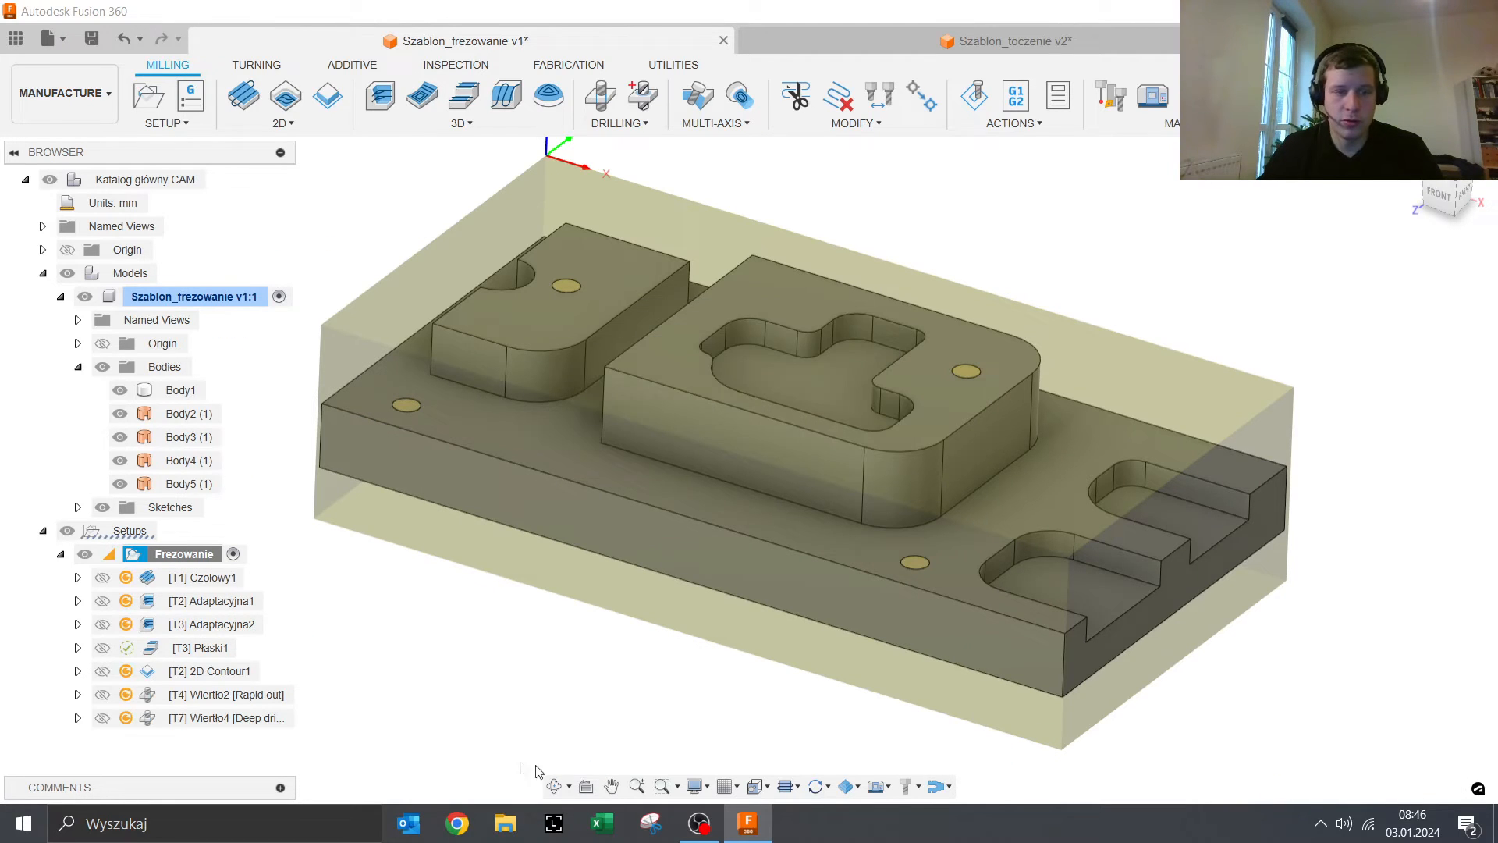
# Step: Switch to the Szablon_toczenie document and add operations to the Toczenie setup from the Szablon_toczenie template
pyautogui.click(1007, 43)
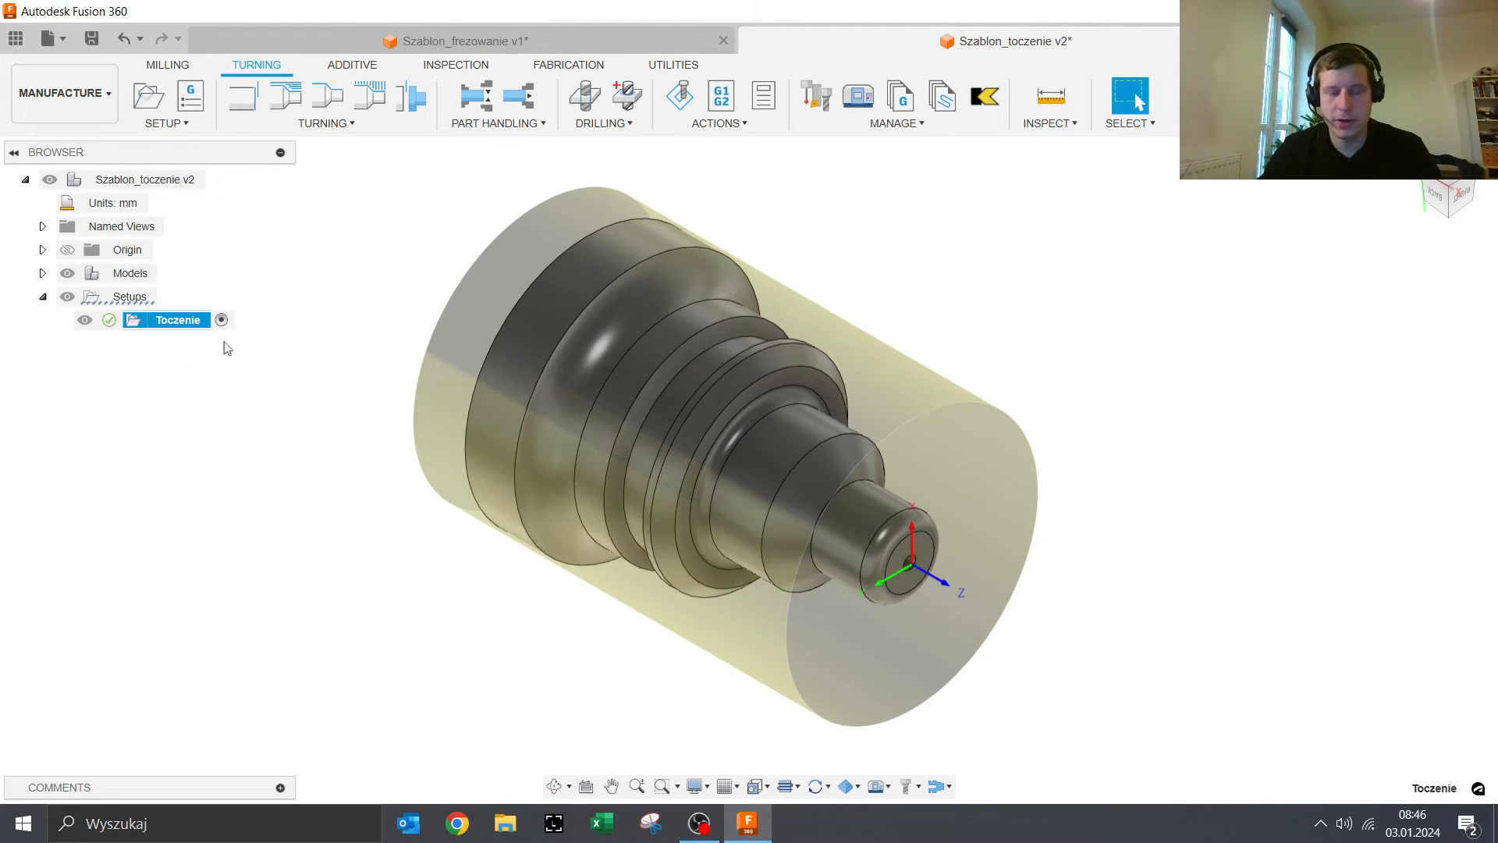
pyautogui.rightClick(175, 323)
pyautogui.moveTo(272, 75)
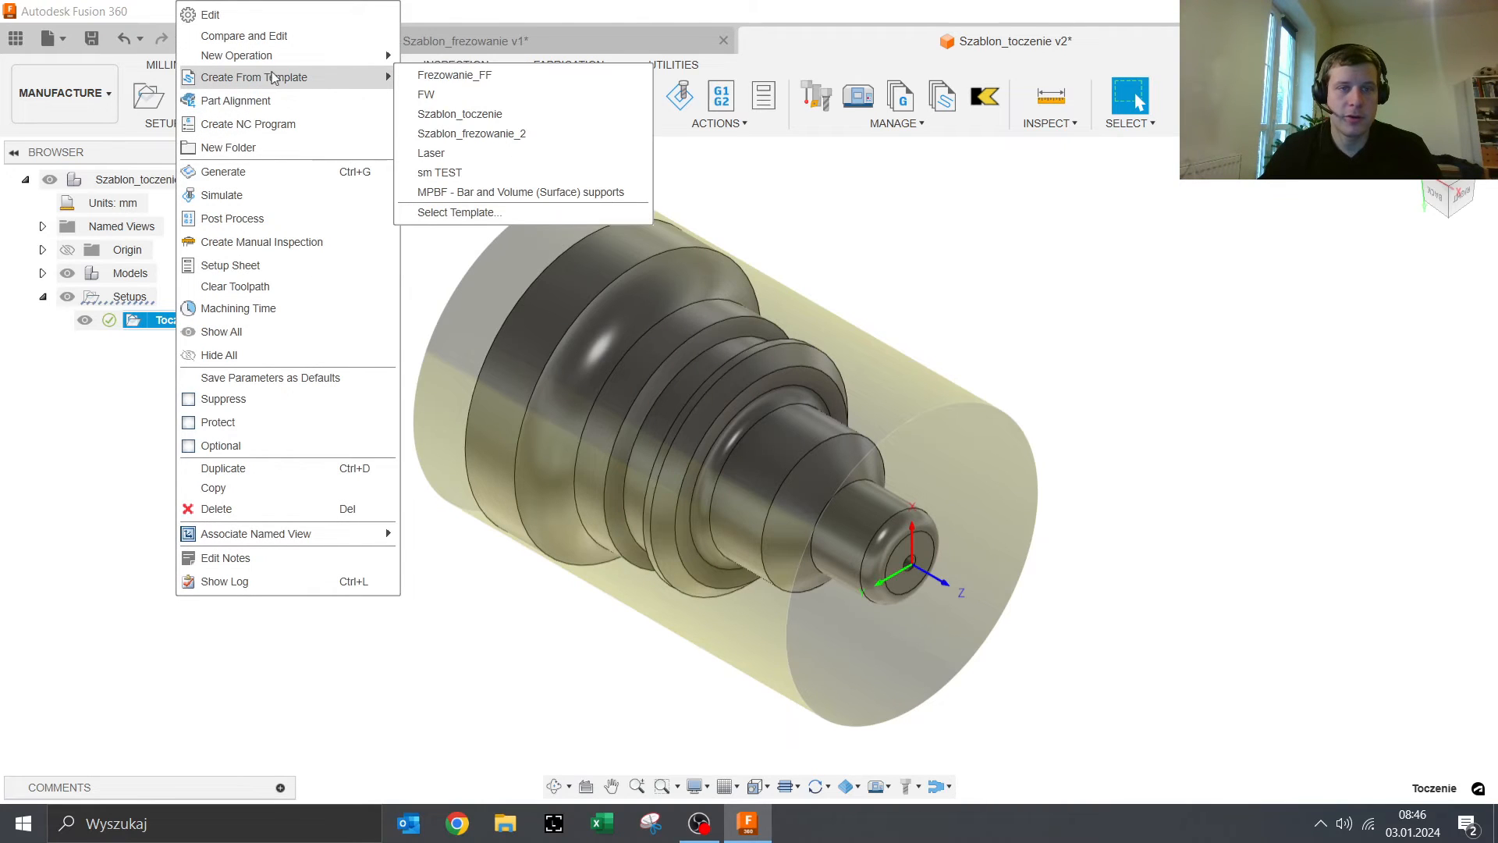
pyautogui.click(460, 115)
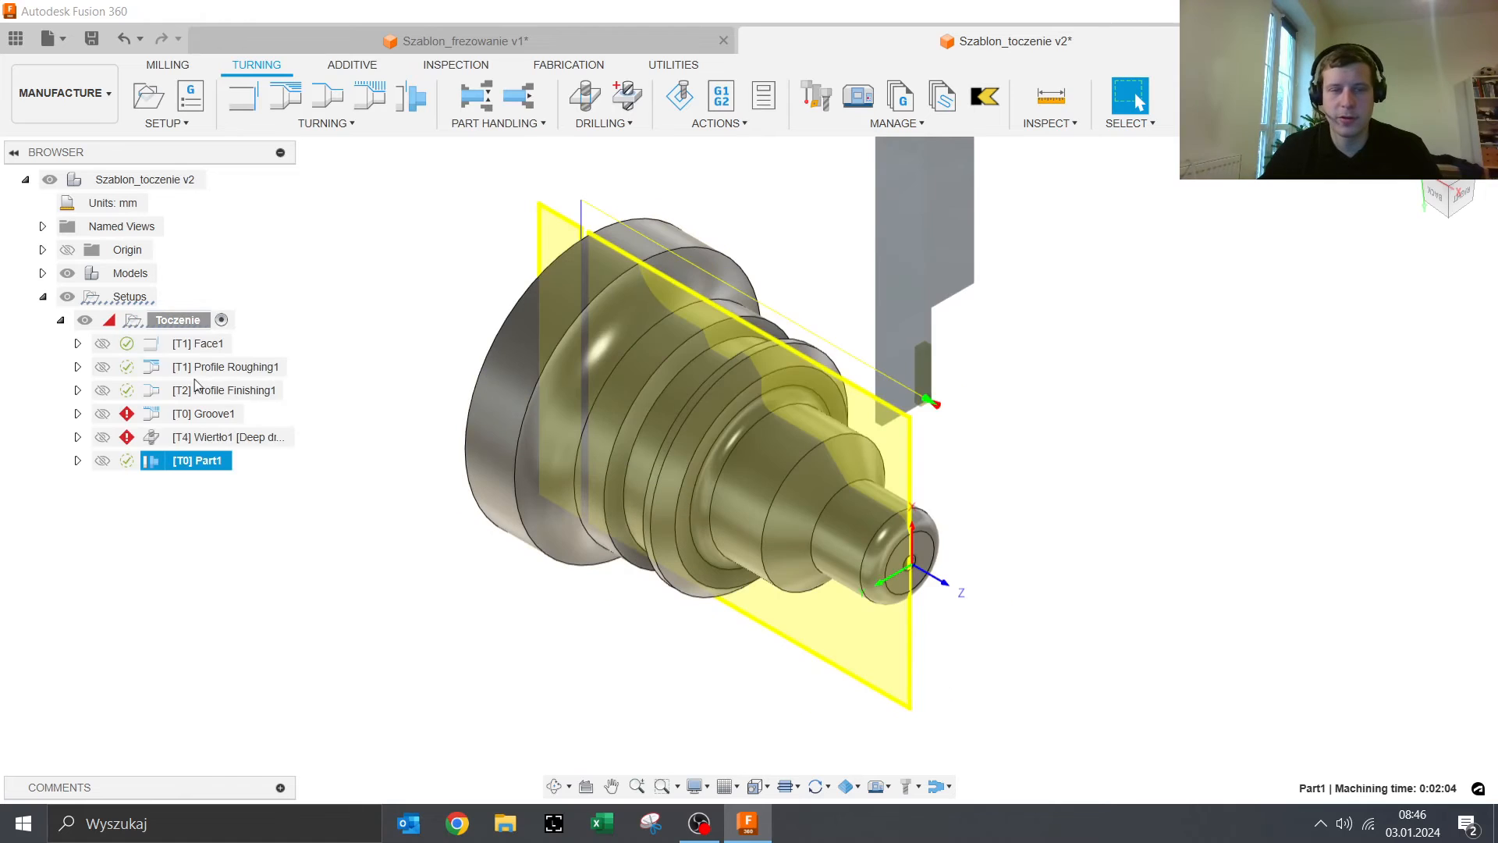
# Step: Check the Groove1 error and edit the operation, setting its front and back references to the groove's front and back rim edges
pyautogui.keyDown('shift'); pyautogui.moveTo(528, 593); pyautogui.dragTo(577, 559, button='middle'); pyautogui.keyUp('shift')
pyautogui.click(138, 416)
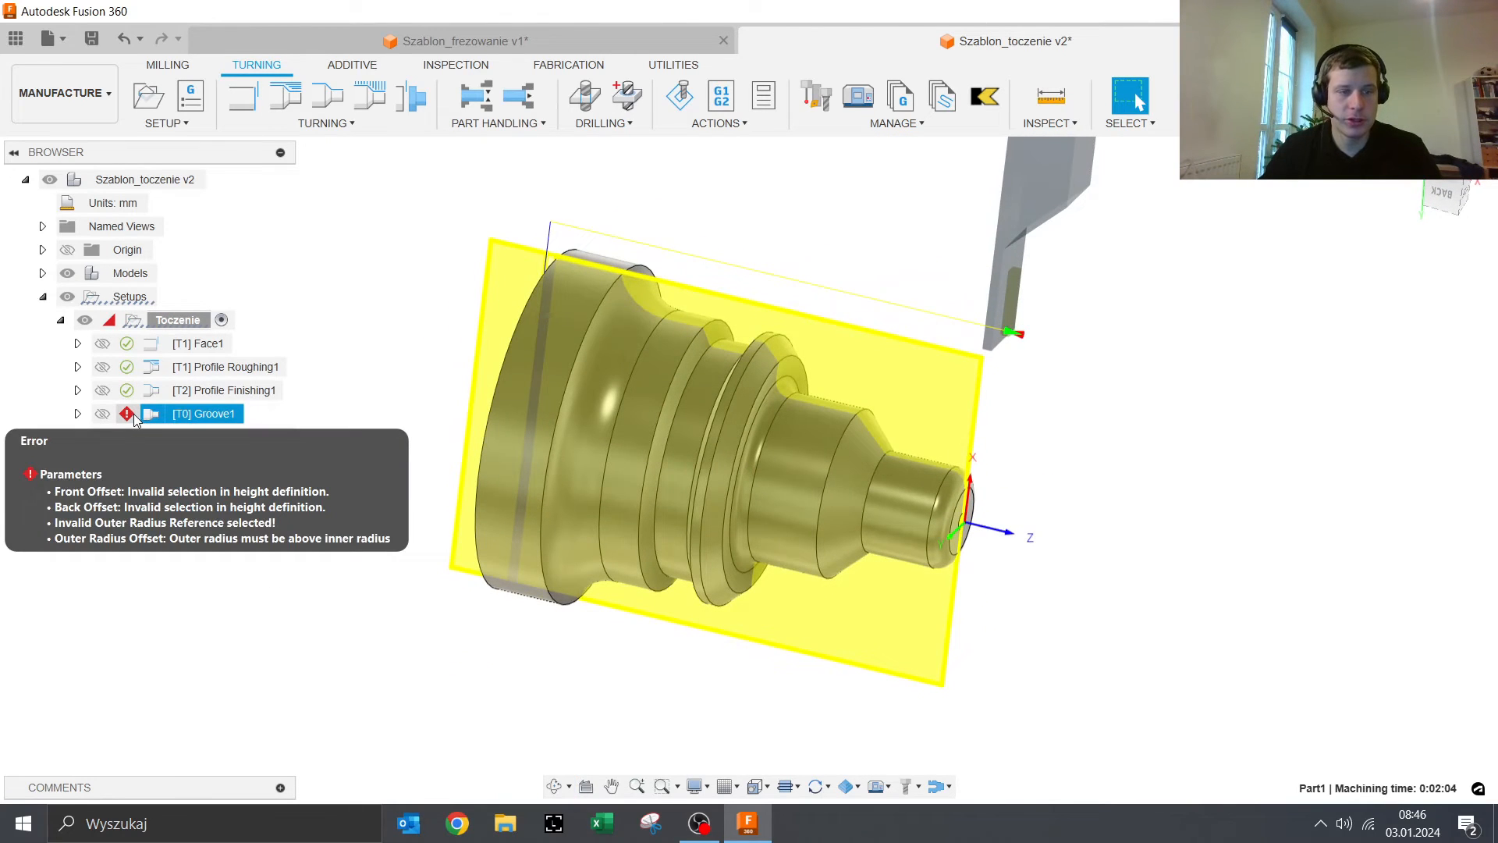
pyautogui.press('ctrl')
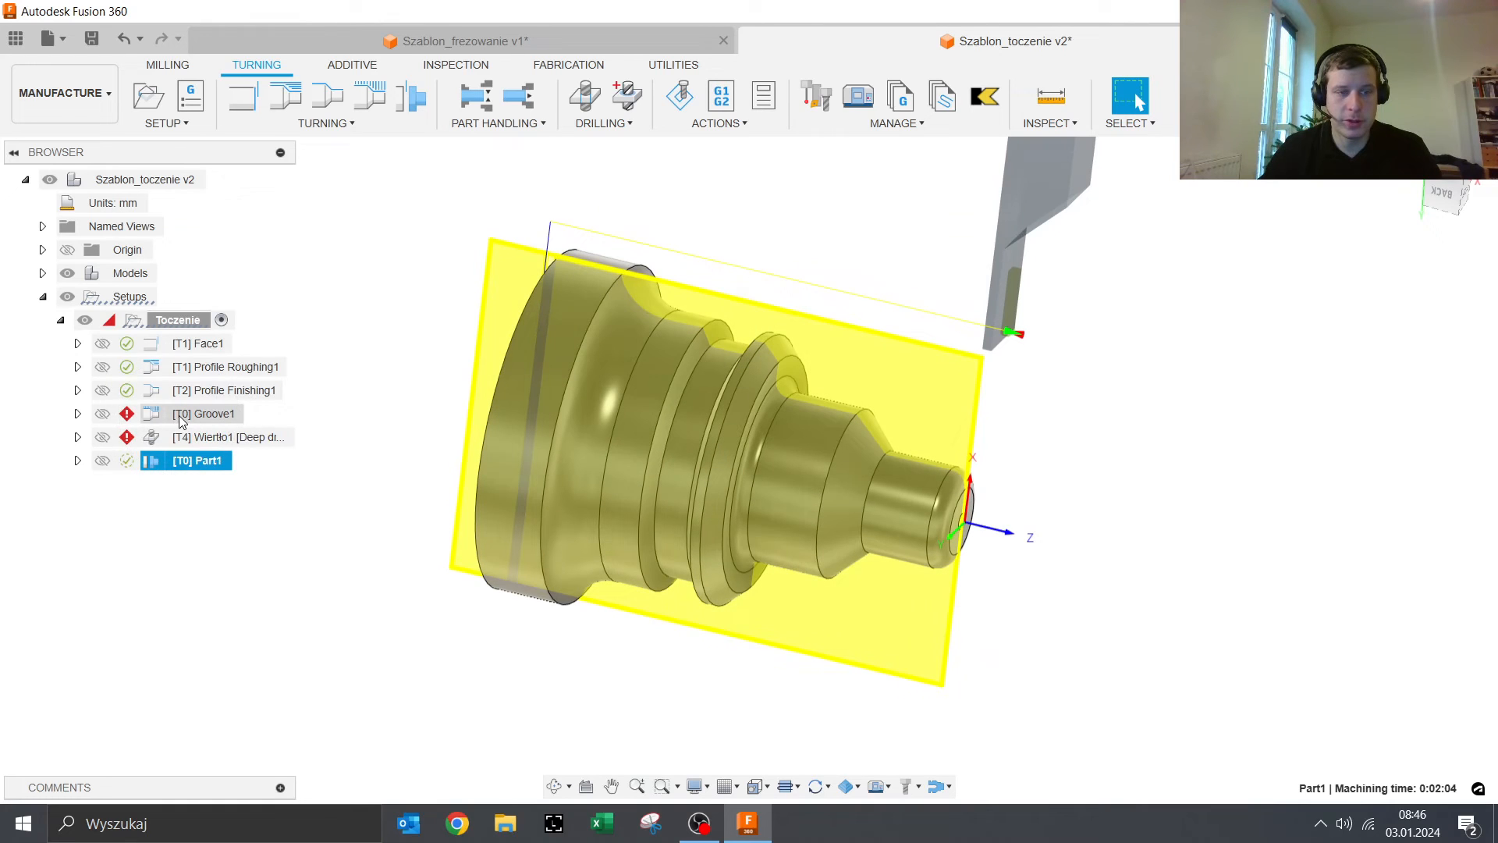
pyautogui.click(131, 420)
pyautogui.press('ctrl')
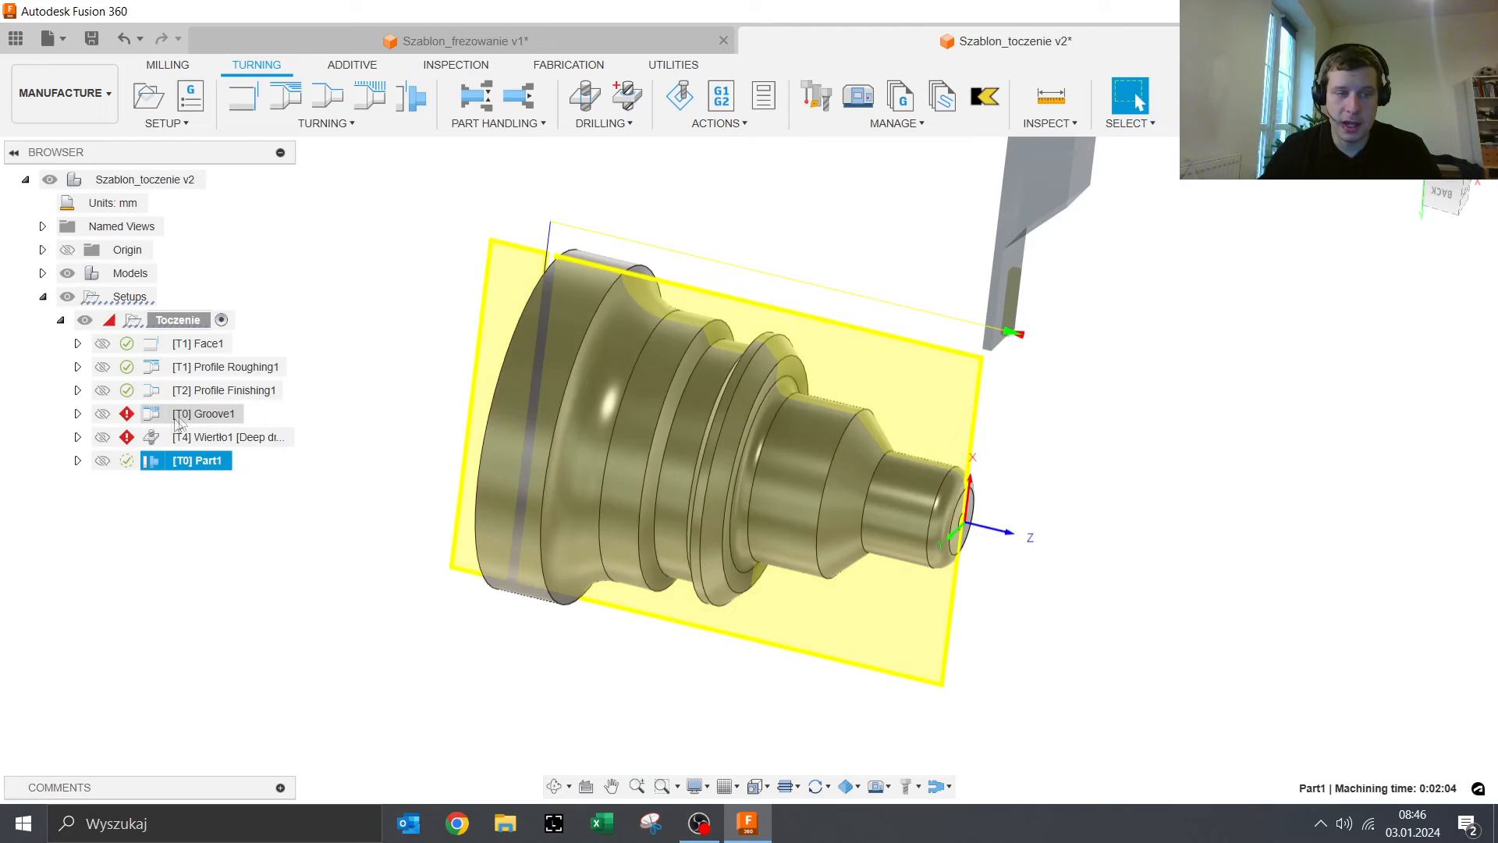
pyautogui.rightClick(165, 415)
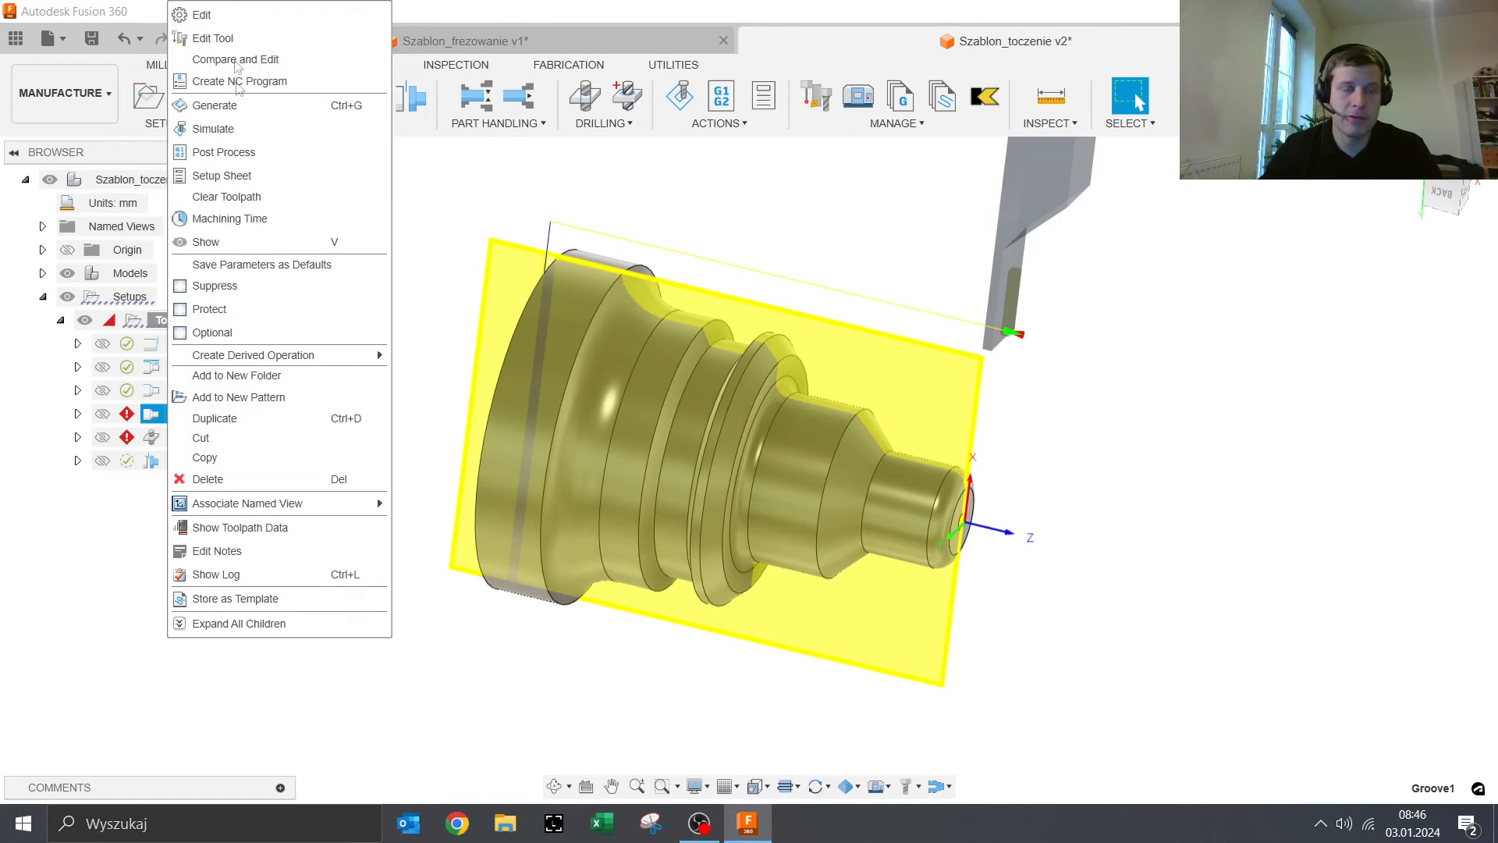
pyautogui.click(202, 15)
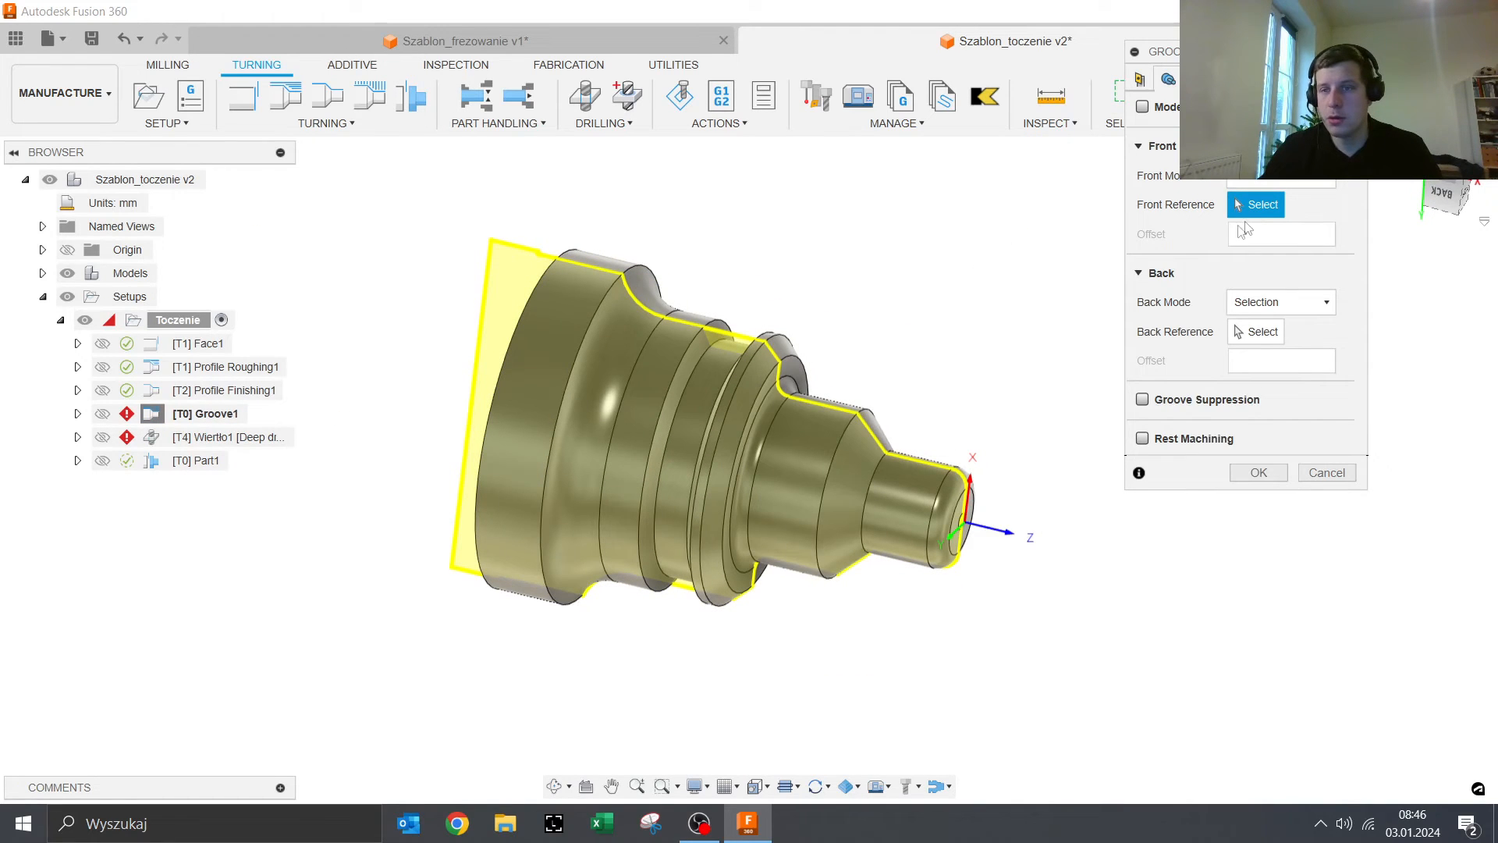
pyautogui.scroll(8, 897, 352)
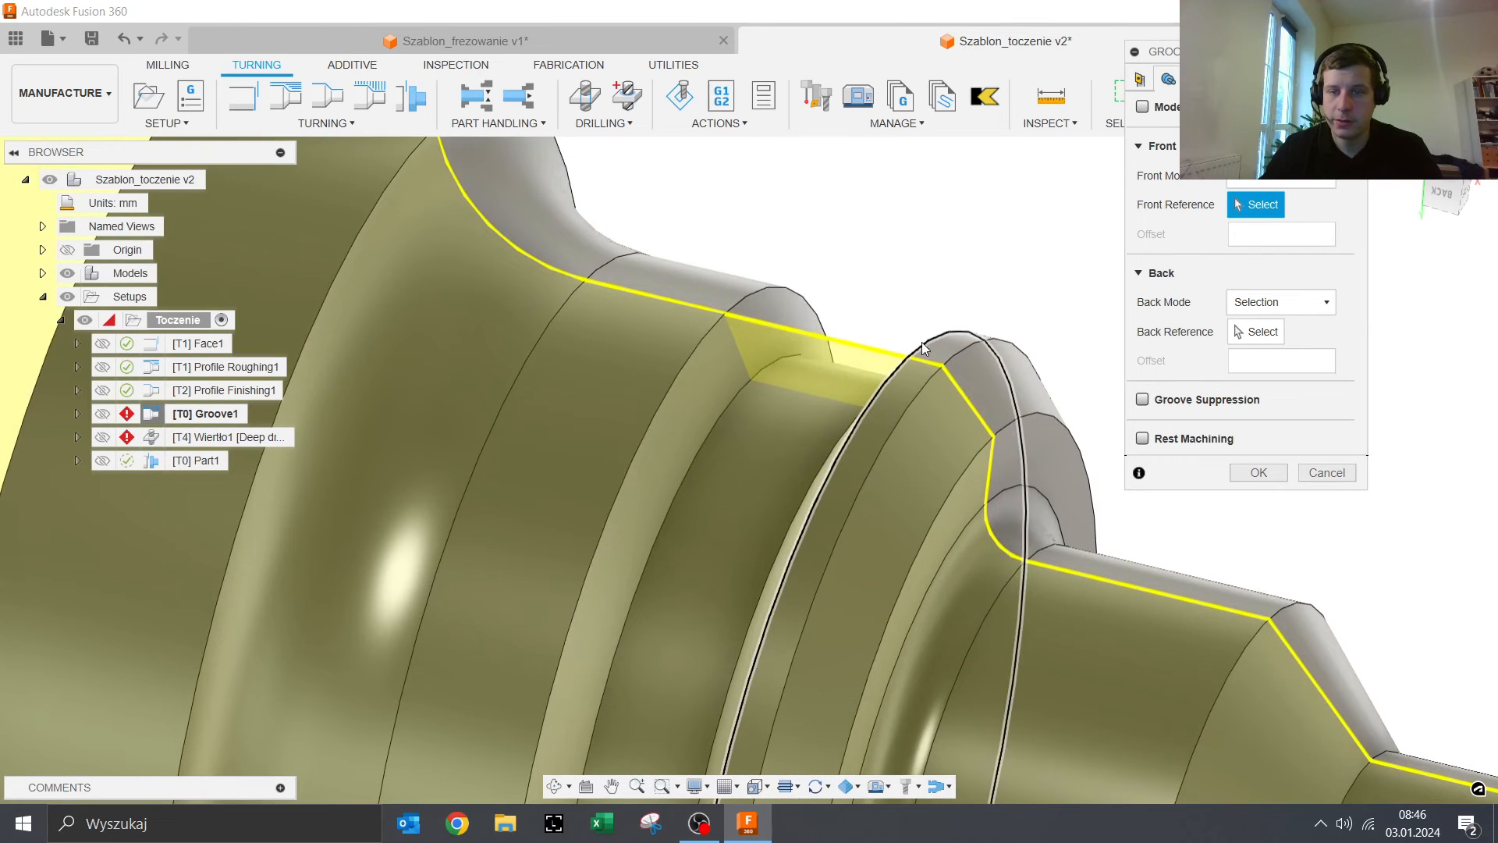
pyautogui.click(923, 350)
pyautogui.click(1248, 331)
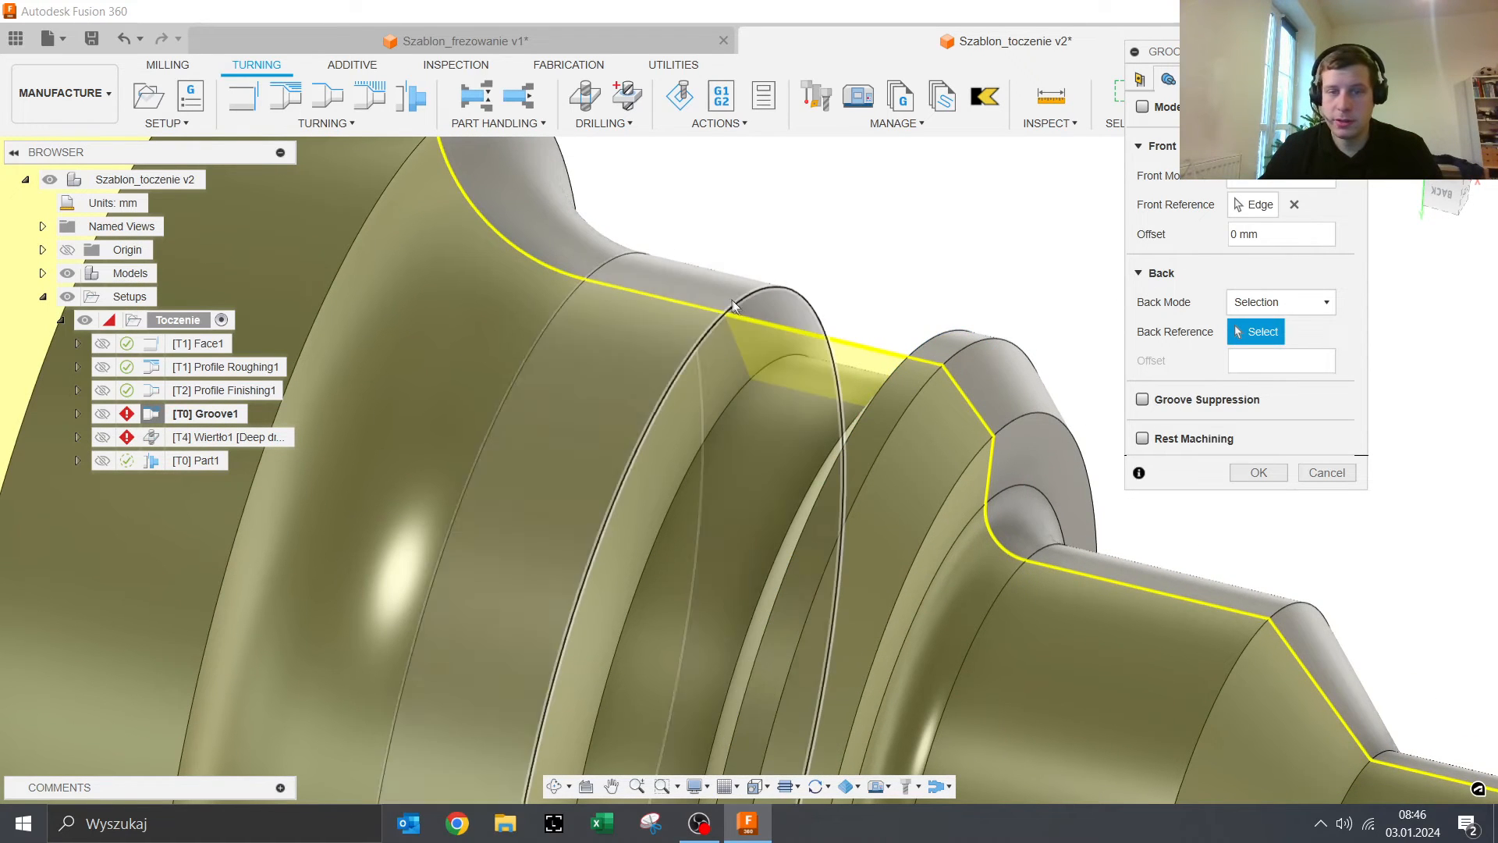
pyautogui.click(795, 287)
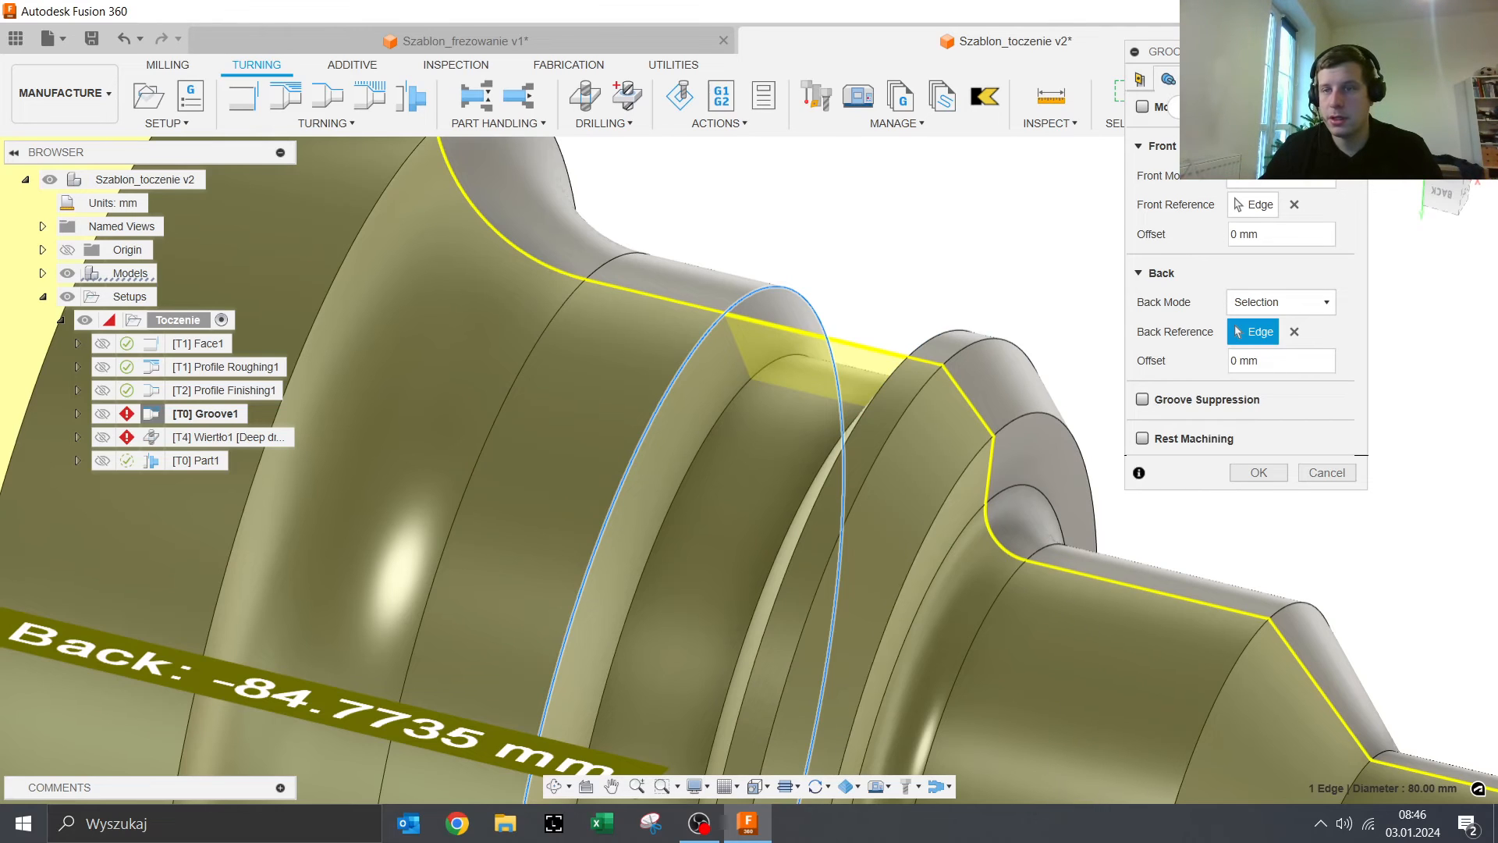
# Step: Set Groove1's outer radius reference to the groove's back rim edge and apply the changes to the operation
pyautogui.click(1196, 79)
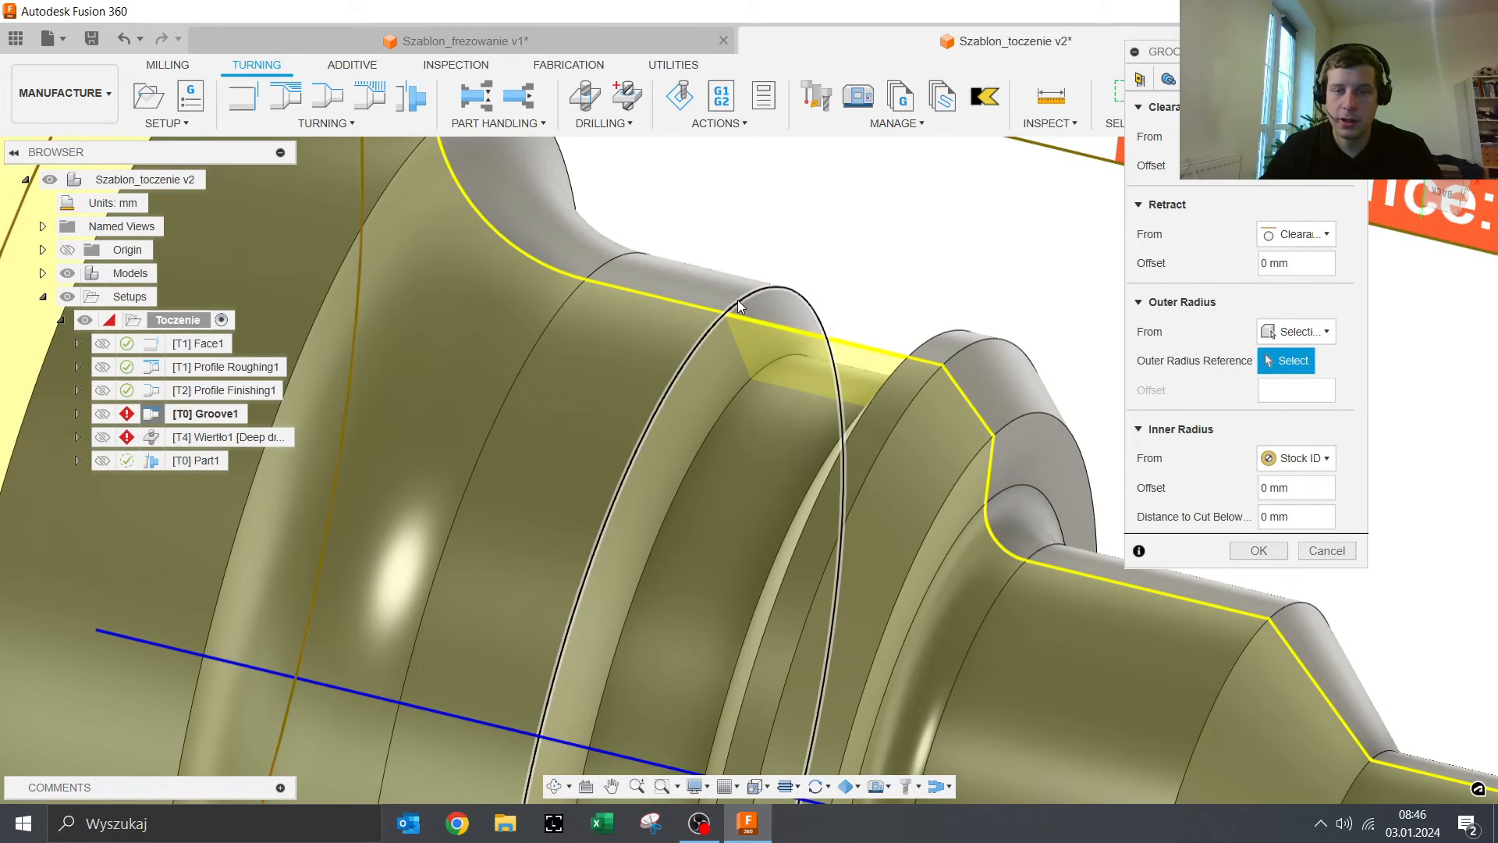
pyautogui.click(737, 300)
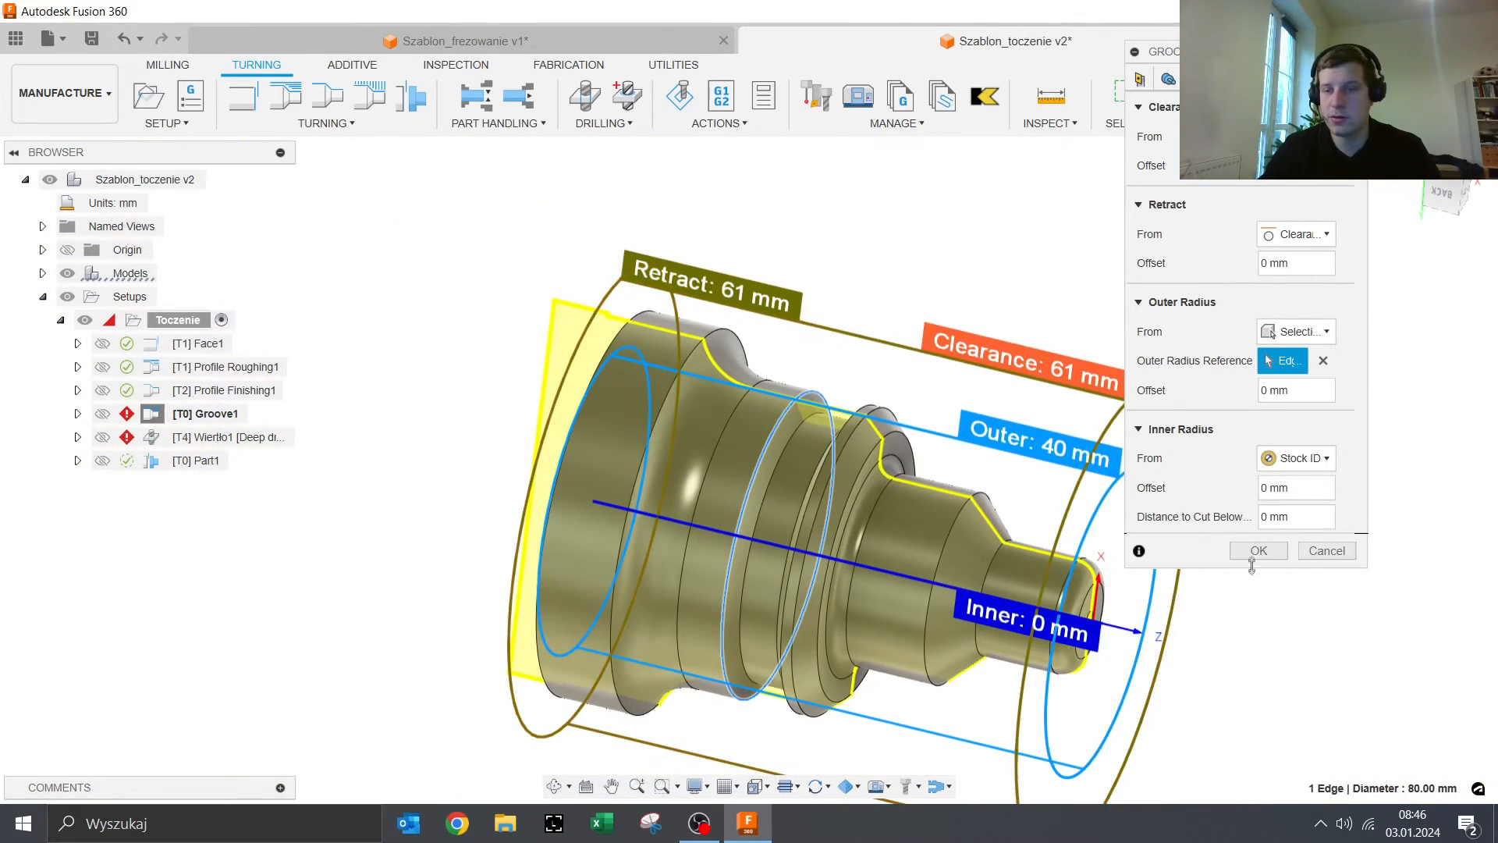
pyautogui.click(1259, 551)
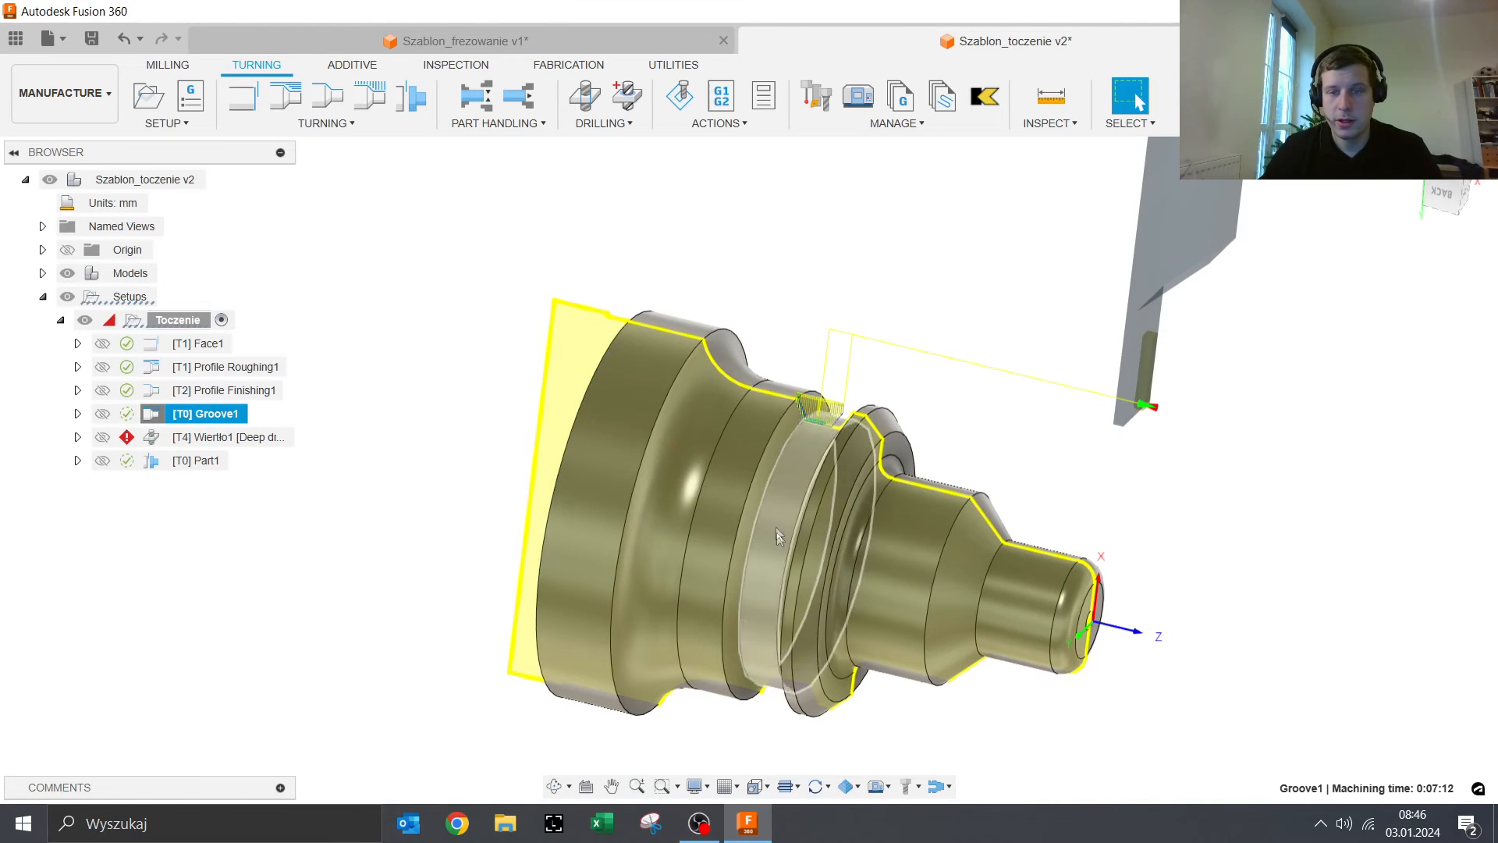
pyautogui.scroll(8, 821, 417)
pyautogui.scroll(-5, 595, 468)
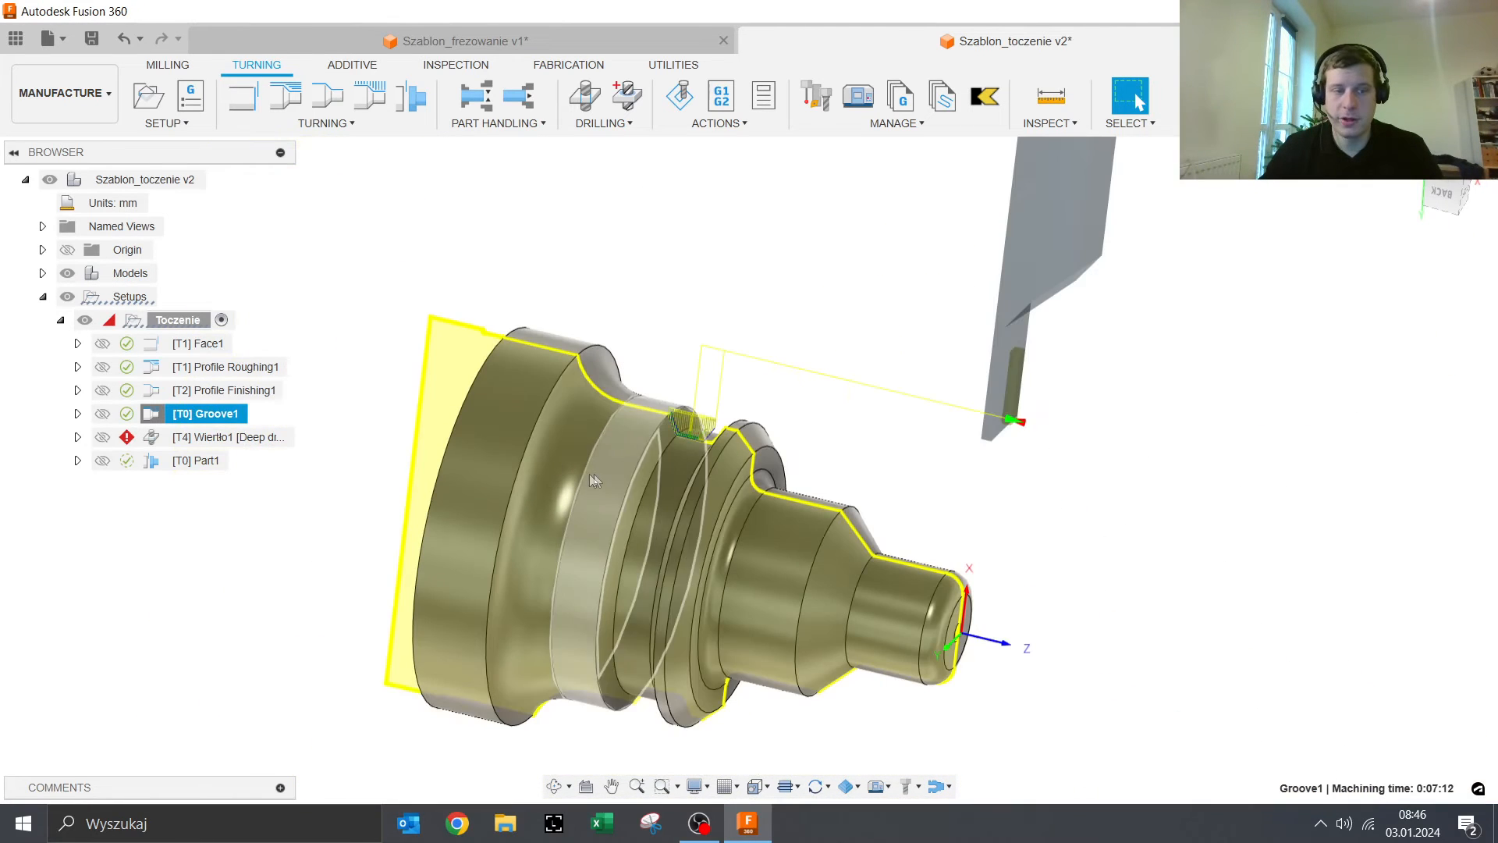
# Step: Edit the Wiertło1 drilling operation and select the cylindrical face of the axial hole in the part's front end
pyautogui.rightClick(219, 438)
pyautogui.click(251, 14)
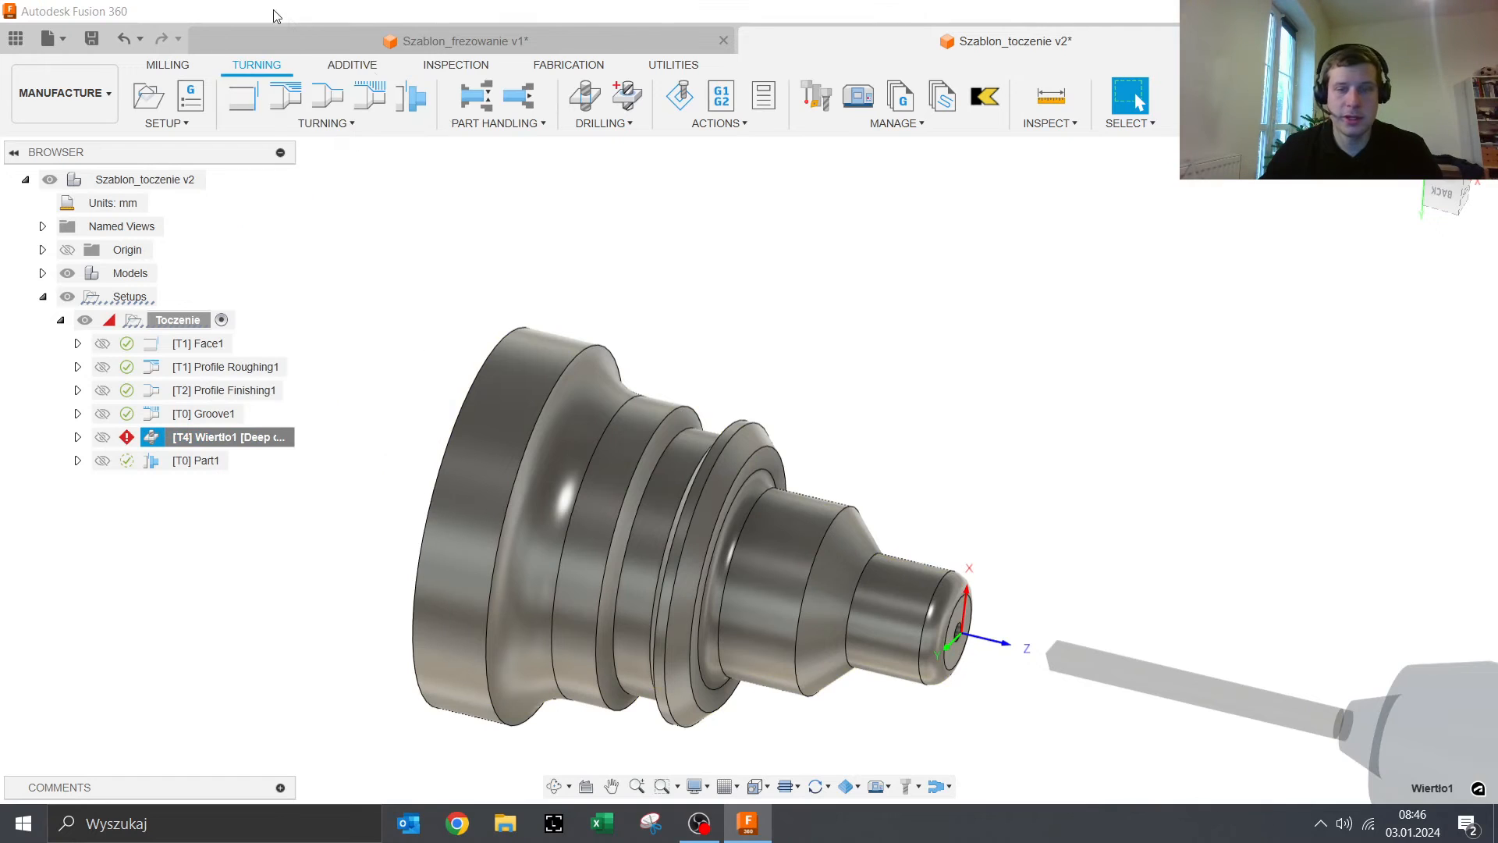
pyautogui.scroll(3, 940, 662)
pyautogui.scroll(3, 940, 662)
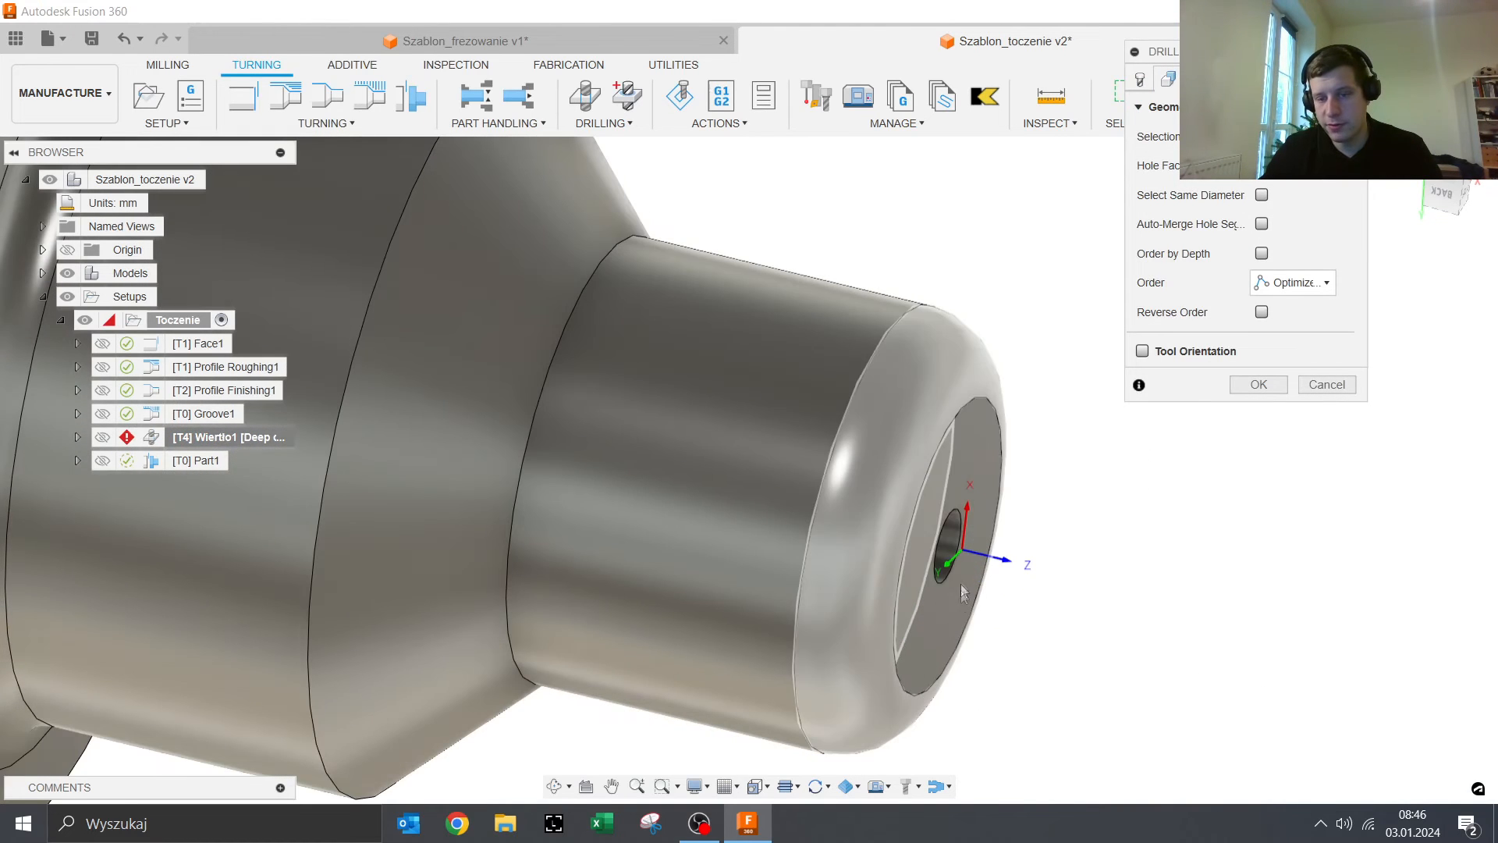
pyautogui.click(949, 544)
pyautogui.keyDown('shift'); pyautogui.moveTo(1129, 714); pyautogui.dragTo(1049, 675, button='middle'); pyautogui.keyUp('shift')
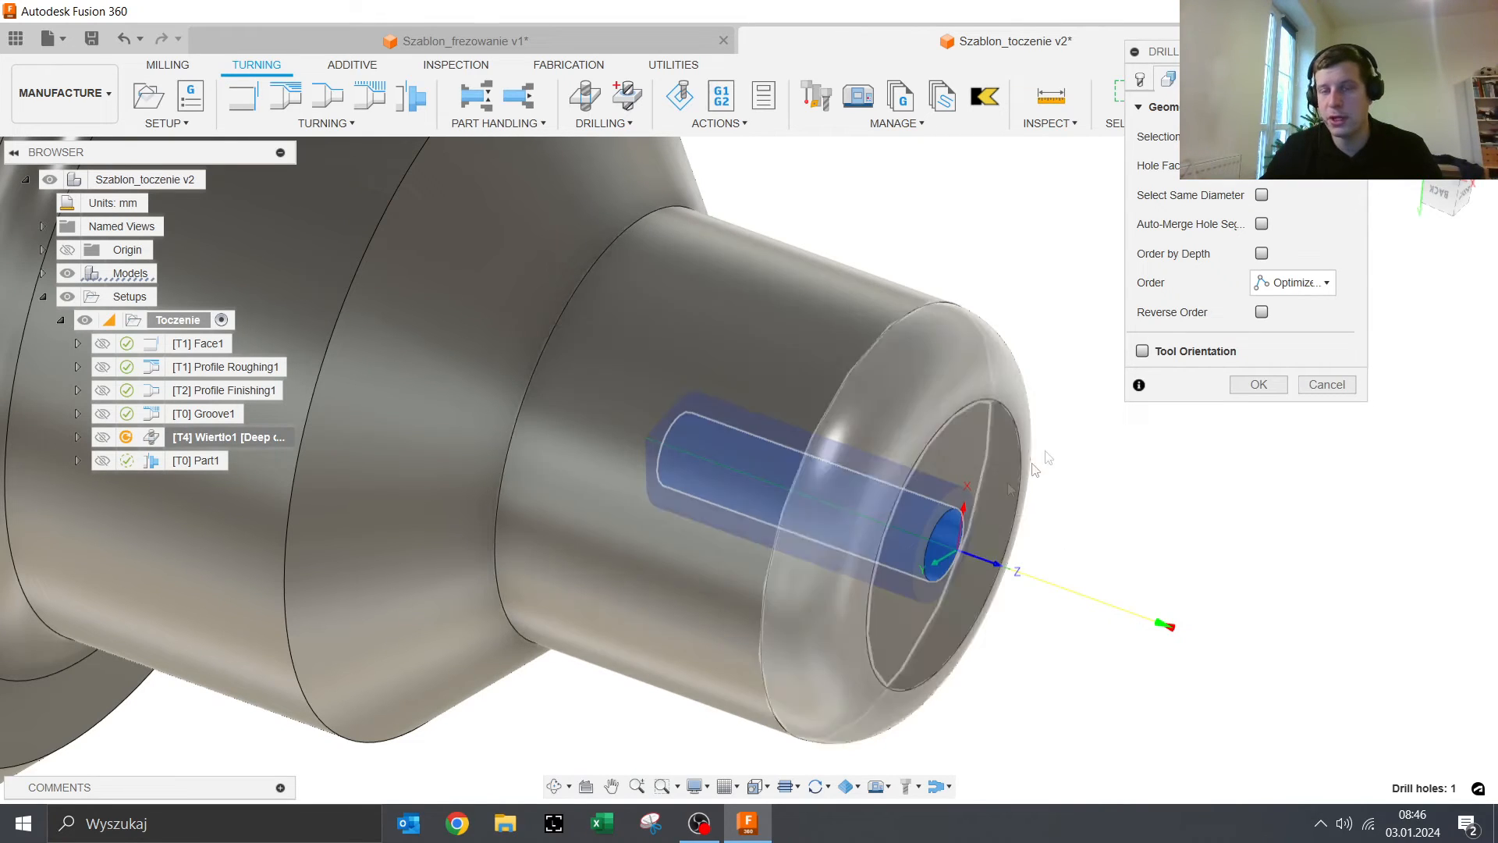
# Step: Replace Wiertło1's tool with the 5 mm 118° drill from the Fusion 360 Library using the Aluminum - Drilling preset, and apply the operation
pyautogui.click(1141, 77)
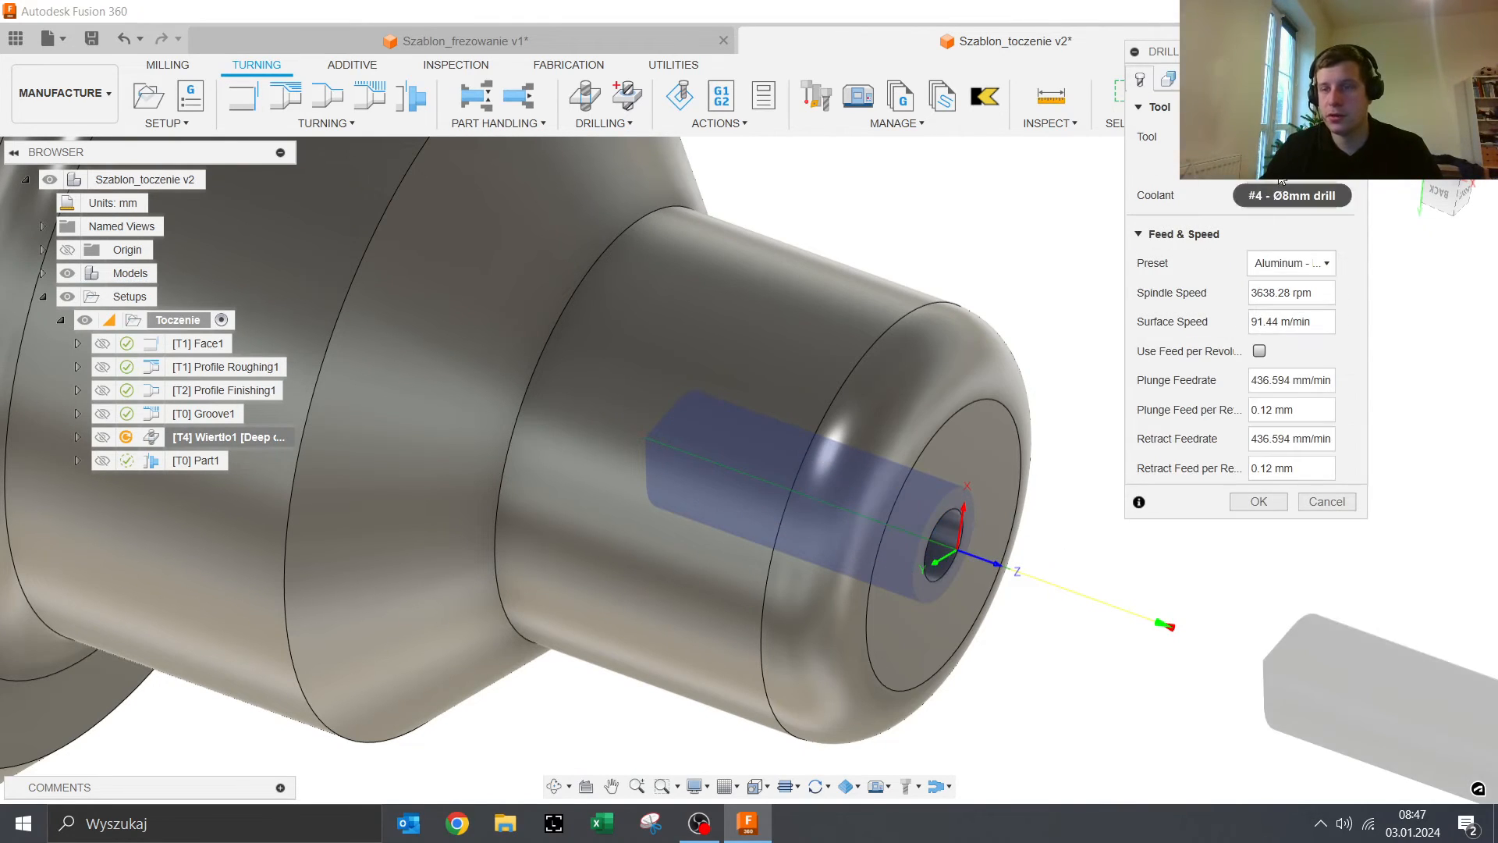
pyautogui.click(1292, 137)
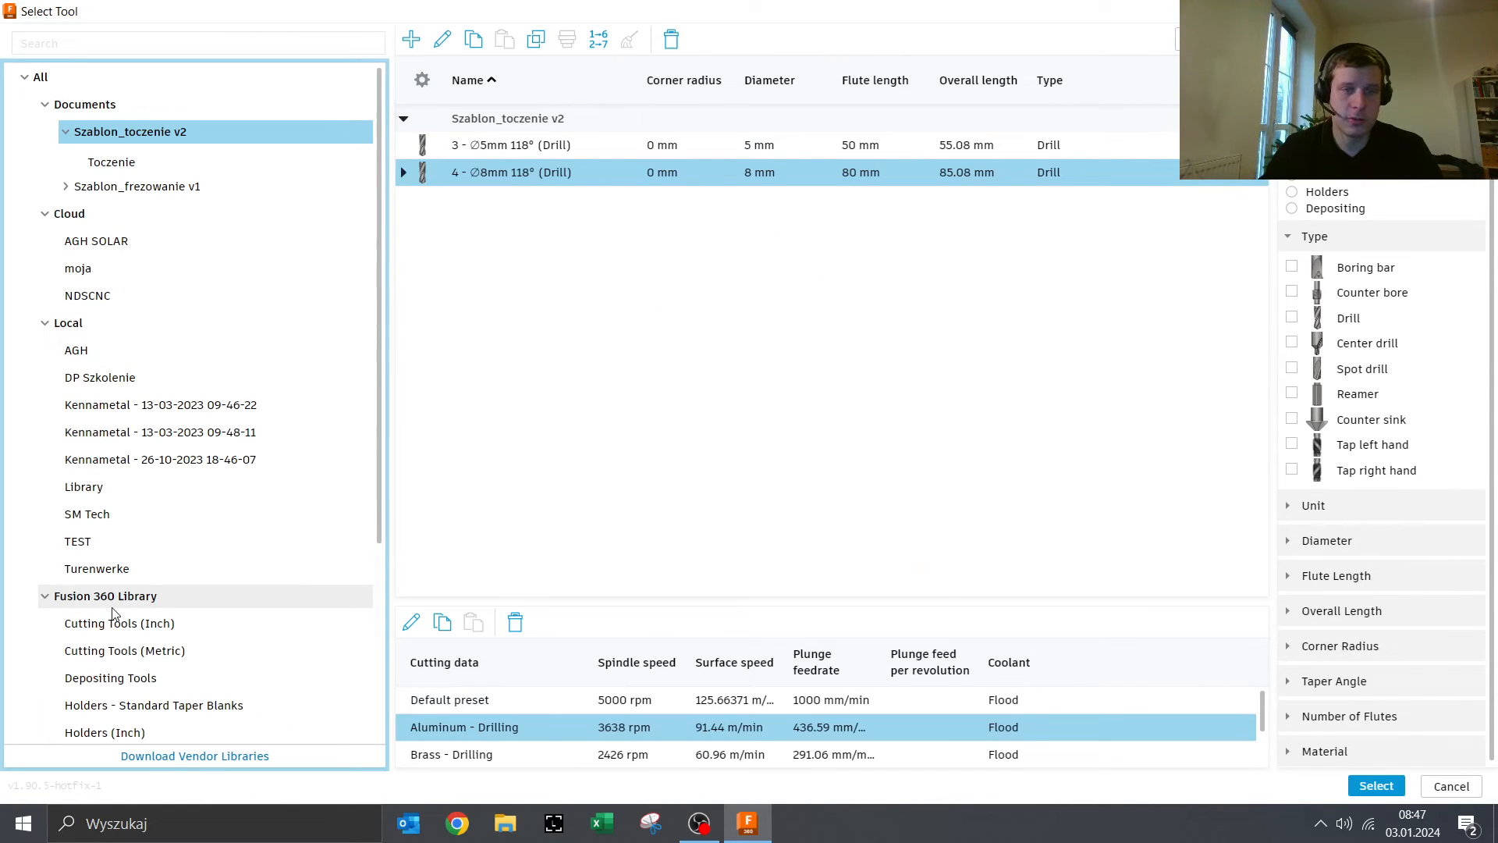
pyautogui.click(113, 600)
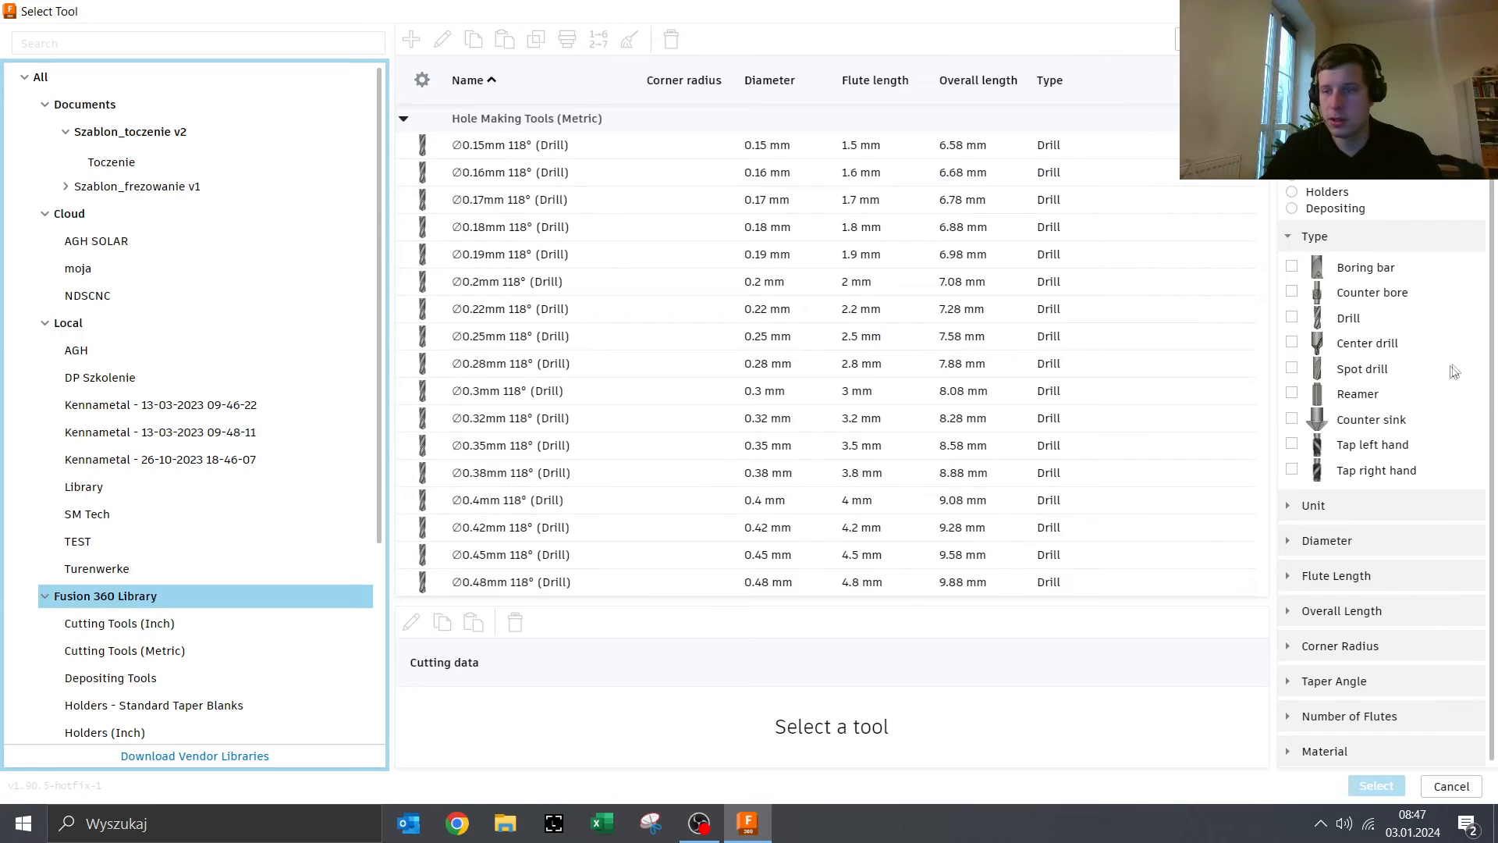
pyautogui.click(1300, 319)
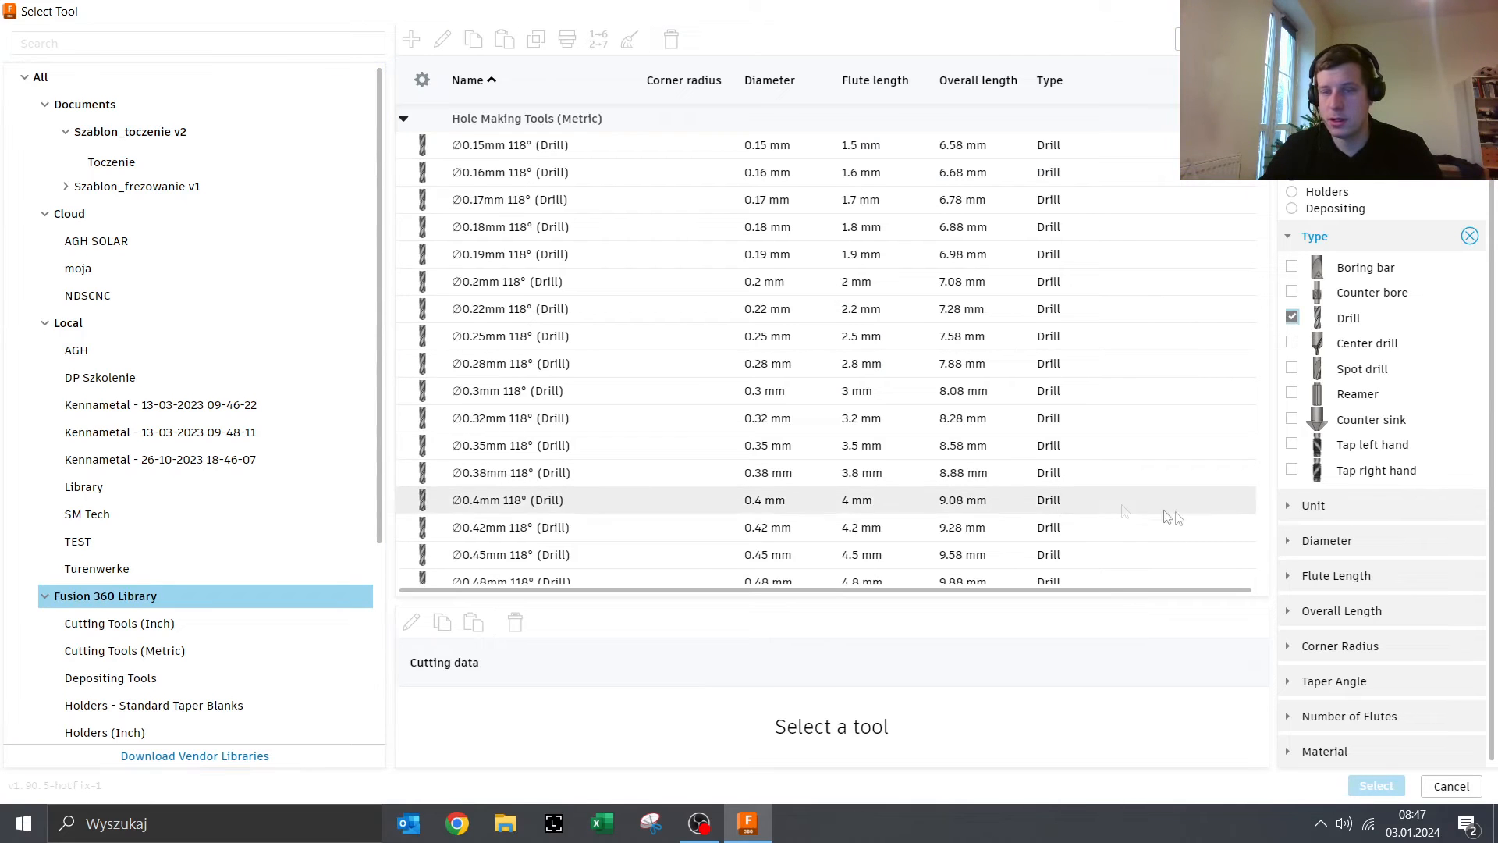
pyautogui.scroll(-15, 469, 476)
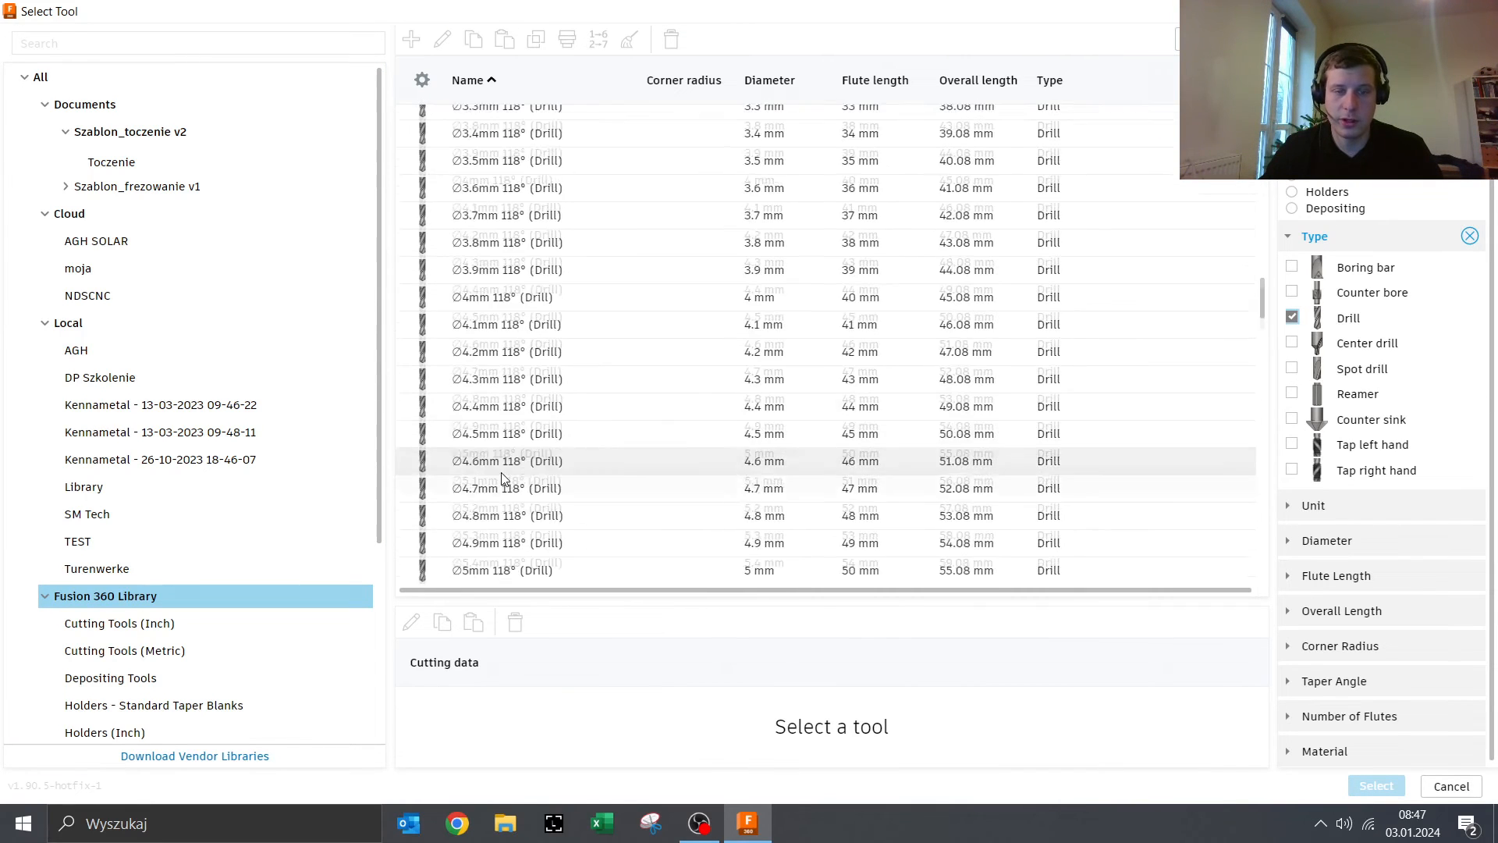
pyautogui.click(497, 459)
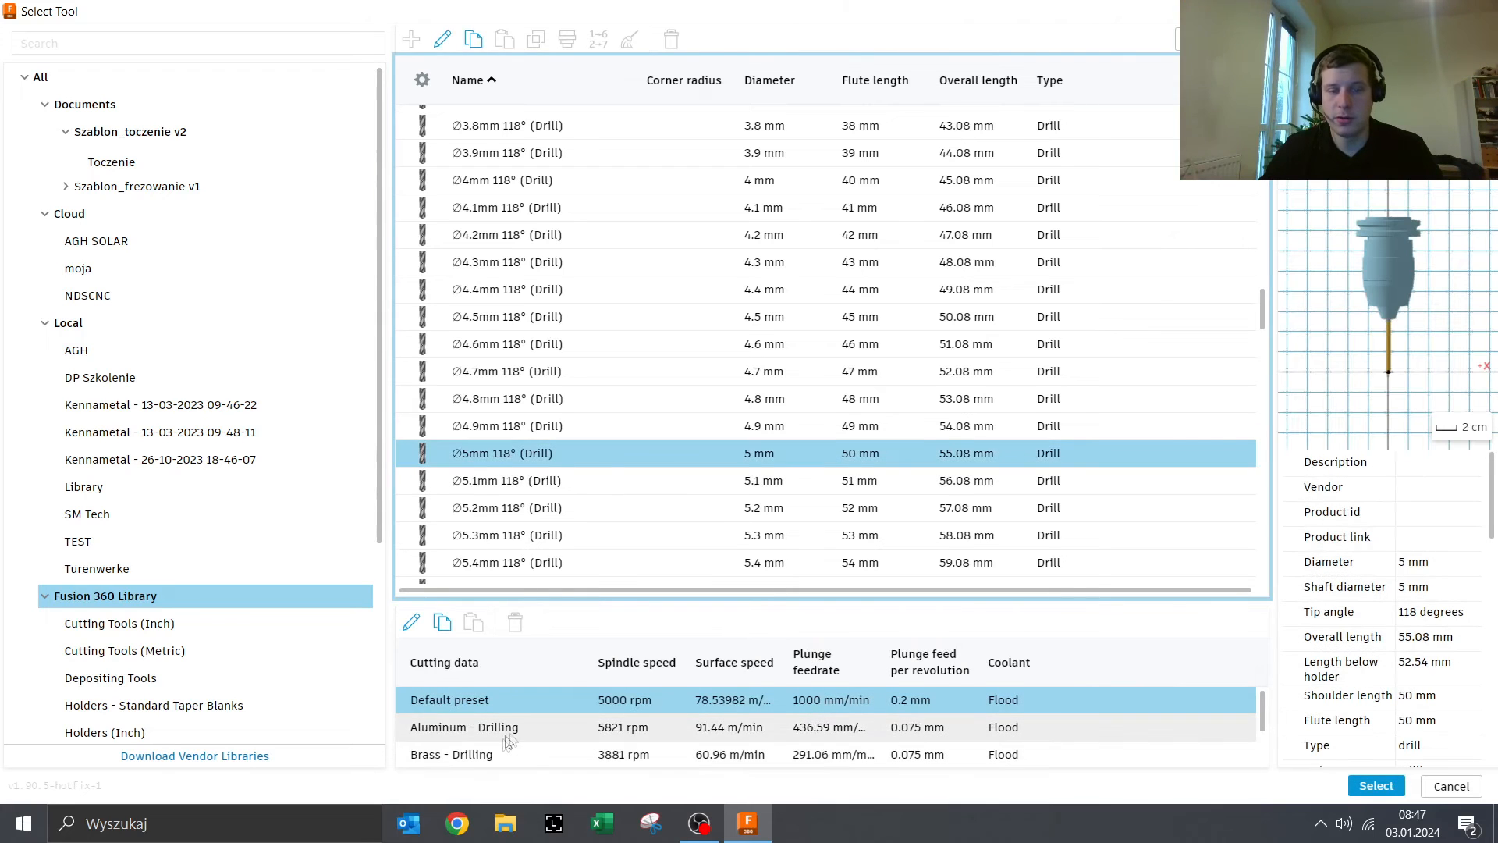
pyautogui.click(568, 728)
pyautogui.click(1377, 786)
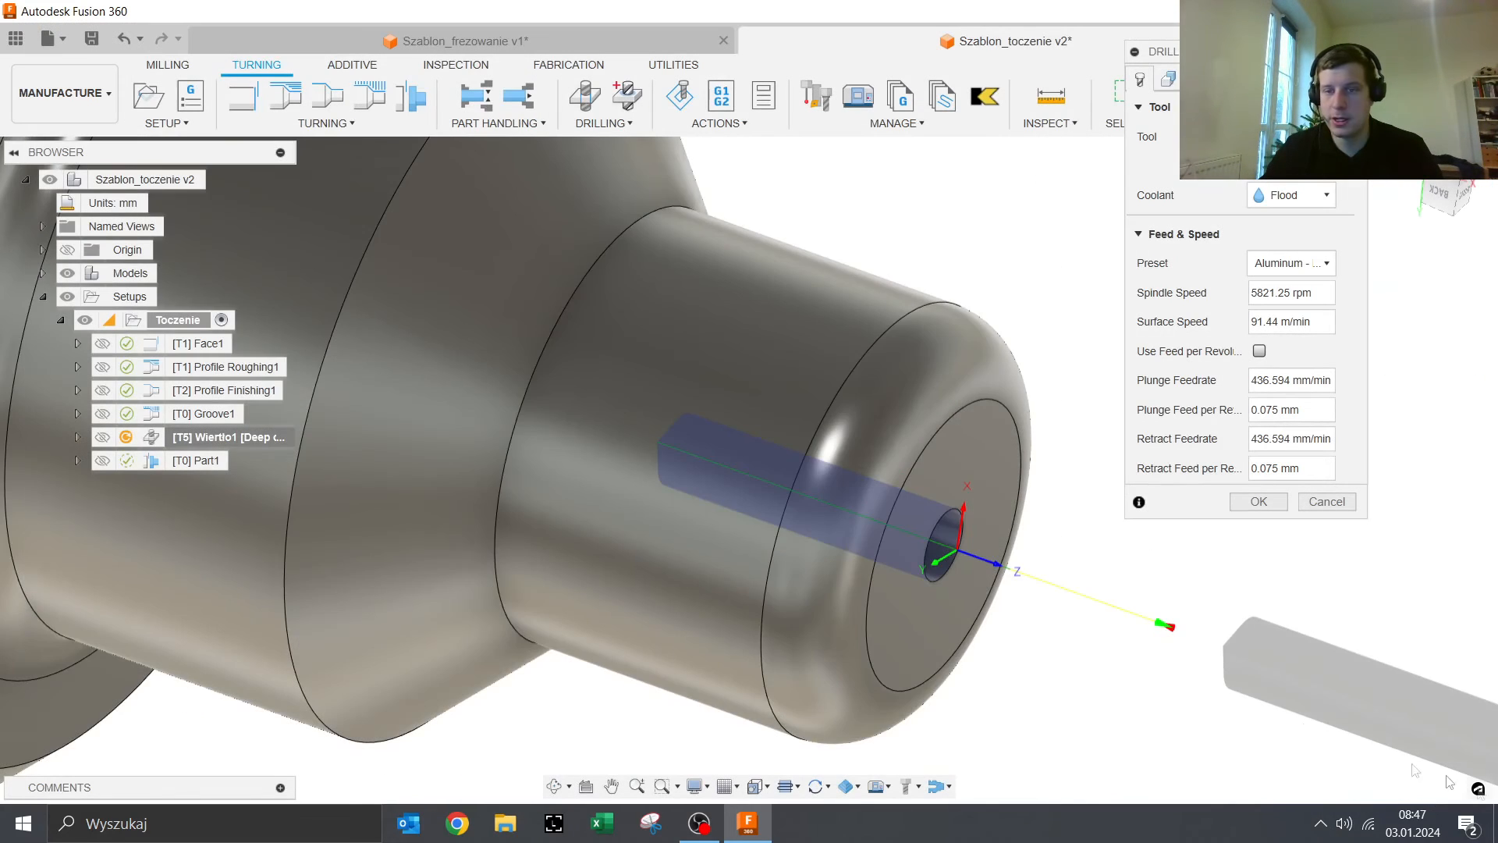
pyautogui.scroll(-2, 999, 568)
pyautogui.click(1276, 509)
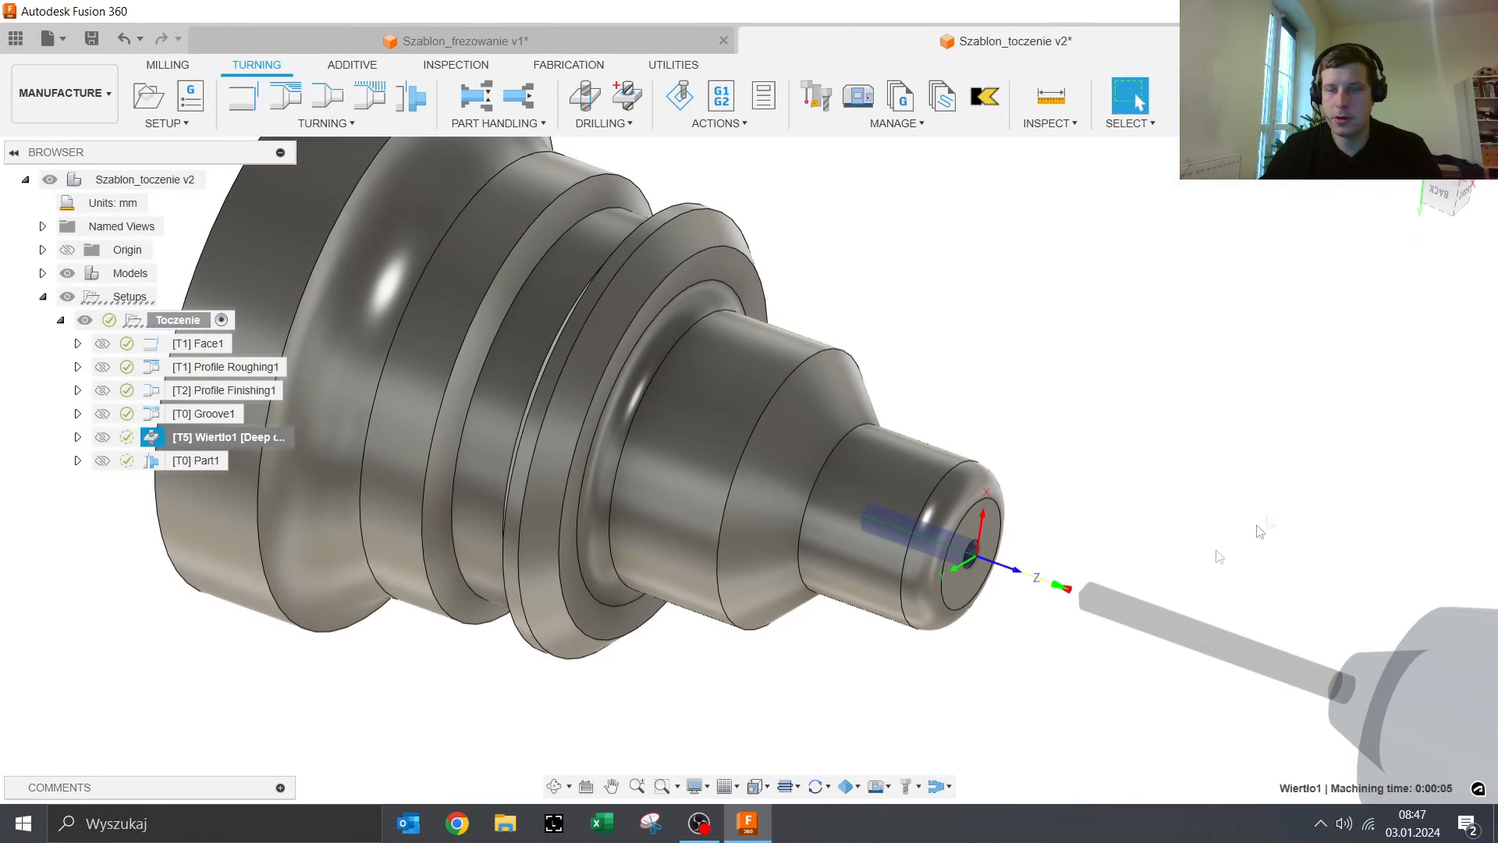
# Step: Simulate the whole Toczenie setup and start the playback
pyautogui.scroll(-5, 1002, 532)
pyautogui.moveTo(770, 460); pyautogui.dragTo(680, 475, button='middle')
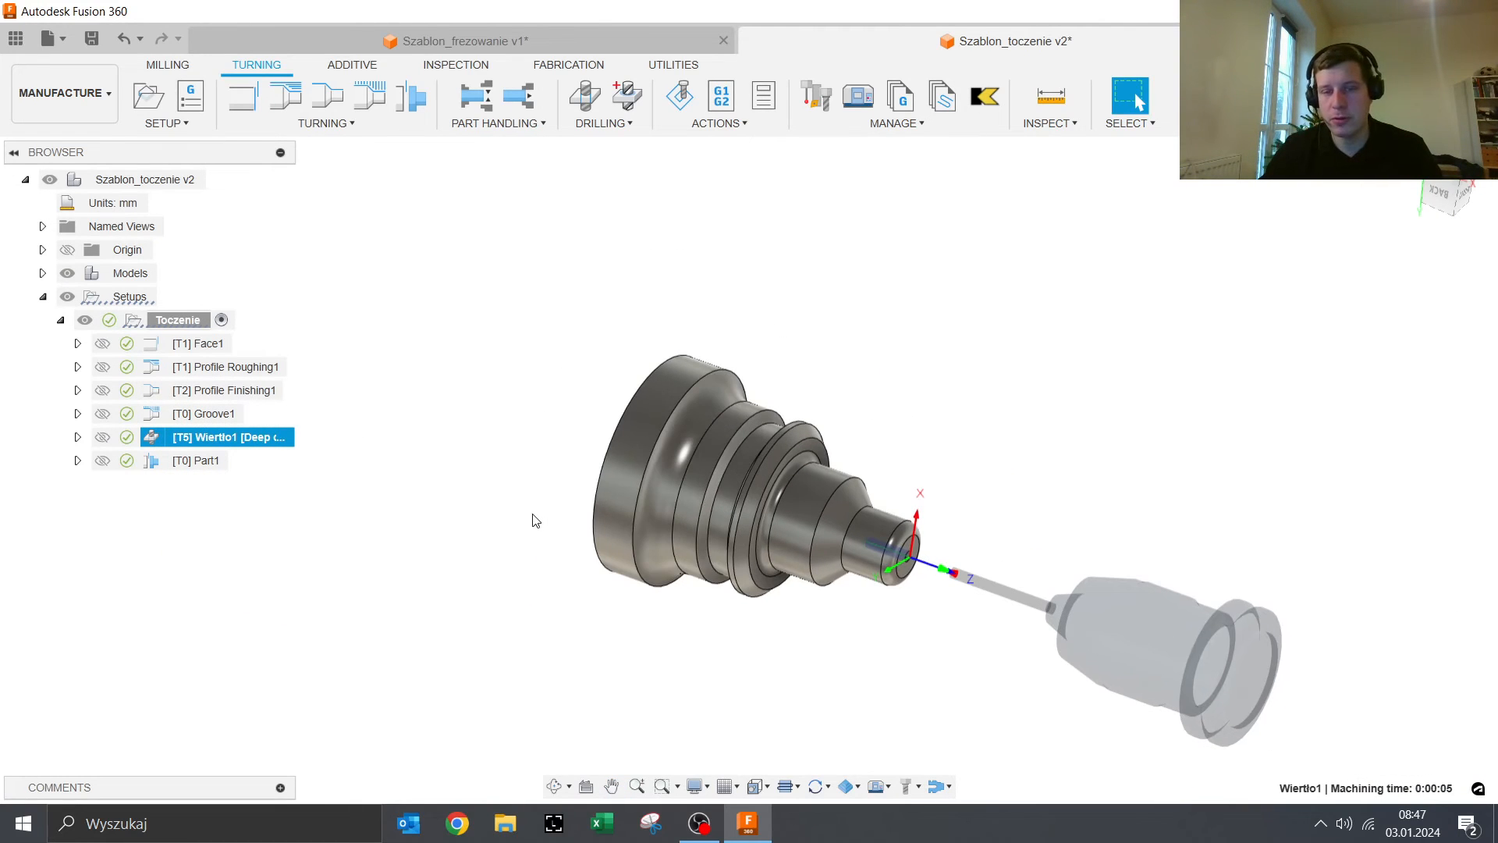
pyautogui.click(185, 320)
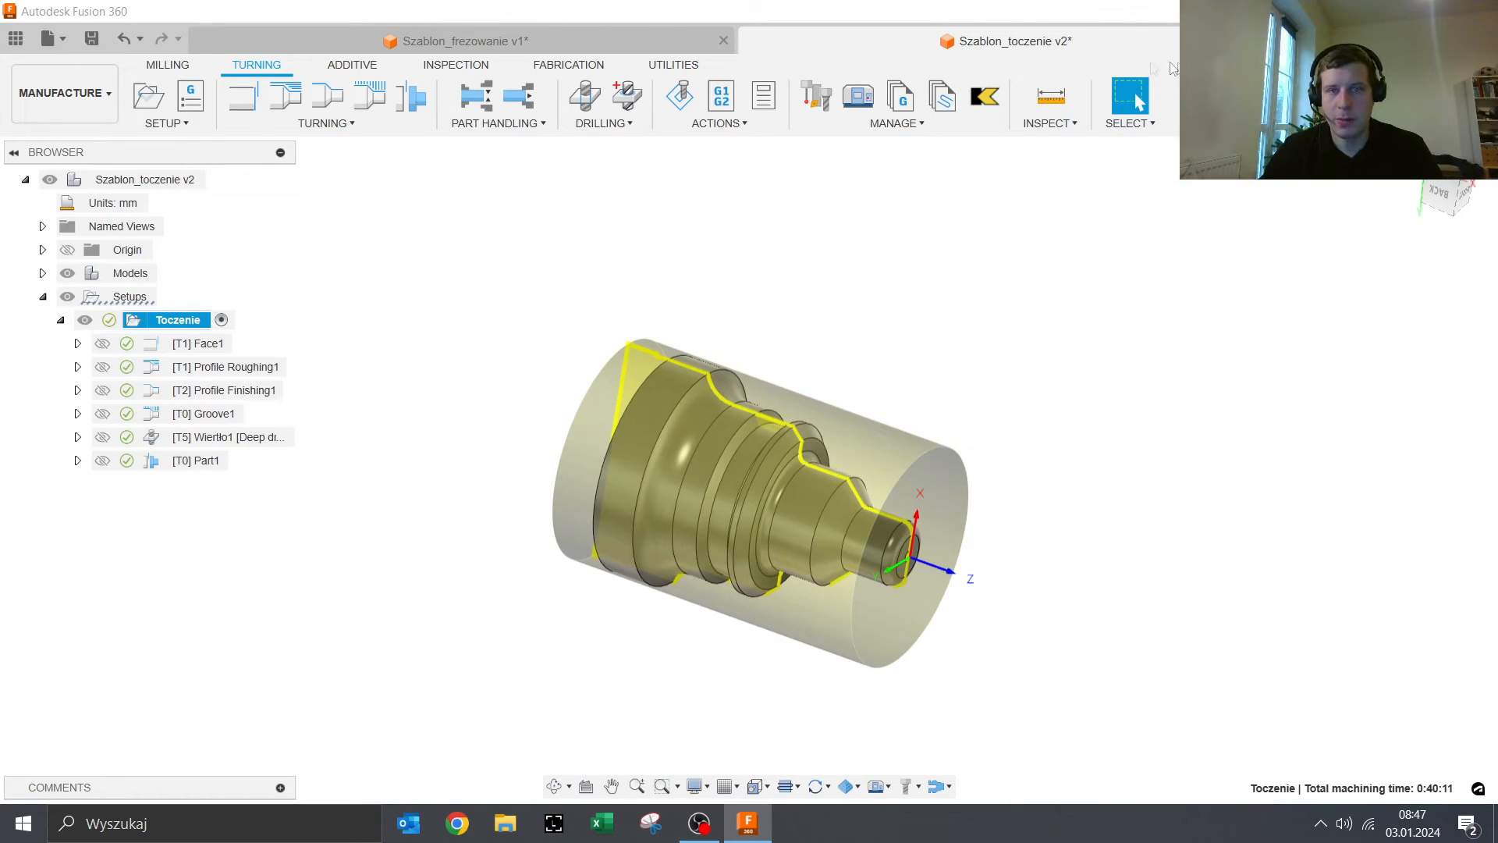
pyautogui.click(680, 95)
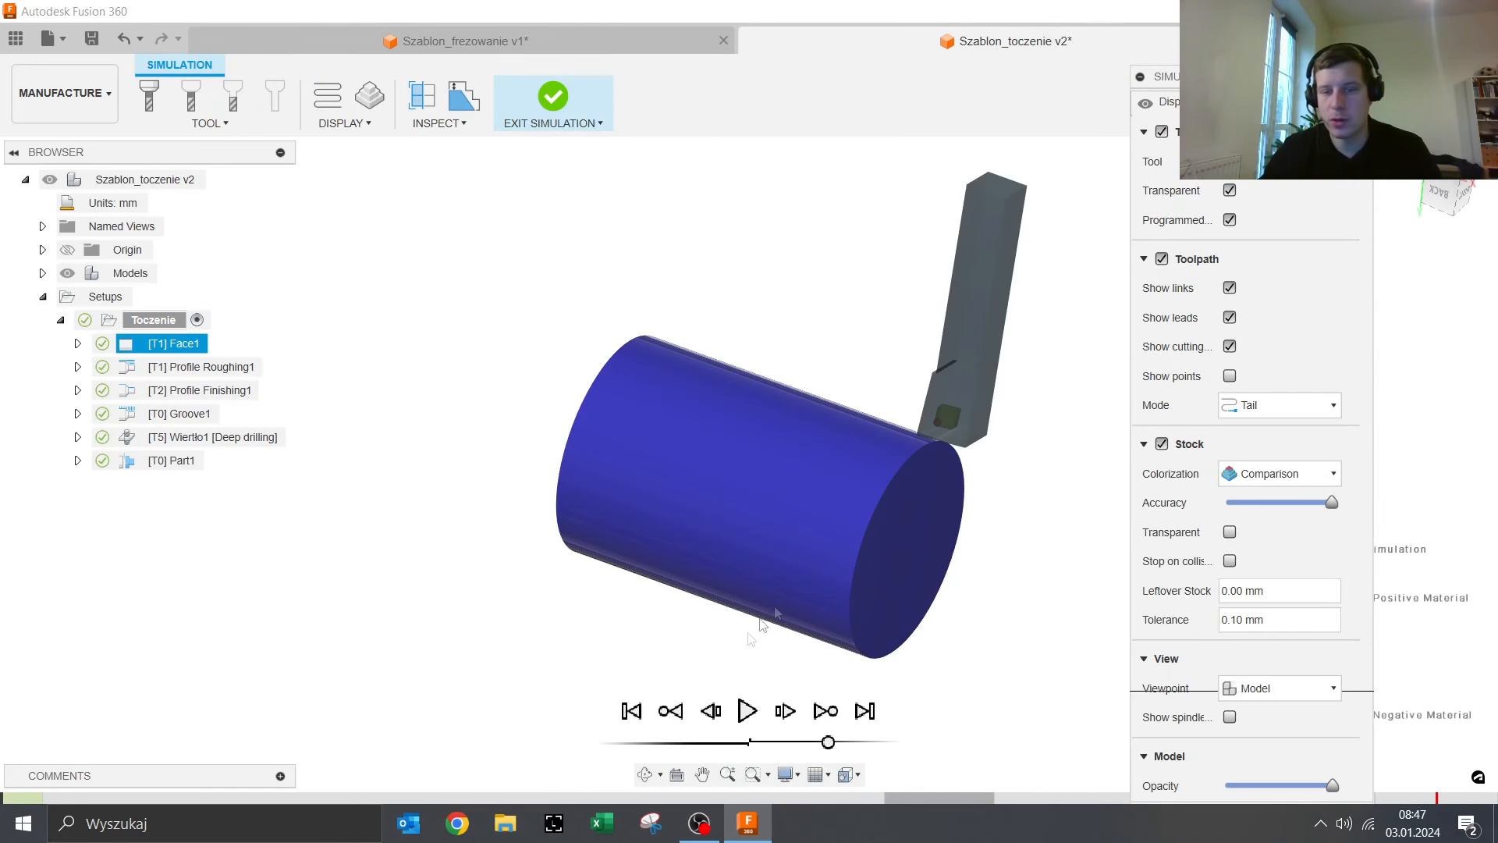
pyautogui.click(747, 710)
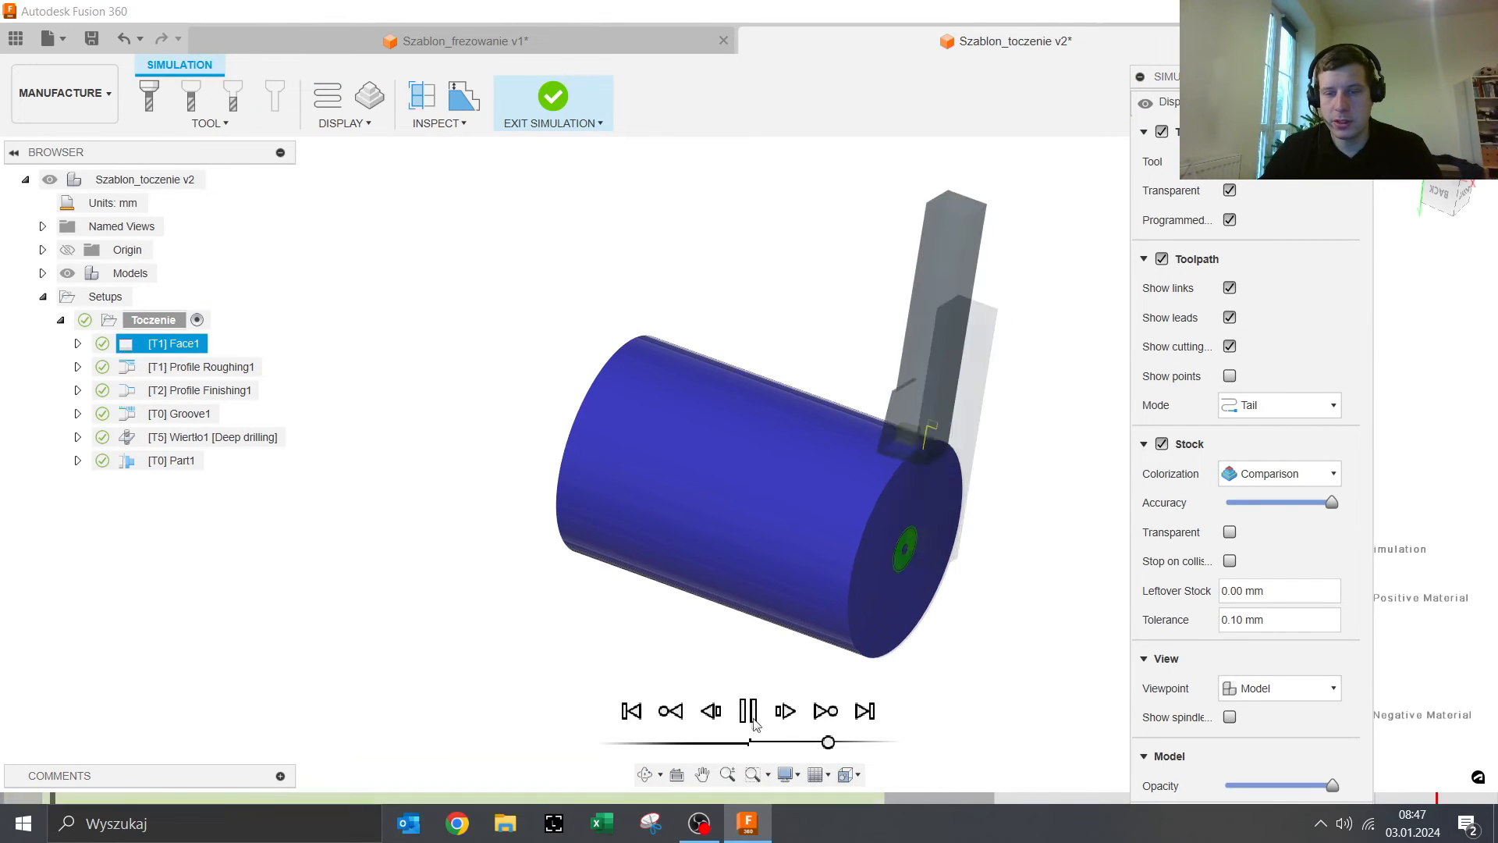
# Step: Slow the turning simulation, replay it from the beginning at an adjusted speed, and exit the simulation
pyautogui.moveTo(828, 742)
pyautogui.mouseDown()
pyautogui.moveTo(794, 742)
pyautogui.moveTo(815, 745)
pyautogui.mouseUp()
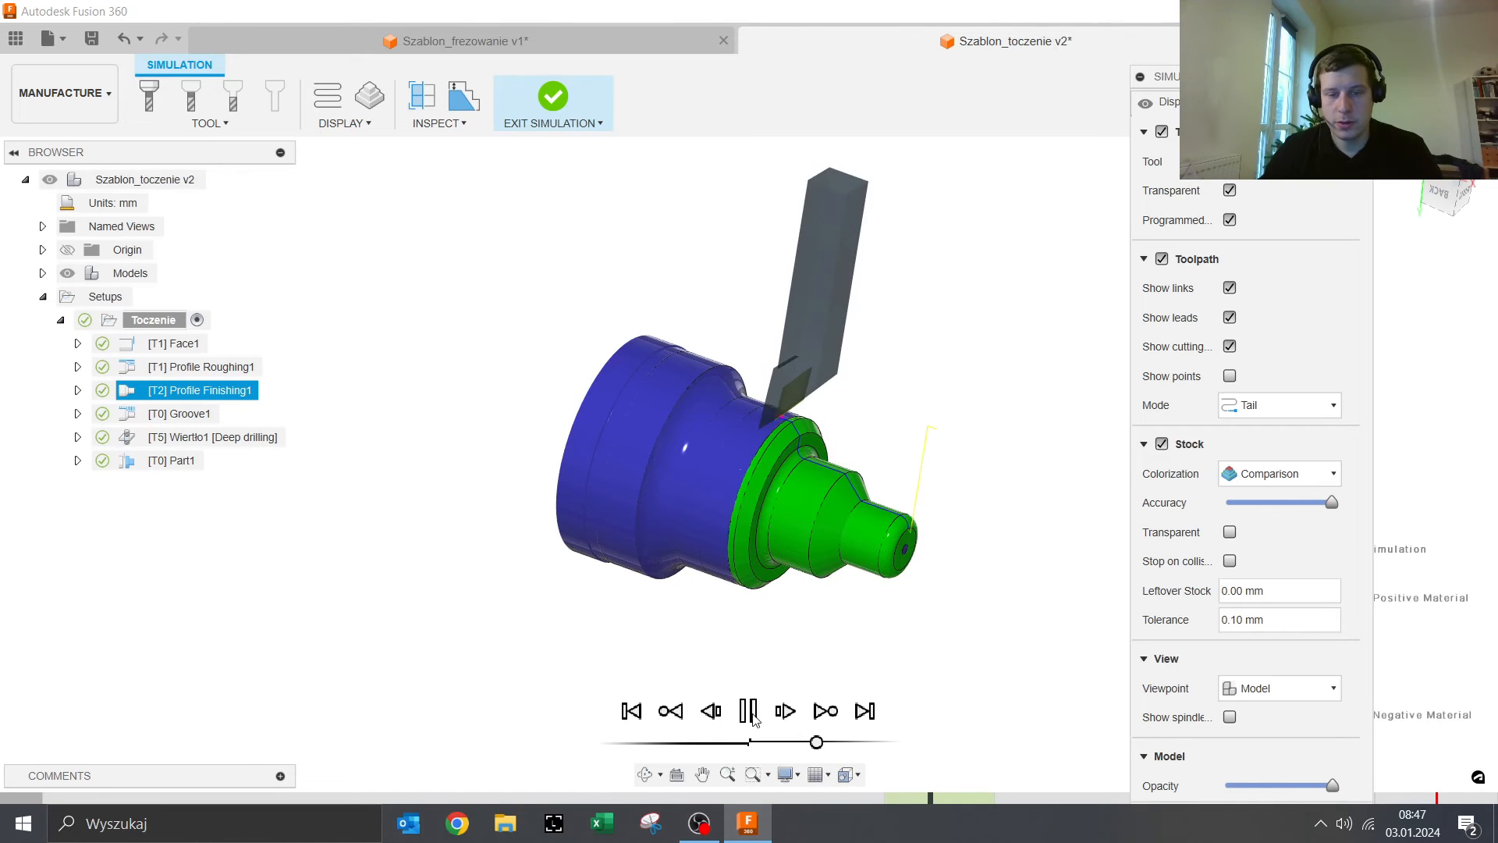
pyautogui.click(621, 715)
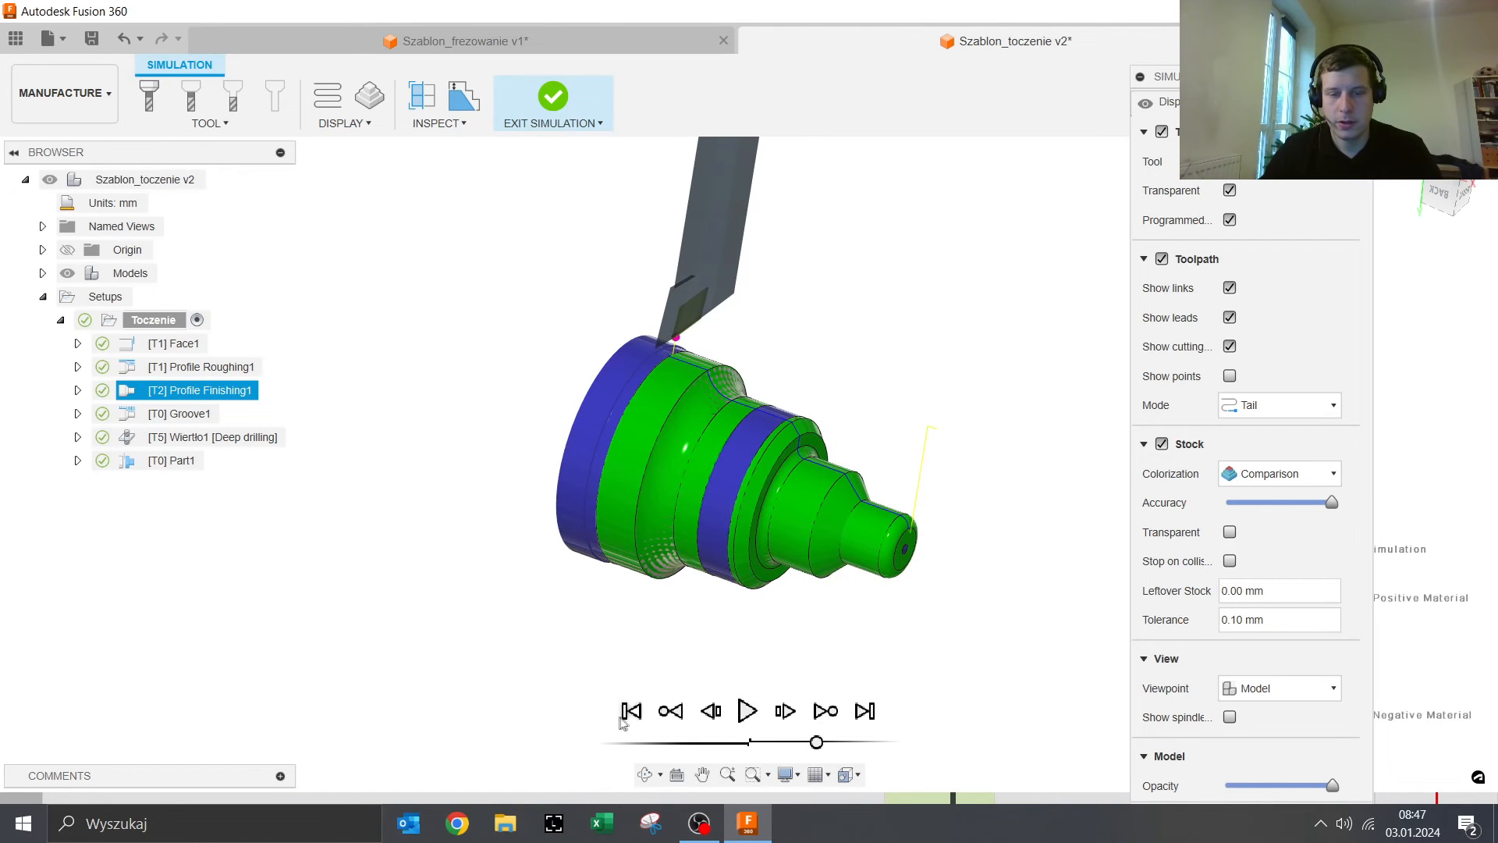
pyautogui.click(629, 712)
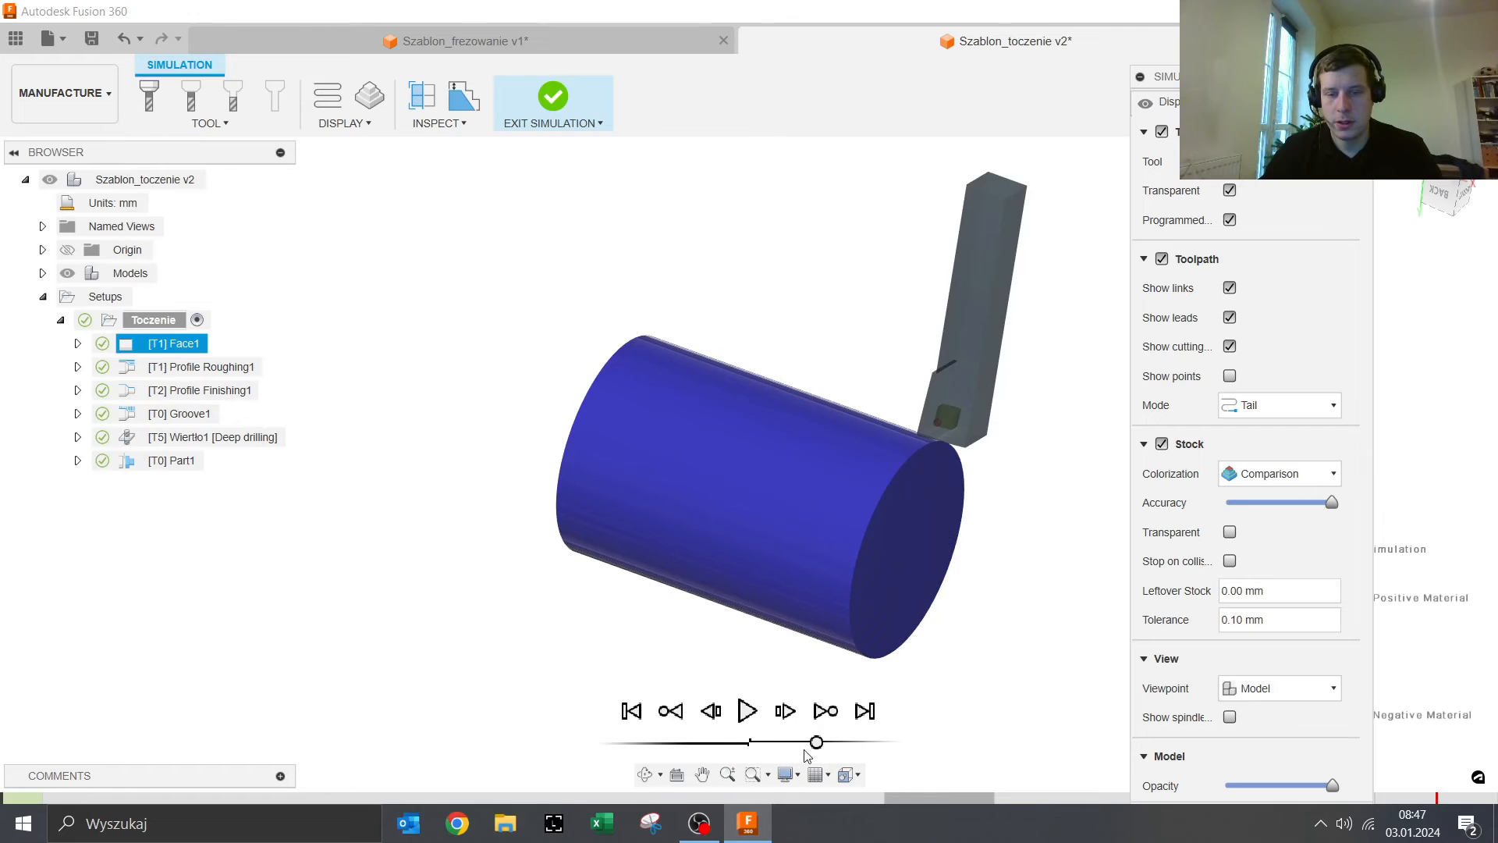
pyautogui.click(747, 711)
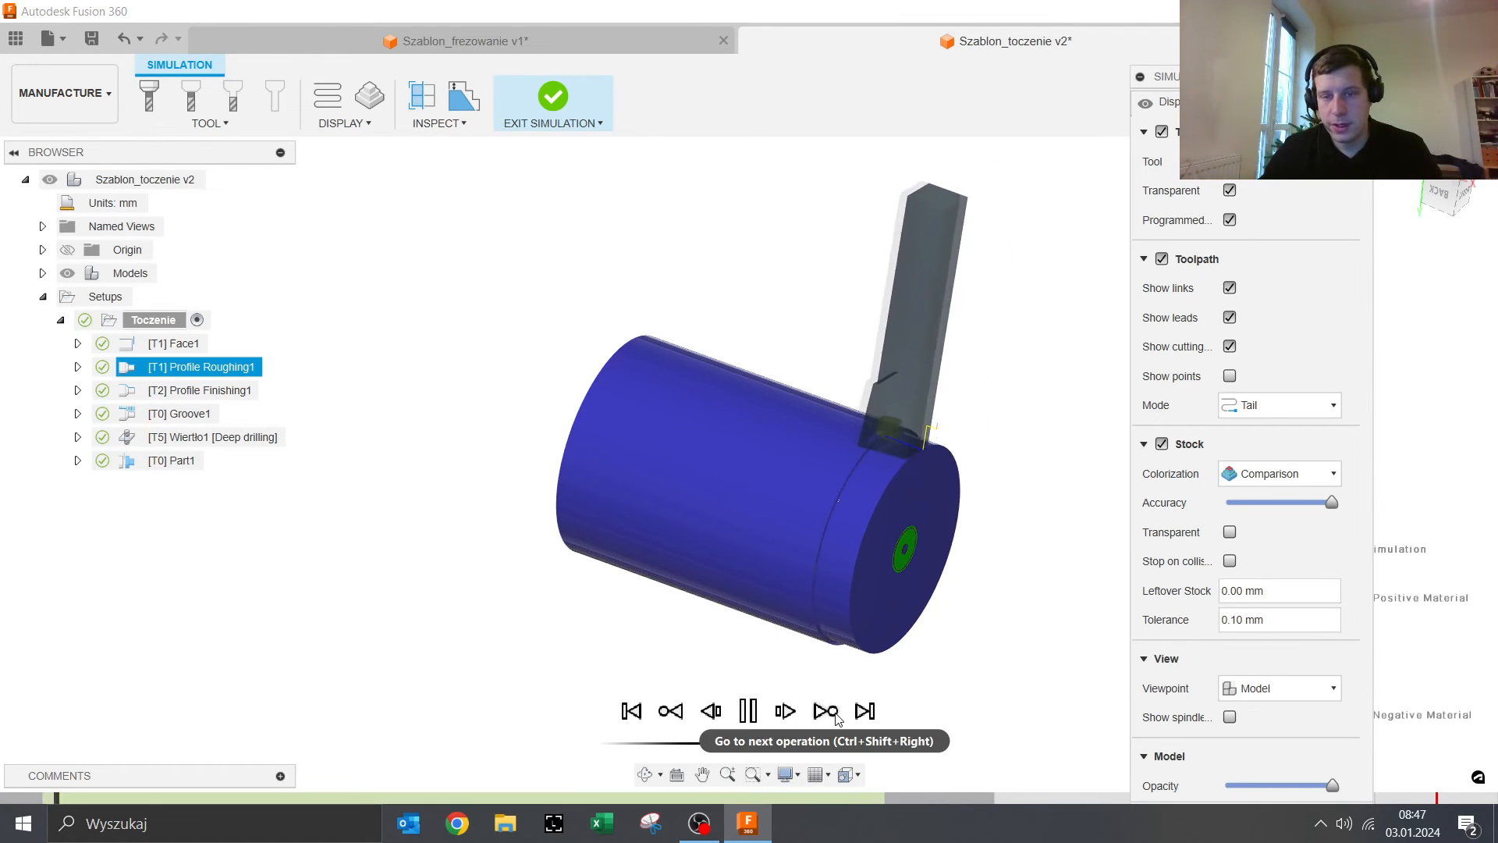
pyautogui.moveTo(802, 741); pyautogui.dragTo(814, 741)
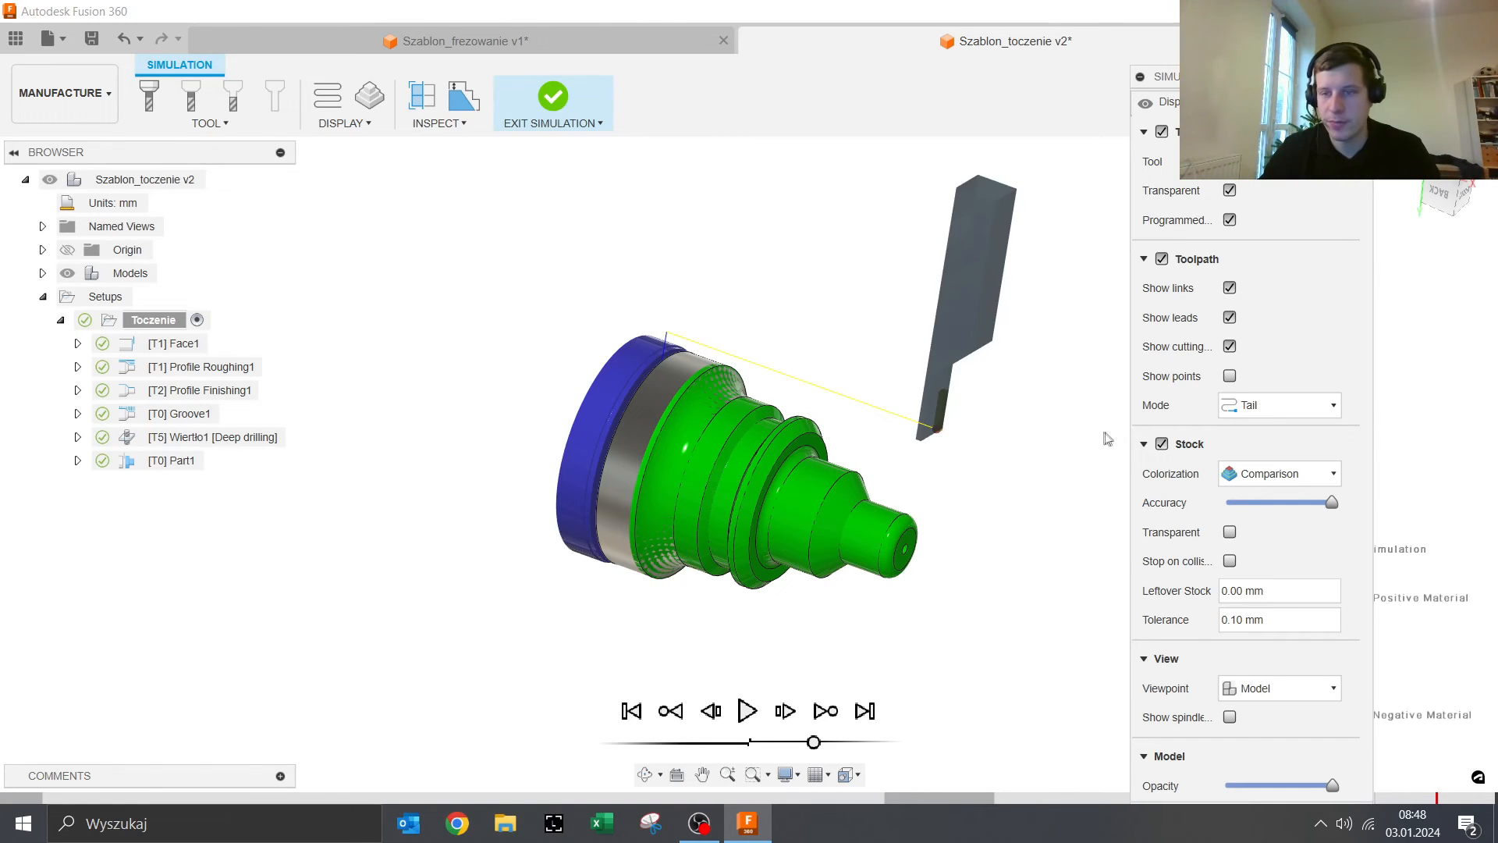
pyautogui.click(1143, 444)
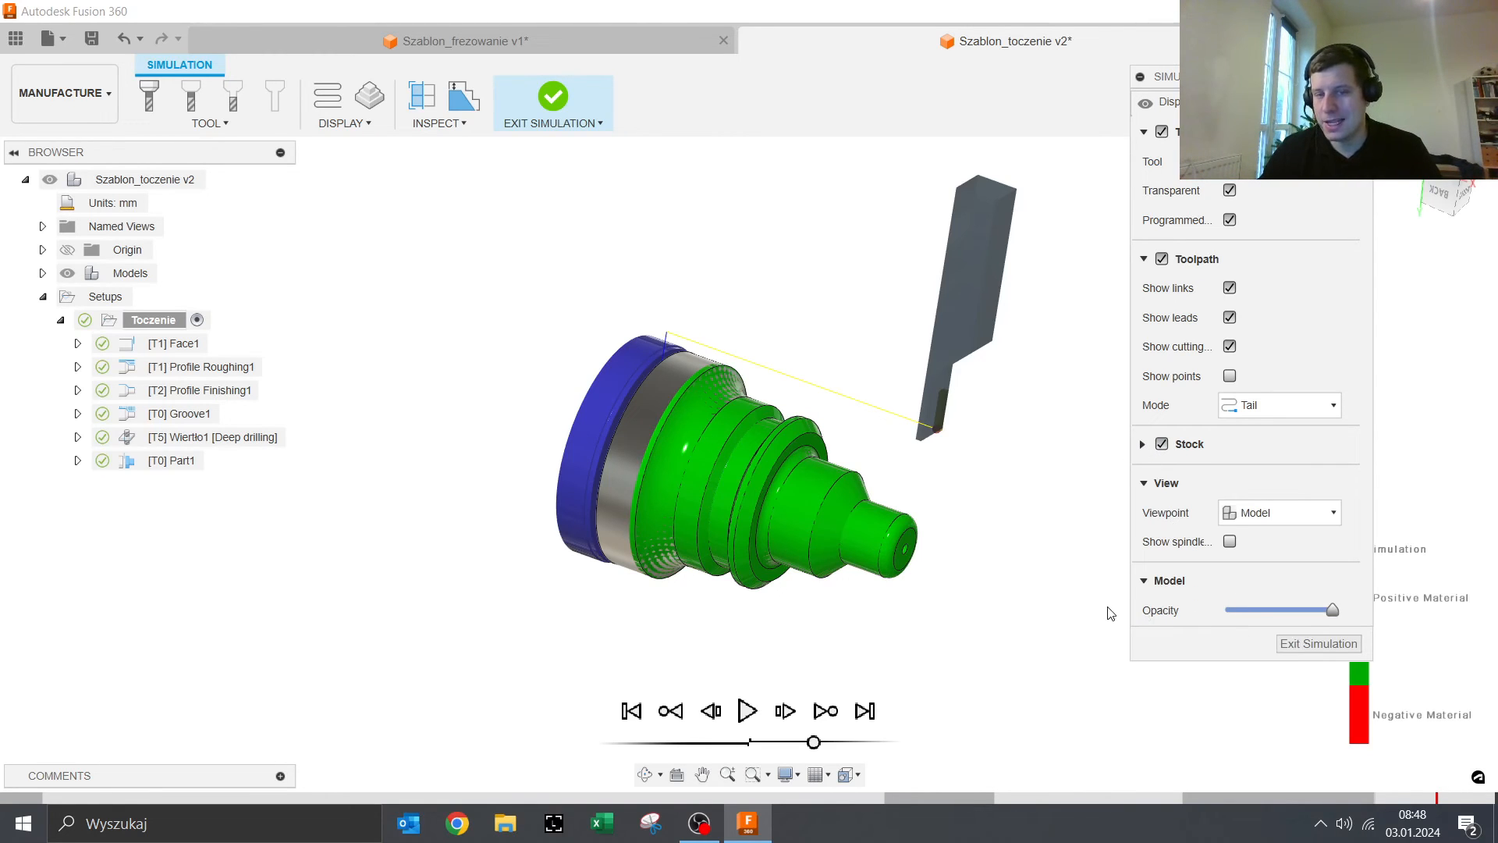
pyautogui.click(1319, 643)
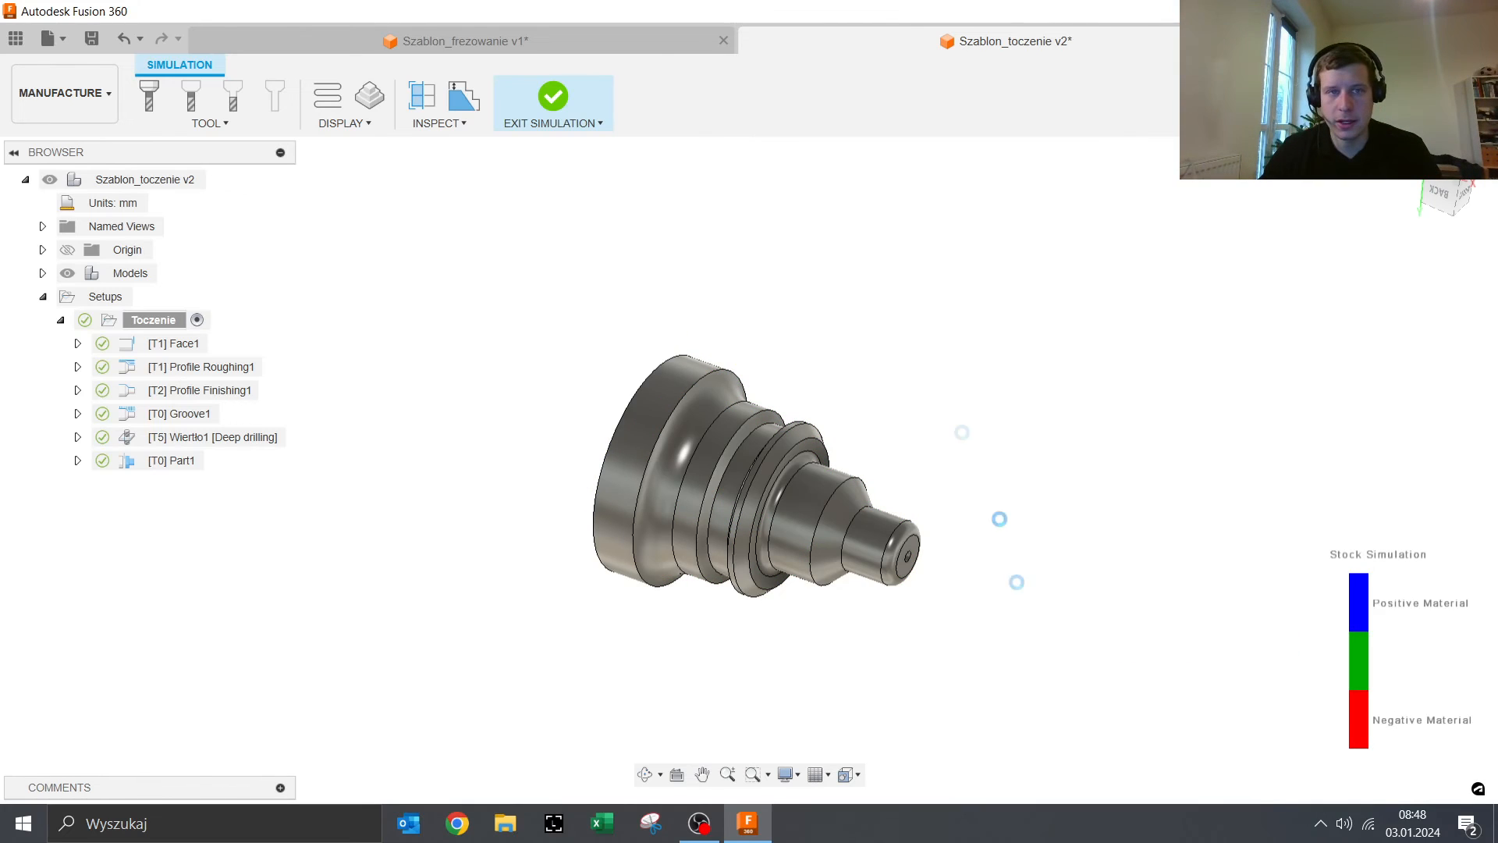
# Step: Switch to the Szablon_frezowanie document, collapse the Models branch, simulate the Płaski1 operation, and exit the simulation
pyautogui.click(578, 41)
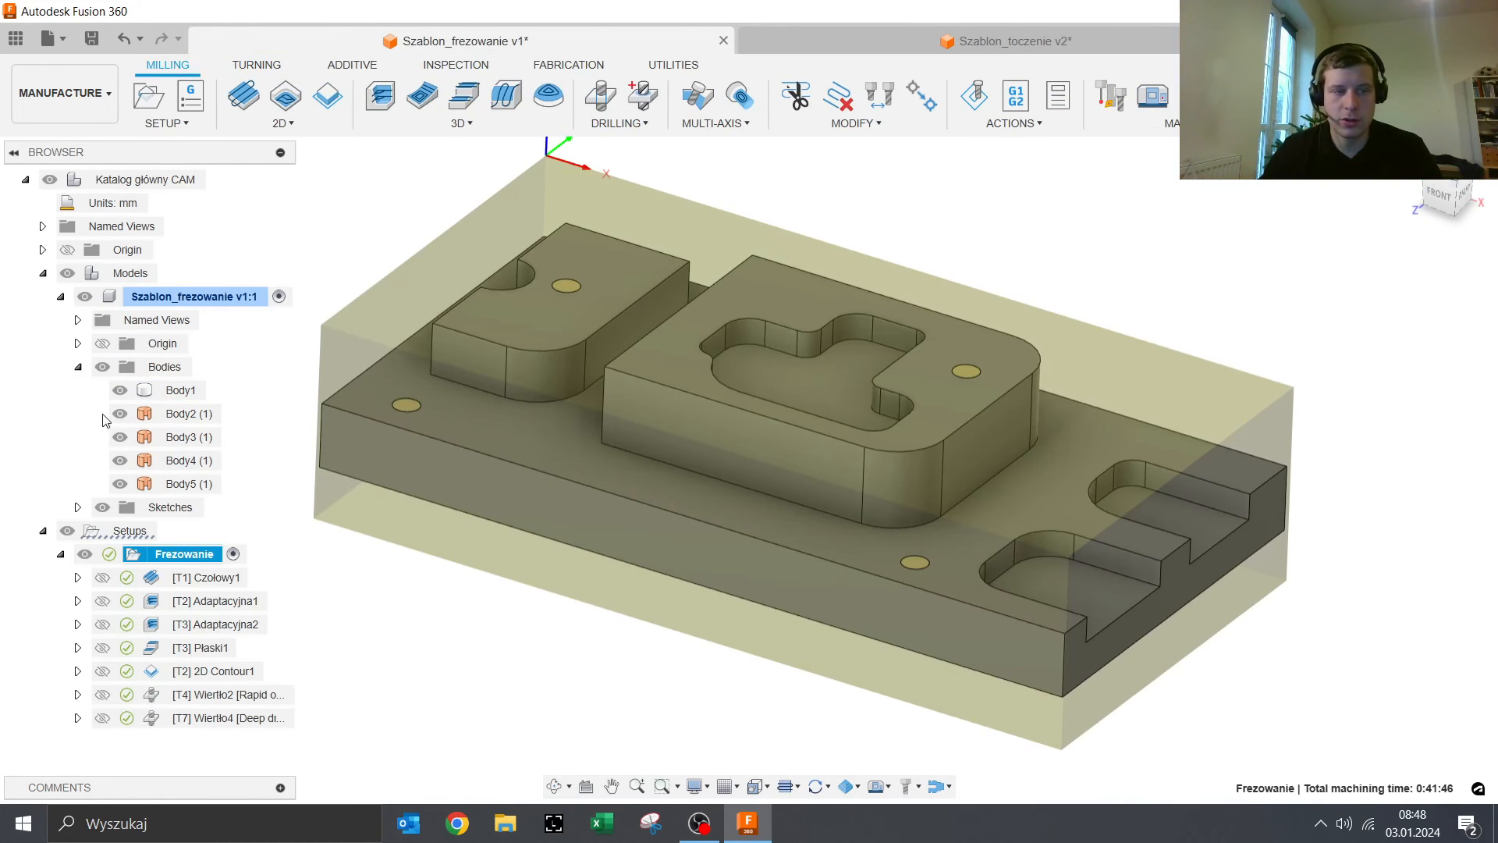
pyautogui.click(44, 274)
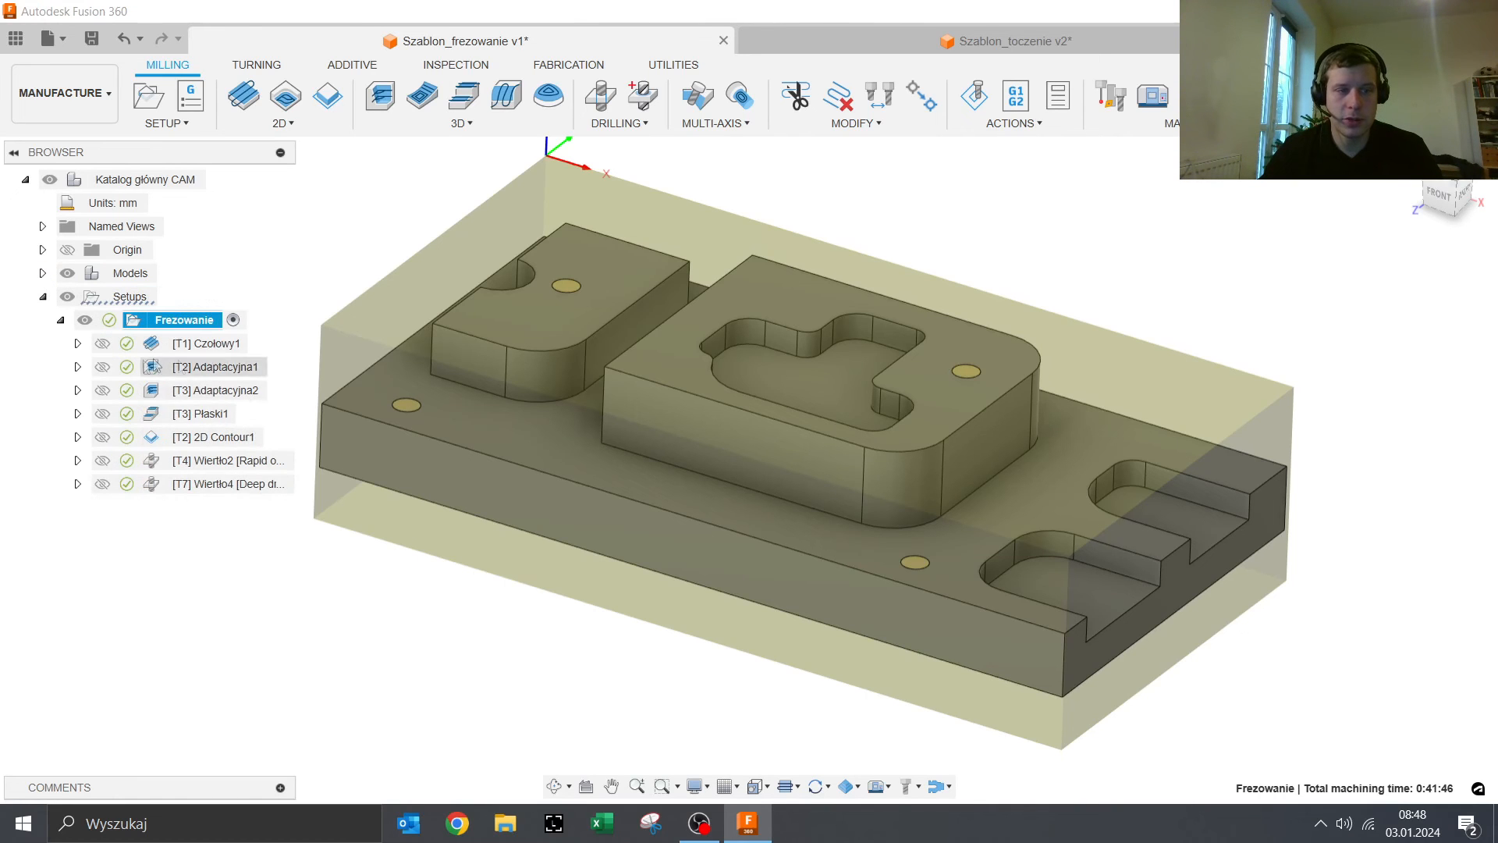
pyautogui.click(207, 418)
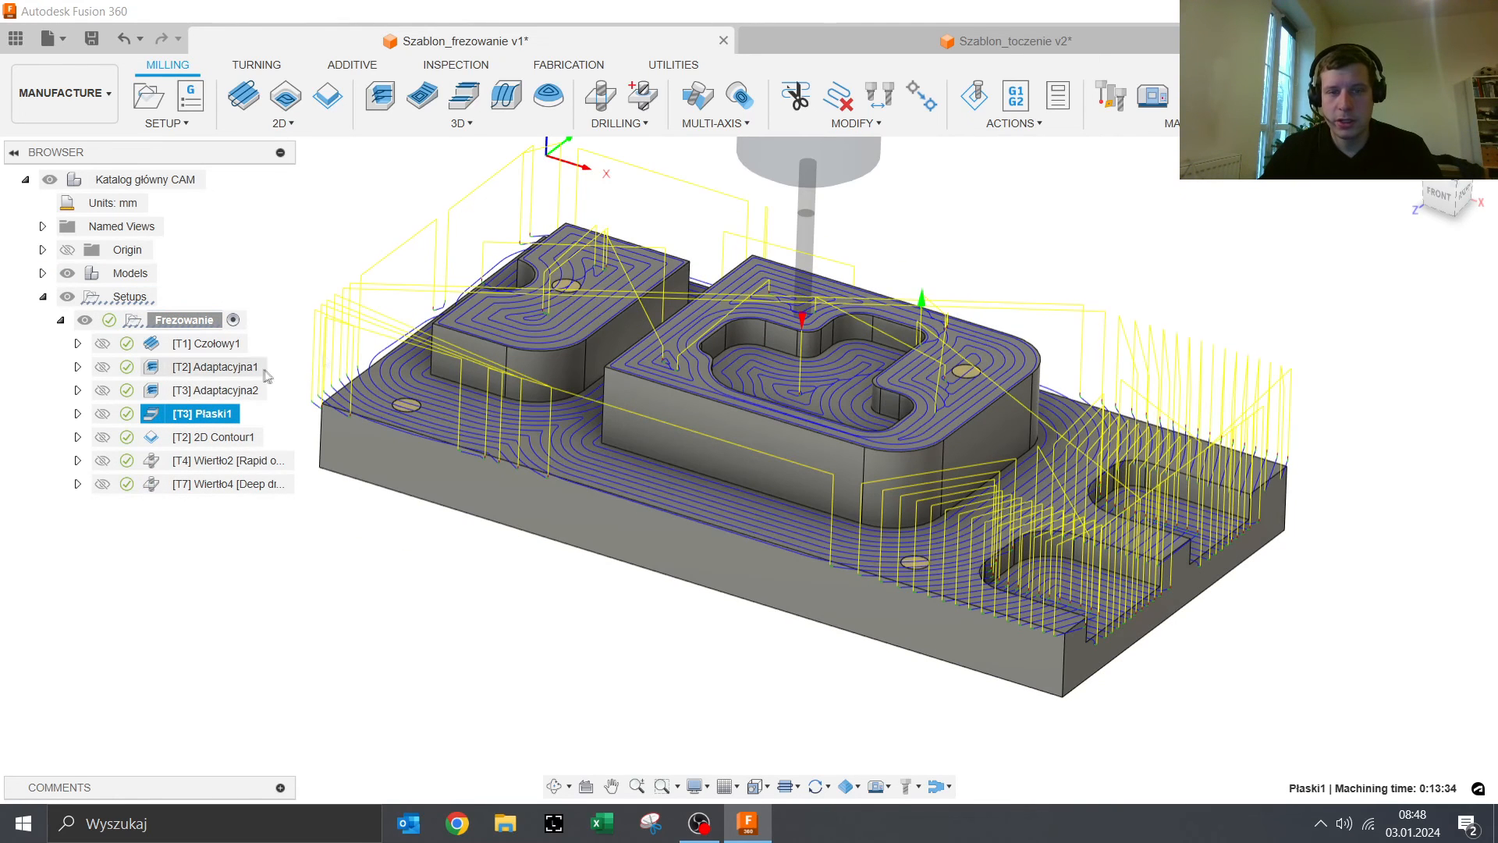
pyautogui.click(975, 97)
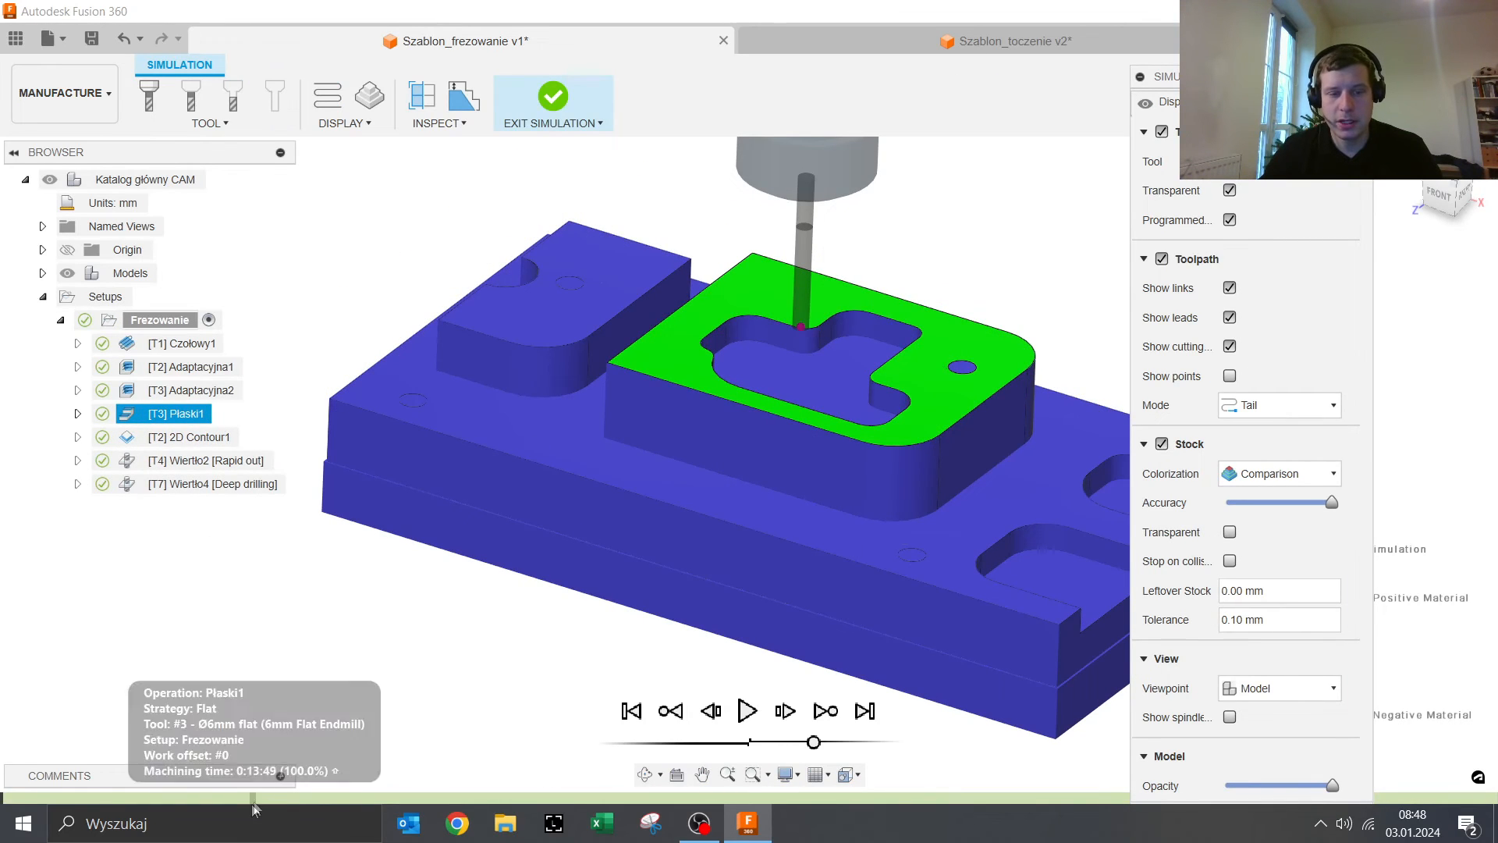
pyautogui.click(1144, 444)
pyautogui.click(1311, 644)
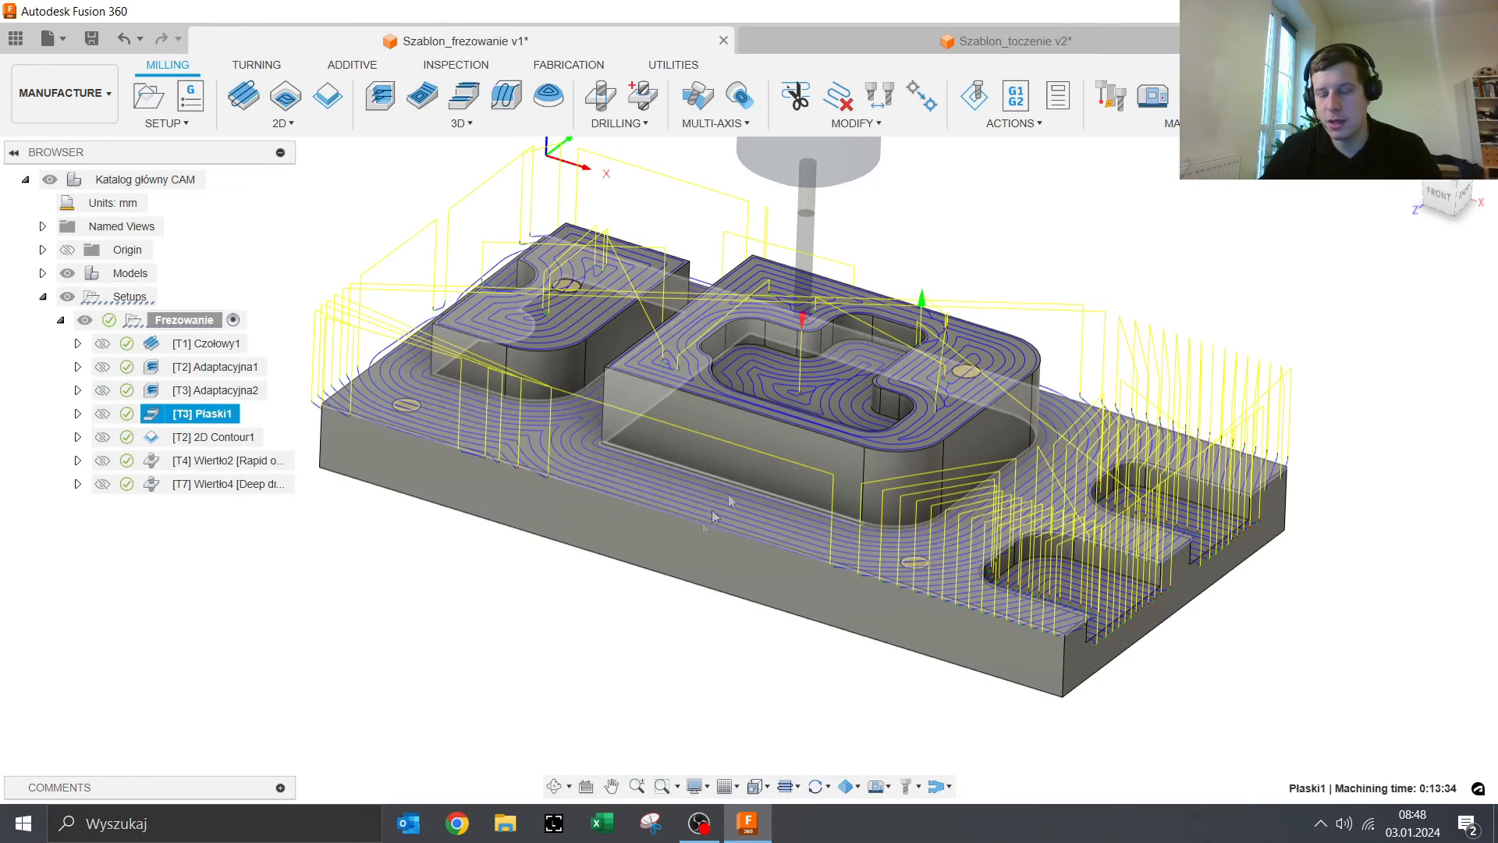
# Step: Store the Czołowy1 and Adaptacyjna1 operations together as a local template named Szablon_video
pyautogui.click(252, 614)
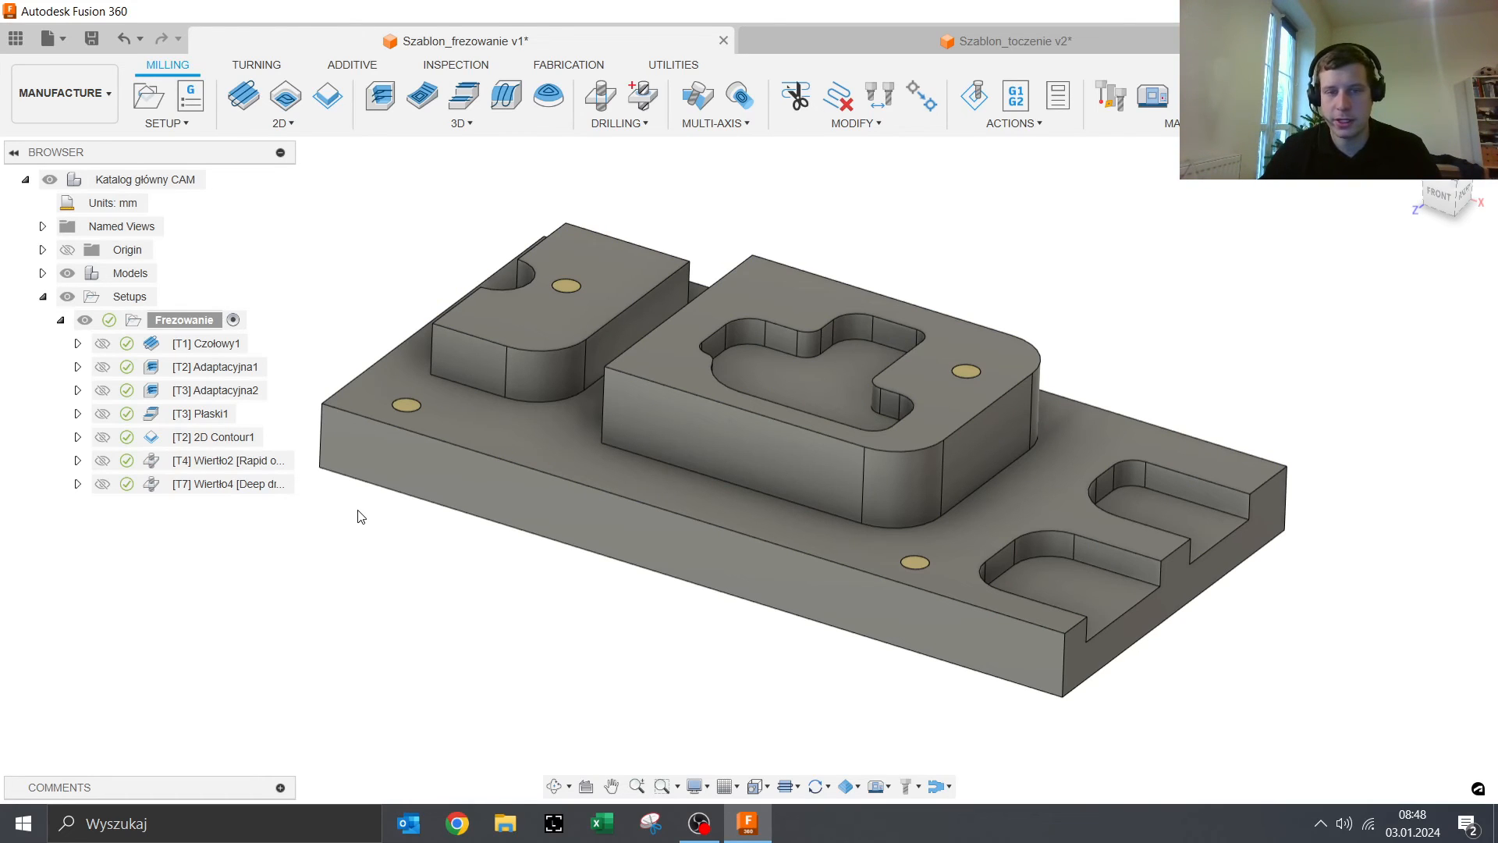
pyautogui.click(200, 343)
pyautogui.click(198, 371)
pyautogui.click(213, 345)
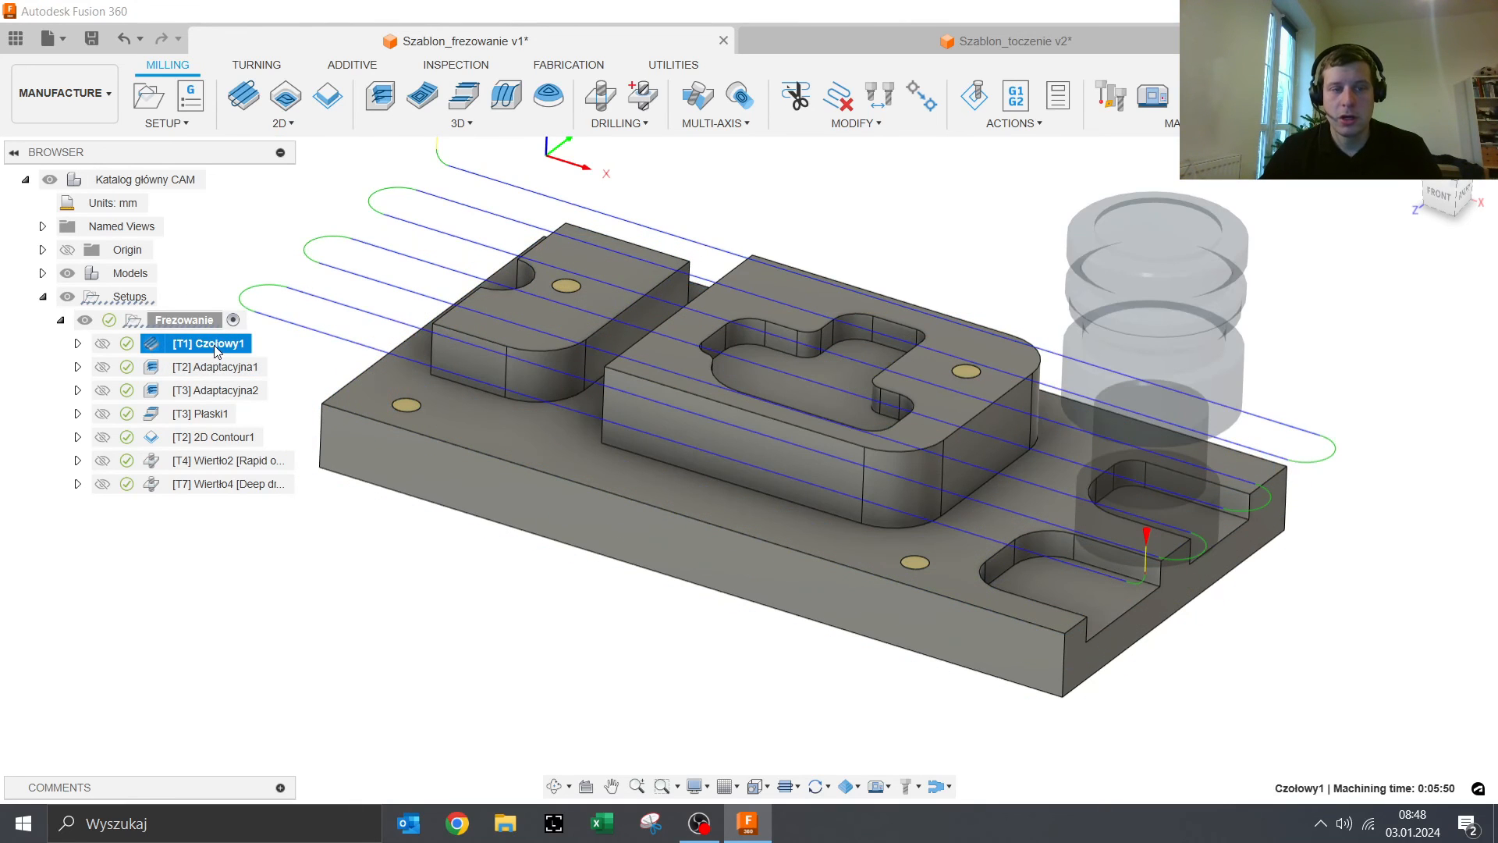
pyautogui.click(214, 368)
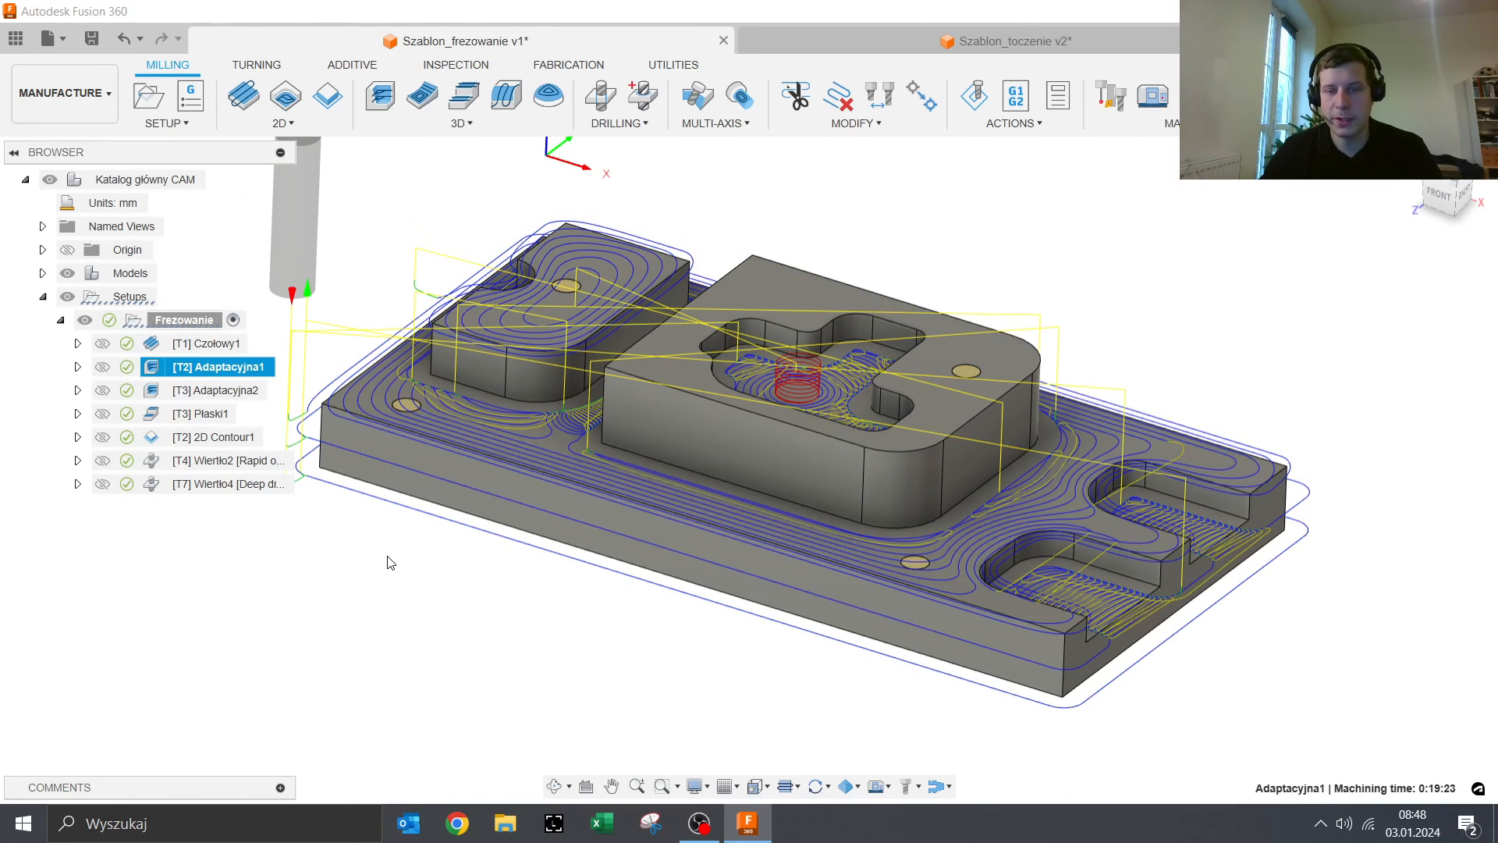
pyautogui.click(228, 350)
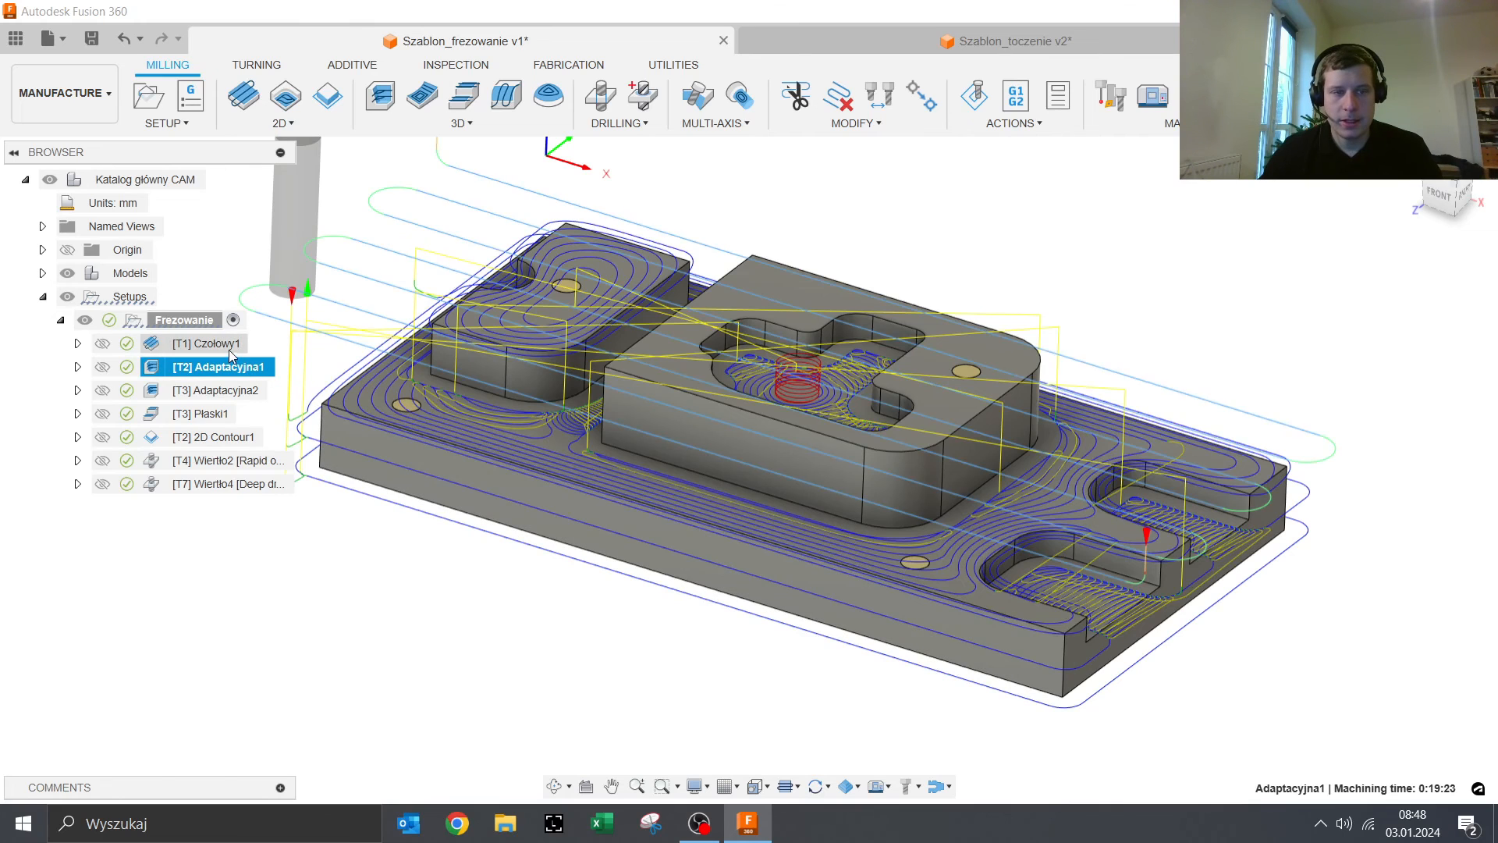
pyautogui.keyDown('ctrl'); pyautogui.click(227, 359); pyautogui.keyUp('ctrl')
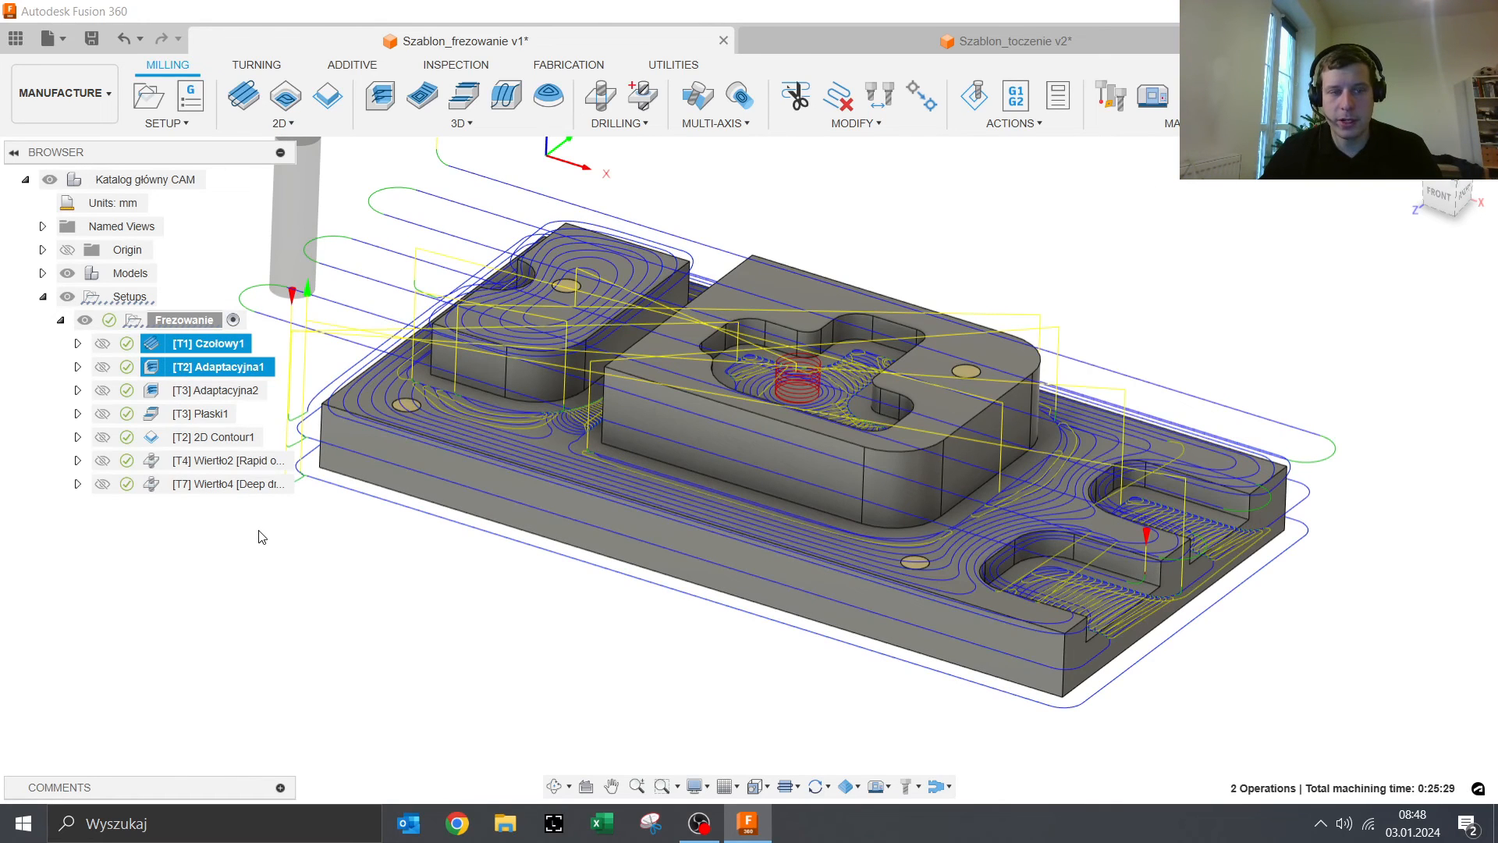
pyautogui.rightClick(220, 352)
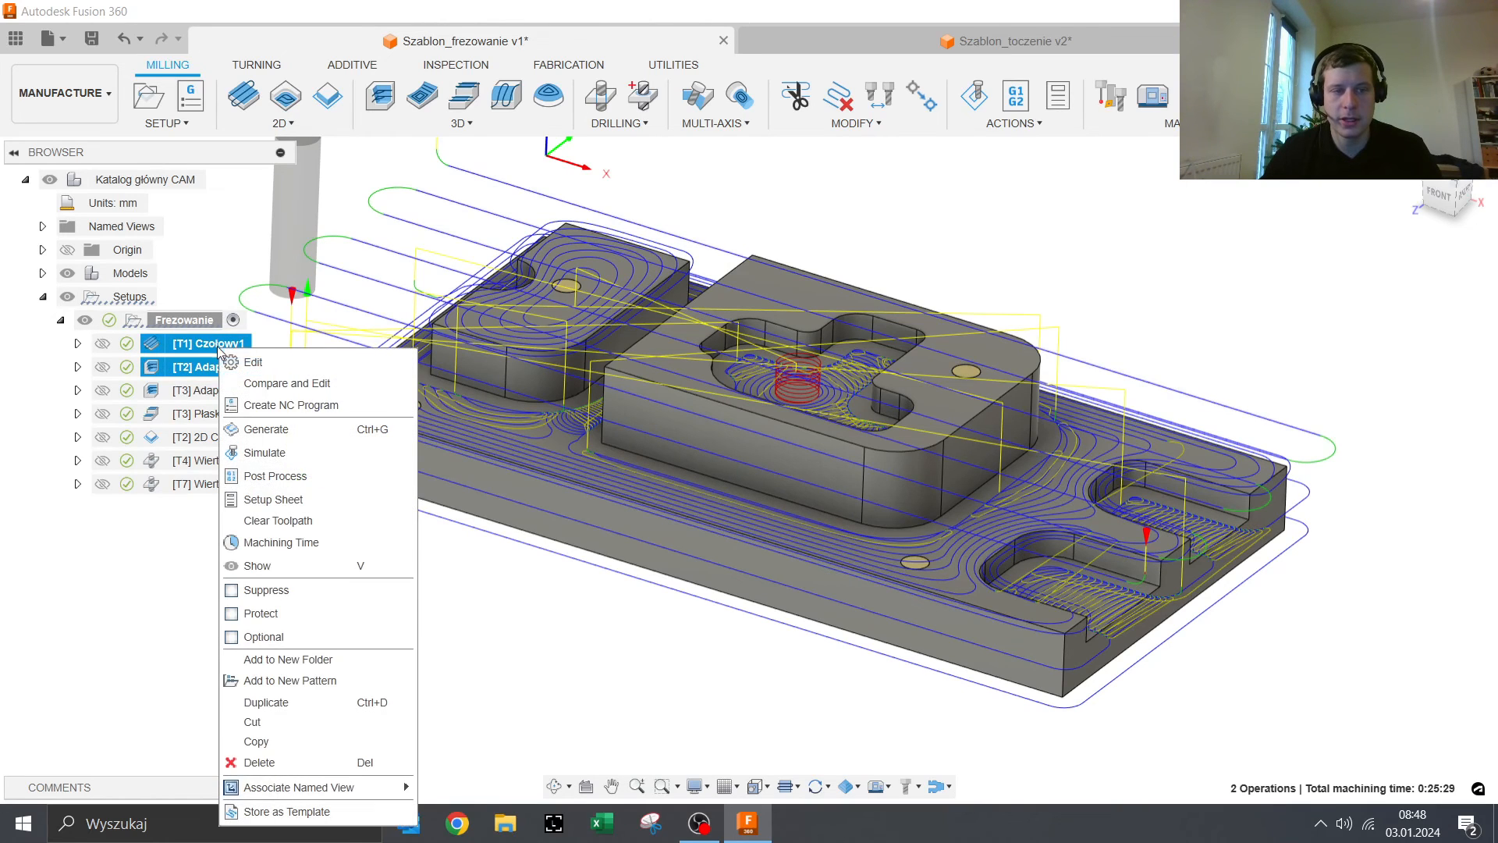
pyautogui.click(302, 811)
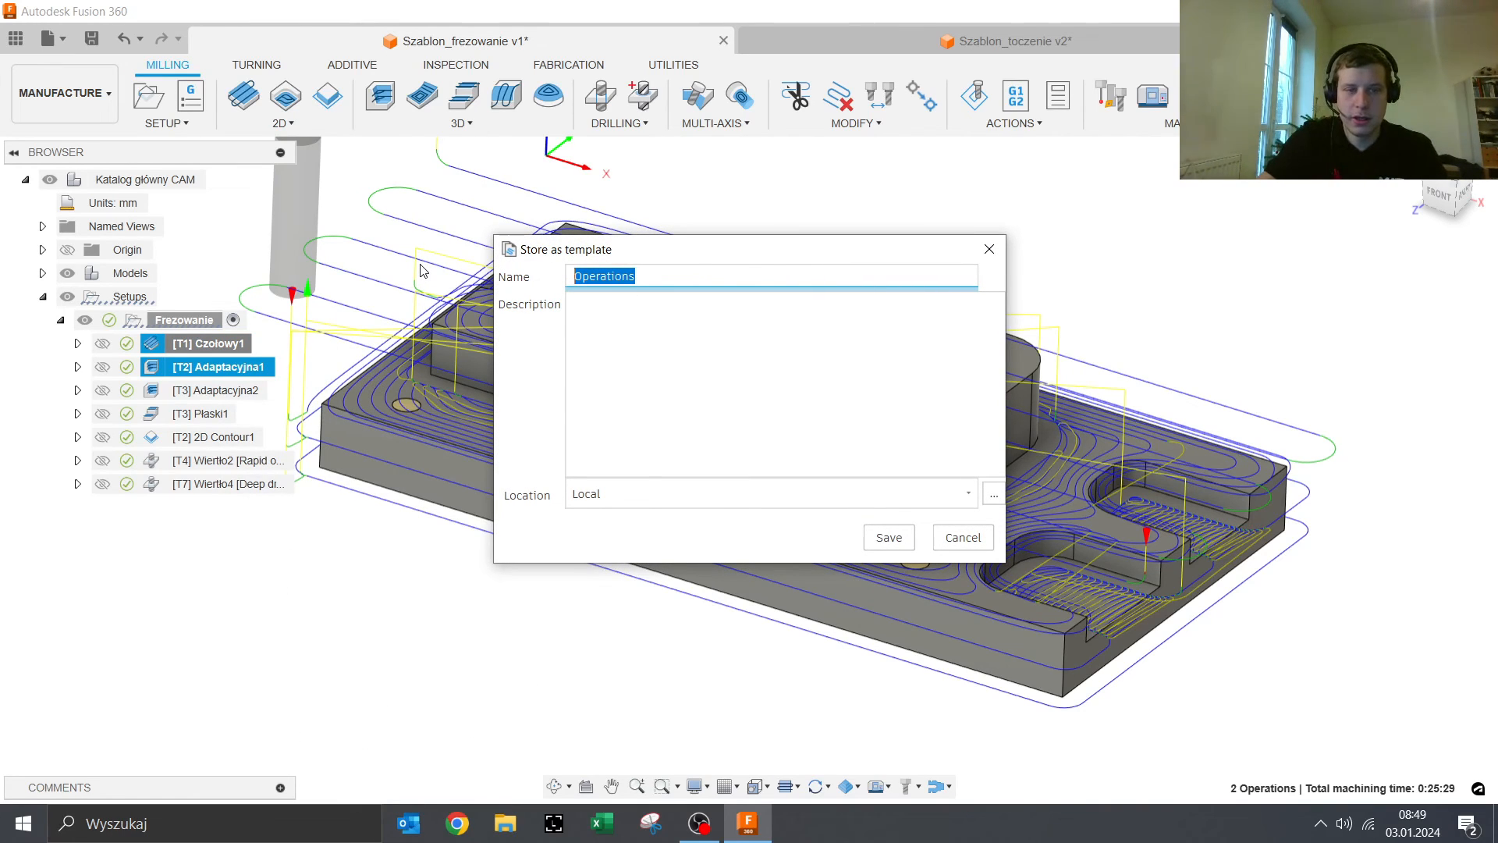
pyautogui.write('Szablon_video')
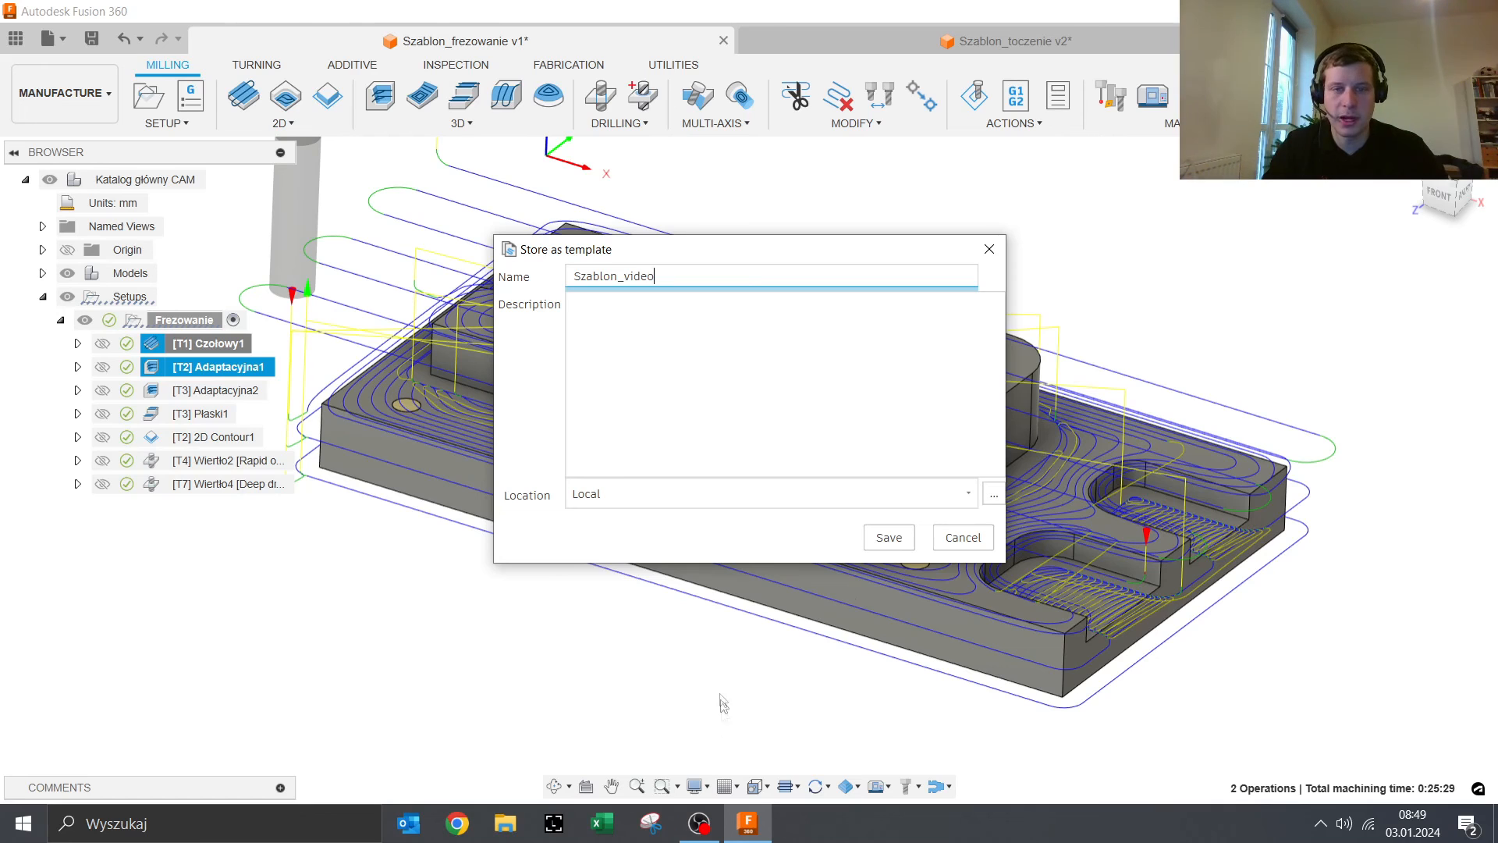
pyautogui.click(889, 537)
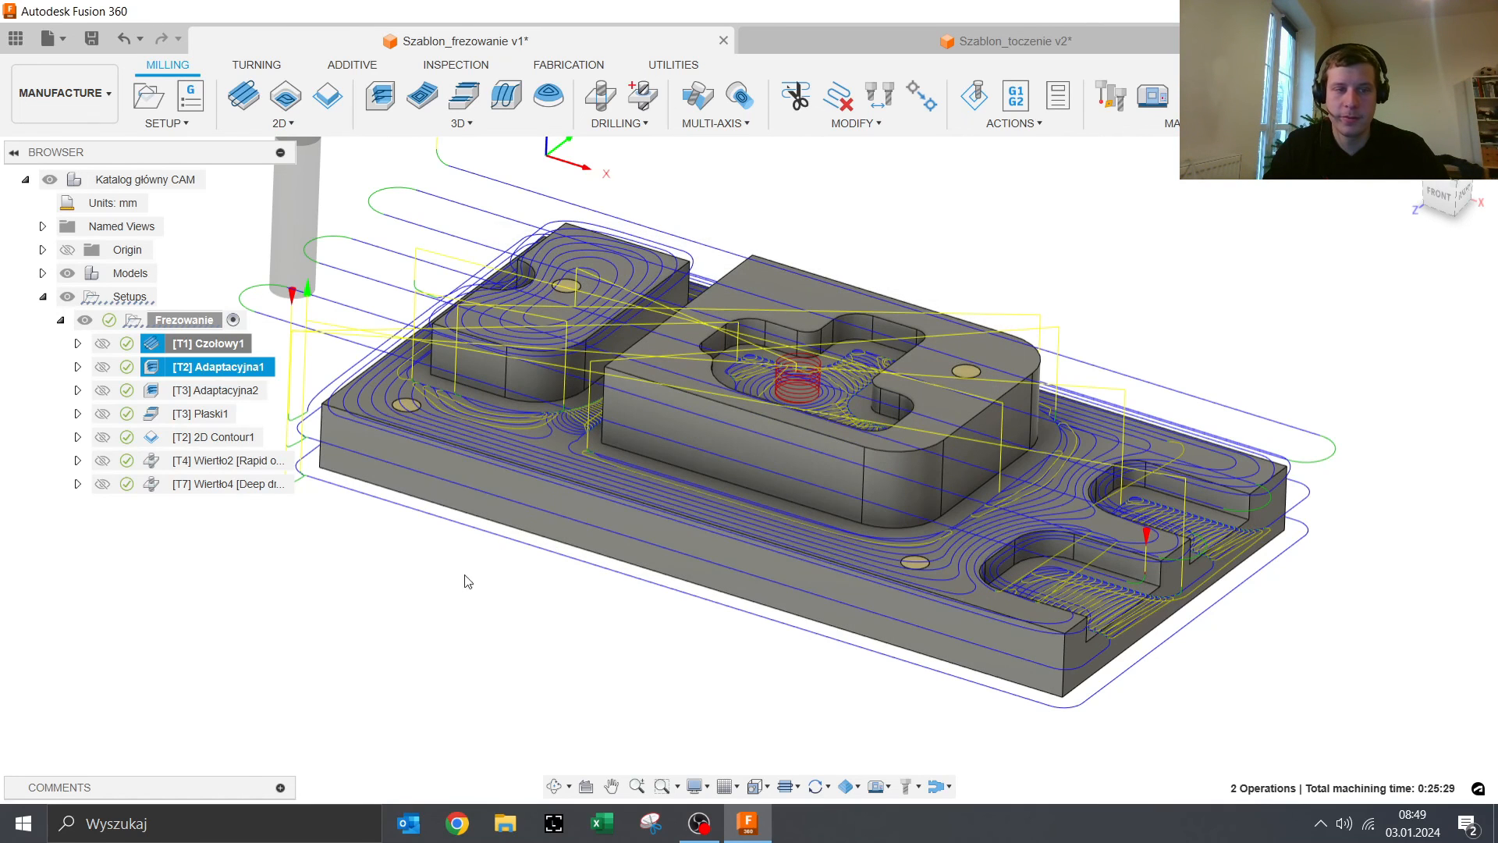
pyautogui.click(337, 668)
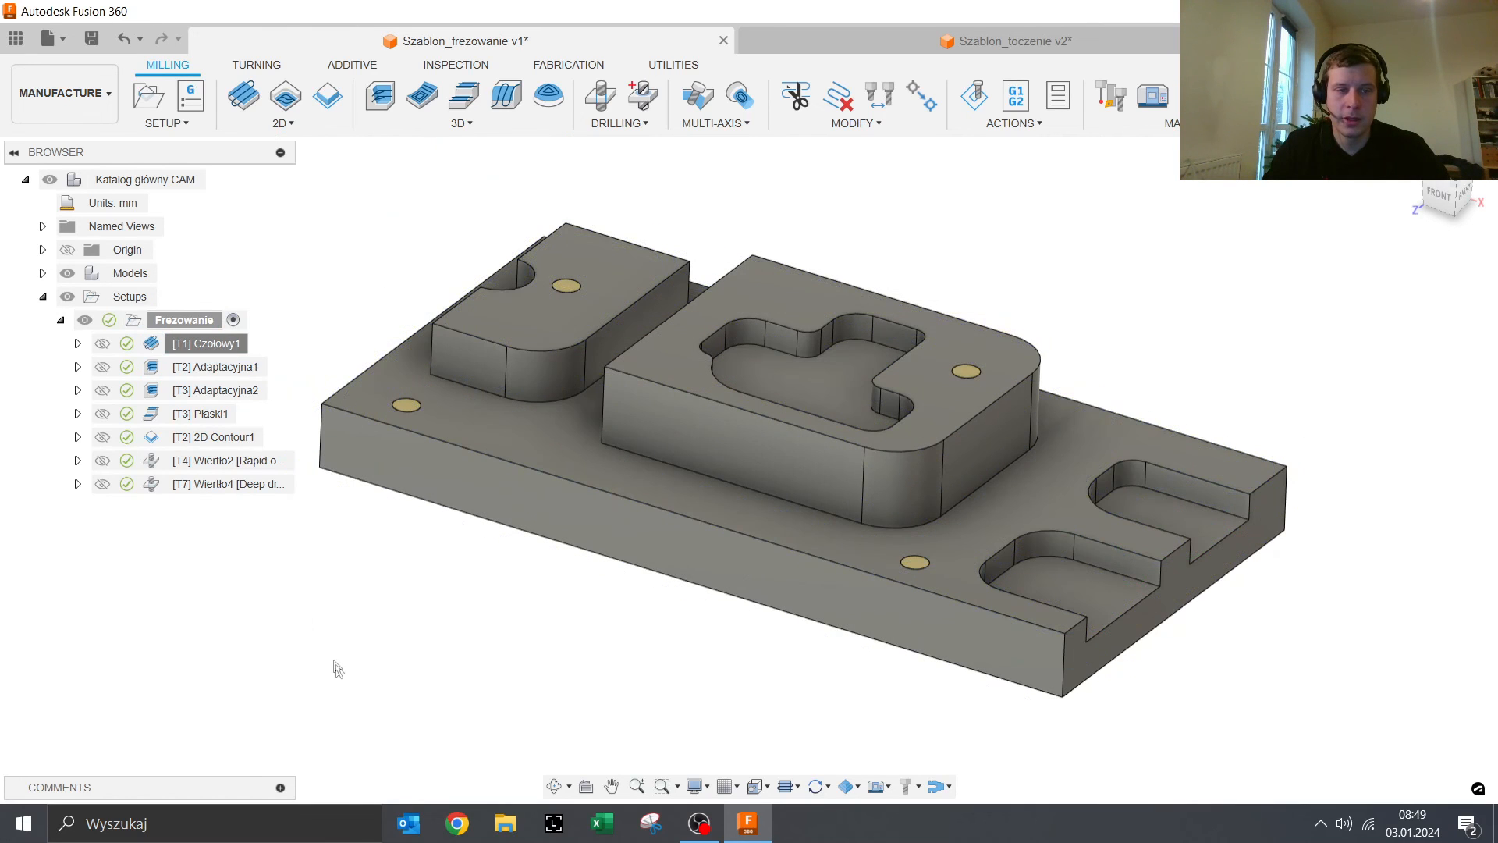
# Step: Delete all operations in the Frezowanie setup, from Czołowy1 through Wiertło4
pyautogui.click(210, 367)
pyautogui.keyDown('shift'); pyautogui.click(217, 478); pyautogui.keyUp('shift')
pyautogui.keyDown('shift'); pyautogui.click(208, 345); pyautogui.keyUp('shift')
pyautogui.rightClick(207, 345)
pyautogui.click(171, 572)
pyautogui.keyDown('shift'); pyautogui.click(192, 486); pyautogui.keyUp('shift')
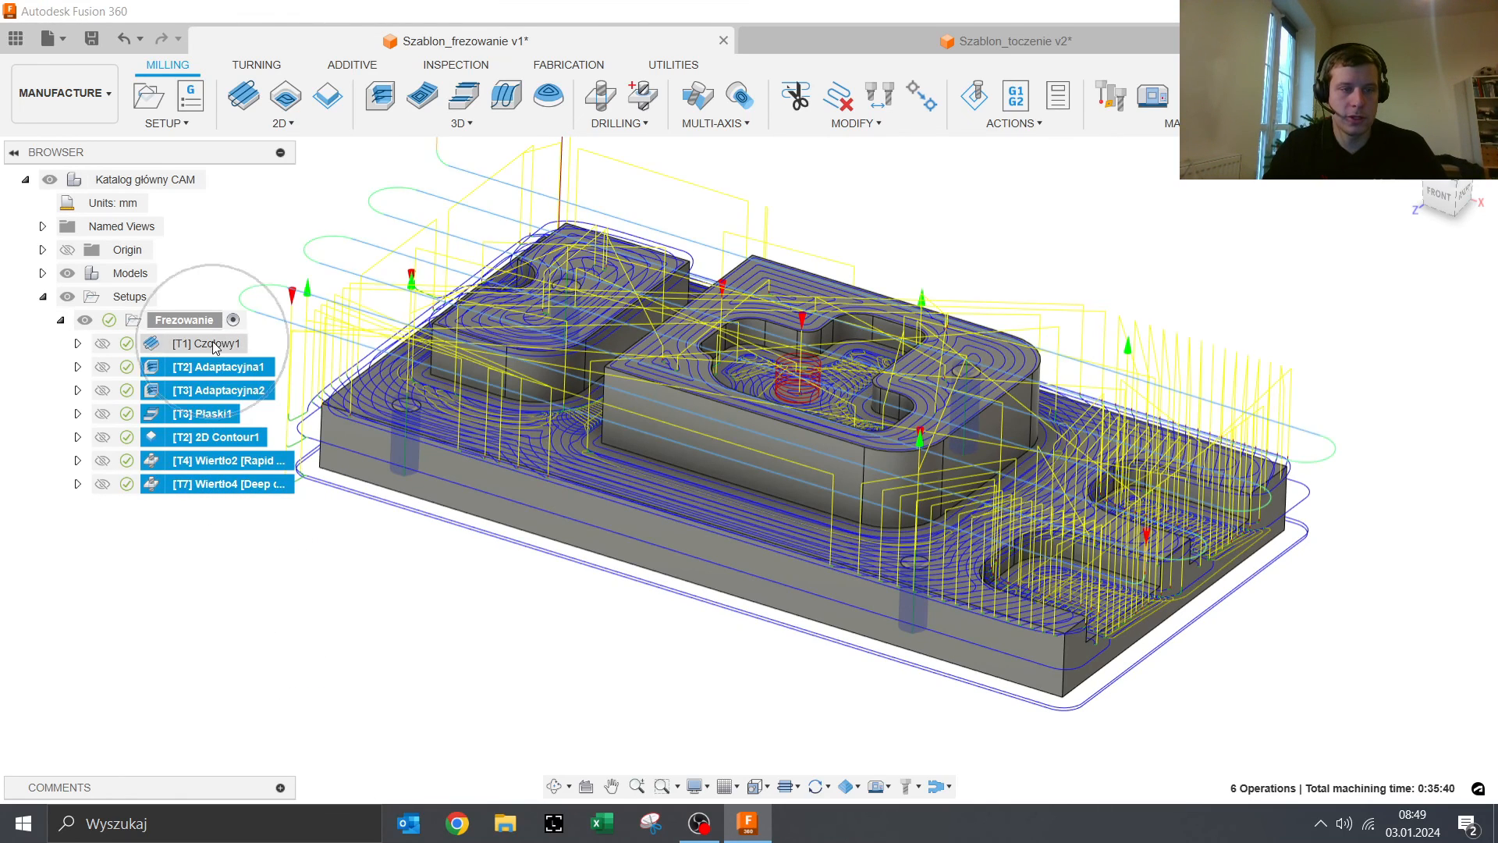
pyautogui.keyDown('shift'); pyautogui.click(213, 348); pyautogui.keyUp('shift')
pyautogui.rightClick(214, 348)
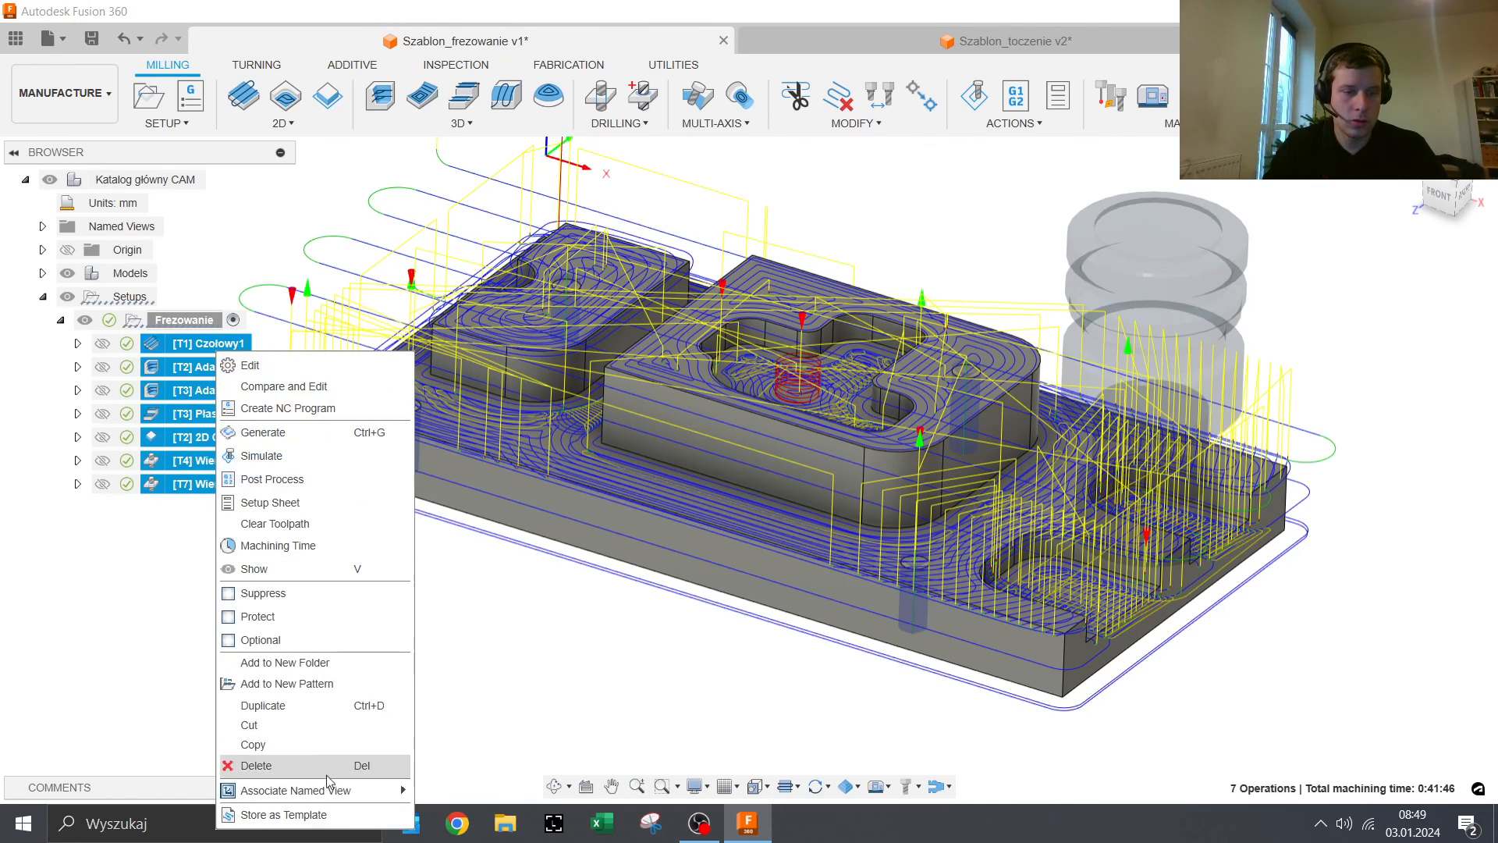
pyautogui.click(326, 771)
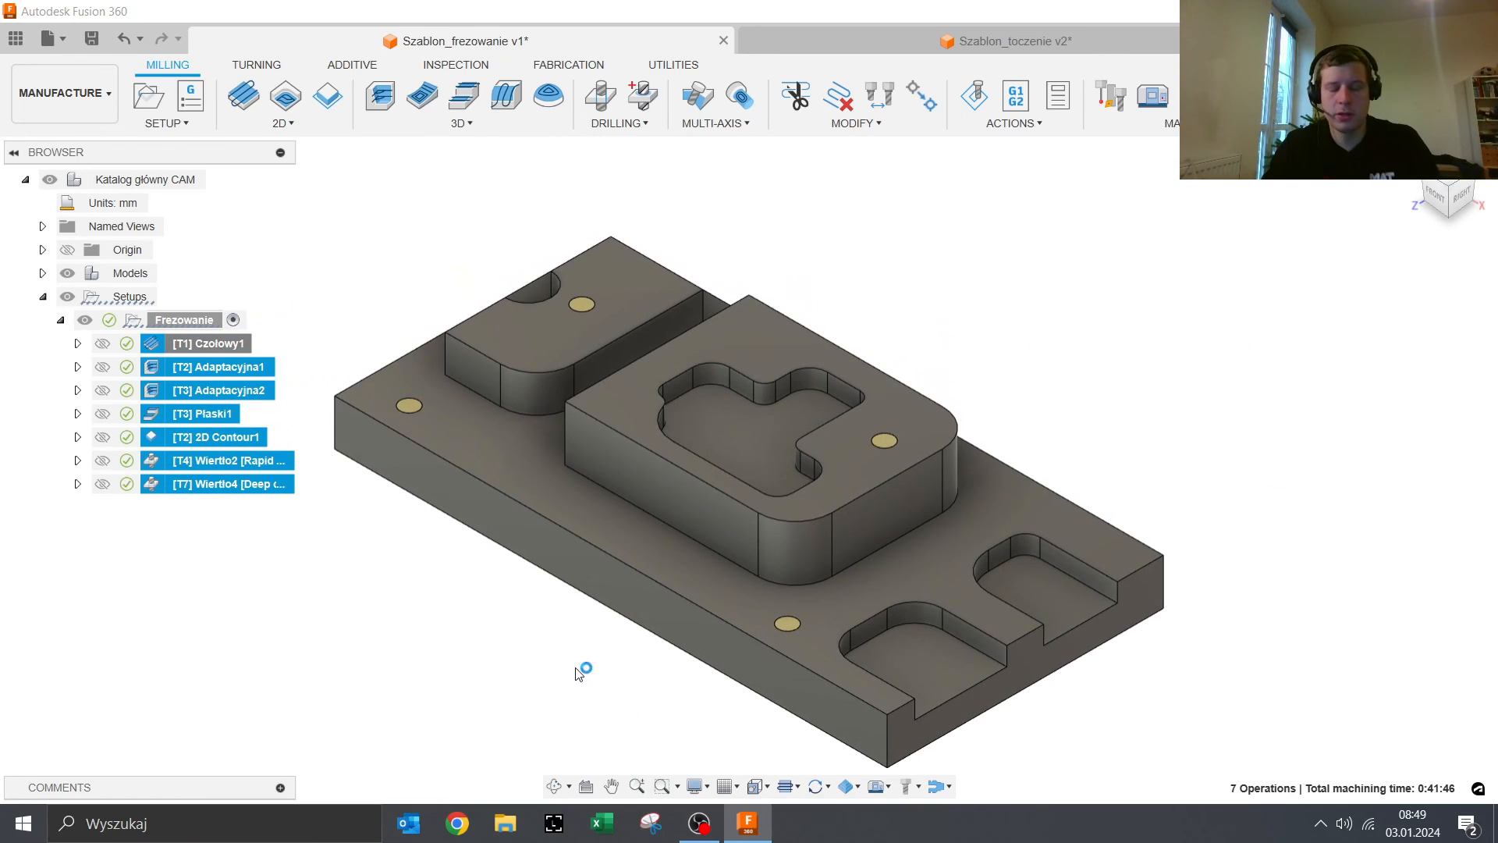
pyautogui.click(525, 596)
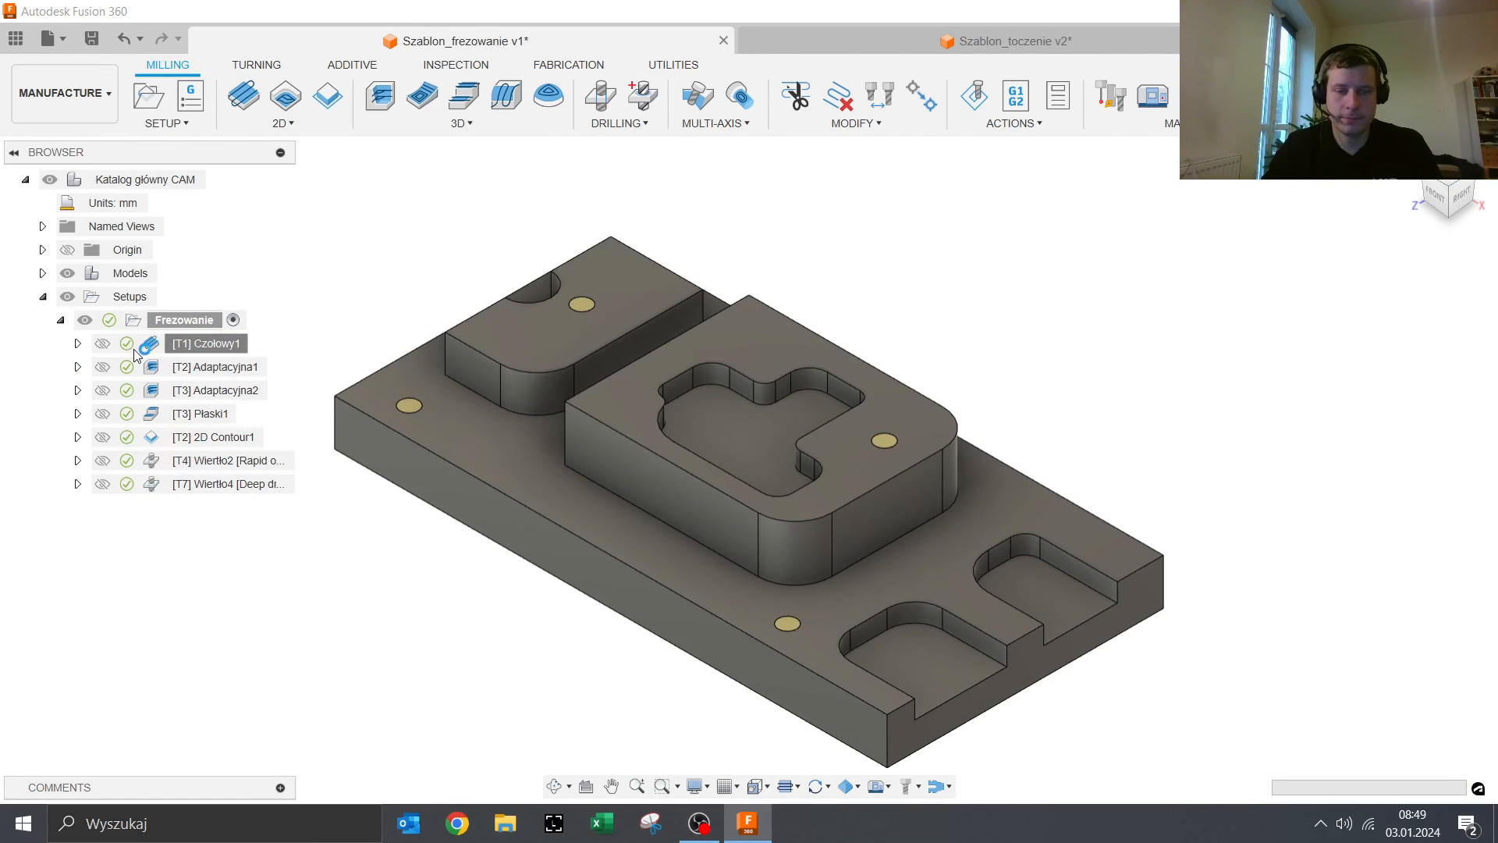
# Step: Create operations in the Frezowanie setup from the Szablon_video template and select the resulting Czołowy1 and Adaptacyjna1 operations in turn
pyautogui.click(167, 326)
pyautogui.rightClick(169, 328)
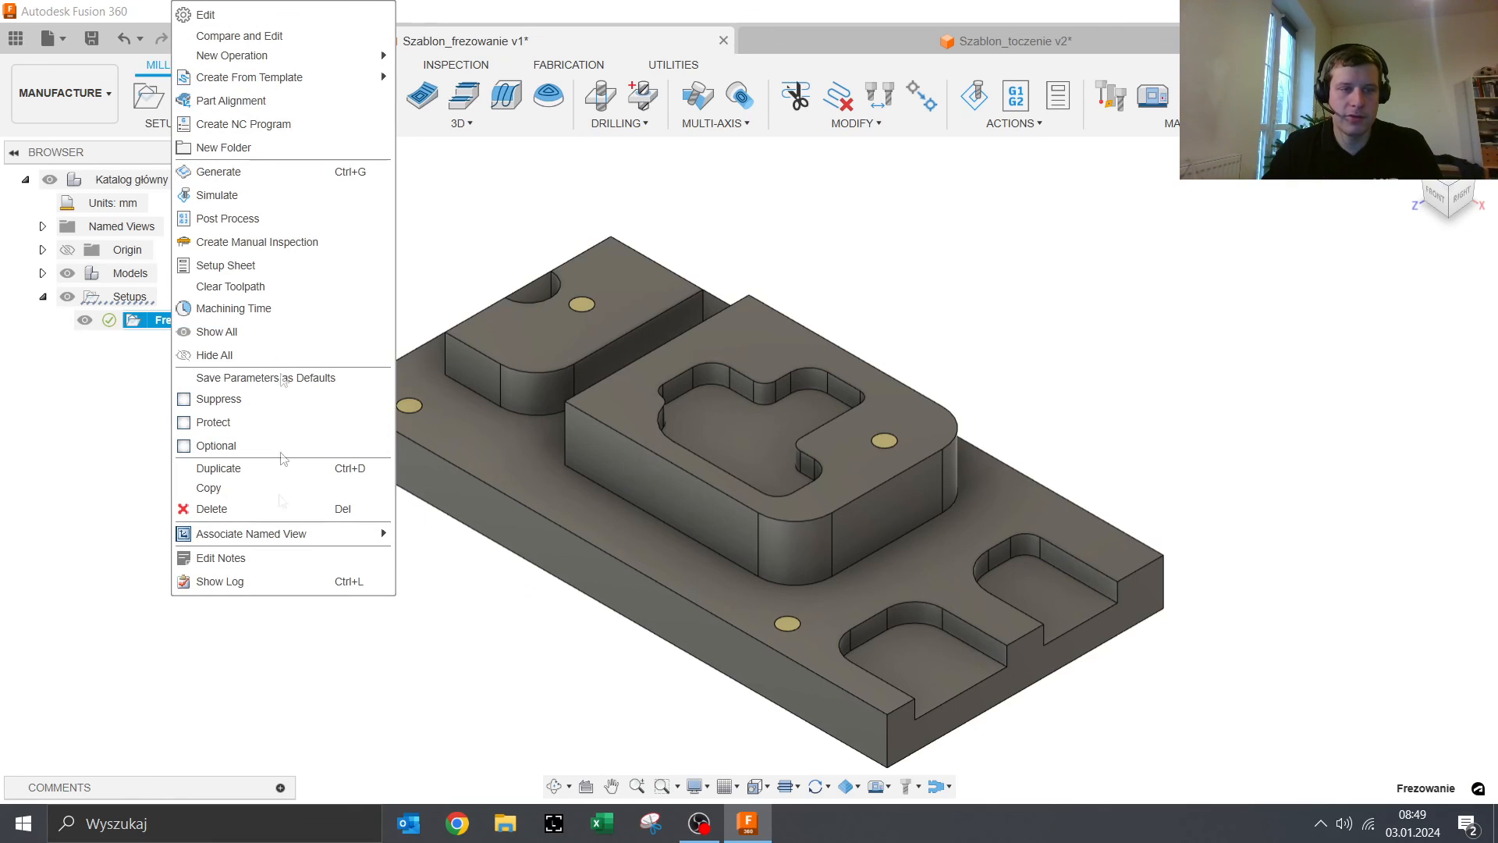
pyautogui.moveTo(284, 77)
pyautogui.click(467, 78)
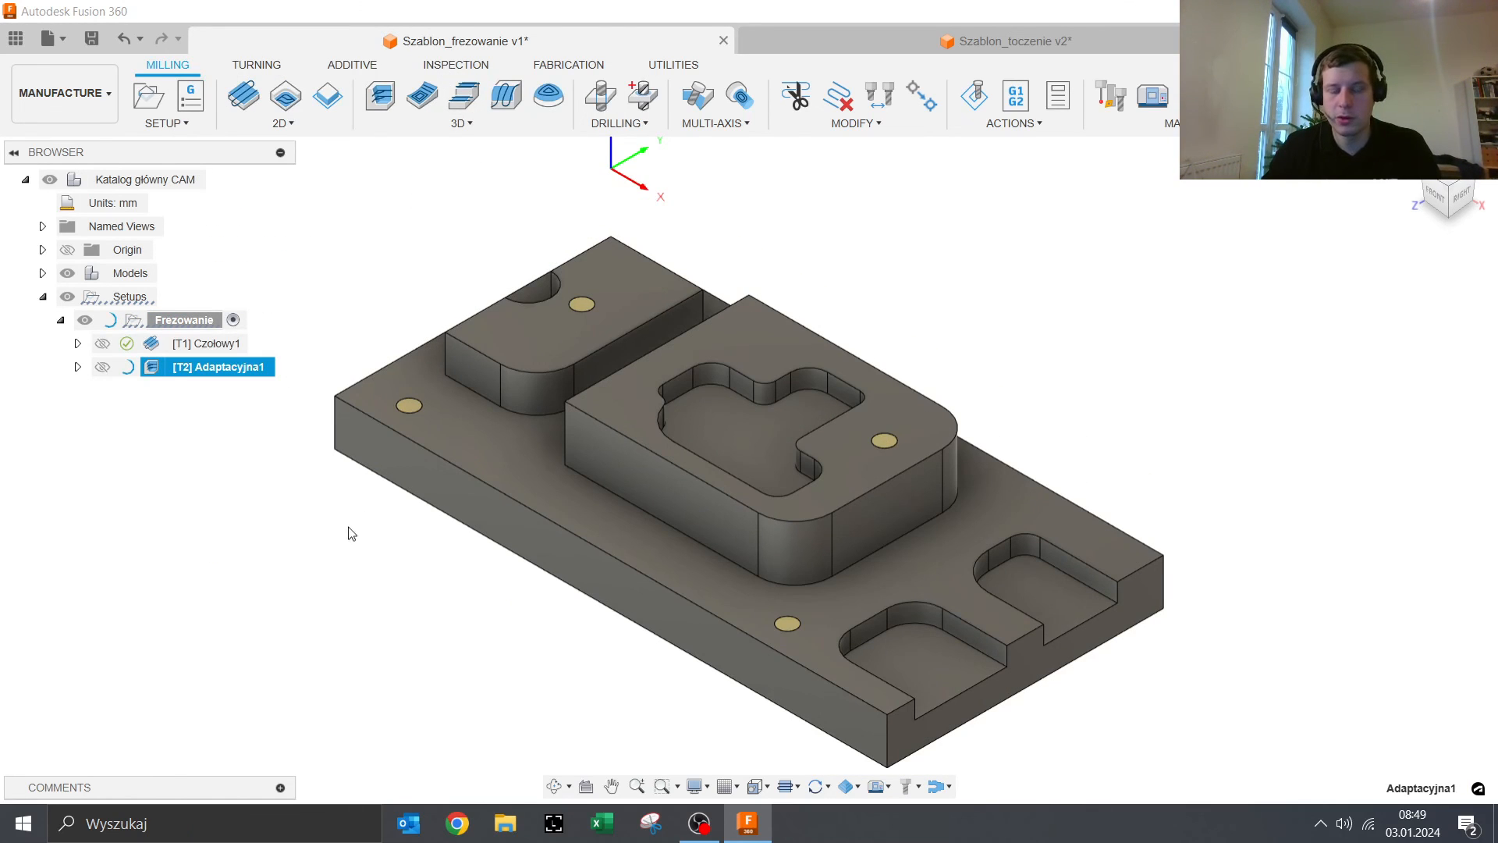
pyautogui.click(192, 344)
pyautogui.click(202, 366)
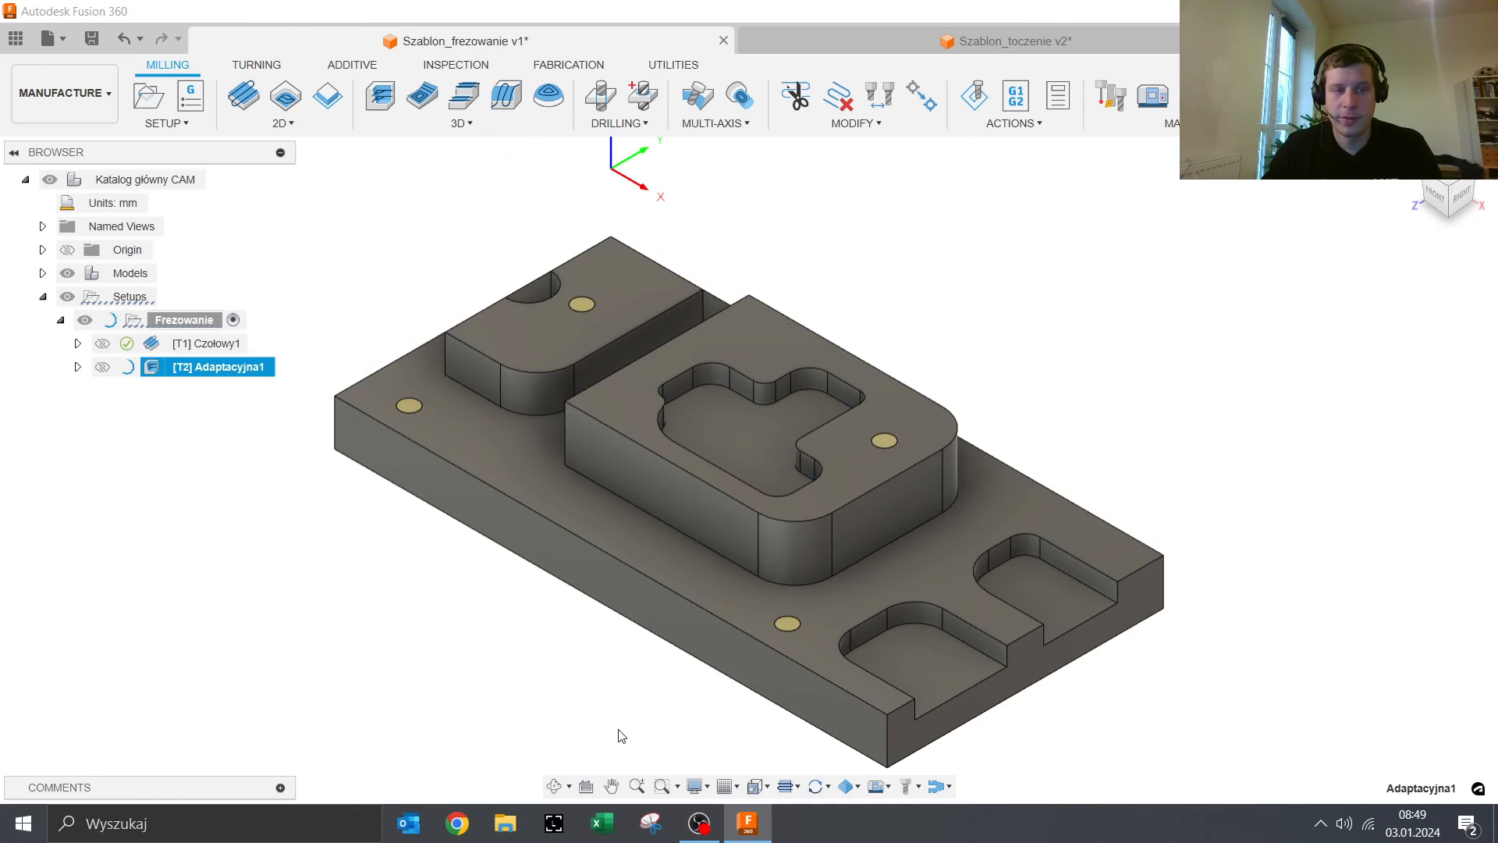